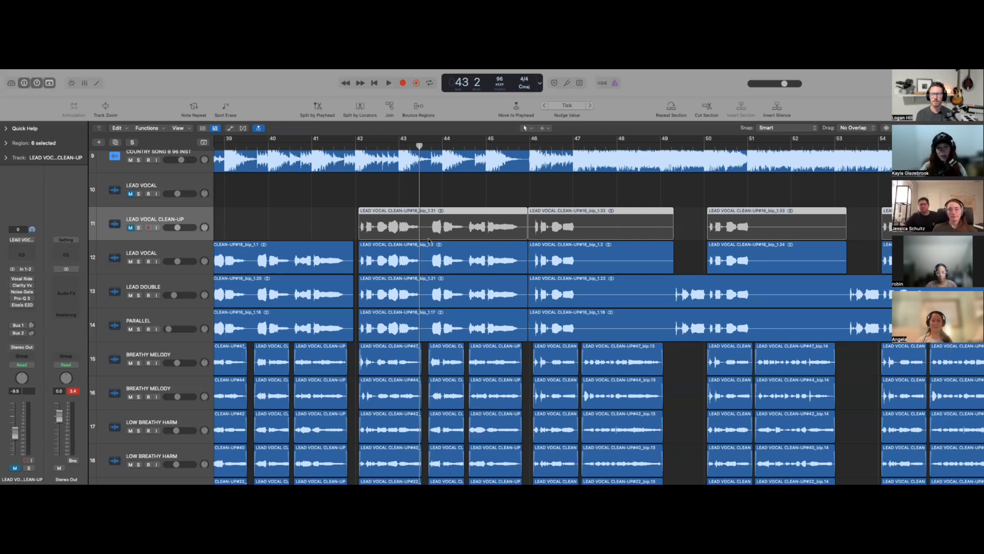
Deselect the clean-up regions and play the full mix briefly from bar 41 beat 2
left_click(456, 201)
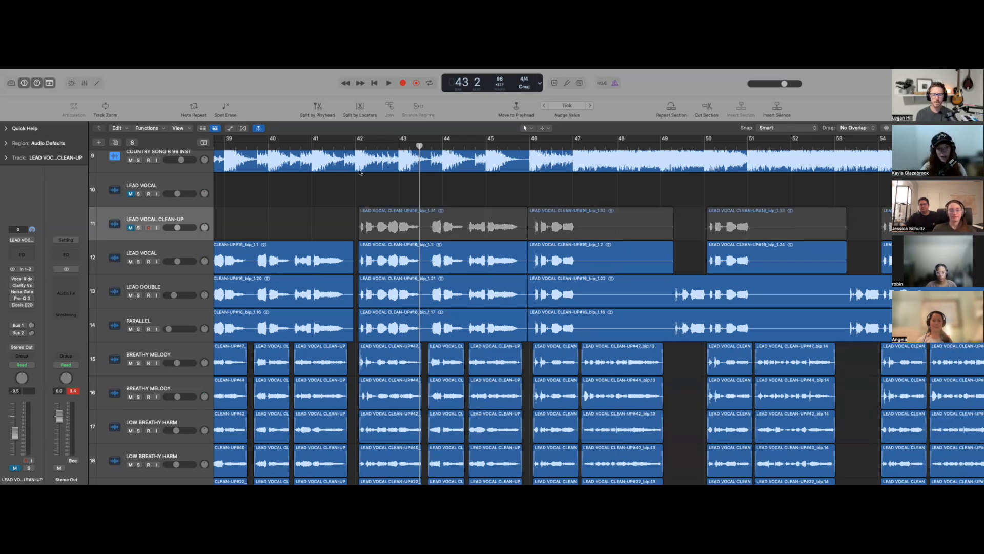
left_click(353, 146)
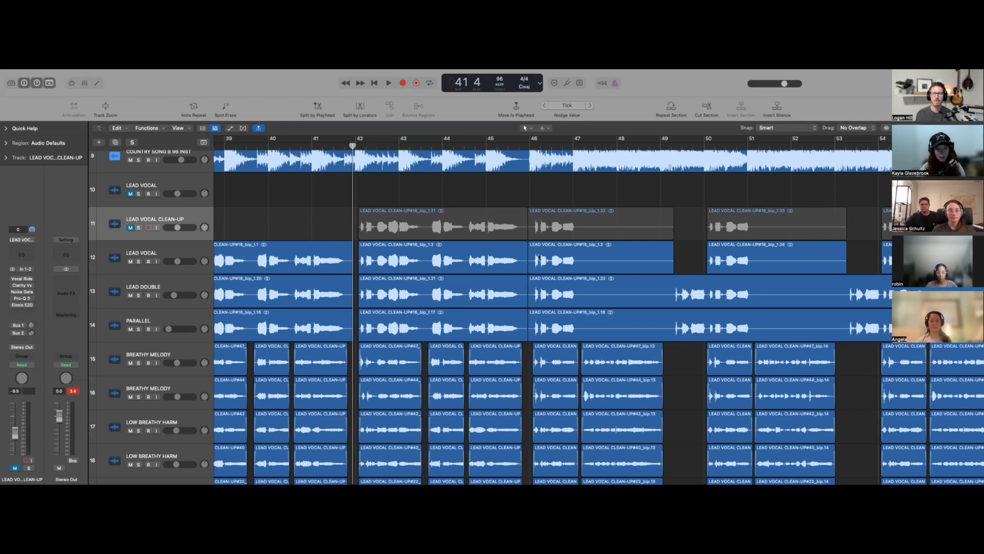
left_click(330, 145)
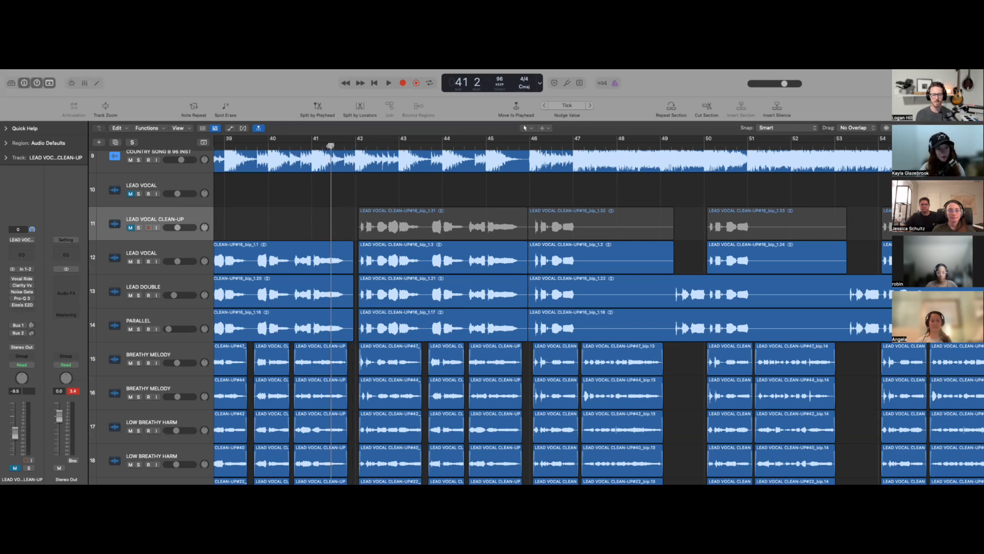
key("space")
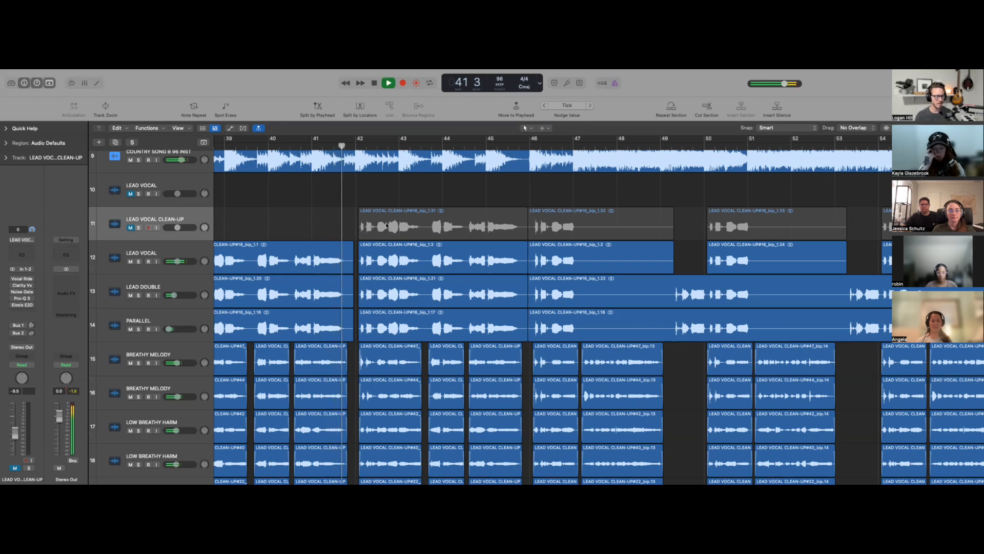
key("space")
Play the full mix from bar 42 to bar 55, then return the playhead to bar 41 beat 4
left_click_drag(300, 145, 486, 174)
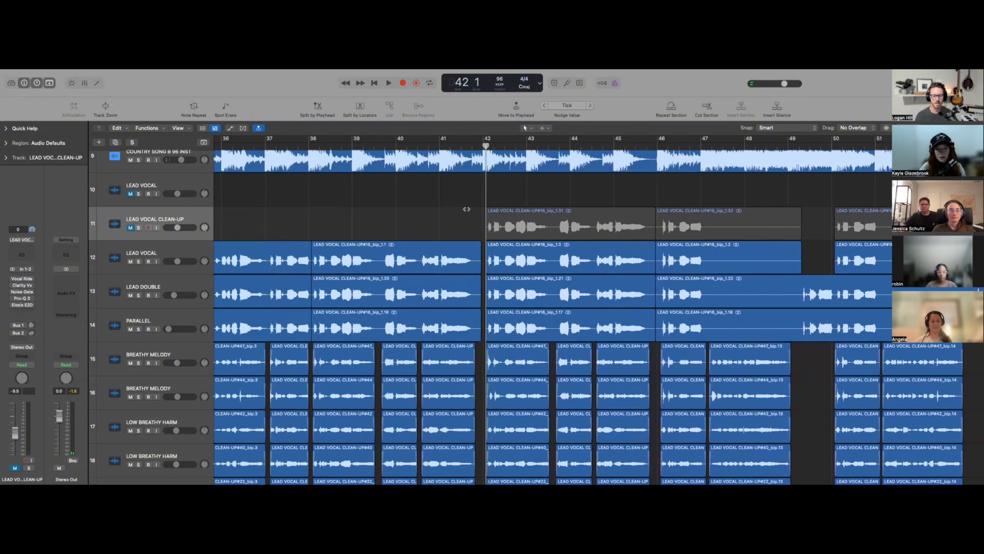
key("space")
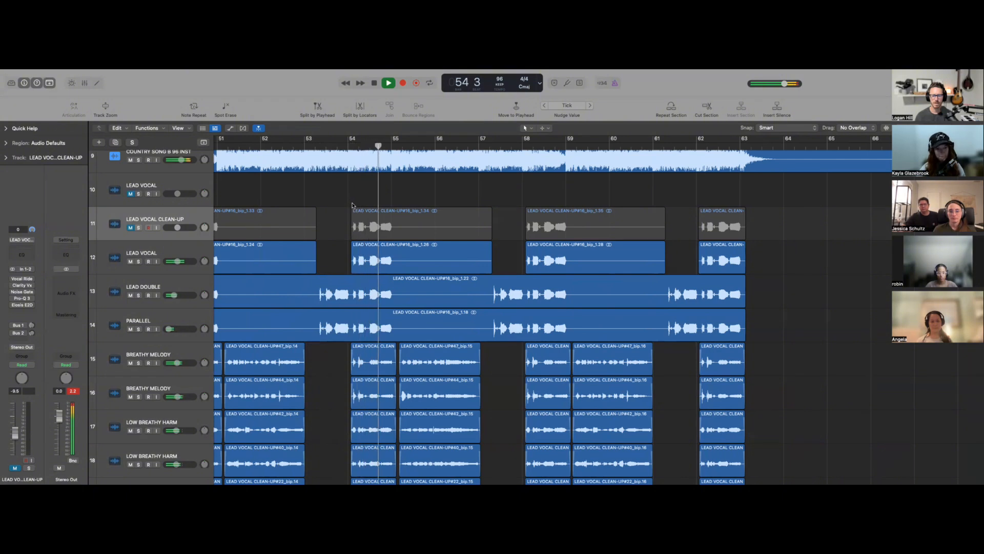
key("space")
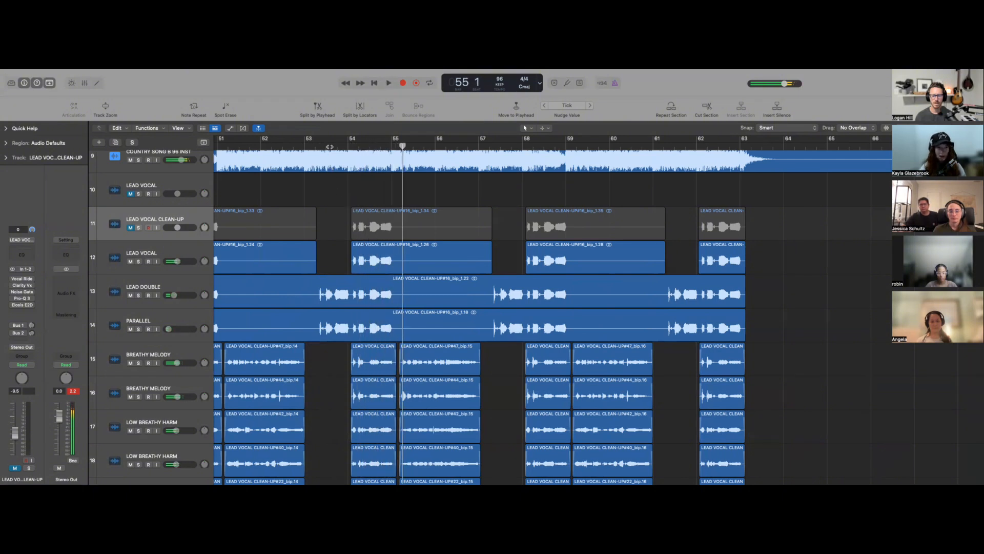
left_click_drag(330, 147, 345, 197)
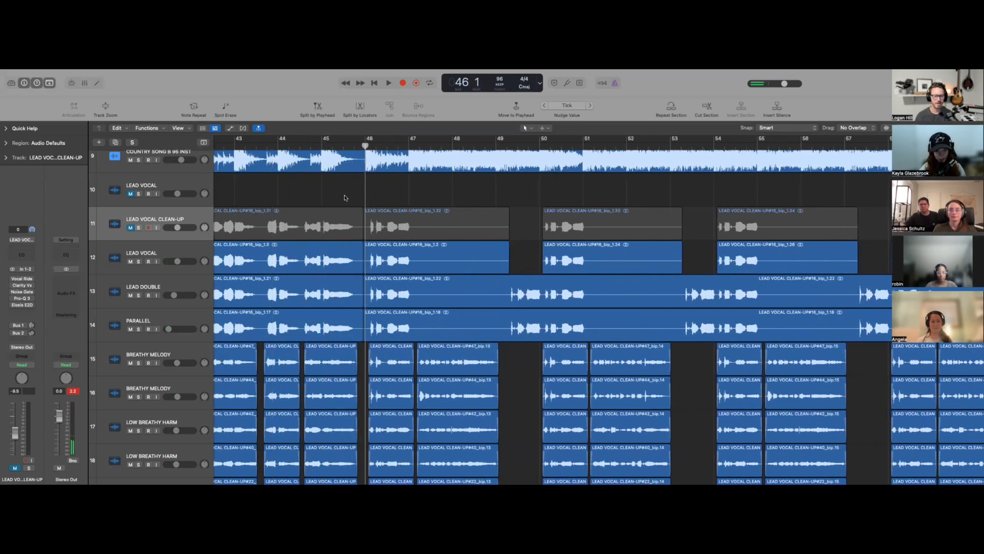
left_click_drag(321, 146, 341, 162)
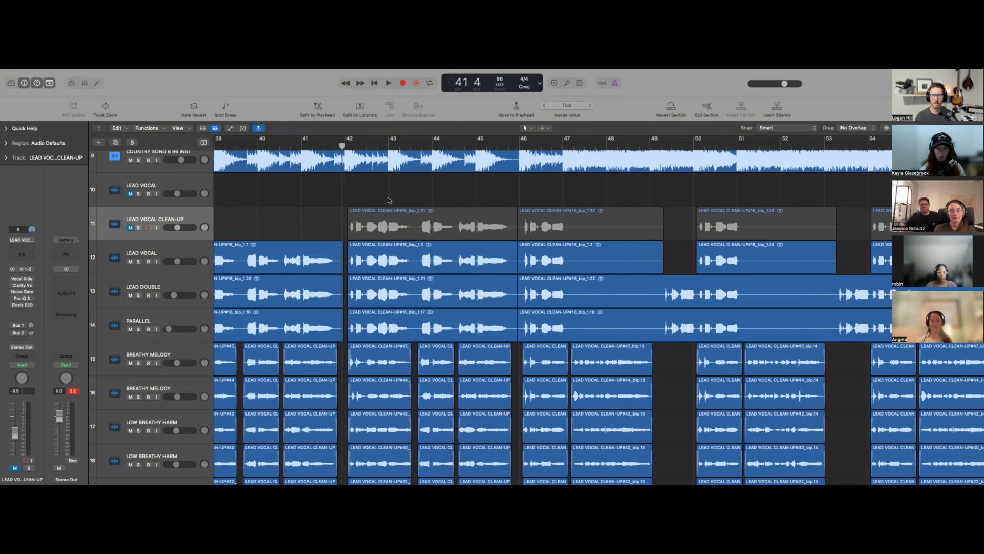
Examine the lead, breathy, harmony and ad lib vocal tracks and how their regions are cut
scroll(385, 277, "down", 3)
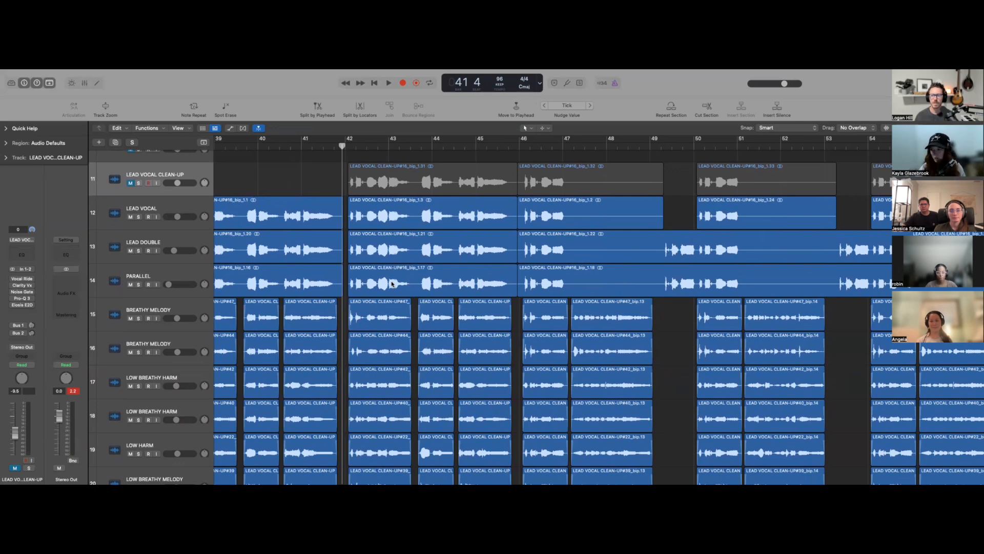
scroll(378, 291, "up", 3)
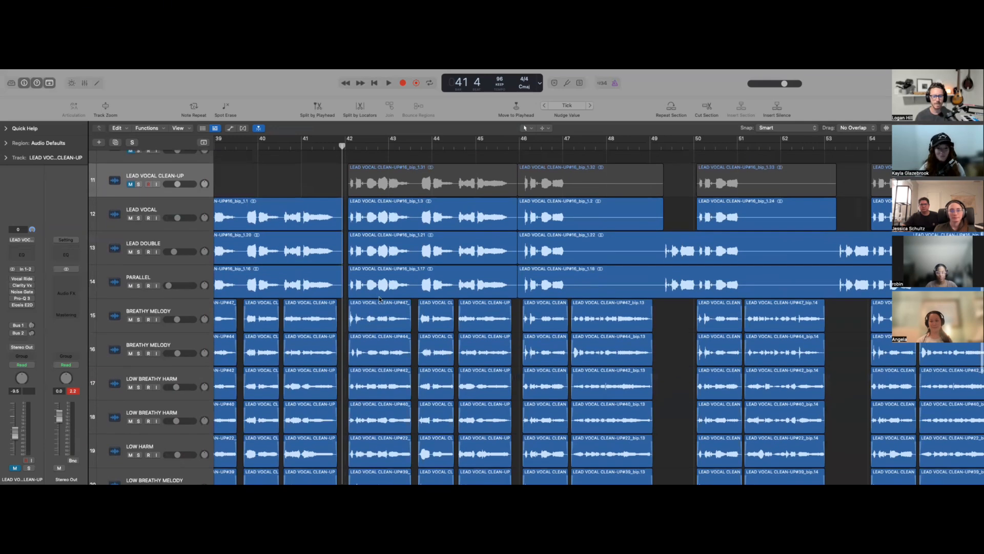
scroll(390, 306, "down", 1)
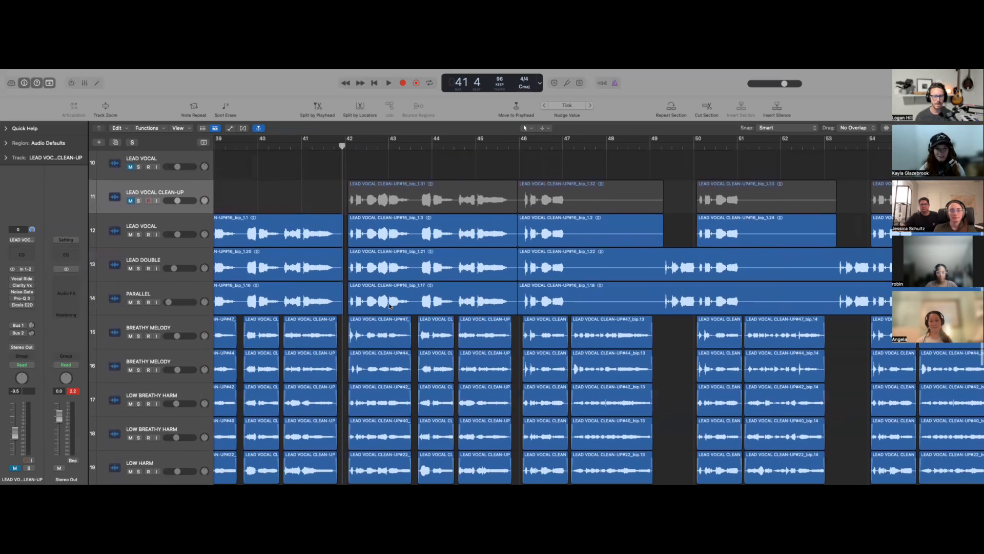
scroll(234, 253, "up", 2)
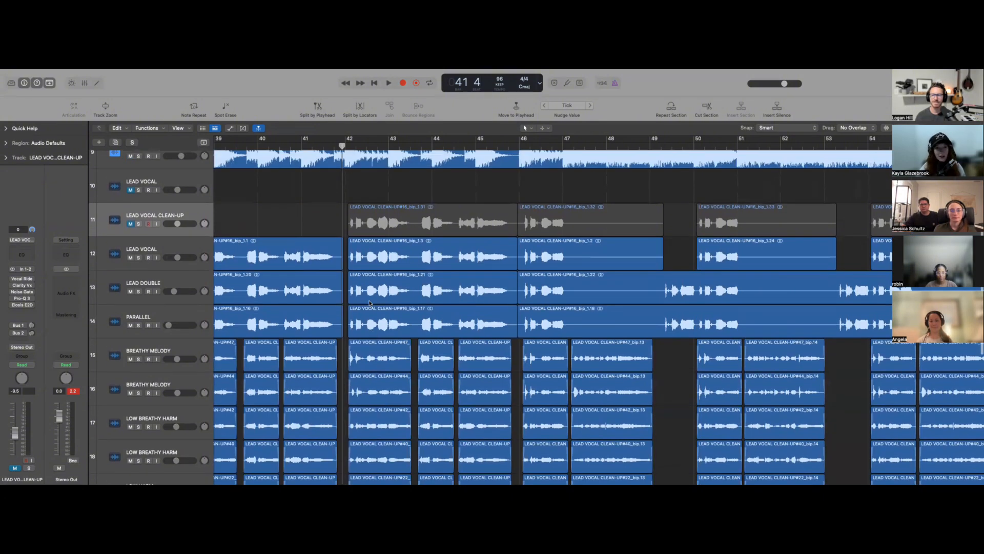
left_click(195, 221)
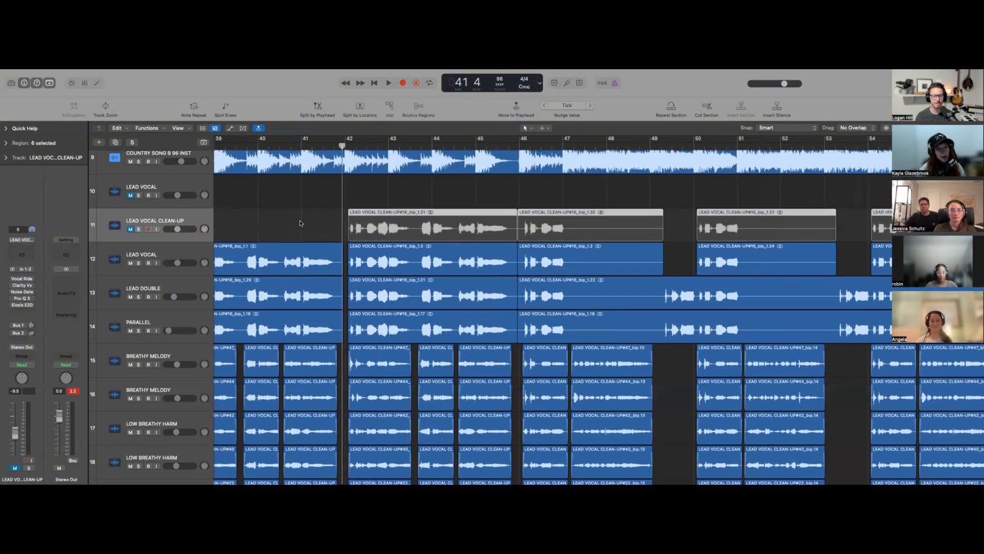
scroll(374, 273, "down", 15)
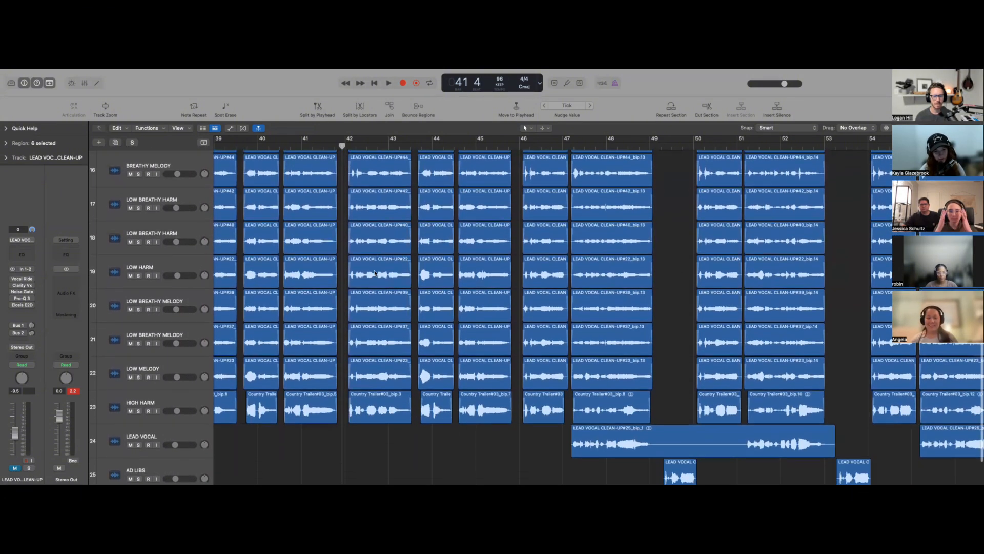
scroll(375, 273, "up", 13)
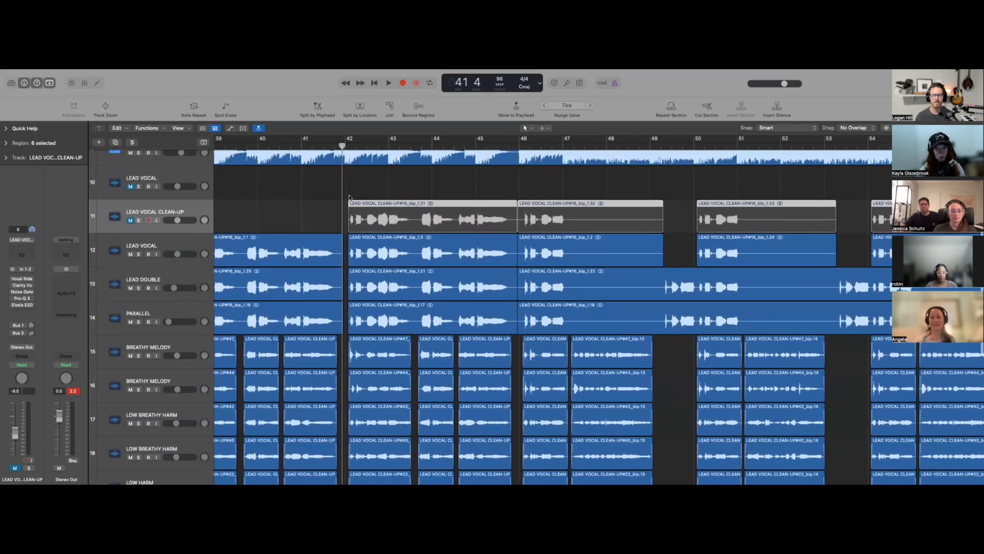
Unmute and solo the LEAD VOCAL CLEAN-UP track and place the playhead at bar 42
left_click(131, 221)
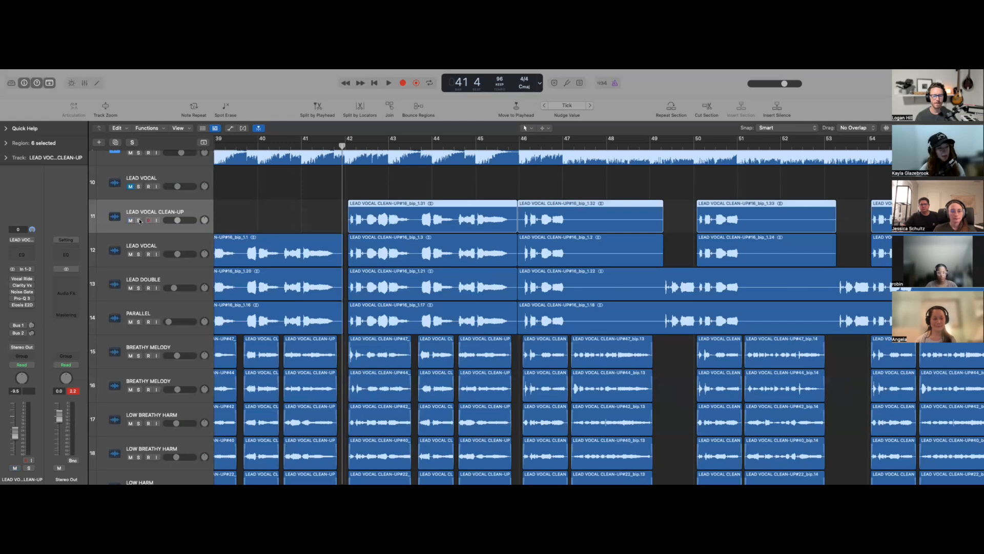
left_click(139, 221)
left_click(445, 190)
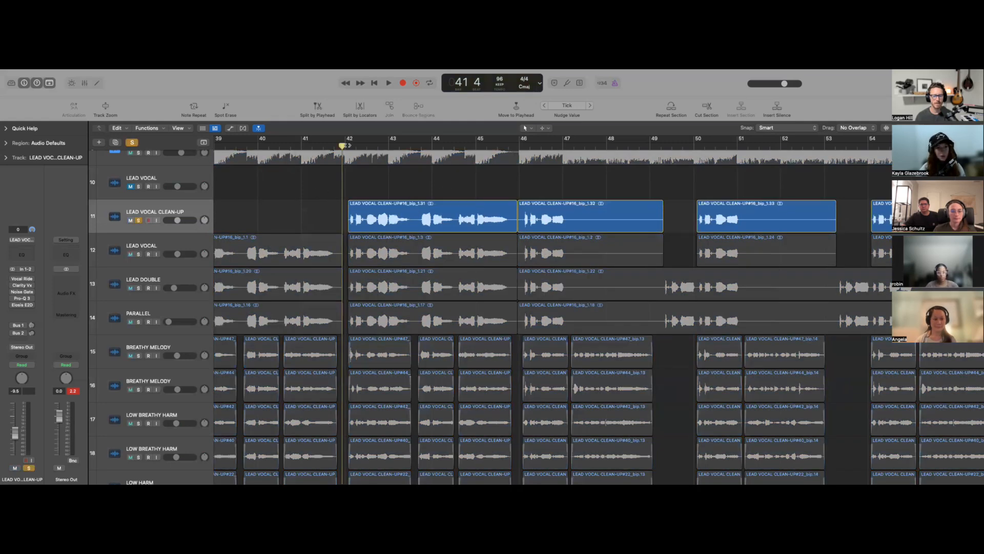
left_click(348, 146)
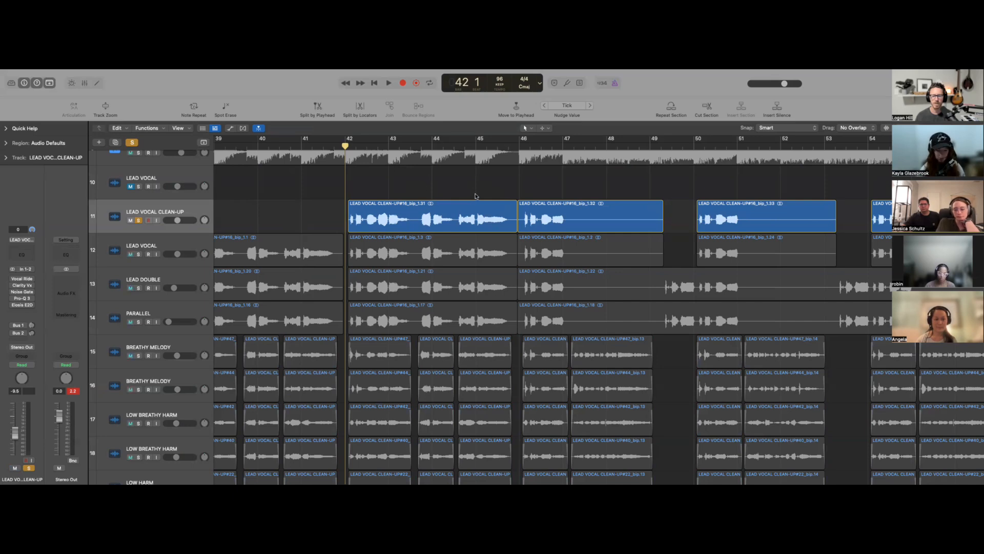
Split the first clean-up region after its opening phrase at bar 43 beat 3 and trim the second part's start to the next phrase
key("super+Right")
key("super+Right")
key("super+Right")
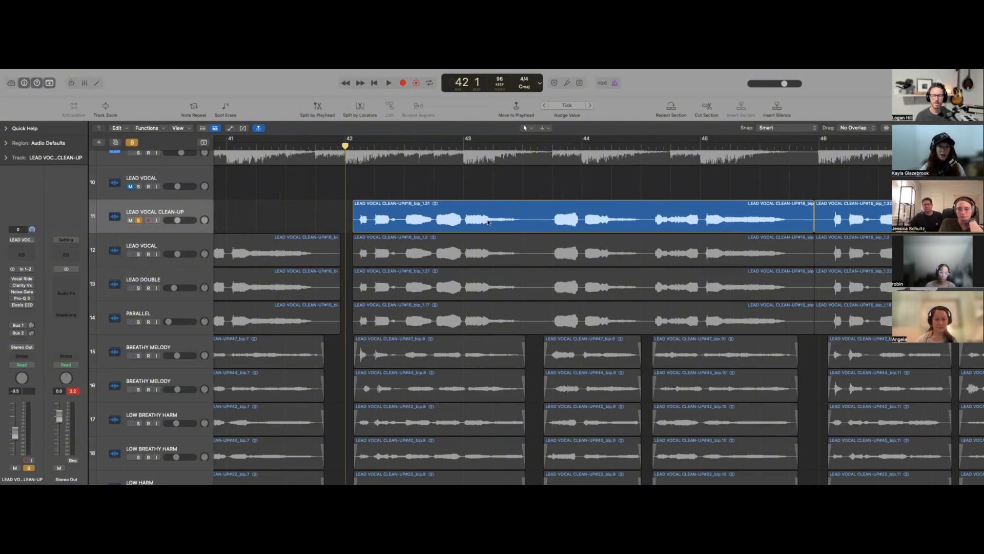
key("space")
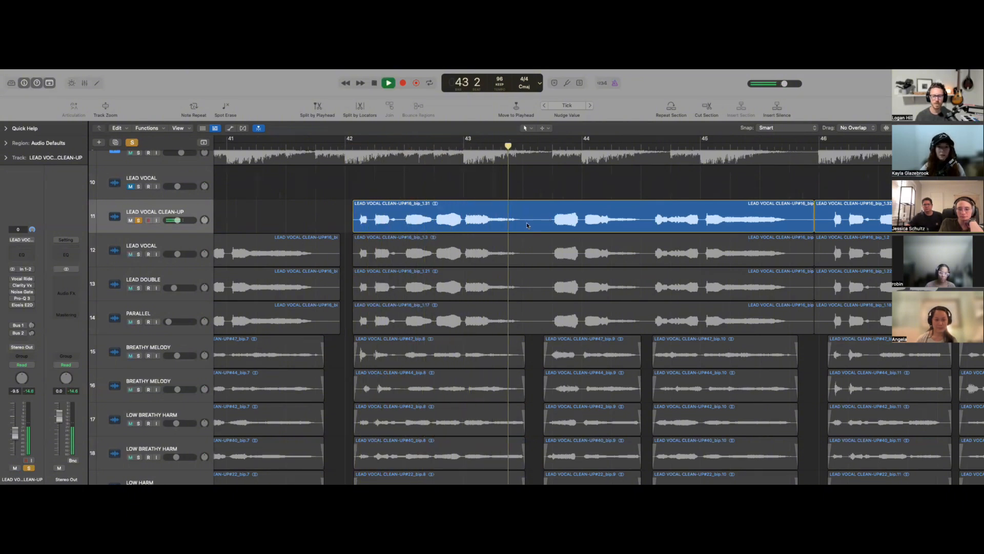
key("space")
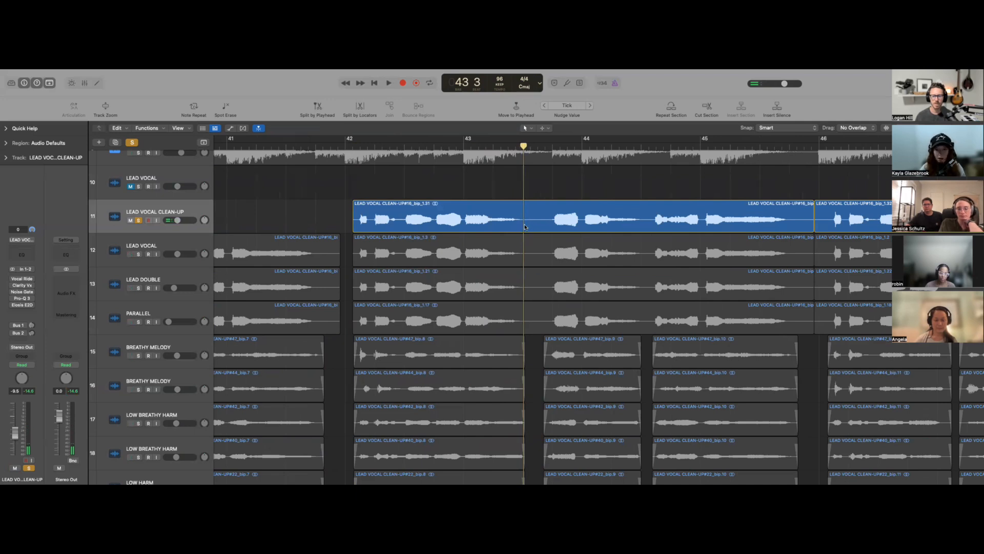
left_click(524, 225)
left_click_drag(523, 225, 550, 225)
Audition the second vocal phrase on the soloed clean-up track to find where it ends
left_click(544, 144)
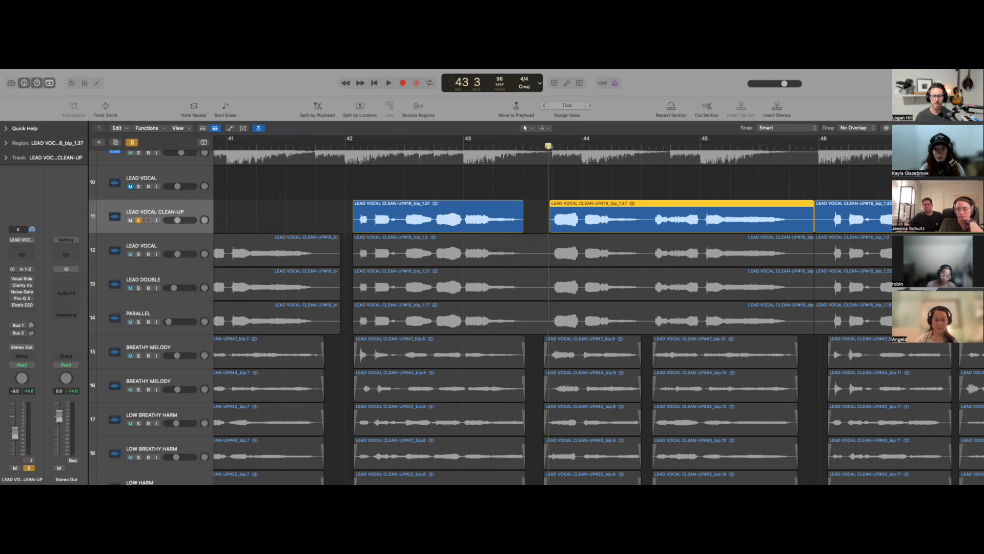
key("space")
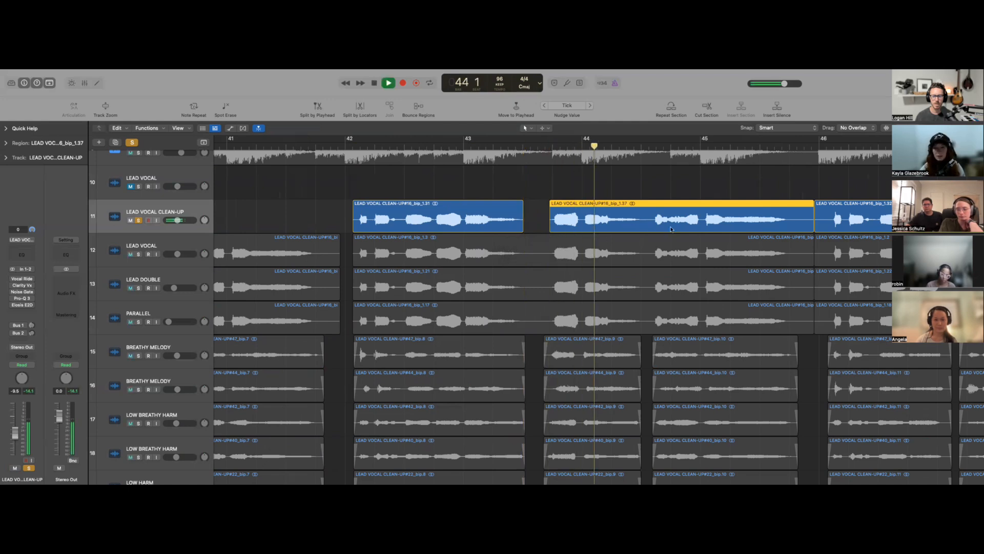
key("space")
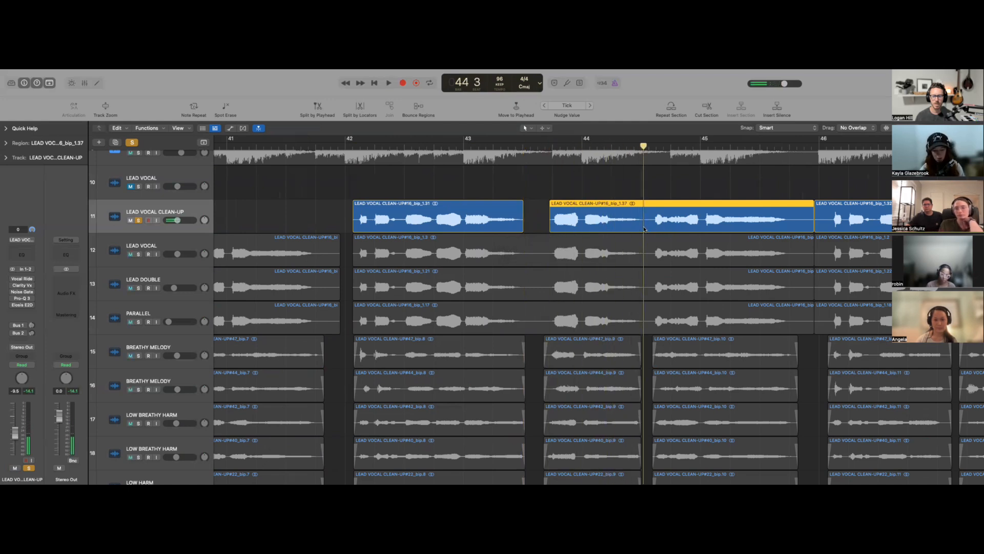
key("space")
key("space")
key("comma")
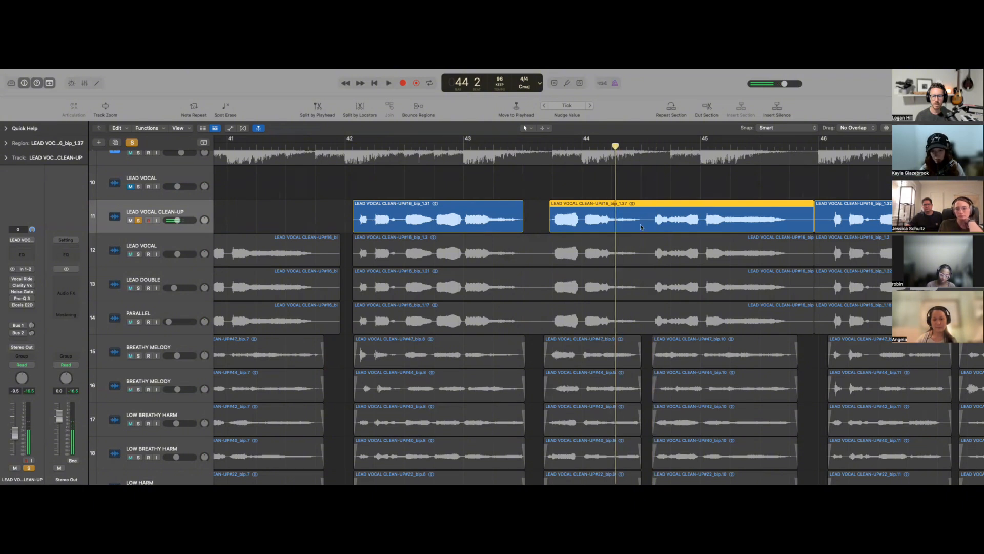
key("space")
key("space")
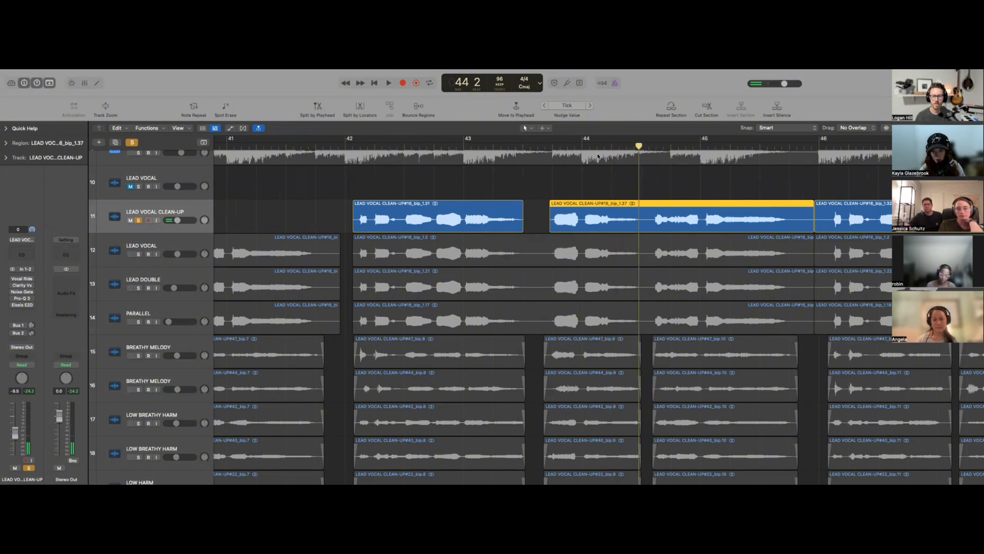
Split the clean-up region after the second phrase at bar 44 beat 3 and trim the remainder's start to position 44 3 2 110
left_click(598, 157)
key("comma")
key("space")
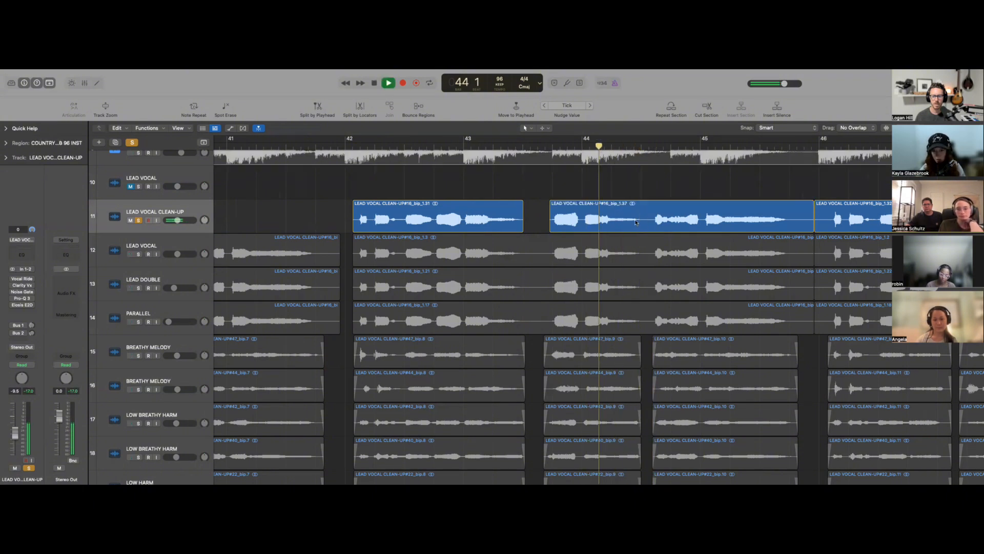
key("space")
left_click(642, 225)
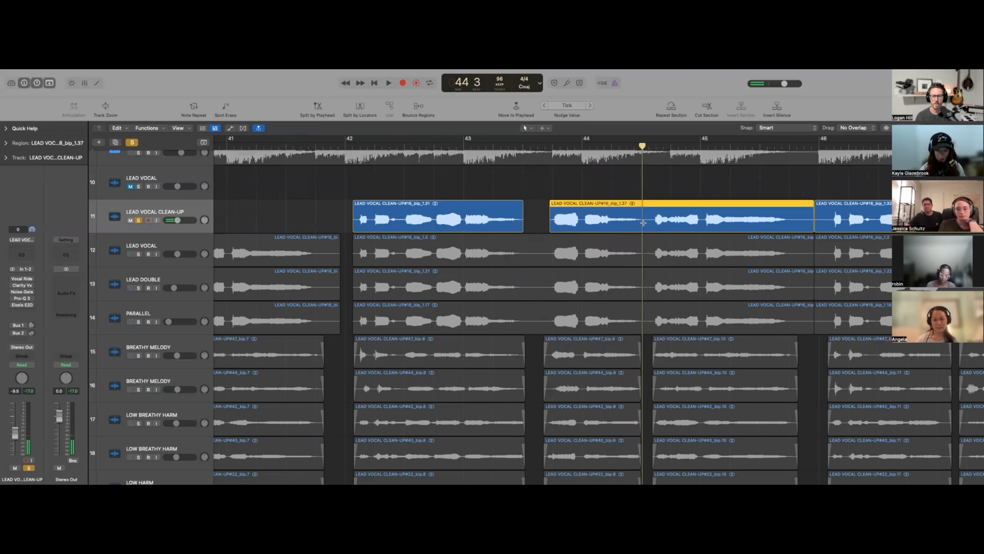
key("super+t")
left_click_drag(643, 222, 653, 222)
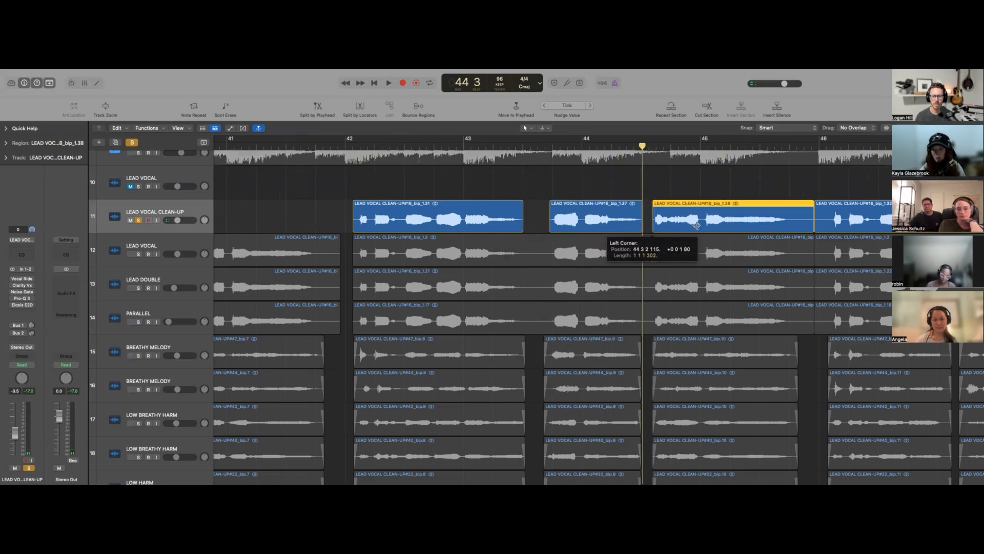
Trim the third phrase's region end to about bar 45 beat 4 and the following region's start to just after bar 46
key("space")
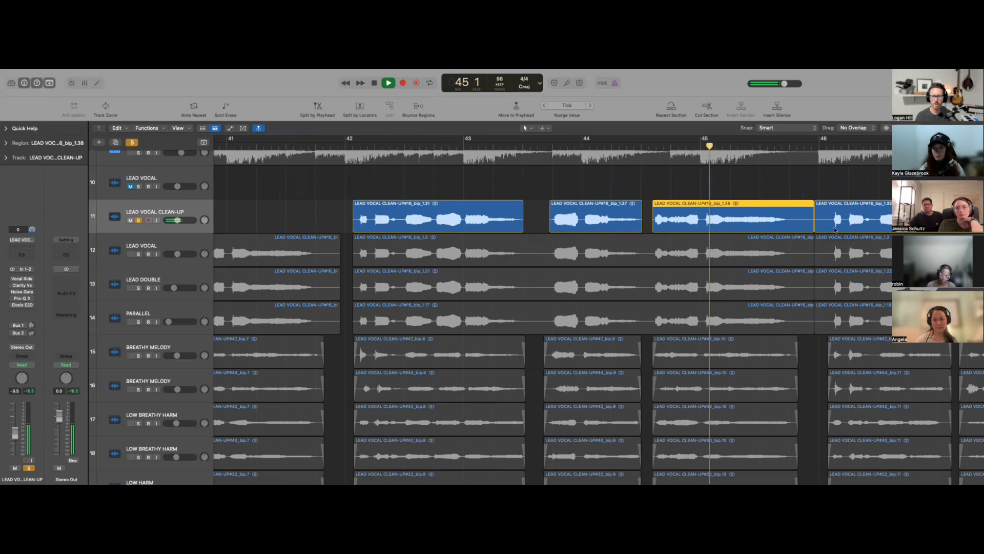
key("space")
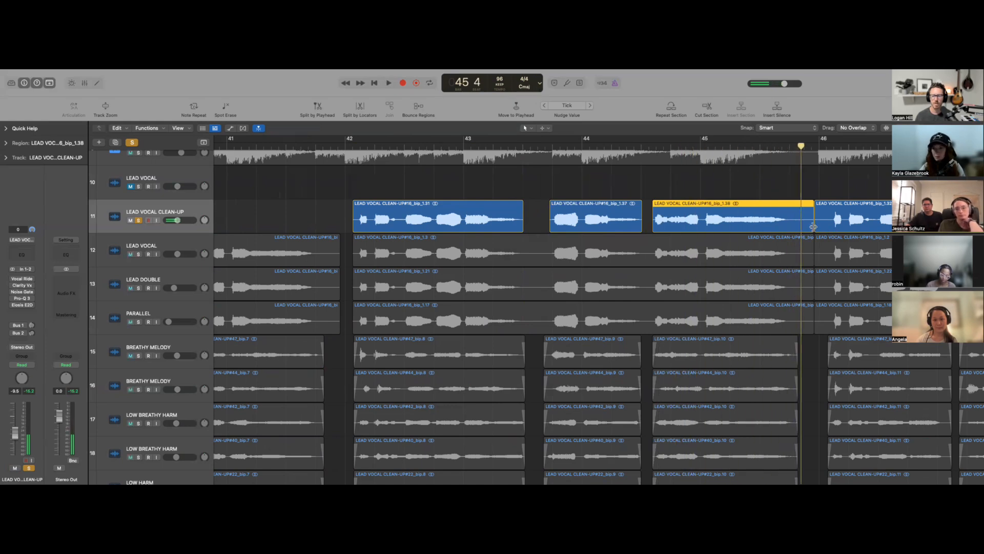
left_click_drag(807, 227, 796, 227)
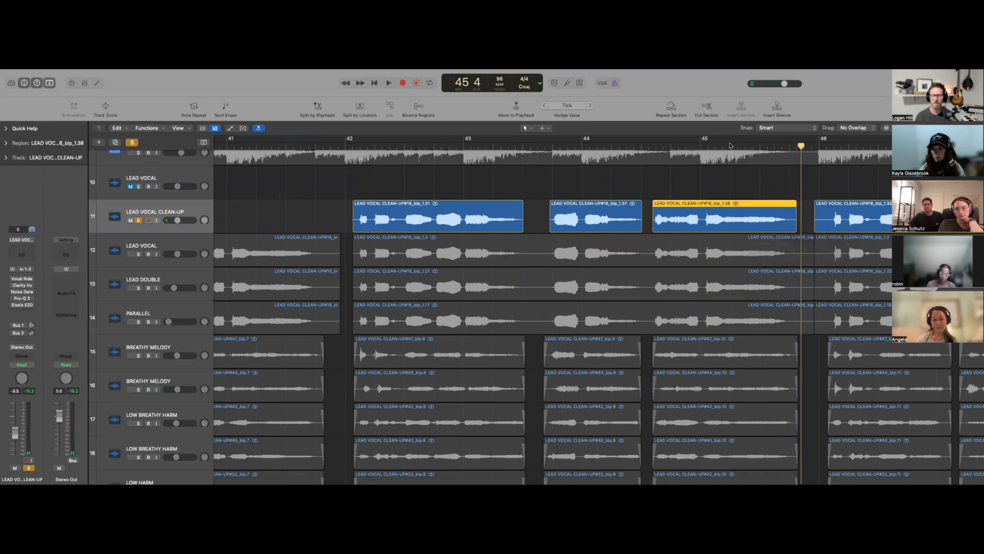
key("space")
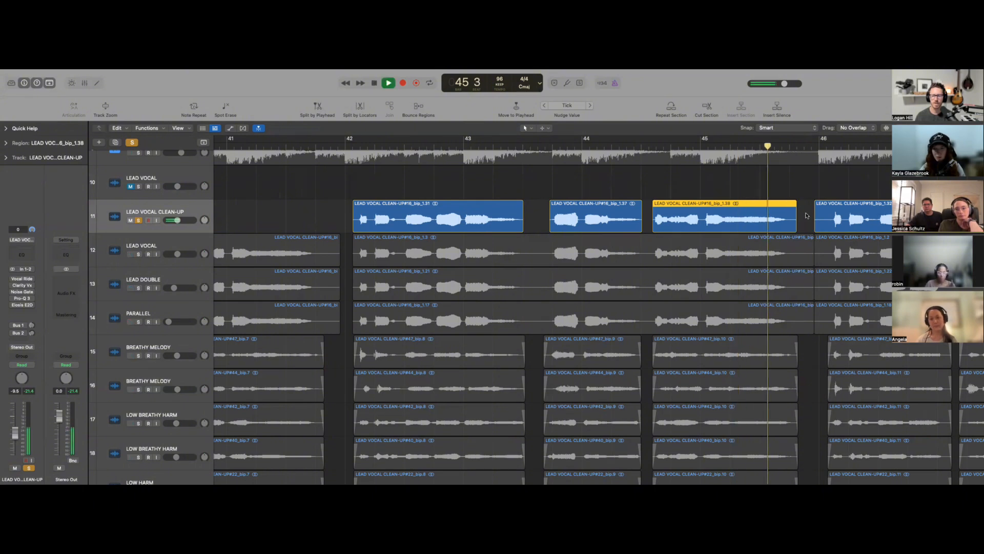
left_click_drag(815, 225, 829, 224)
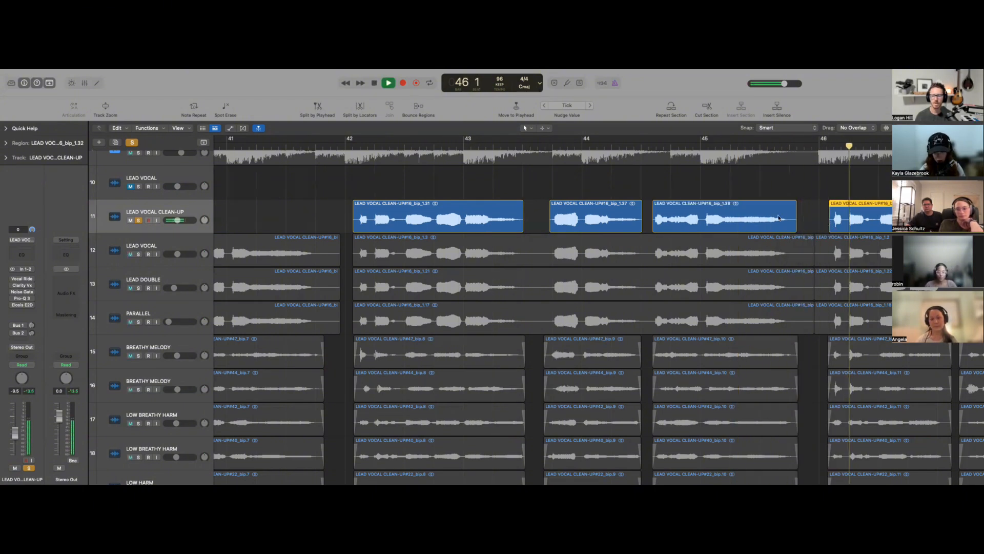
Audition the phrase starting at bar 46, trim its region's end to just after bar 47, and return the playhead to bar 42
key("space")
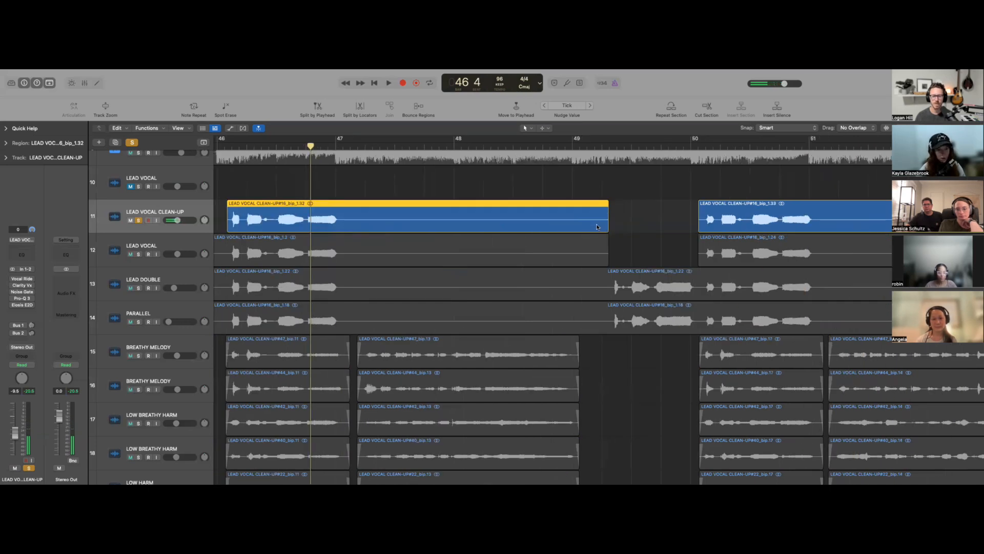
key("space")
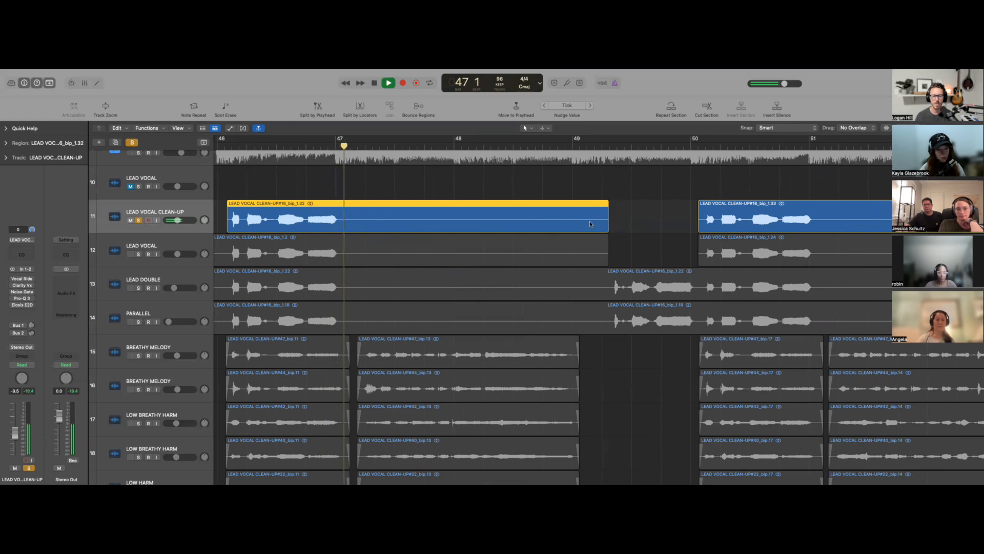
key("space")
left_click_drag(605, 222, 350, 222)
left_click_drag(306, 144, 315, 184)
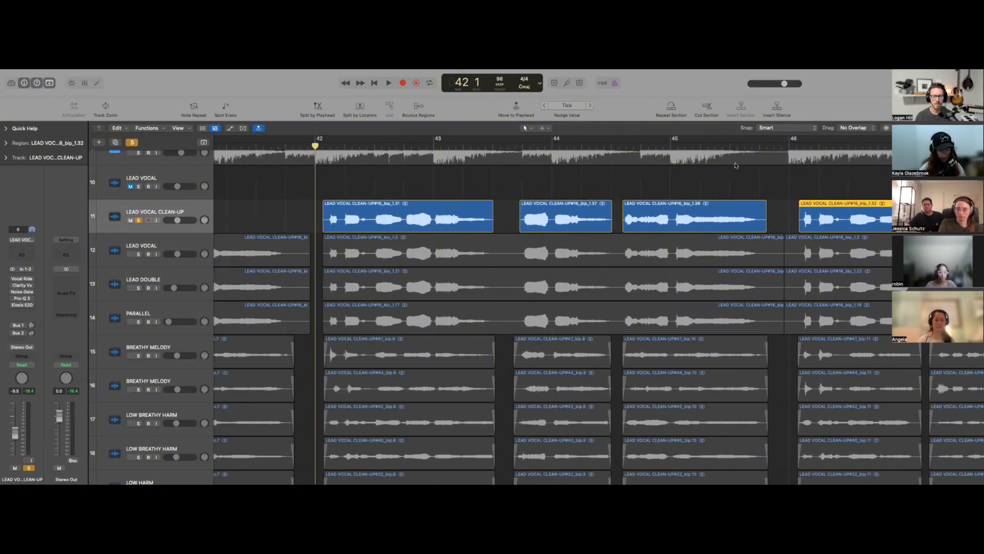
Select the four trimmed regions on the clean-up track and place the playhead at bar 43 beat 2, near the first phrase's end
key("space")
key("super+Left")
key("super+Left")
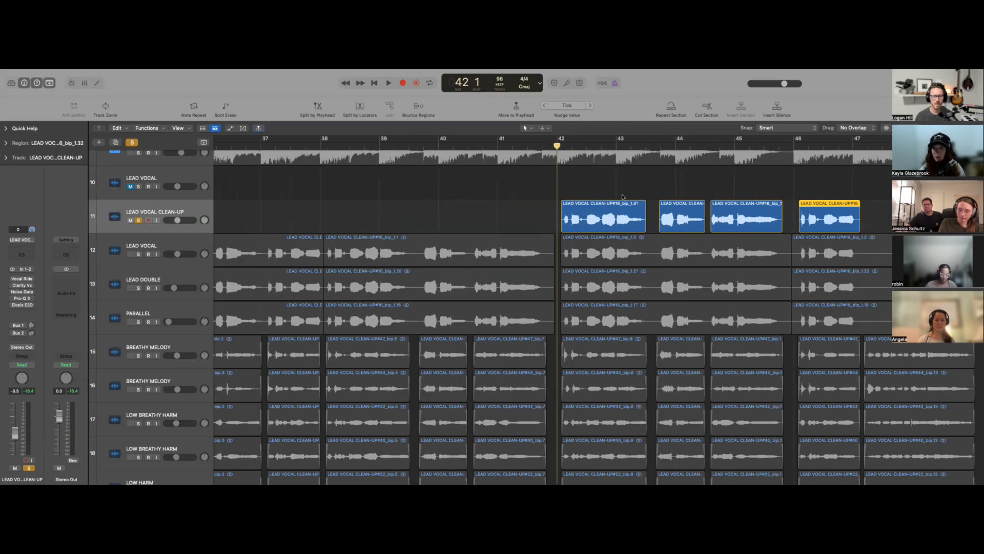
left_click_drag(556, 218, 871, 205)
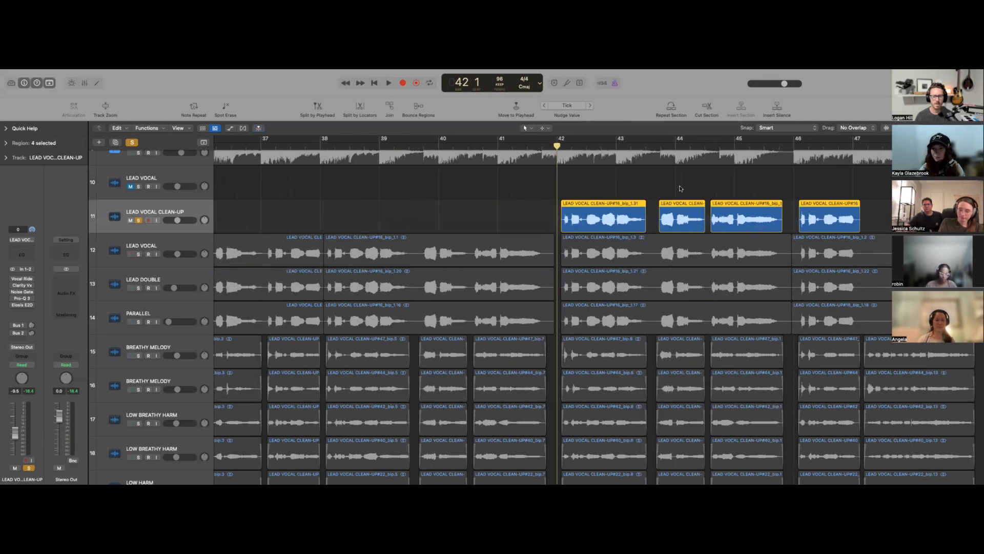
left_click(642, 149)
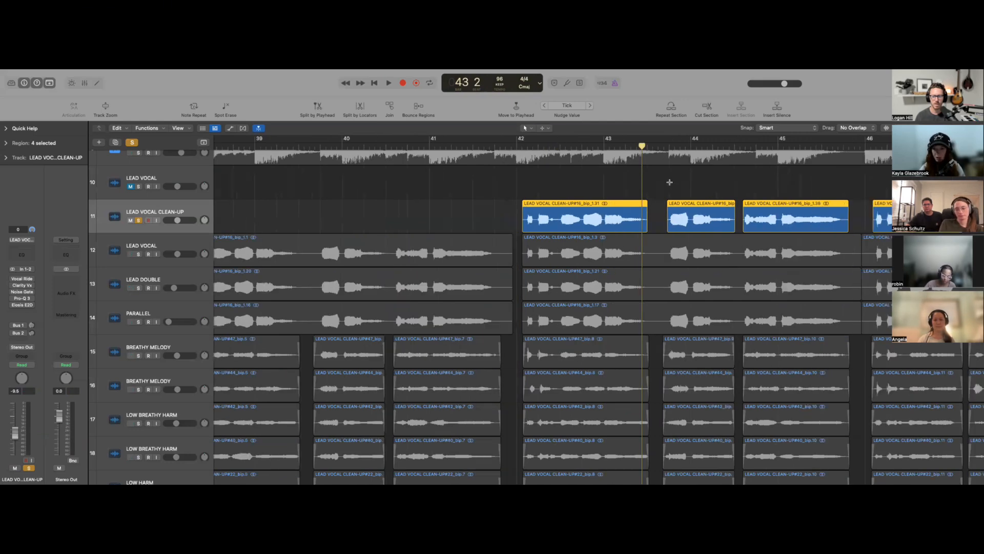
key("super+Right")
key("super+Right")
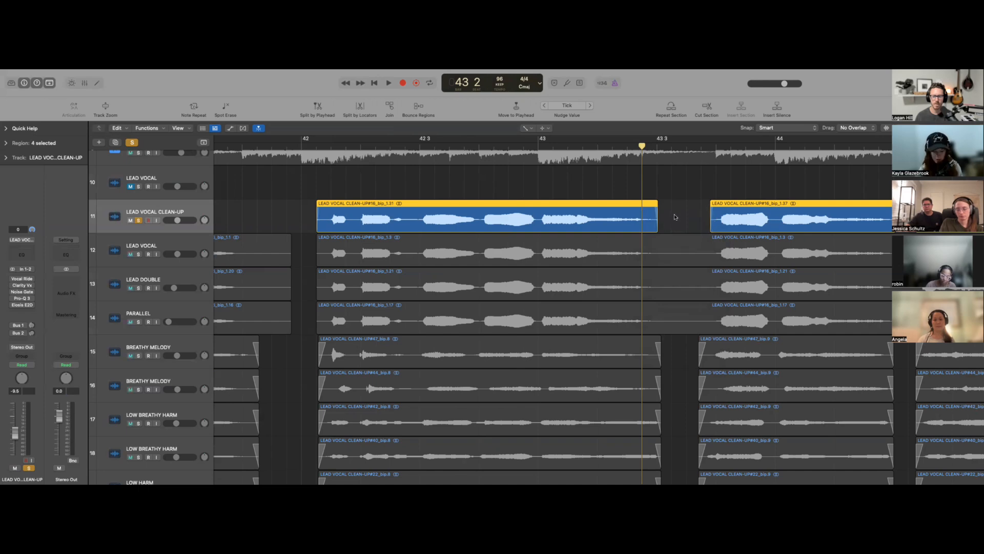
key("super+Left")
key("super+Left")
key("super+Left")
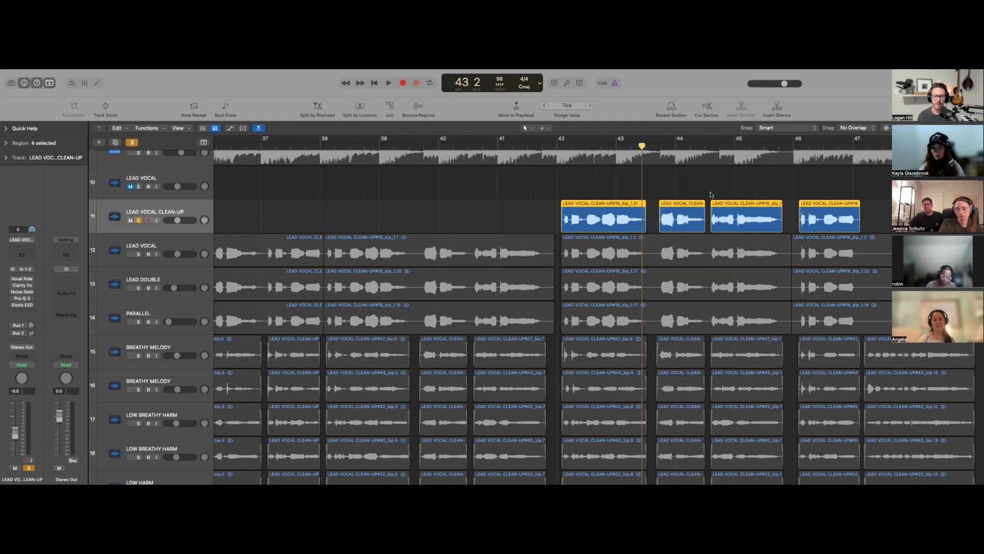
Look through the available editing tools, deselect the four vocal regions, and switch to the Fade tool
left_click(530, 129)
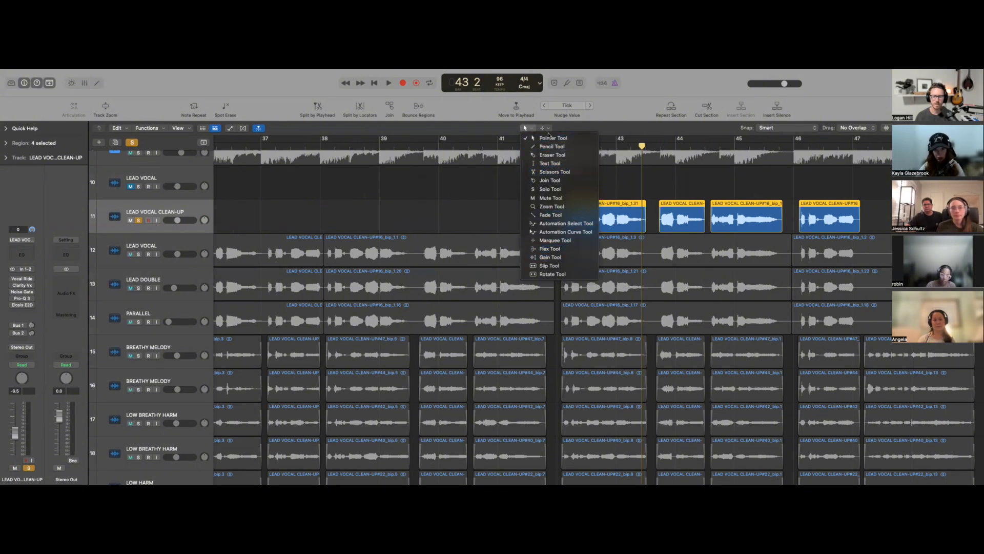
left_click(529, 128)
left_click(530, 129)
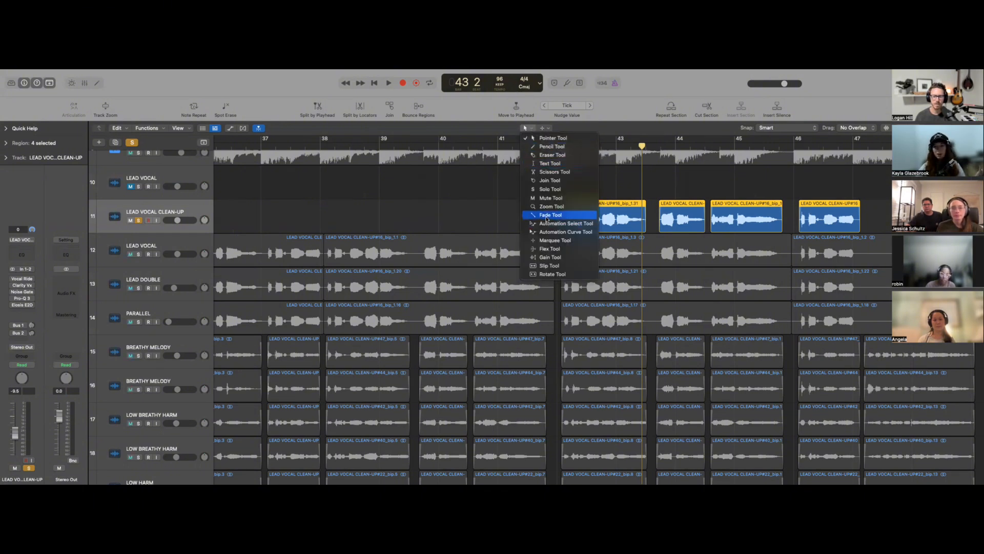
left_click(530, 128)
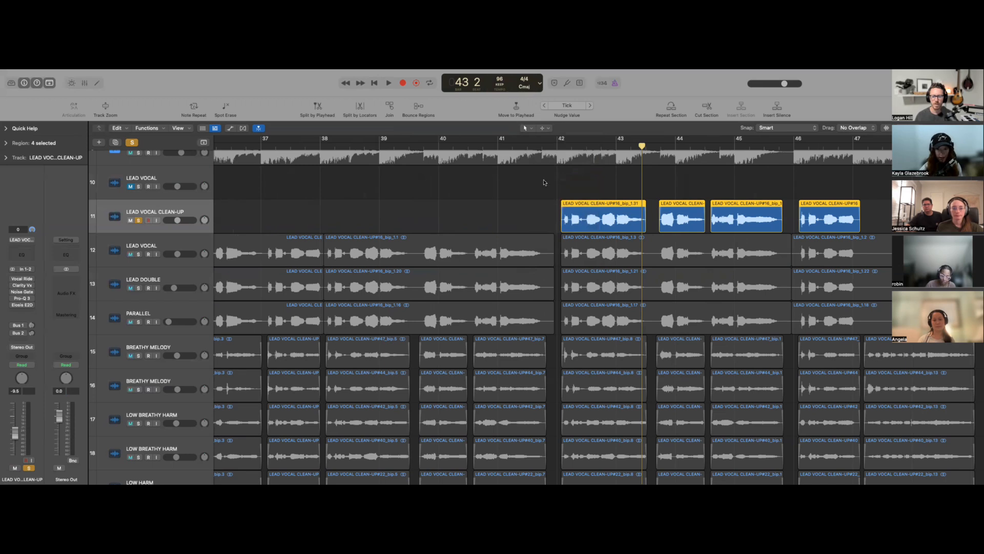
left_click(597, 176)
key("t")
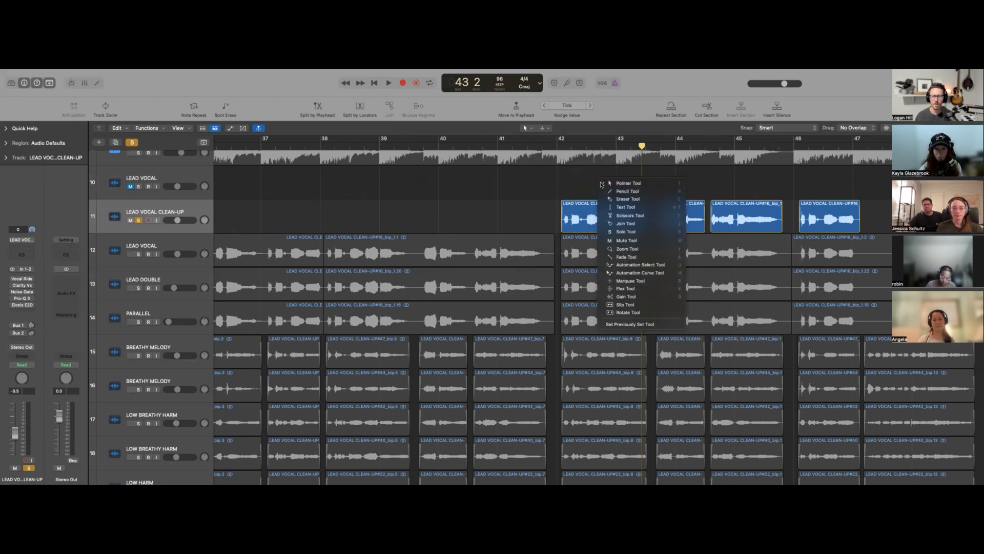
key("a")
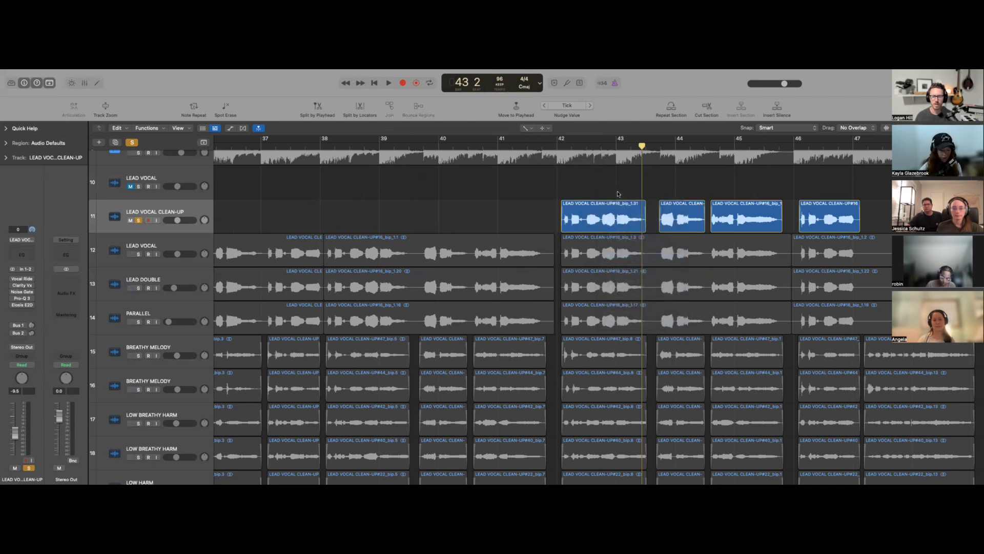
Switch back from the Fade tool to the Pointer tool
key("t")
key("t")
key("t")
key("t")
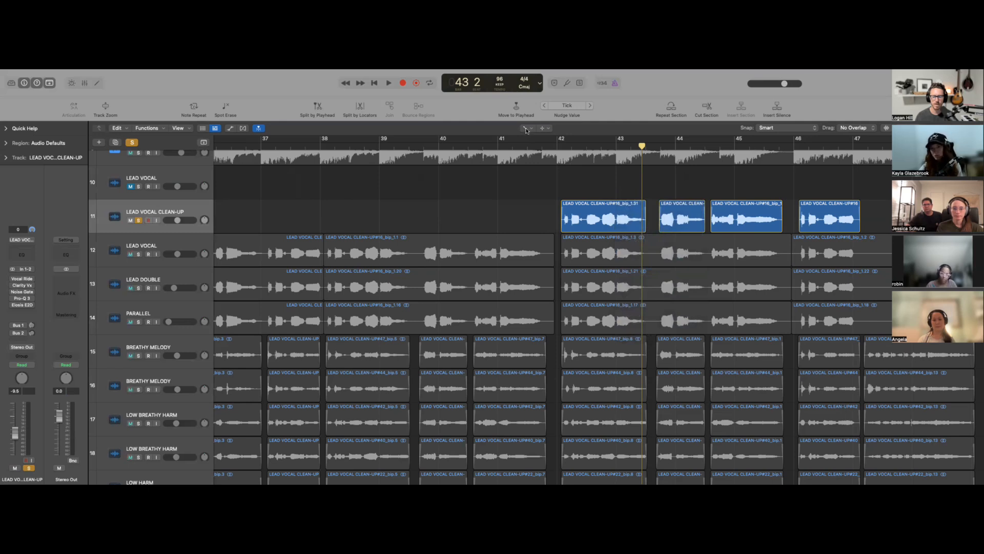
right_click(651, 205)
left_click(652, 205)
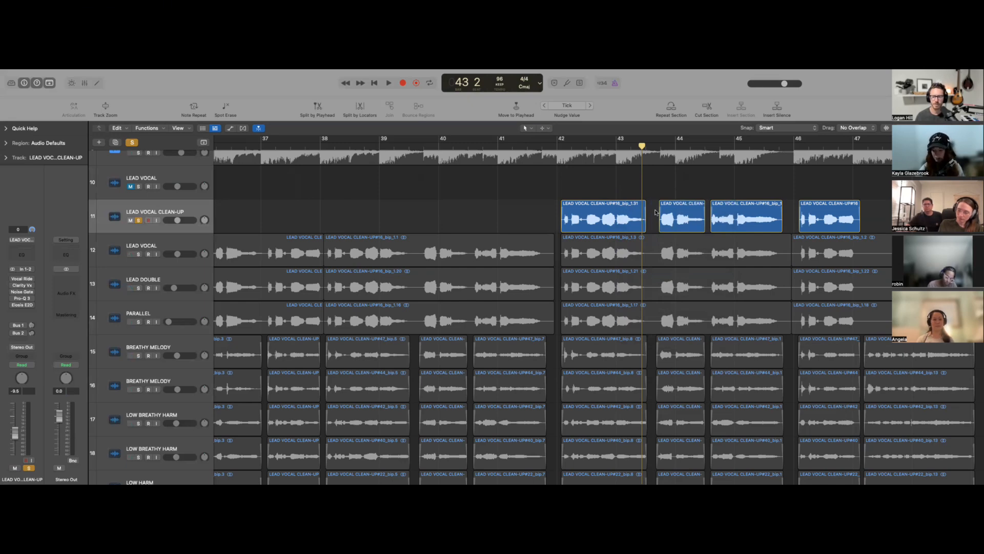
Examine the gap between the first and second phrase regions around bar 43 beat 3 and clear the selection
key("super+Right")
key("super+Right")
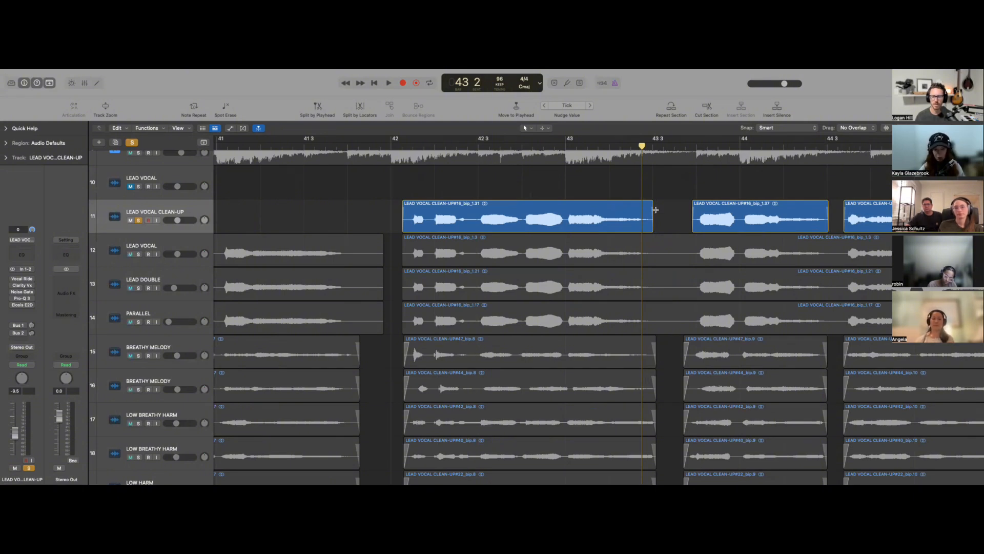
key("super+Right")
key("Down")
key("super+Up")
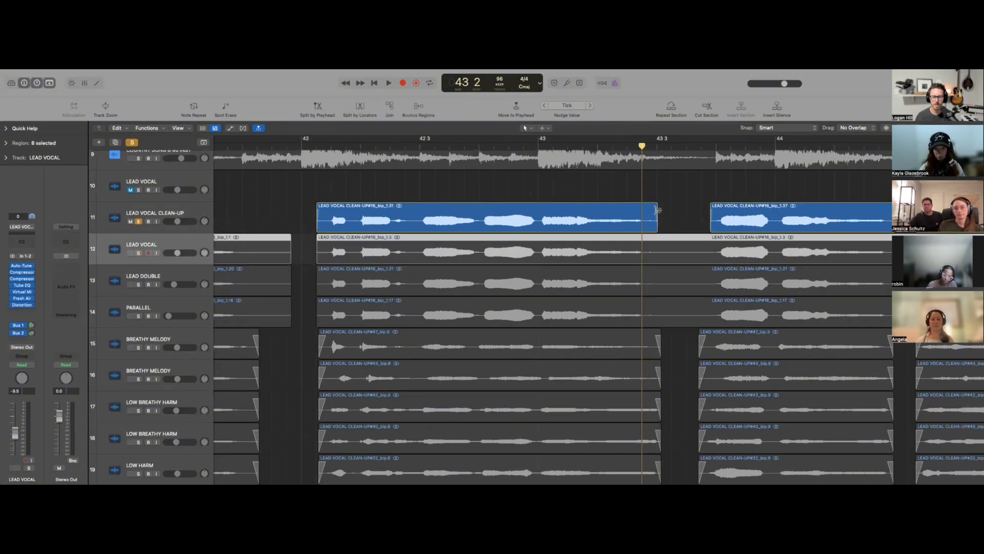
key("super+Up")
key("super+Down")
key("super+Down")
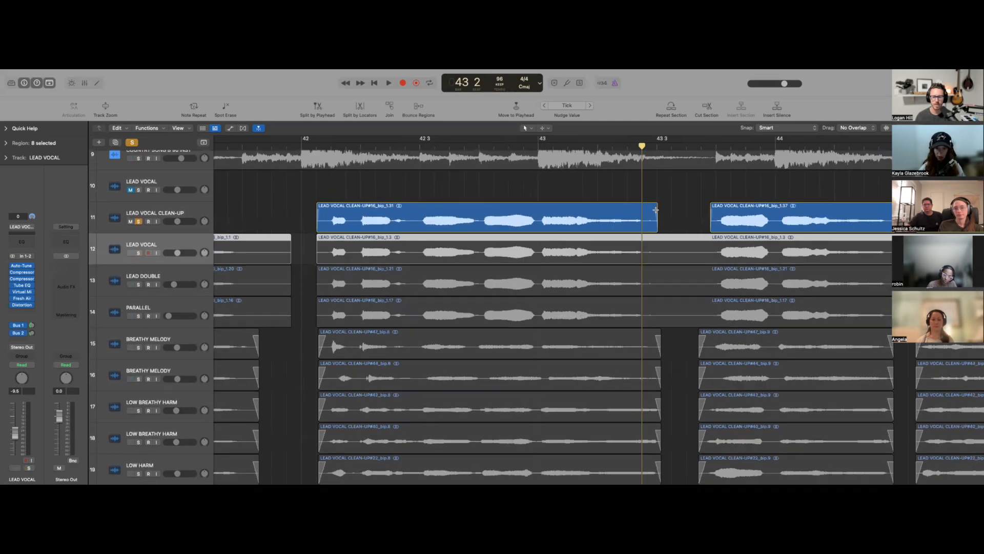
key("super+Left")
key("super+Left")
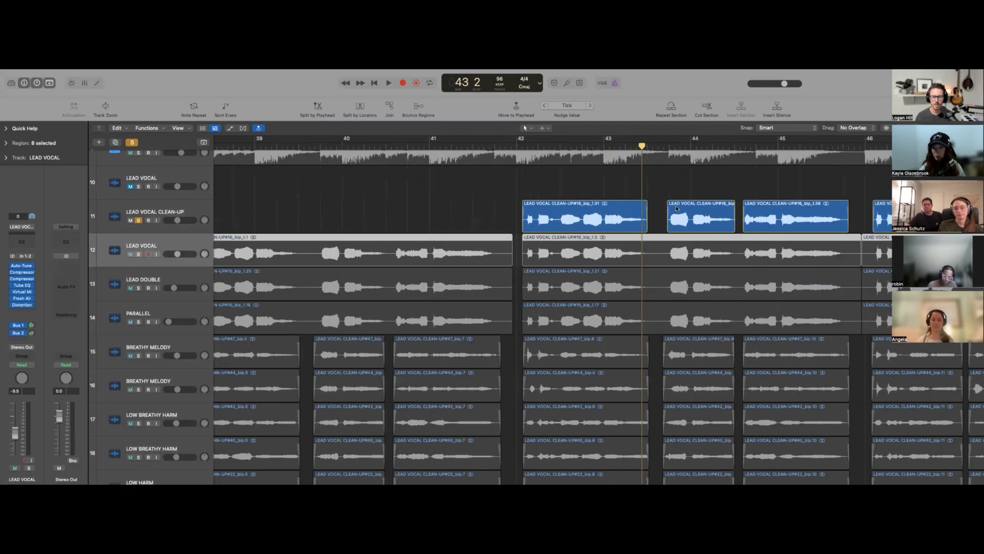
left_click(664, 214)
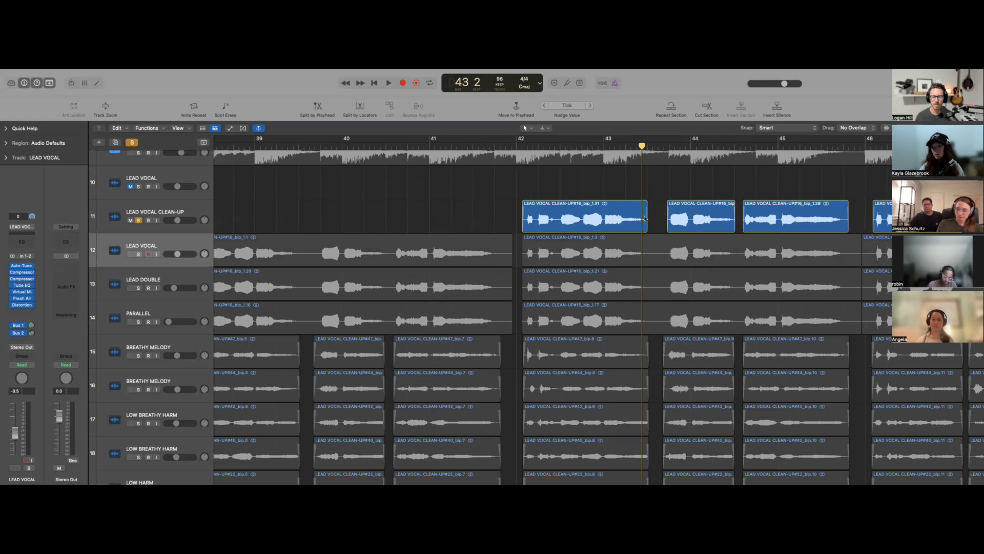
Try splitting the first phrase's clean-up region at bar 42 beat 2, and undo the split
left_click(646, 155)
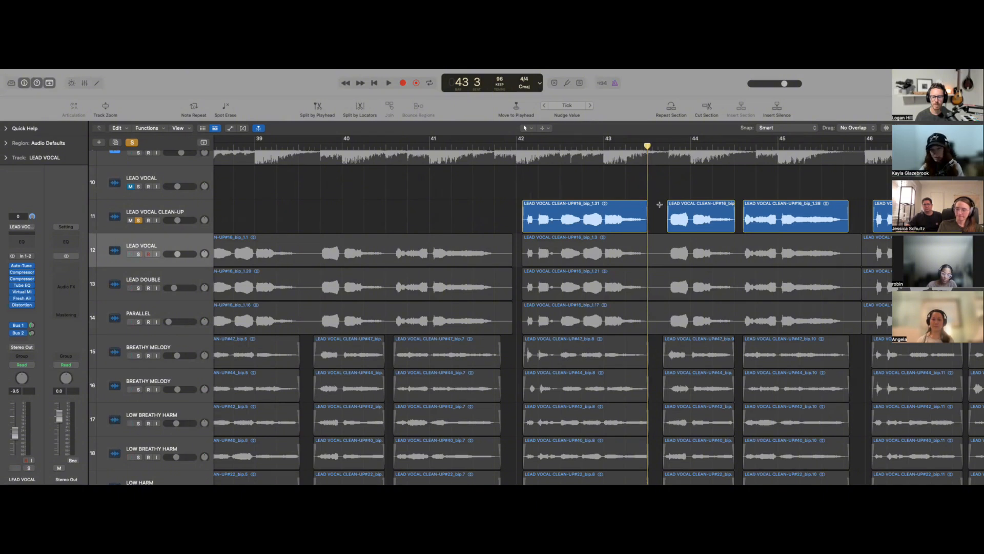
left_click(553, 165)
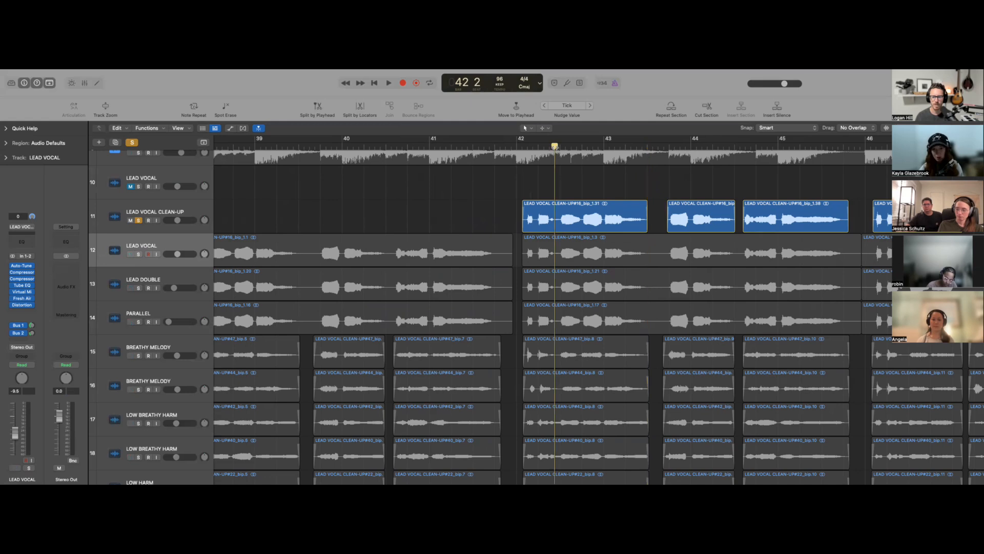
key("super+t")
left_click(559, 223)
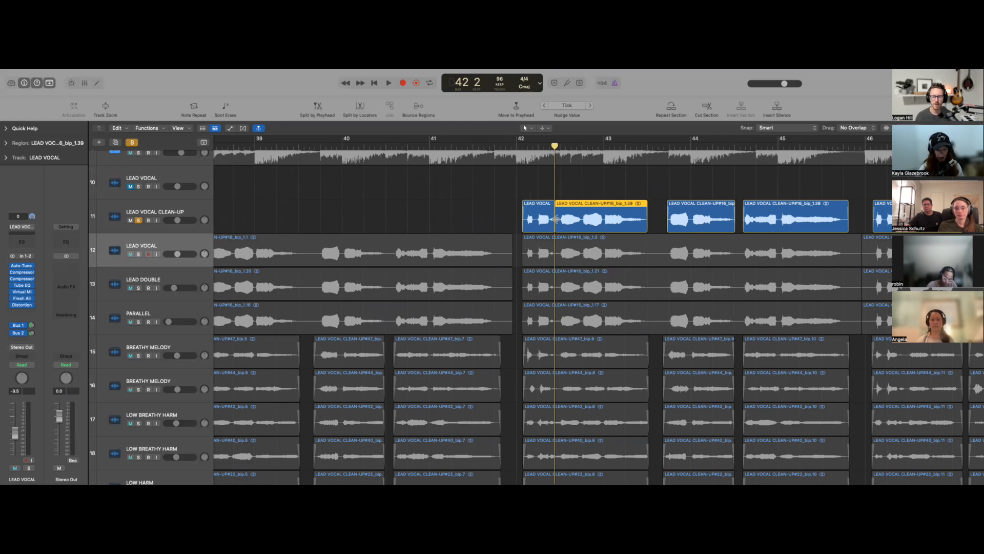
key("super+z")
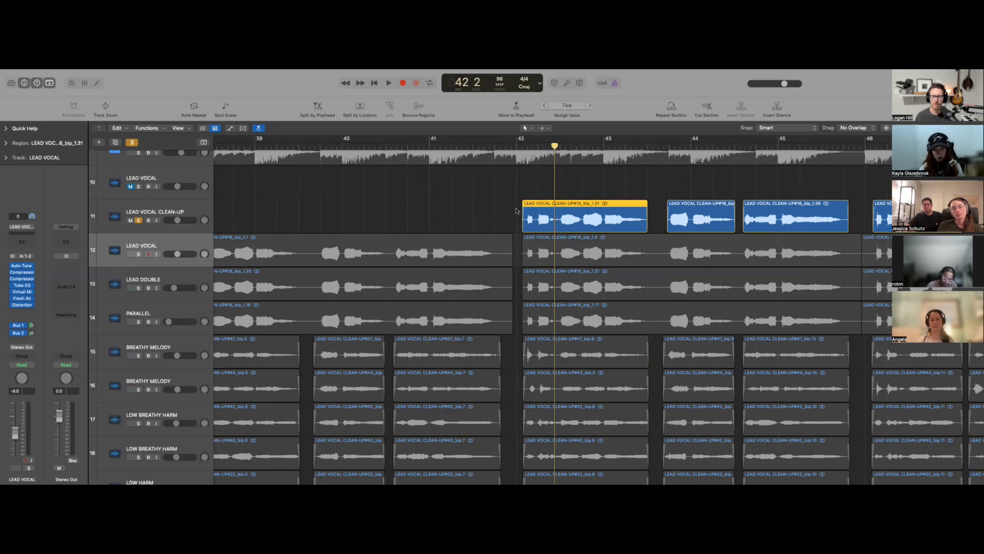
left_click(610, 190)
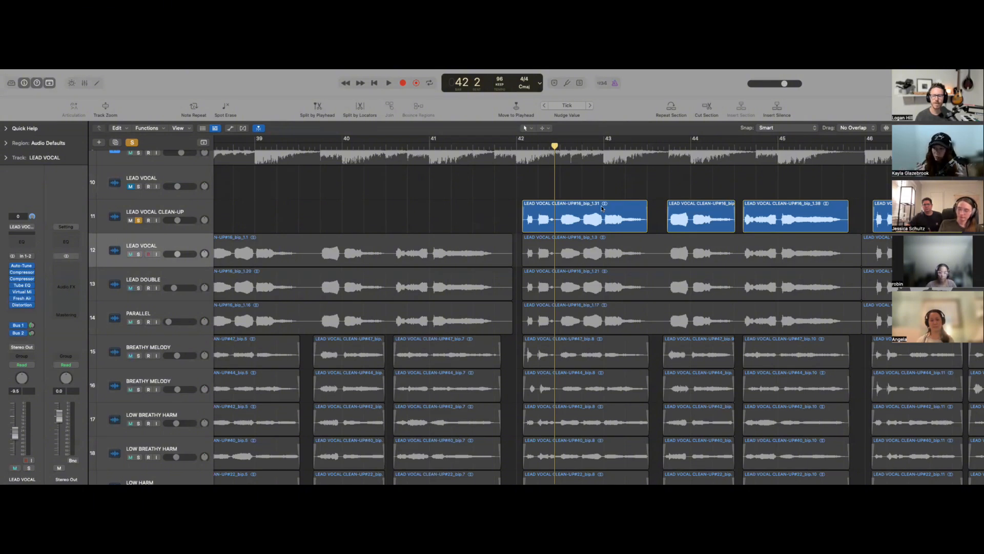
Select the LEAD VOCAL CLEAN-UP track, open its Vocal Rider plug-in, and place the window clear of the phrase regions
scroll(601, 212, "down", 2)
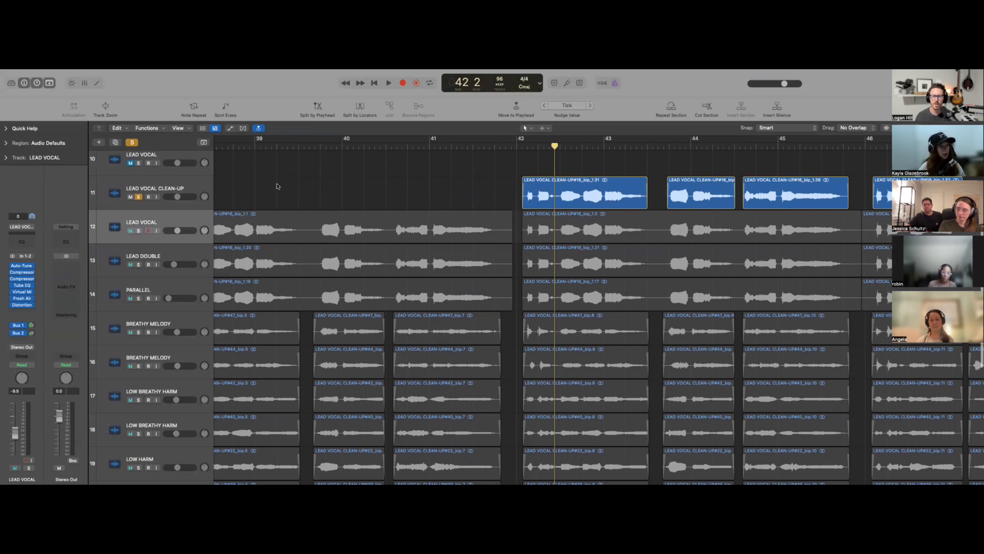
left_click(199, 184)
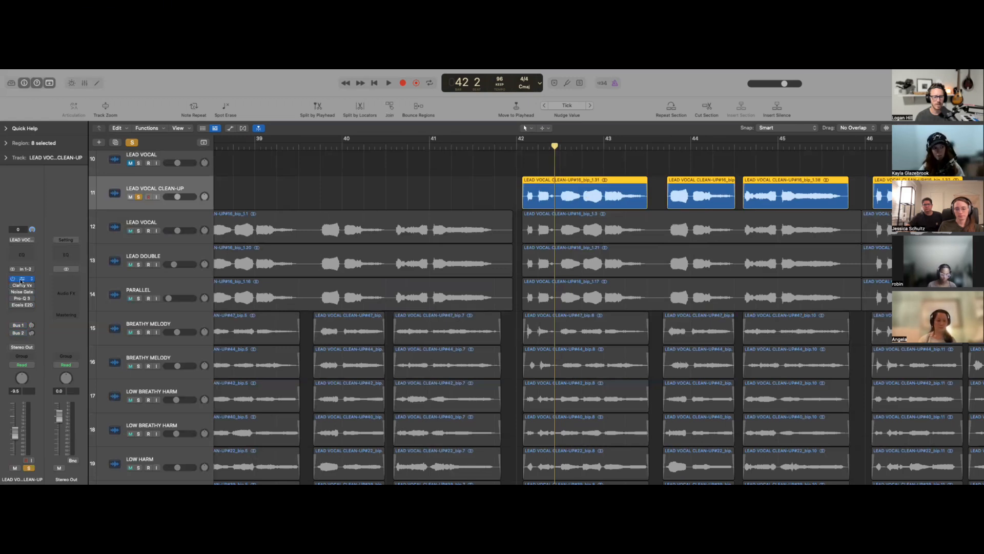
left_click(23, 279)
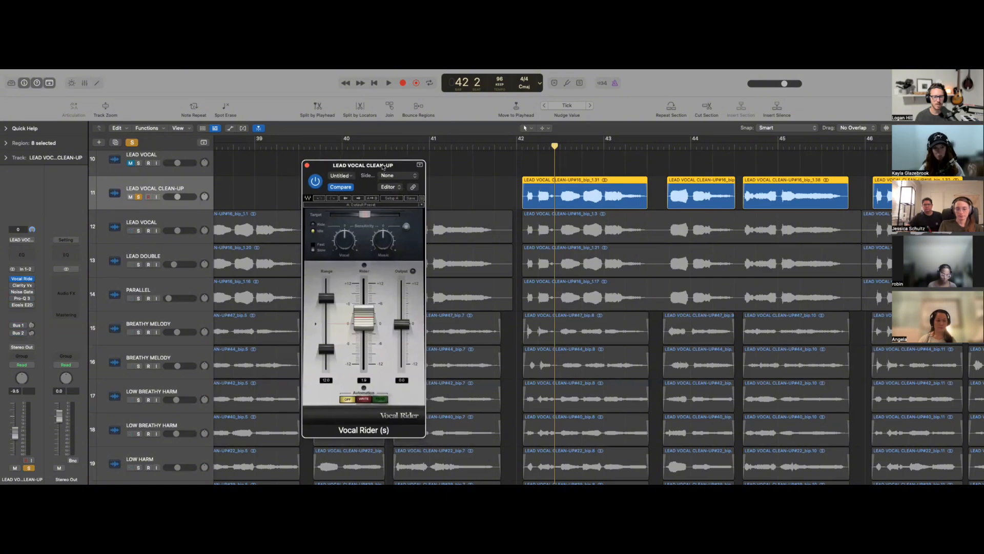
left_click_drag(384, 167, 361, 145)
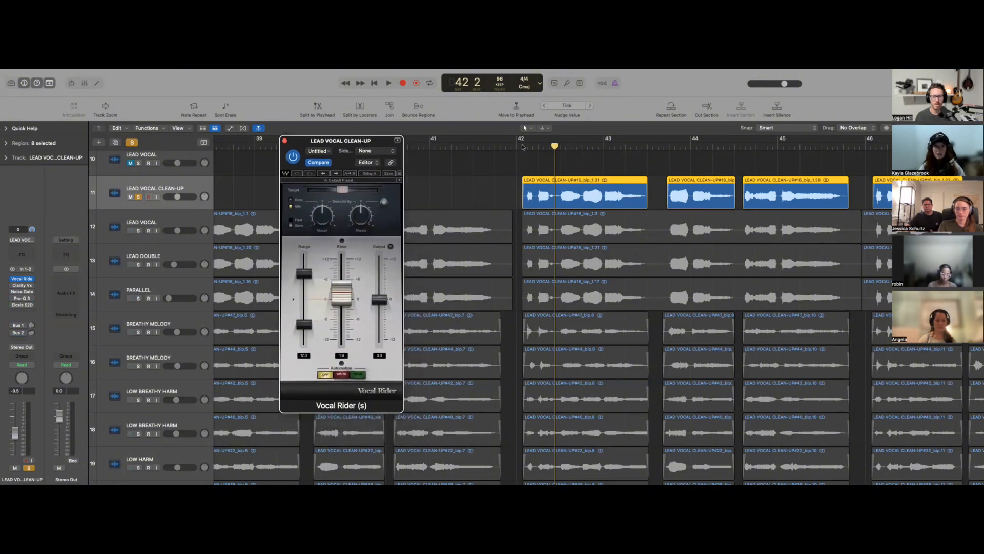
Audition the first phrase from bar 42 while watching Vocal Rider adjust the level, and close the plug-in
left_click(522, 147)
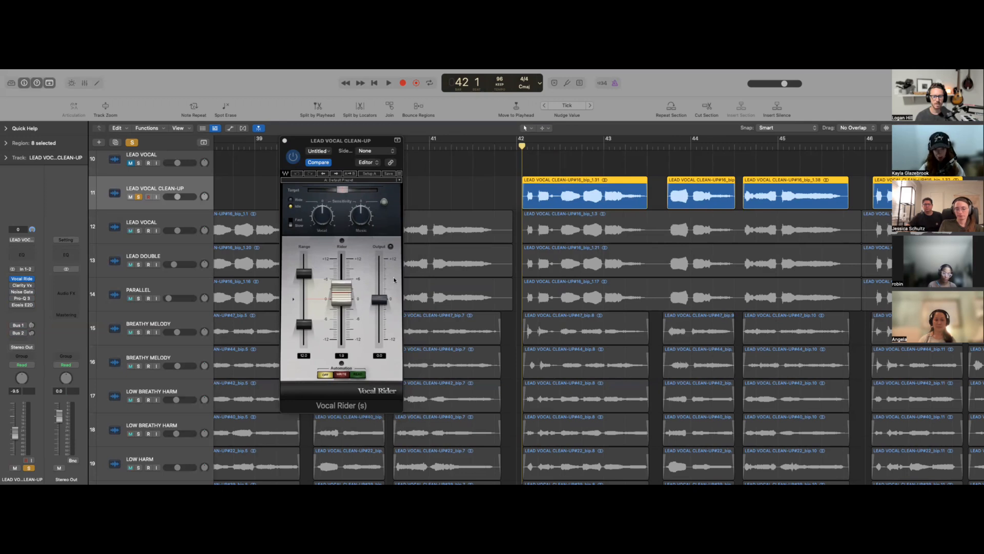
key("space")
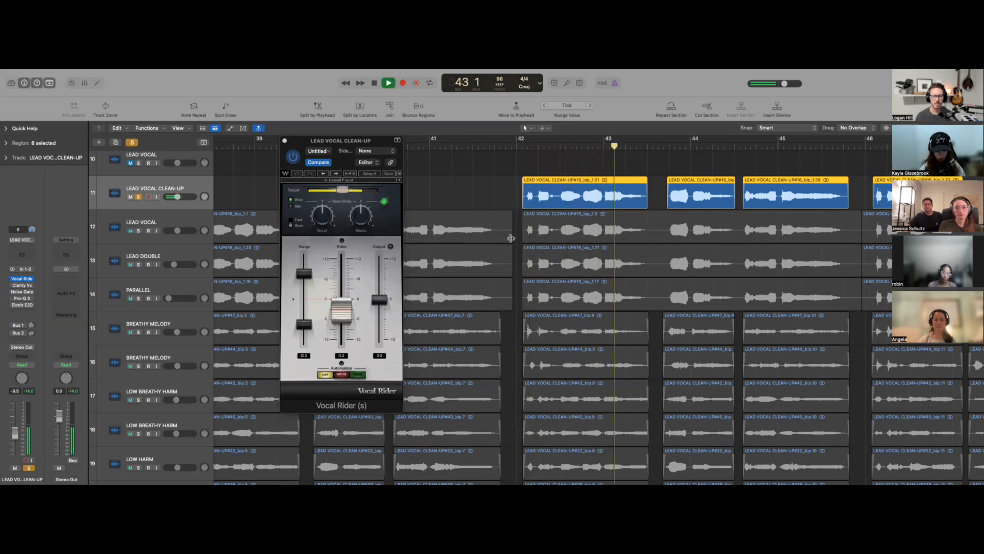
key("space")
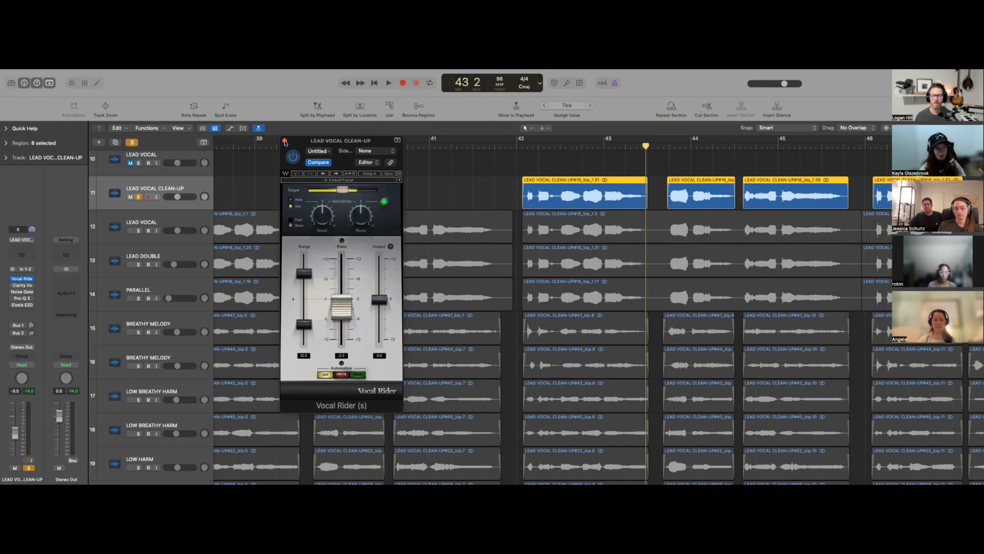
left_click(285, 141)
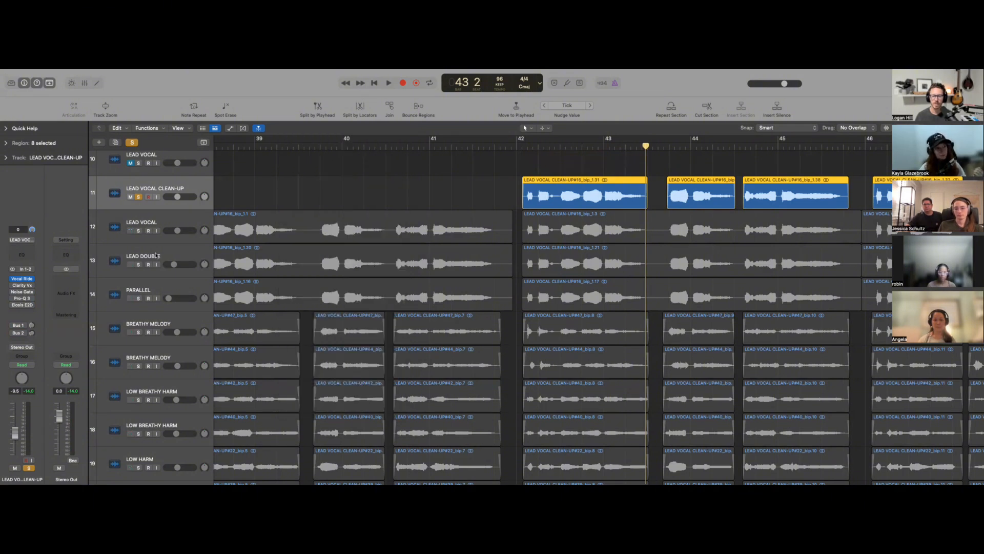
Open the clean-up track's Clarity Vx plug-in and place its window clear of the phrase regions
left_click(23, 285)
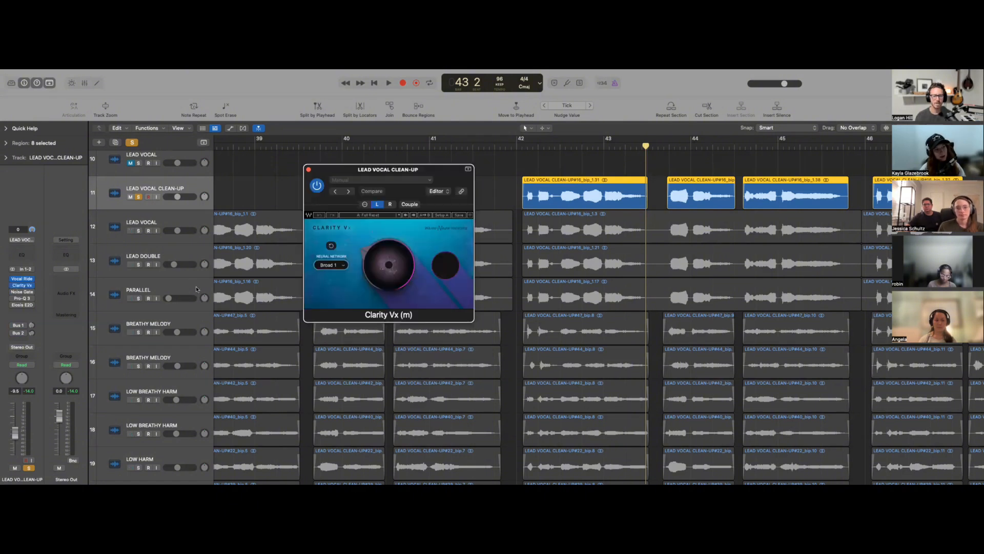
left_click_drag(407, 171, 478, 169)
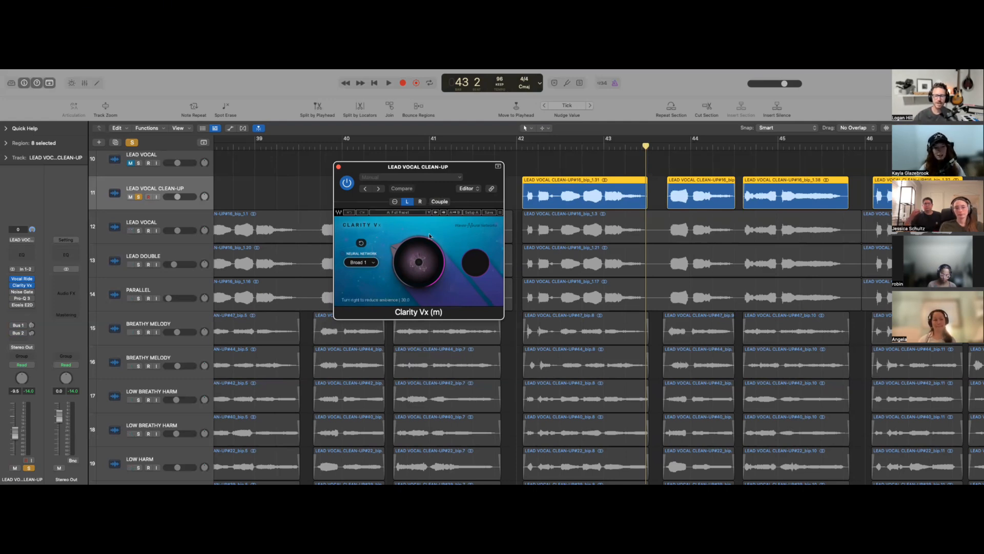
Turn Clarity Vx's ambience reduction down to 0 and audition the first phrase from bar 42
left_click_drag(463, 165, 455, 157)
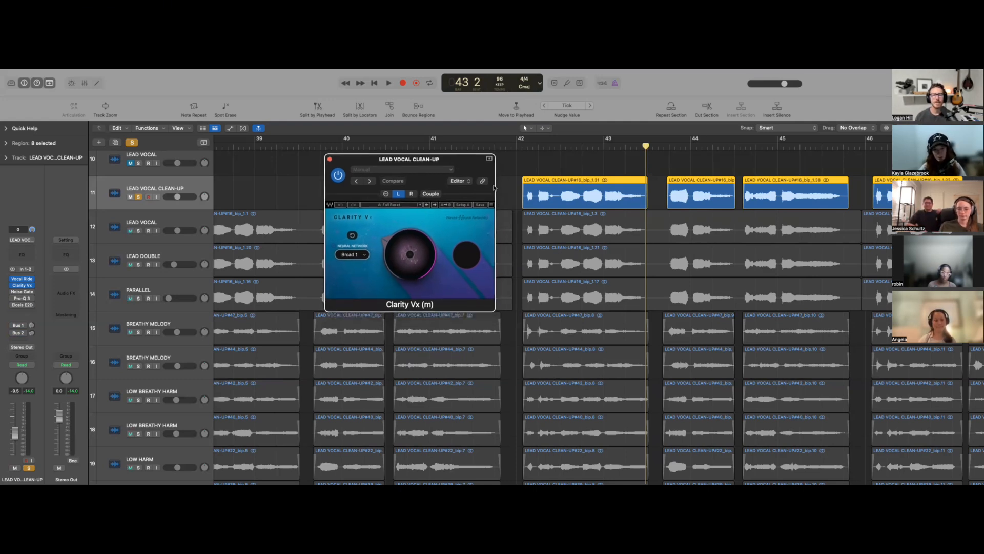
mouse_move(392, 245)
left_click_drag(392, 245, 393, 264)
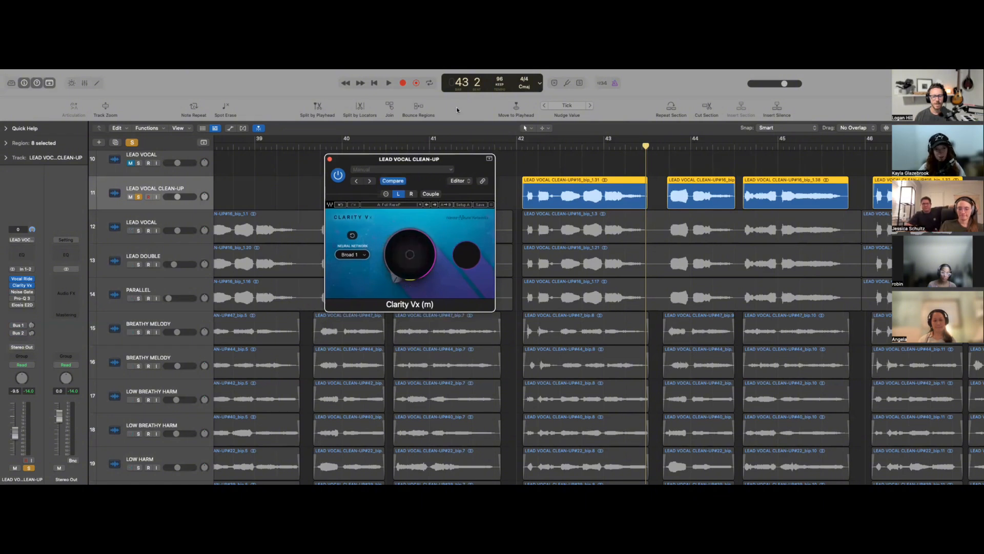
left_click_drag(489, 168, 473, 168)
left_click(524, 148)
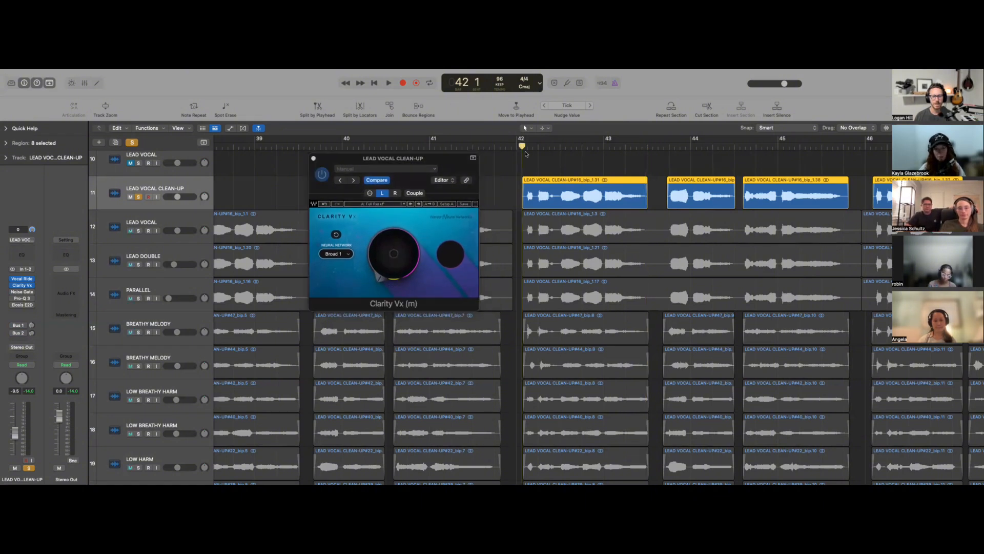
key("space")
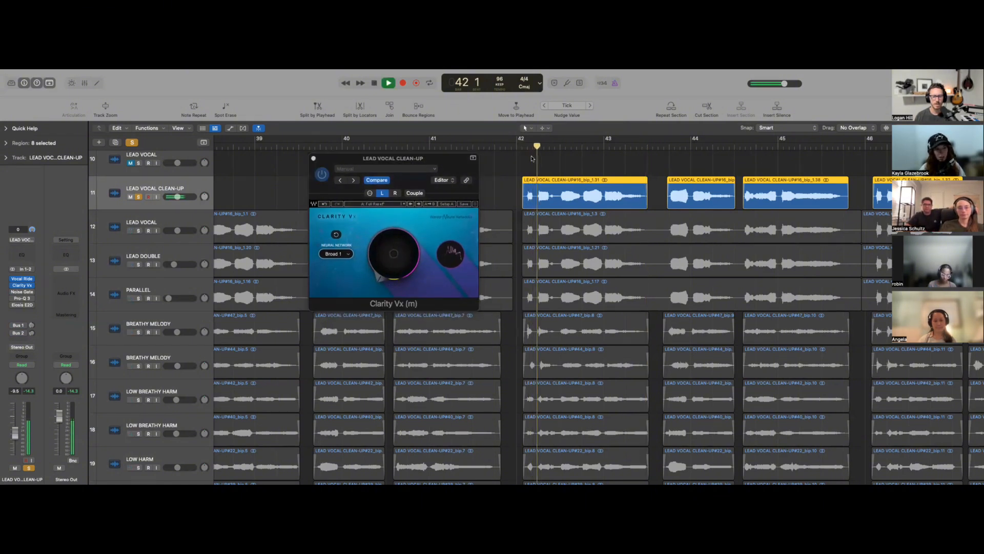
key("space")
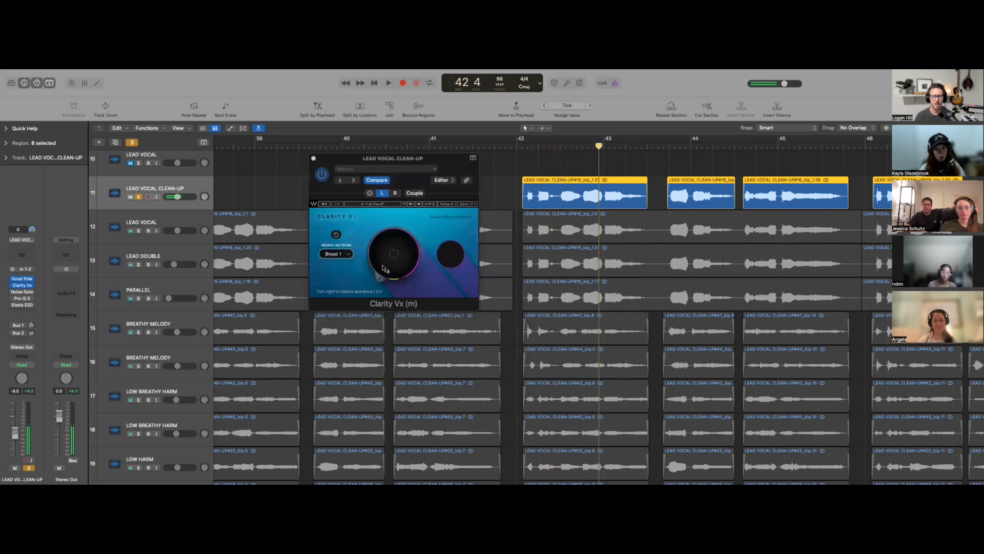
Replay from bar 42 while varying Clarity Vx's ambience reduction, and settle it at about 29
left_click(522, 148)
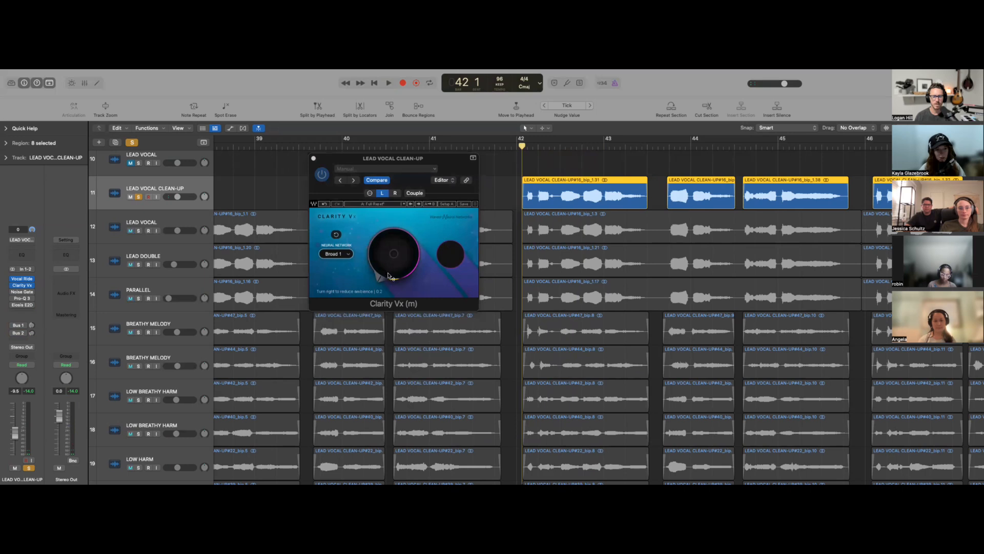
key("space")
left_click_drag(388, 275, 390, 309)
key("space")
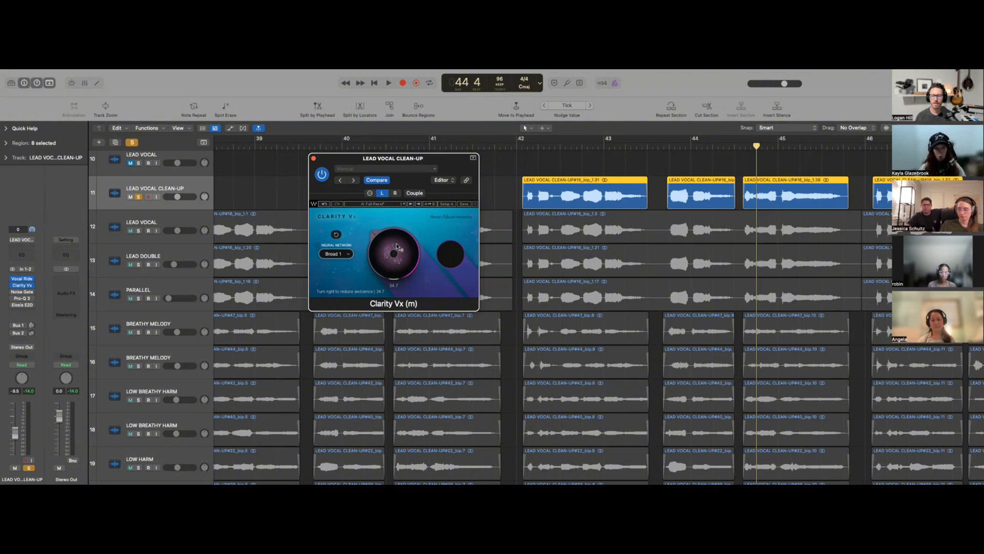
left_click_drag(395, 243, 396, 252)
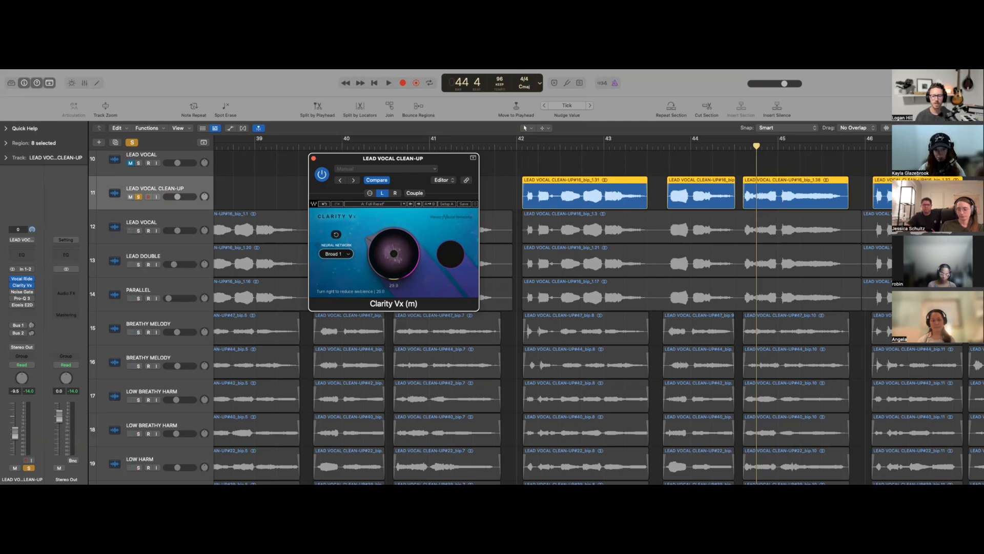
left_click_drag(396, 252, 488, 216)
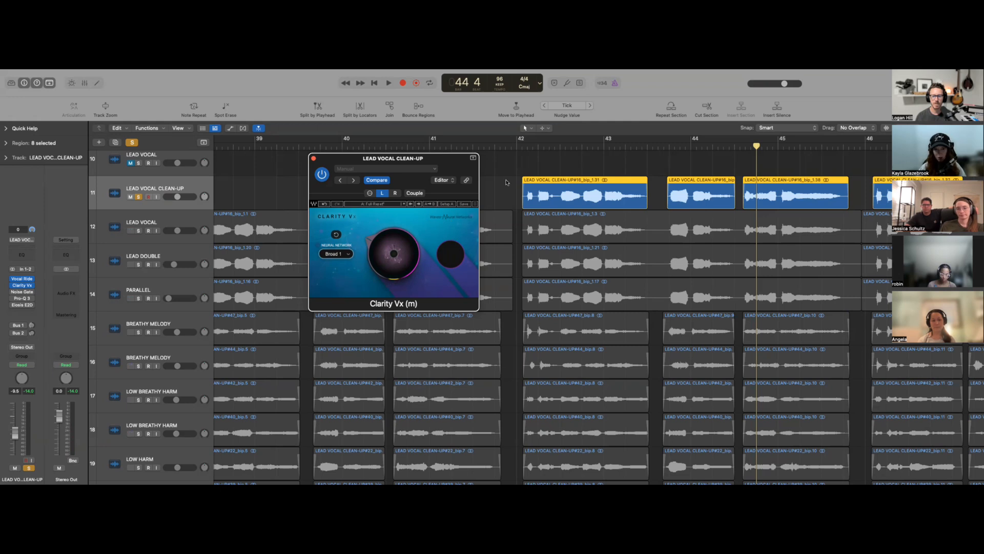
Audition the first phrase from bar 42 with the new Clarity Vx setting, and close the plug-in
left_click(523, 150)
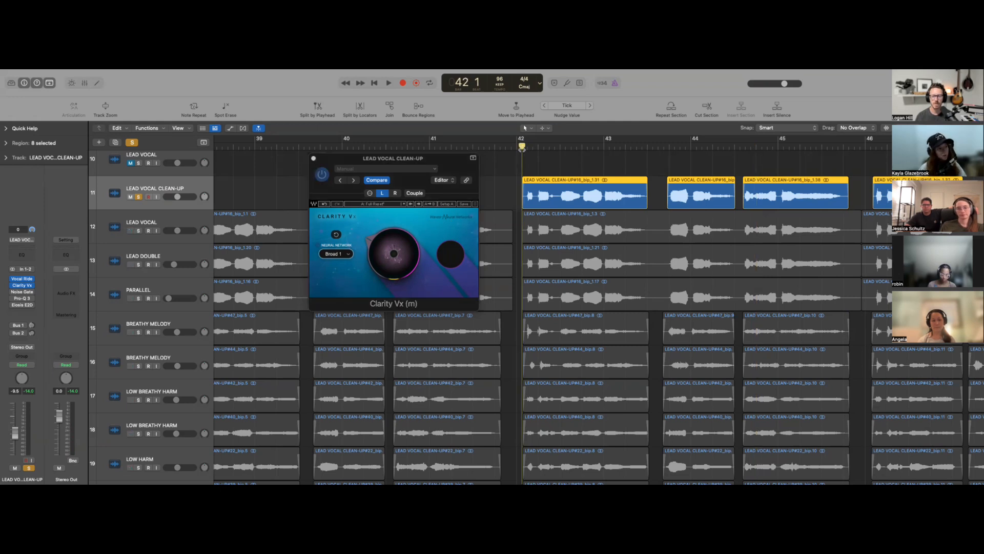
key("space")
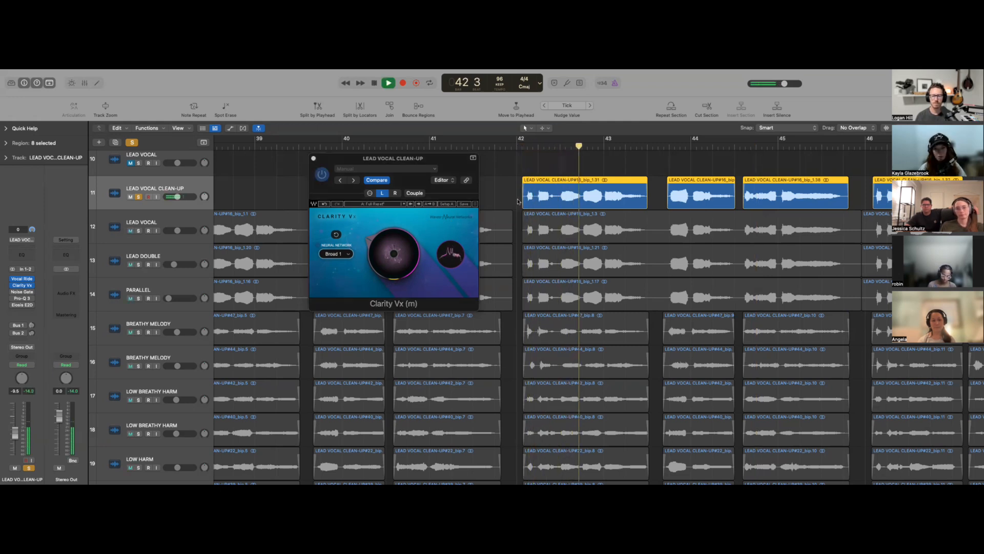
key("space")
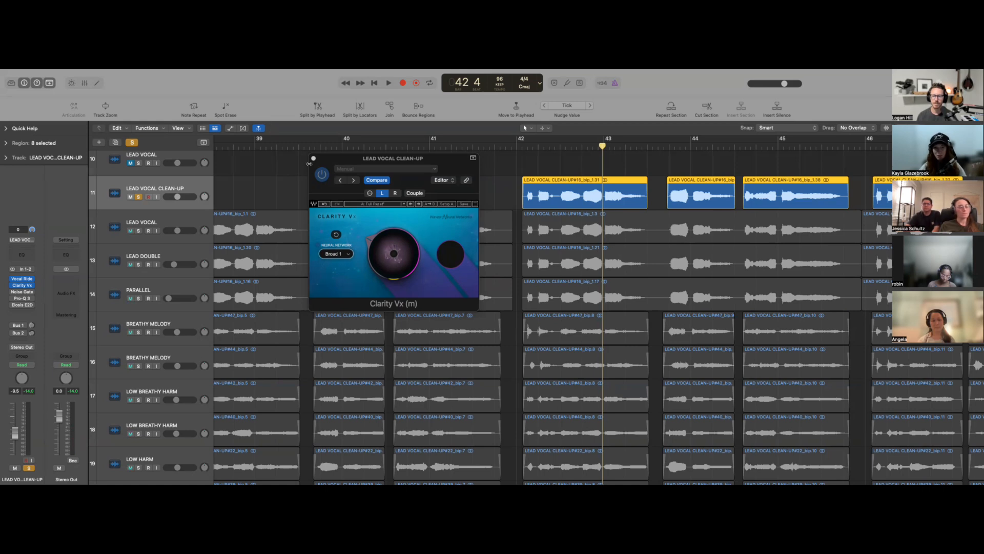
left_click(315, 188)
key("super+w")
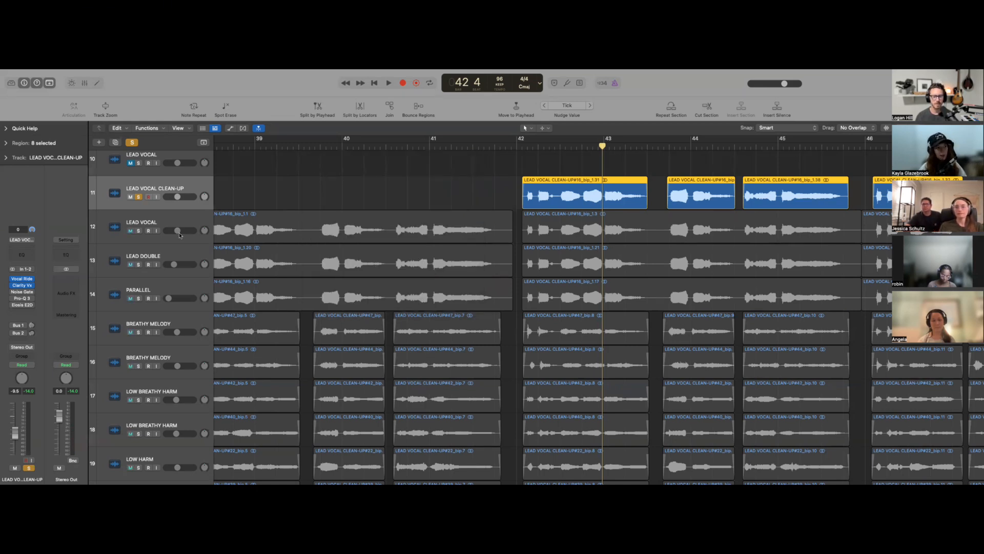
Open the clean-up track's Noise Gate, place its window below the phrase regions, and set the threshold to -51 dB
mouse_move(13, 293)
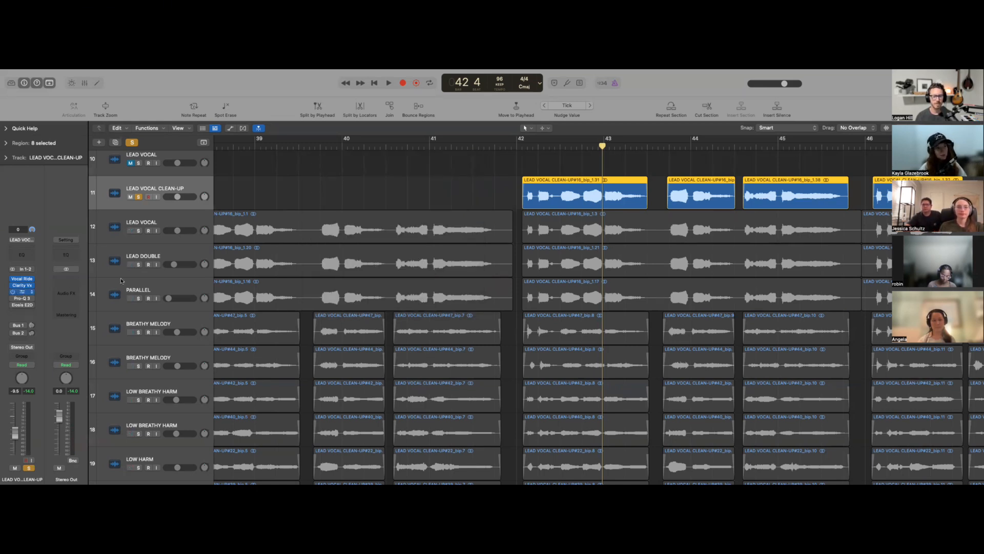
left_click_drag(496, 179, 529, 186)
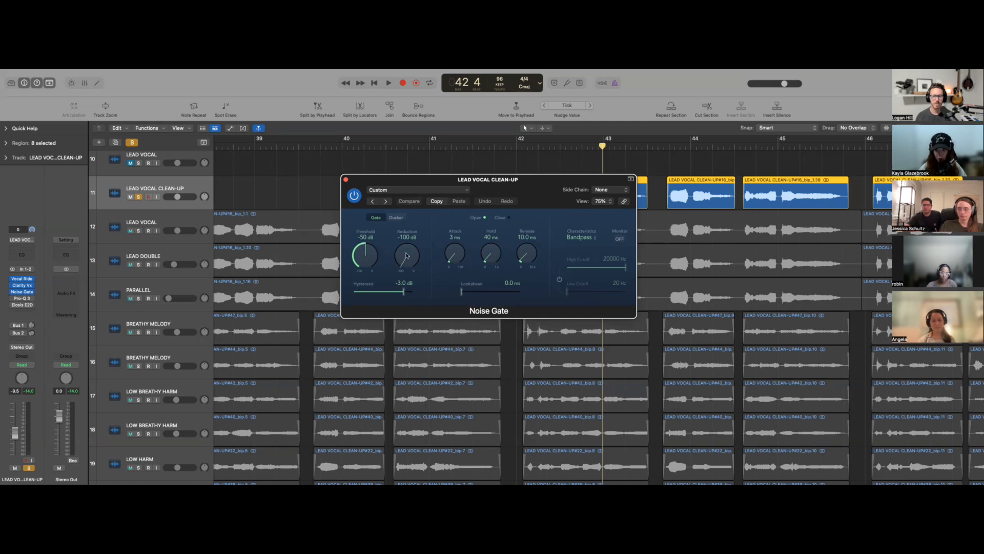
left_click_drag(510, 193, 519, 237)
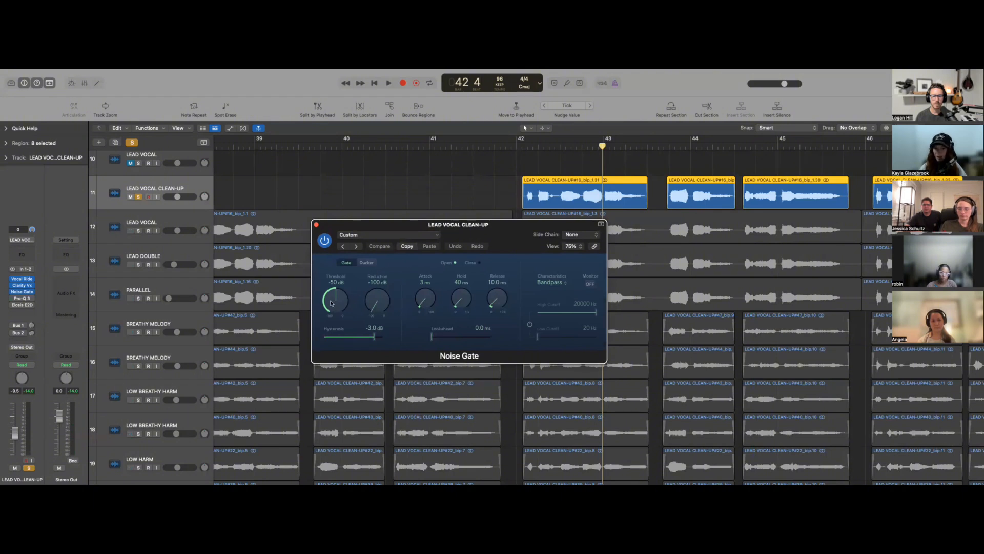
left_click_drag(330, 303, 328, 304)
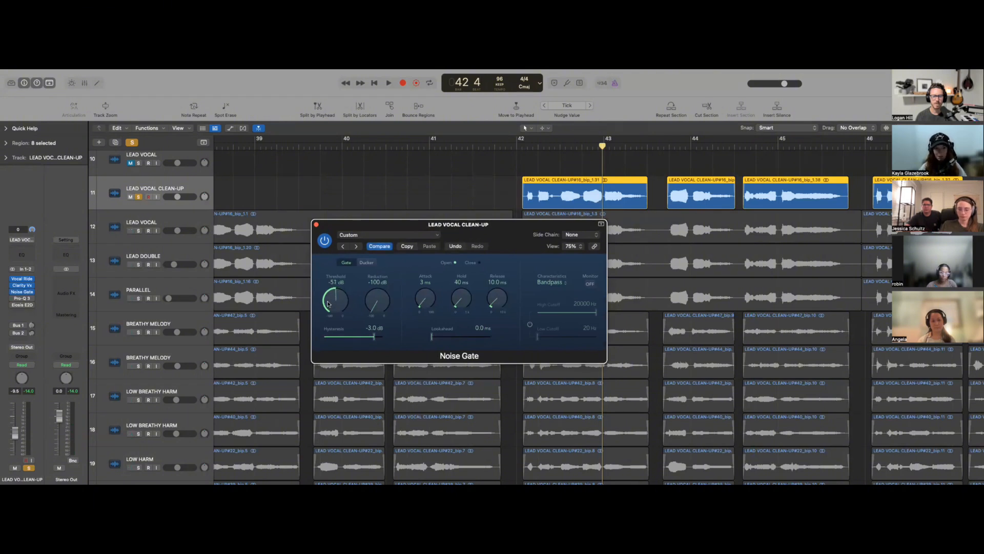
Raise the Noise Gate threshold to about -26 dB and audition the first phrase from bar 42
left_click(522, 148)
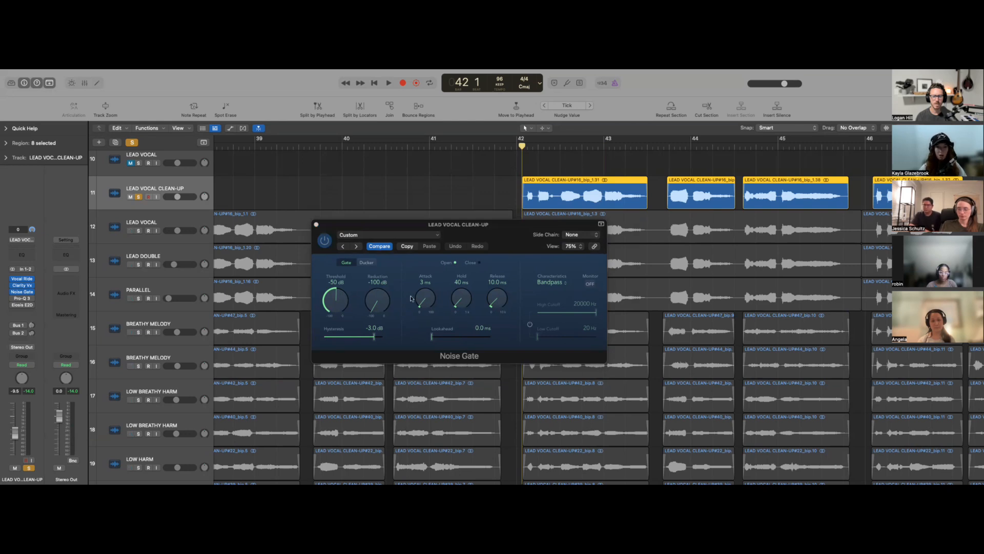
left_click_drag(357, 299, 332, 283)
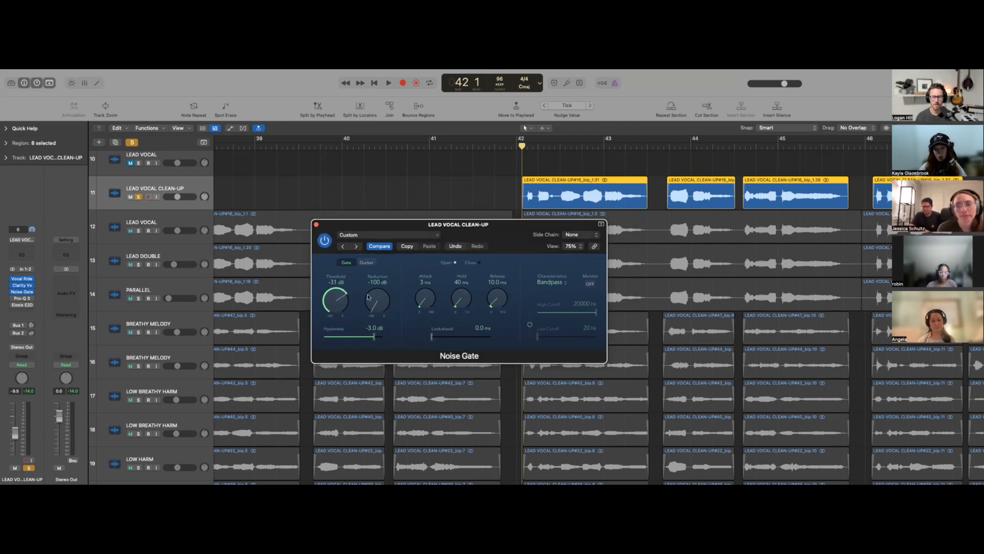
key("space")
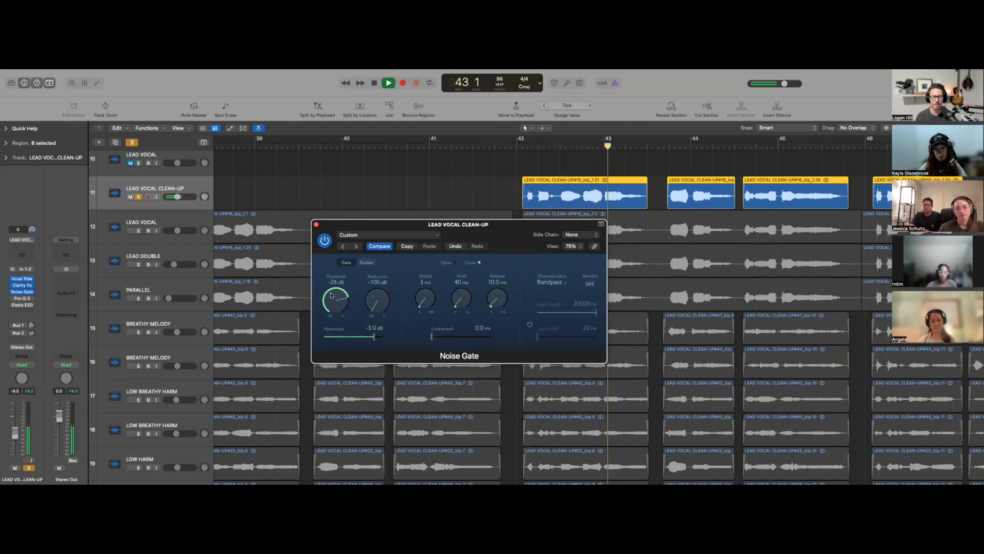
key("space")
Bring the Noise Gate threshold back to -50 dB and replay the first phrase from bar 42
mouse_move(331, 301)
left_mouse_down()
mouse_move(329, 318)
mouse_move(336, 284)
left_mouse_up()
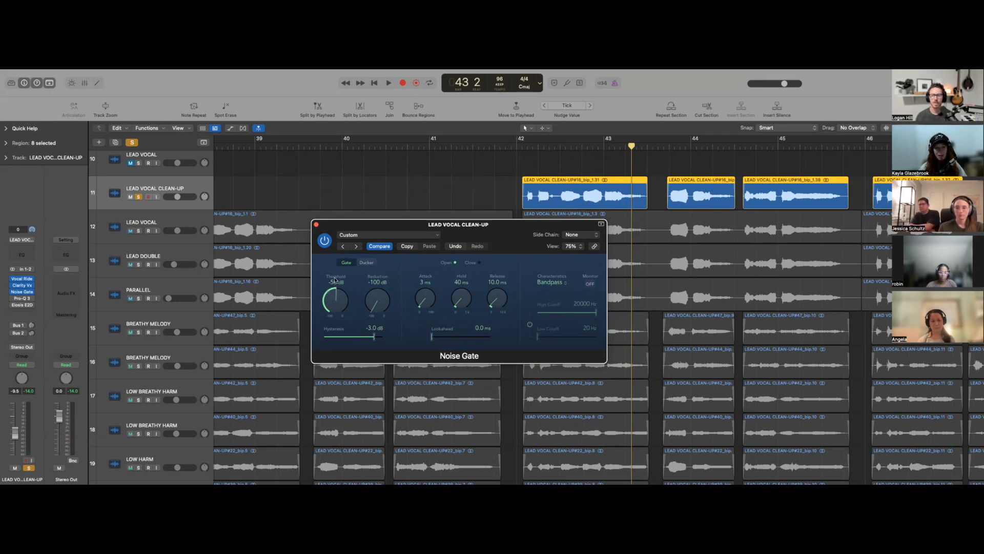
left_click_drag(334, 280, 334, 296)
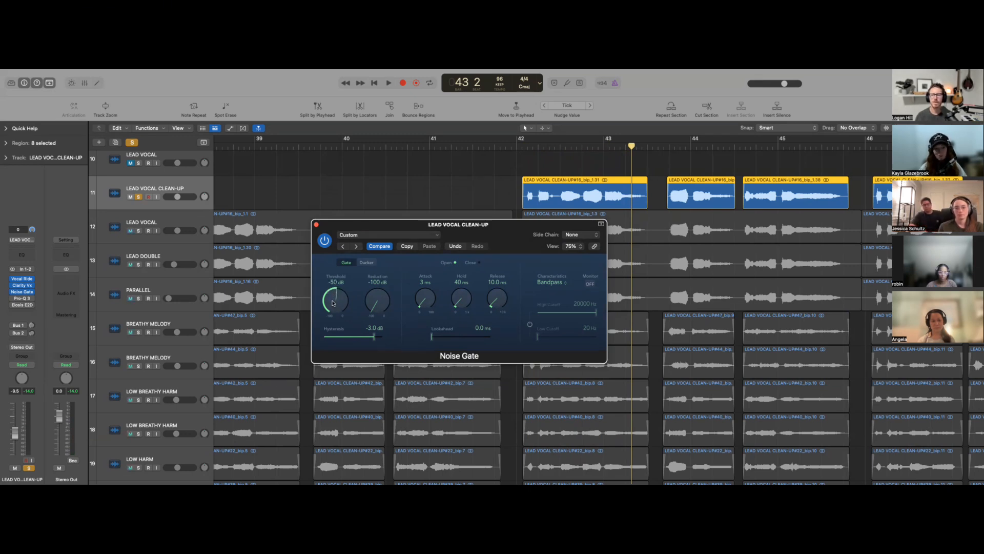
left_click(527, 147)
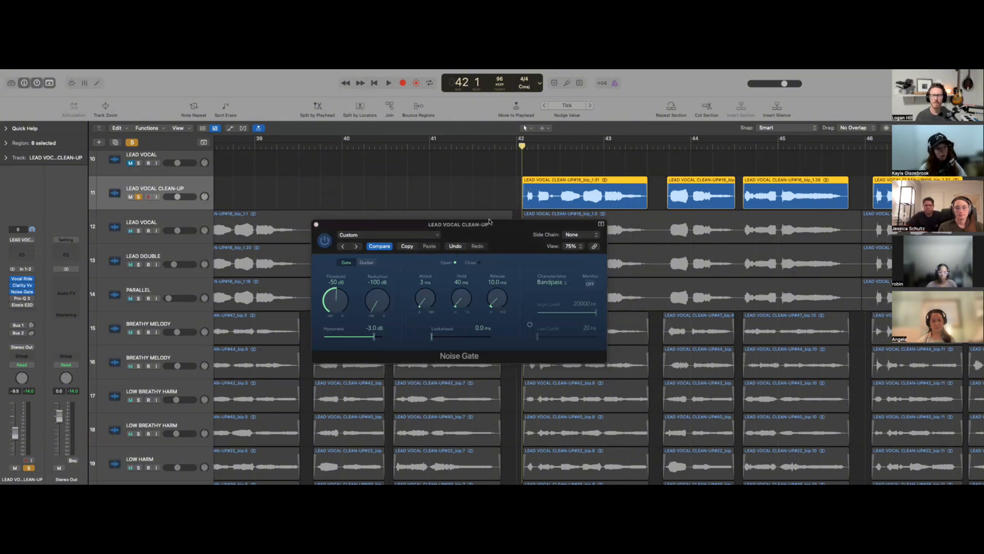
key("space")
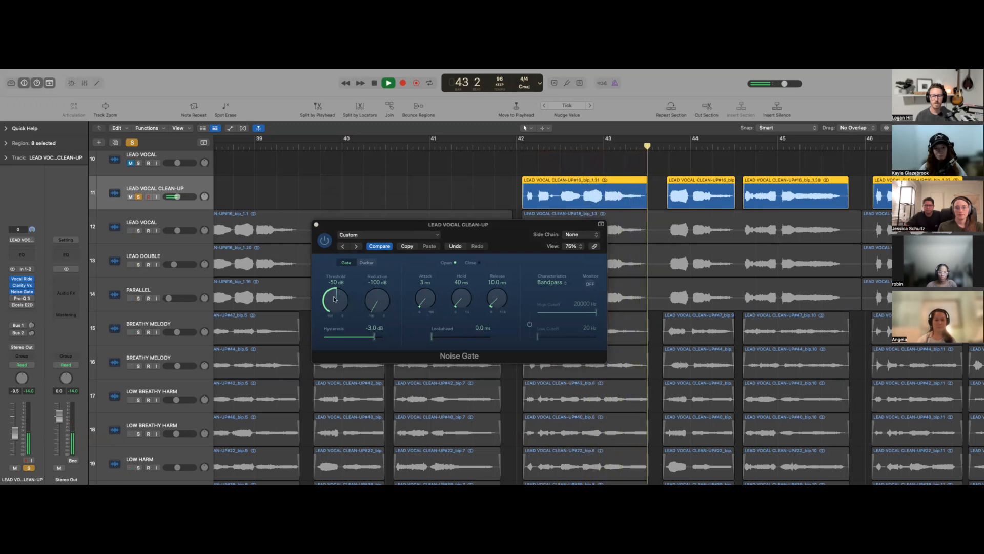
key("space")
Set the Noise Gate threshold to -52 dB, audition the first phrase from bar 42, and close the plug-in
left_click_drag(334, 299, 336, 299)
left_click(524, 149)
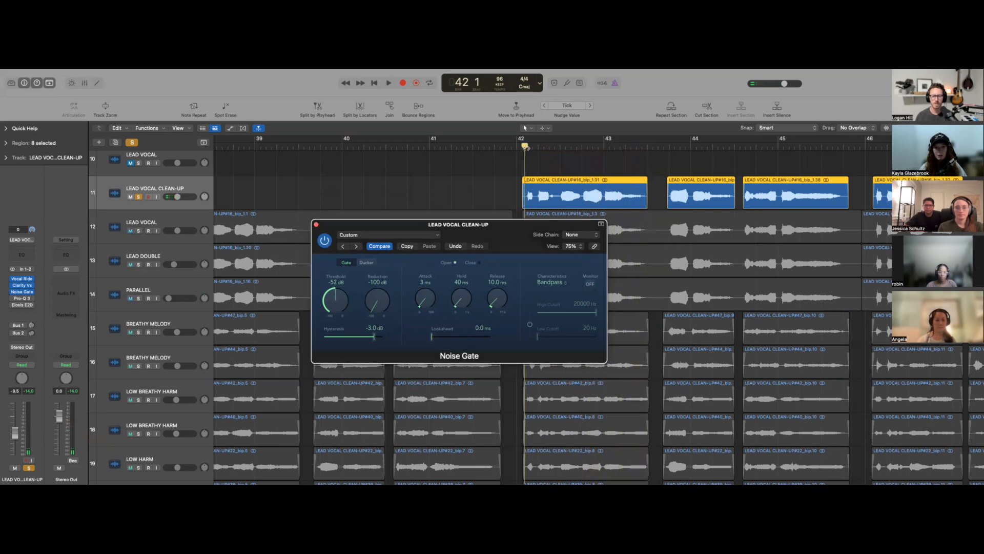
key("space")
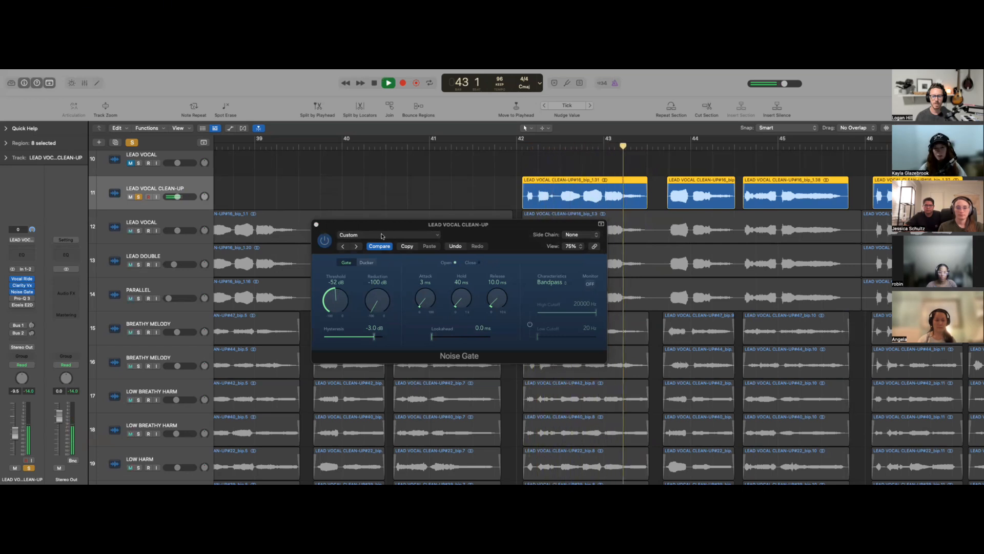
key("space")
left_click(316, 225)
Open the clean-up track's Pro-Q 3 equalizer, reposition its window over the arrangement, and examine the low-cut band
scroll(436, 218, "down", 1)
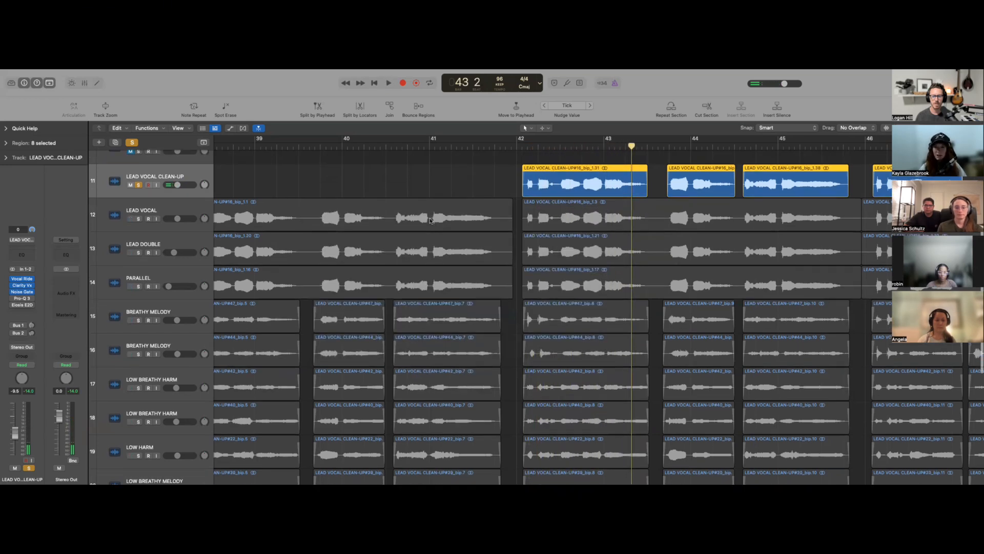
scroll(444, 226, "right", 1)
scroll(447, 233, "up", 1)
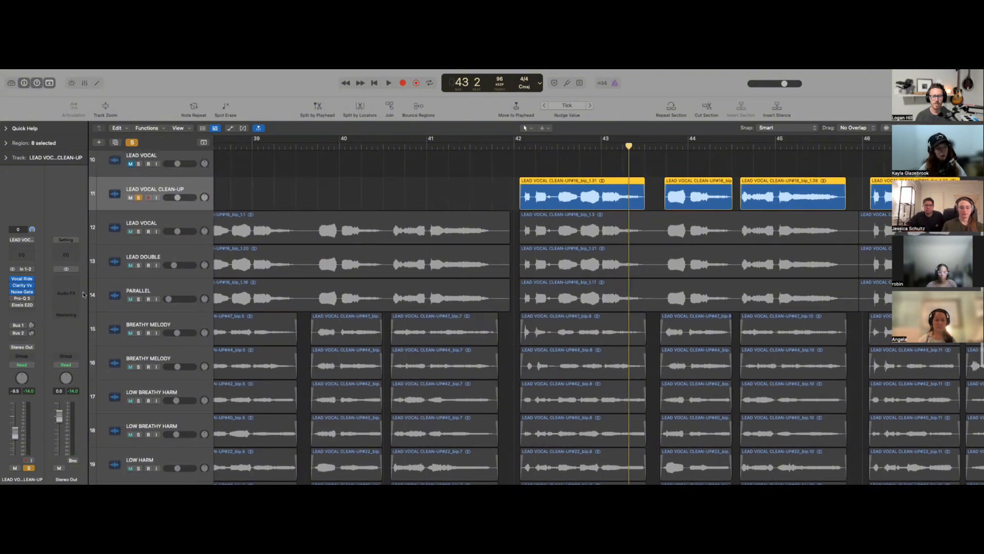
left_click(29, 298)
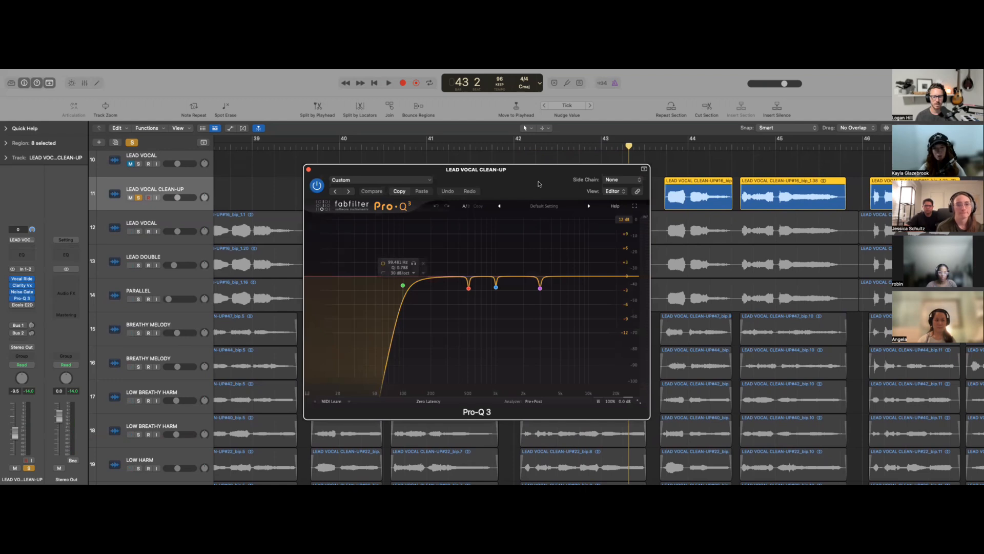
left_click_drag(539, 183, 582, 172)
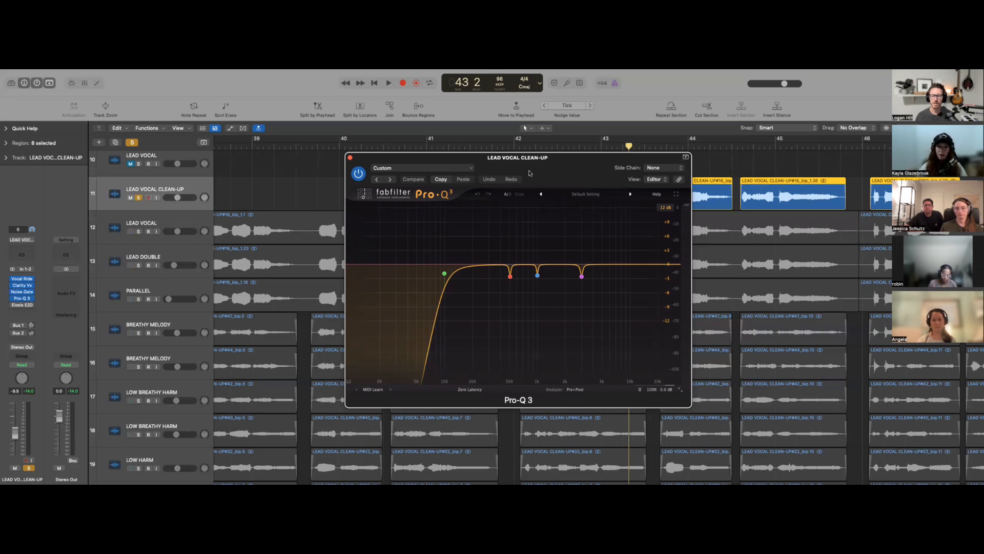
left_click_drag(530, 173, 540, 170)
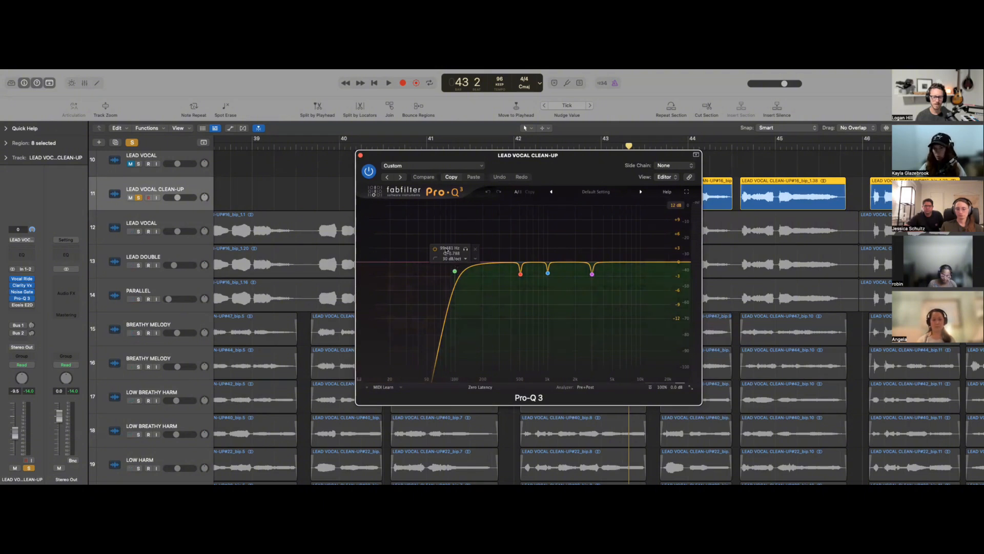
left_click_drag(531, 155, 541, 156)
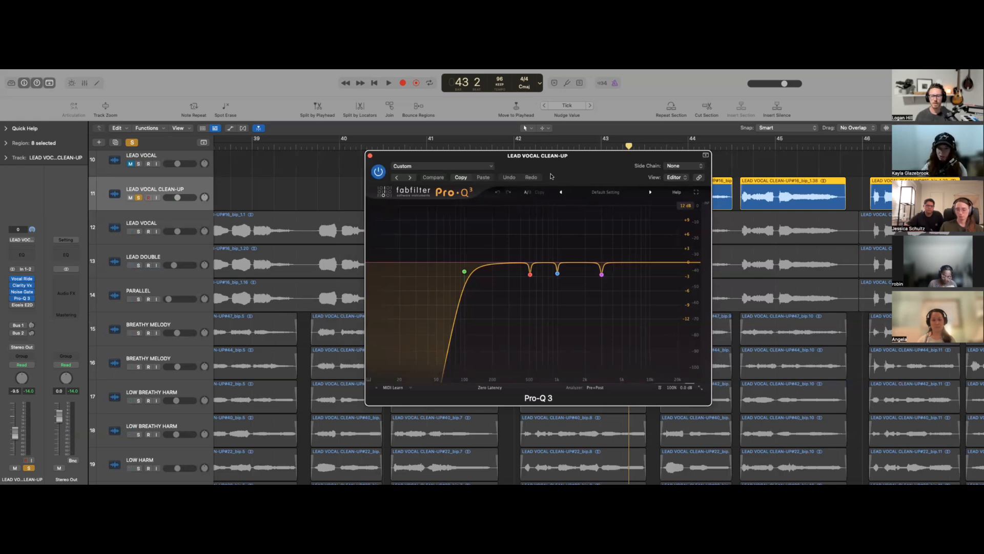
mouse_move(462, 274)
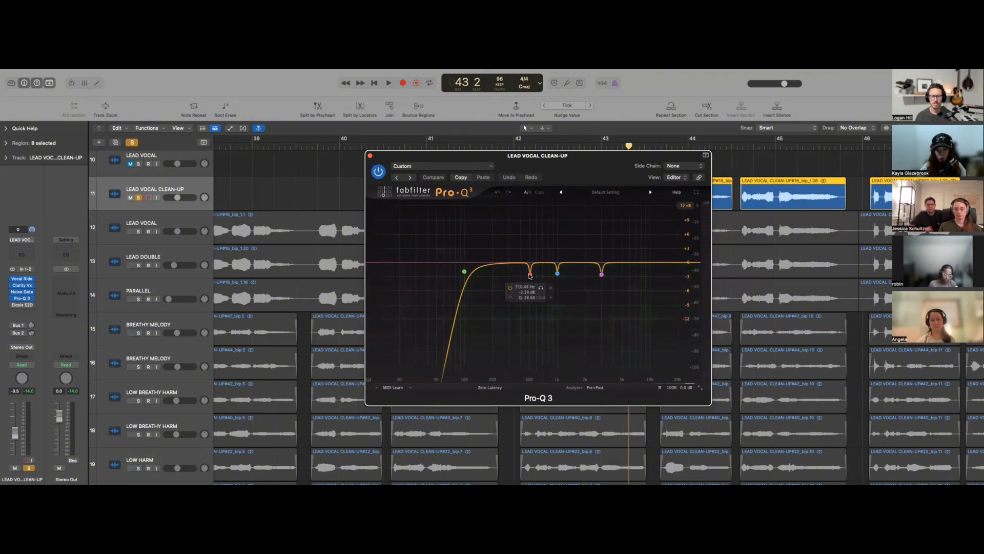
Boost the narrow 510 Hz band to about +7.2 dB, sweep it down to about 280 Hz, and reposition the Pro-Q 3 window
left_click_drag(530, 275, 530, 248)
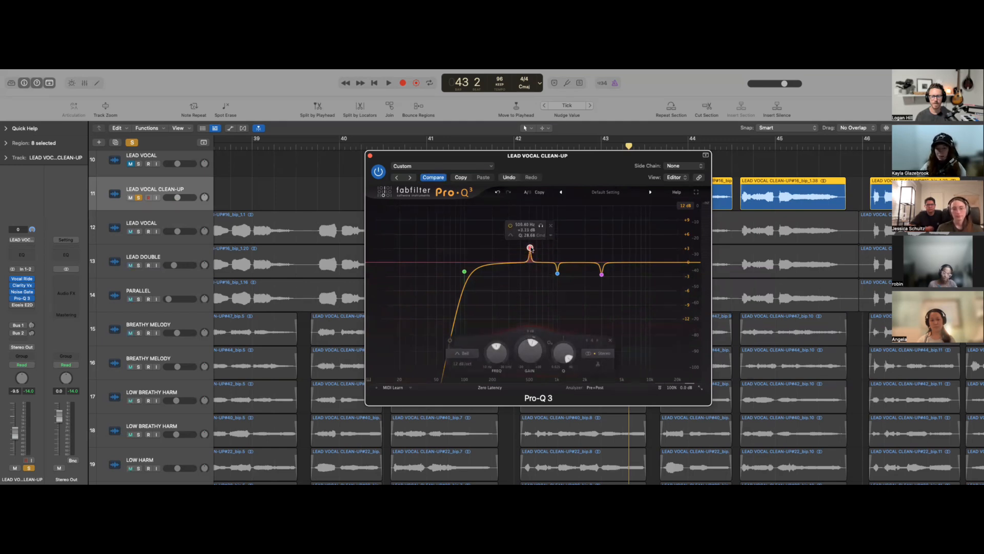
left_click_drag(529, 248, 507, 228)
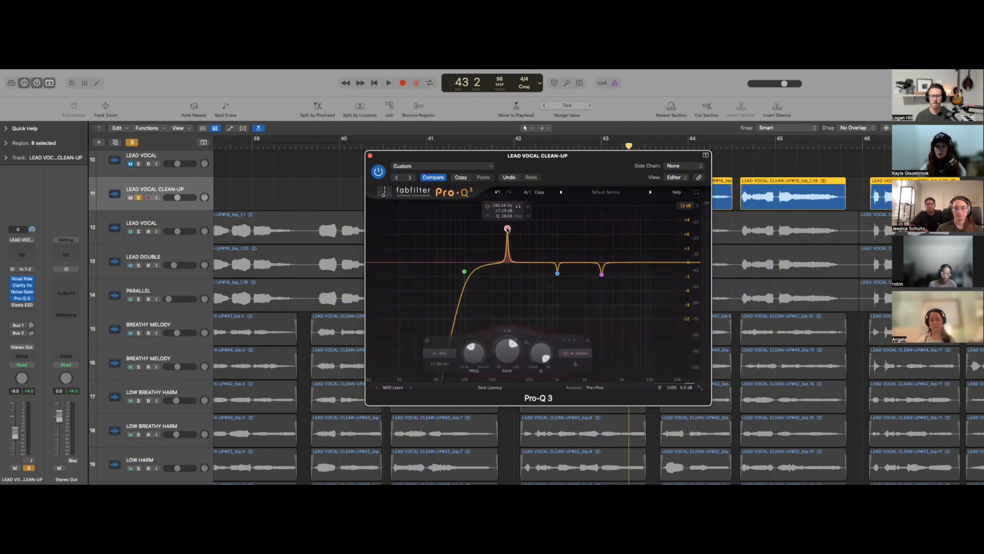
left_click_drag(605, 174, 558, 196)
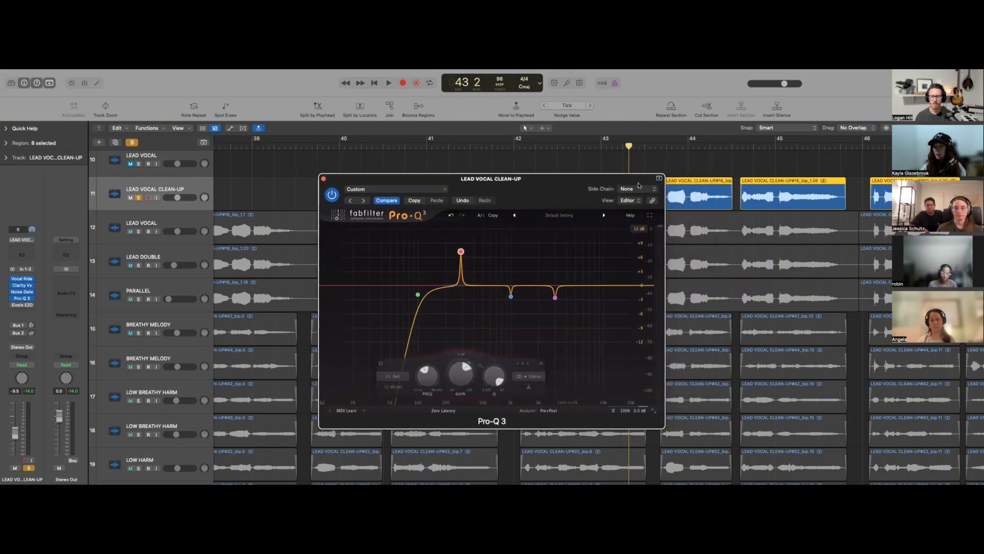
left_click_drag(642, 177, 624, 193)
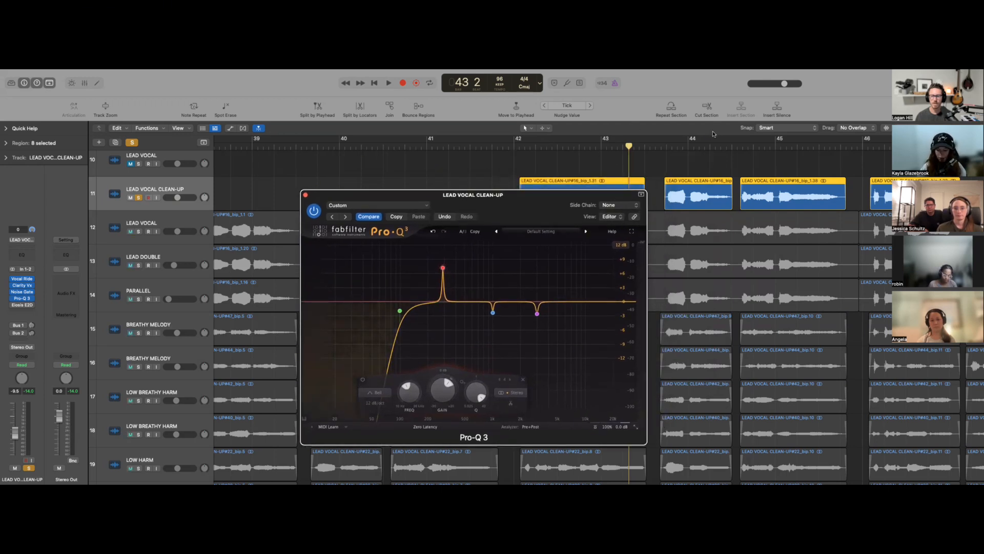
Set a cycle range from bar 42 to 47 and sweep the boosted band to about 600 Hz at about +9.6 dB during playback
key("super+Left")
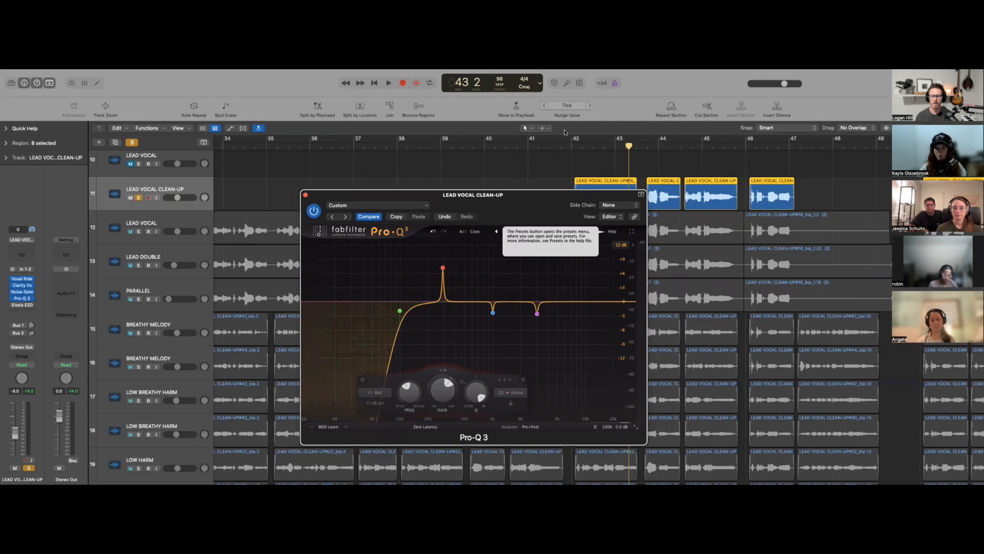
left_click_drag(576, 139, 800, 156)
left_click_drag(575, 213, 617, 186)
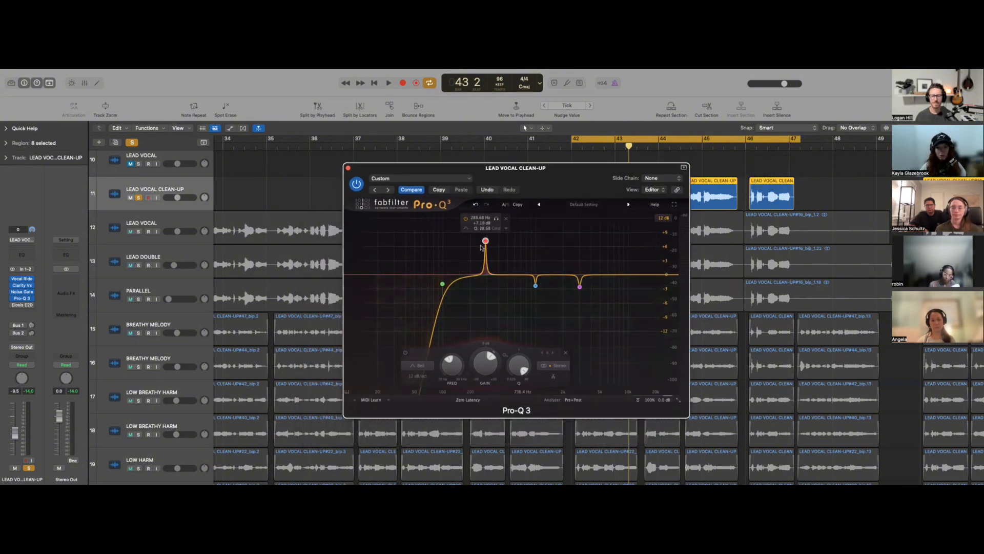
key("space")
left_click_drag(486, 241, 514, 230)
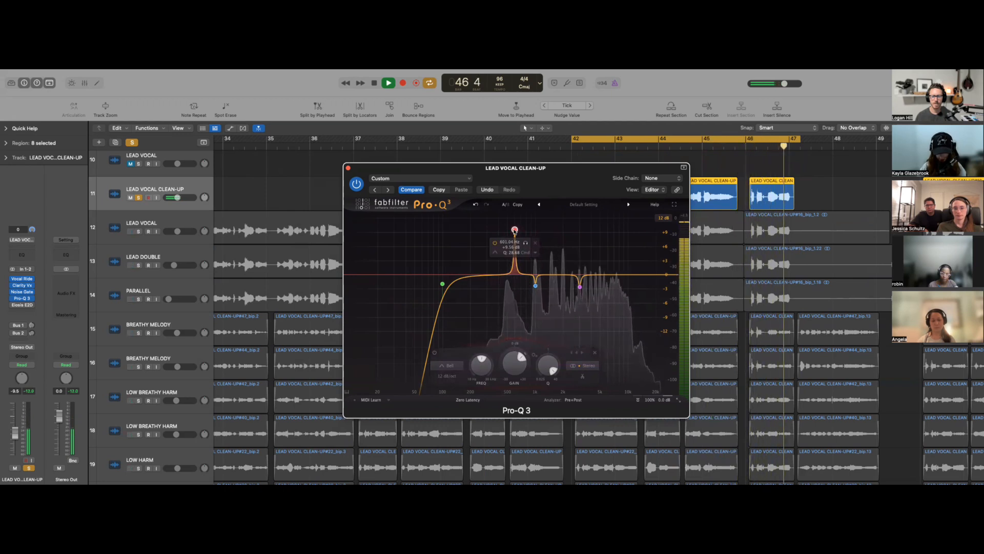
key("space")
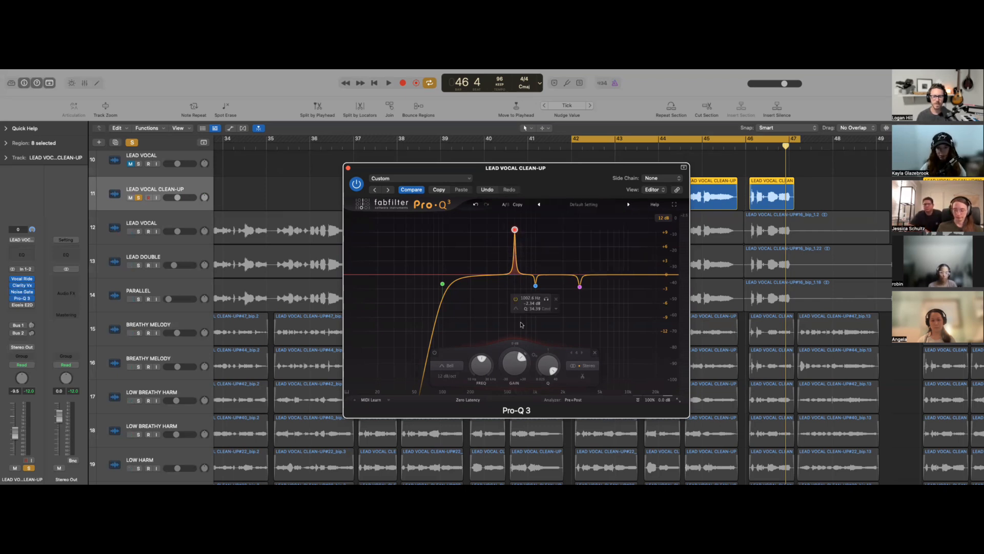
Narrow the 600 Hz band, pull its gain down to a cut of about 2.5 dB, and close the Pro-Q 3 equalizer
mouse_move(536, 369)
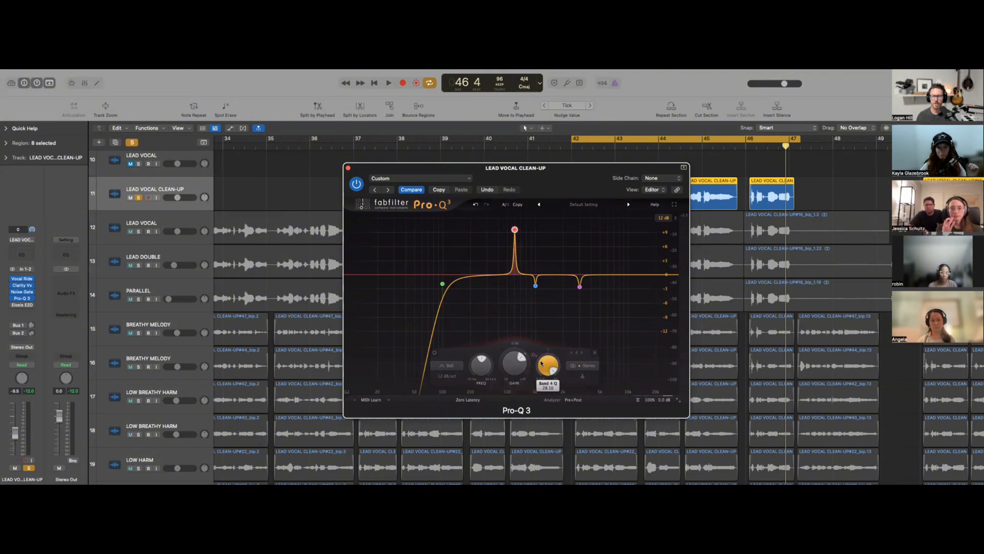
left_click_drag(537, 369, 511, 365)
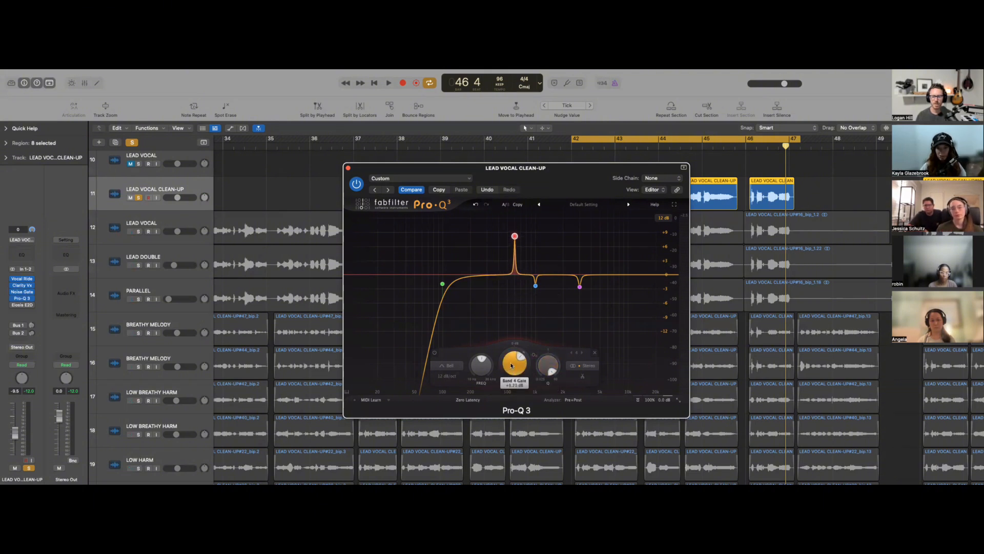
mouse_move(519, 247)
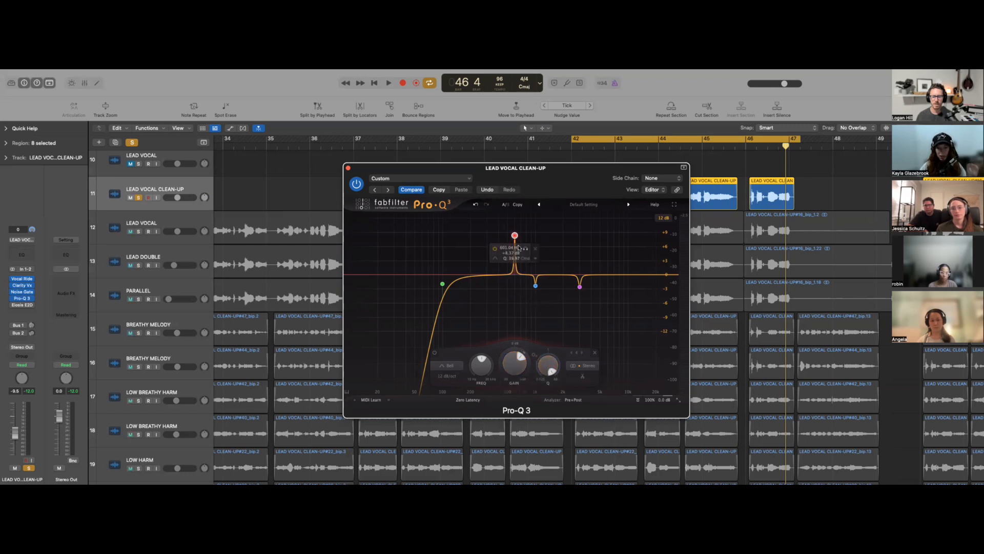
left_click_drag(515, 237, 515, 289)
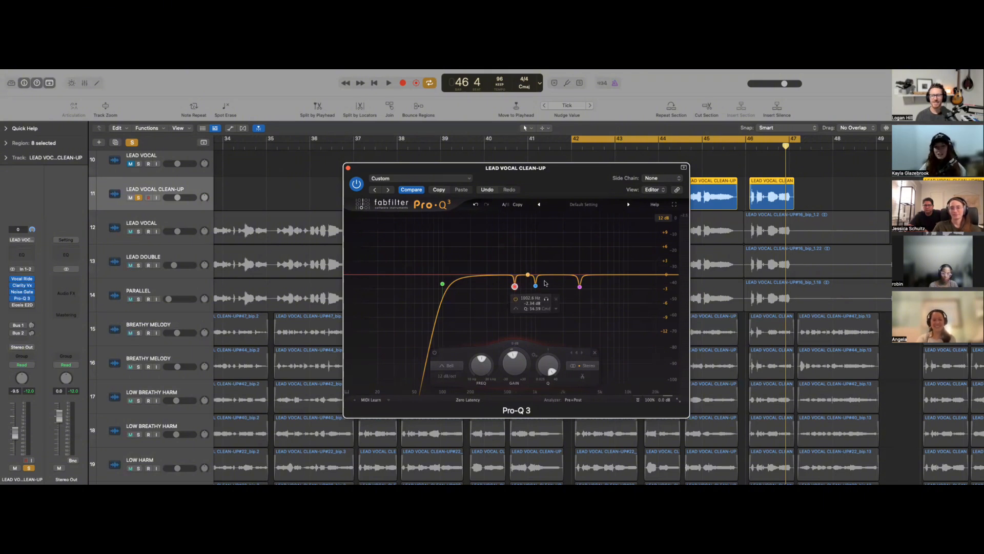
mouse_move(587, 286)
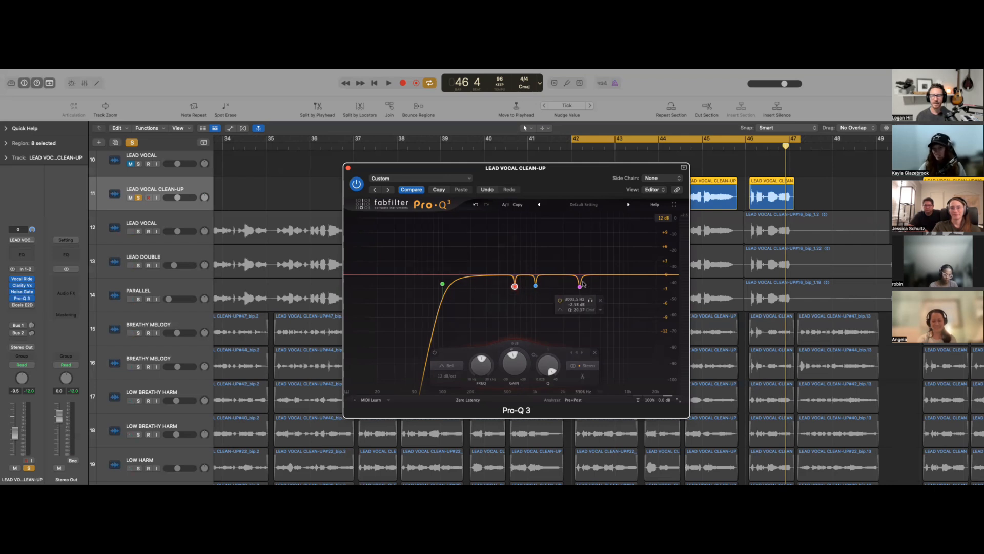
left_click(348, 168)
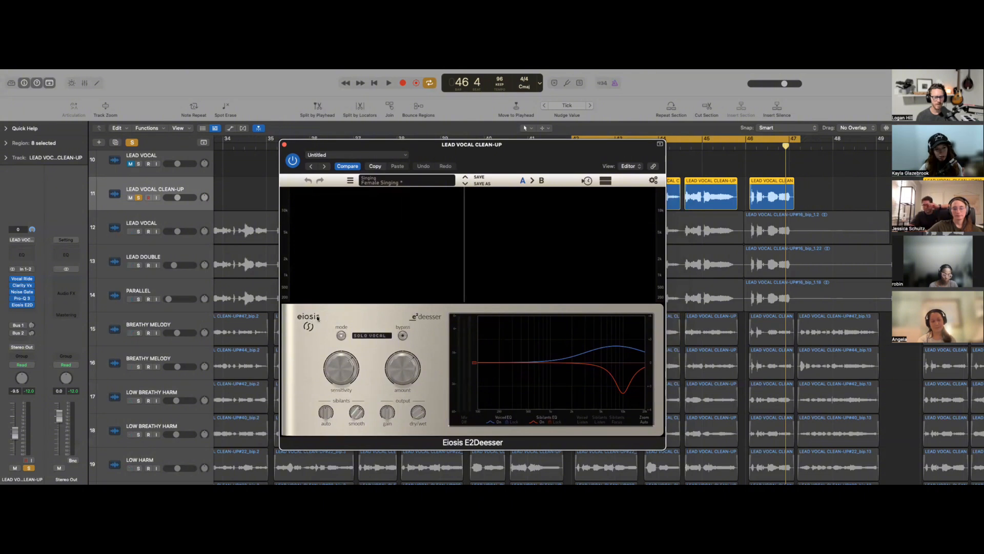
Reposition the Eiosis E2Deesser window beside the clean-up regions and examine its sensitivity and amount settings
left_click_drag(551, 148, 530, 148)
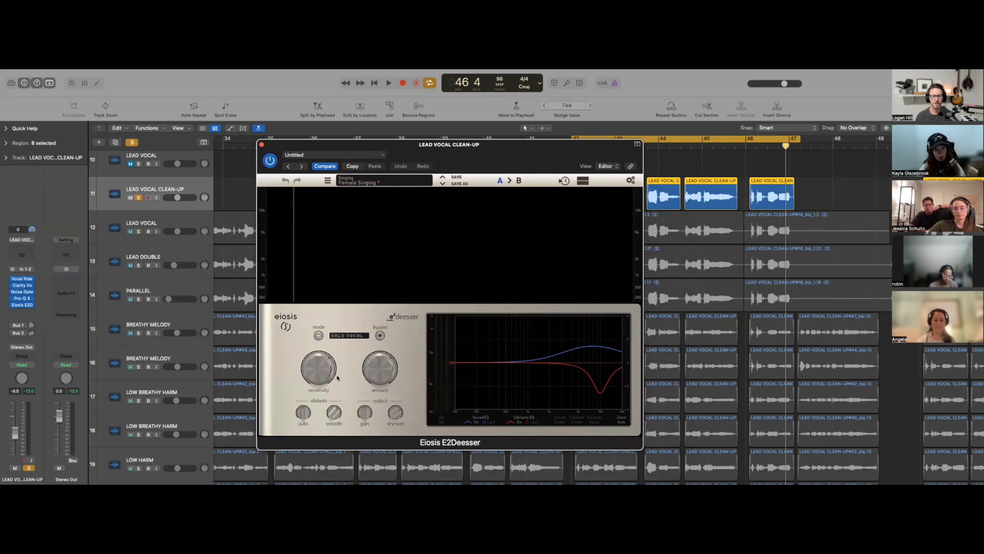
left_click_drag(500, 167, 537, 167)
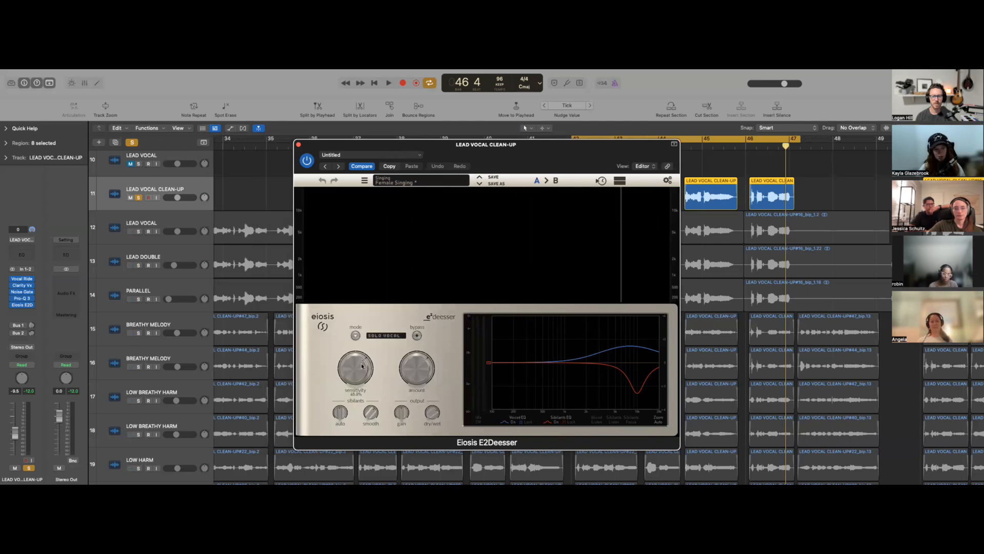
mouse_move(355, 370)
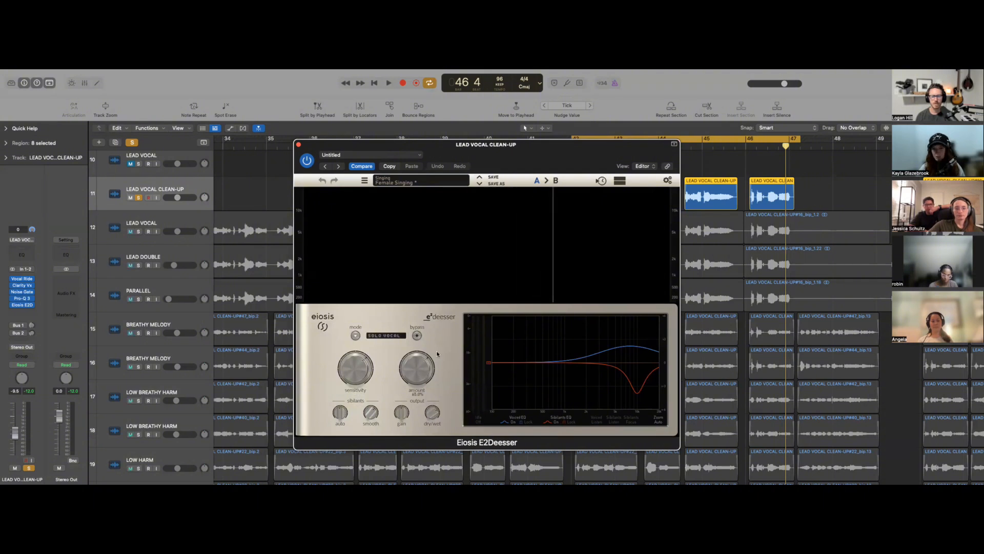
left_click_drag(590, 158, 500, 151)
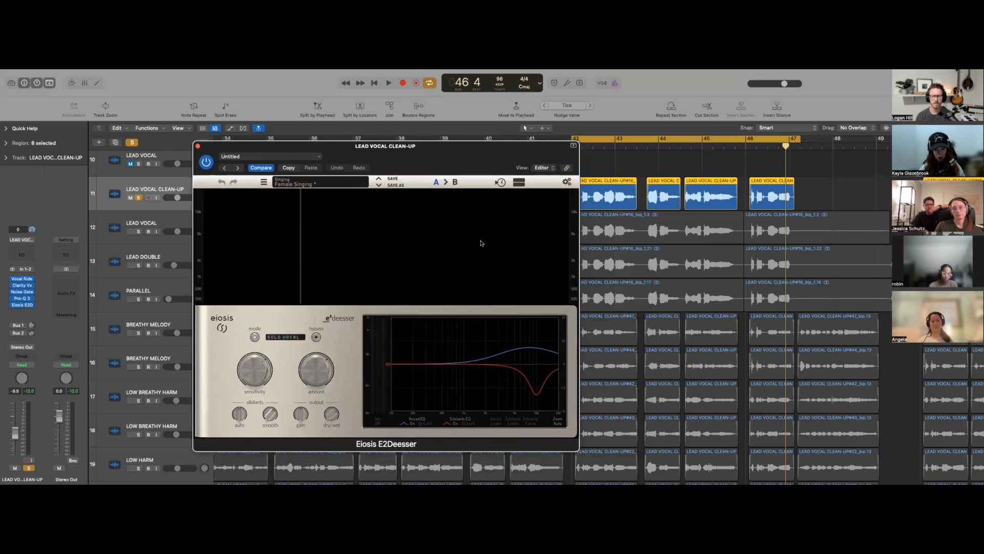
left_click_drag(482, 160, 502, 158)
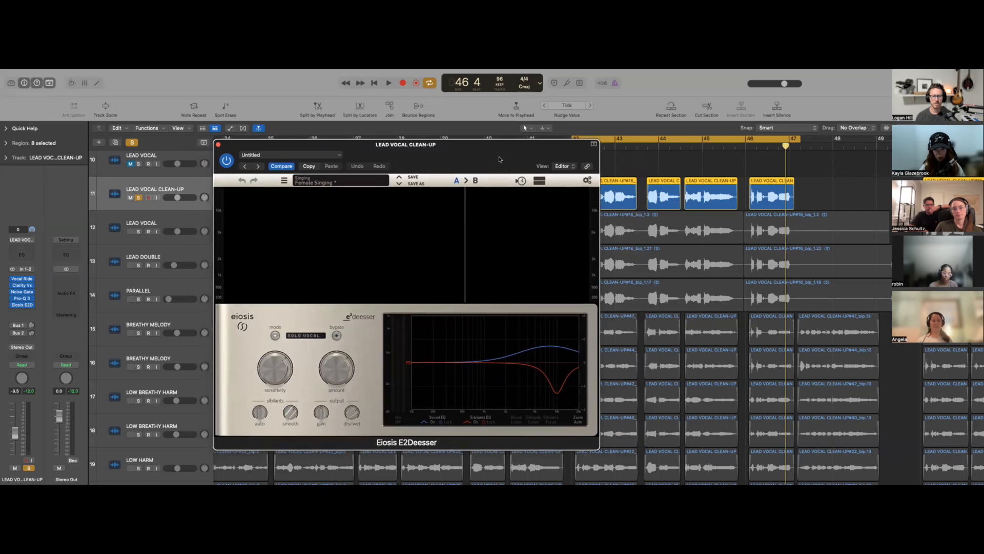
Play the cycled phrases and raise the de-esser's sensitivity well above its current setting to demonstrate excessive sibilance detection
key("space")
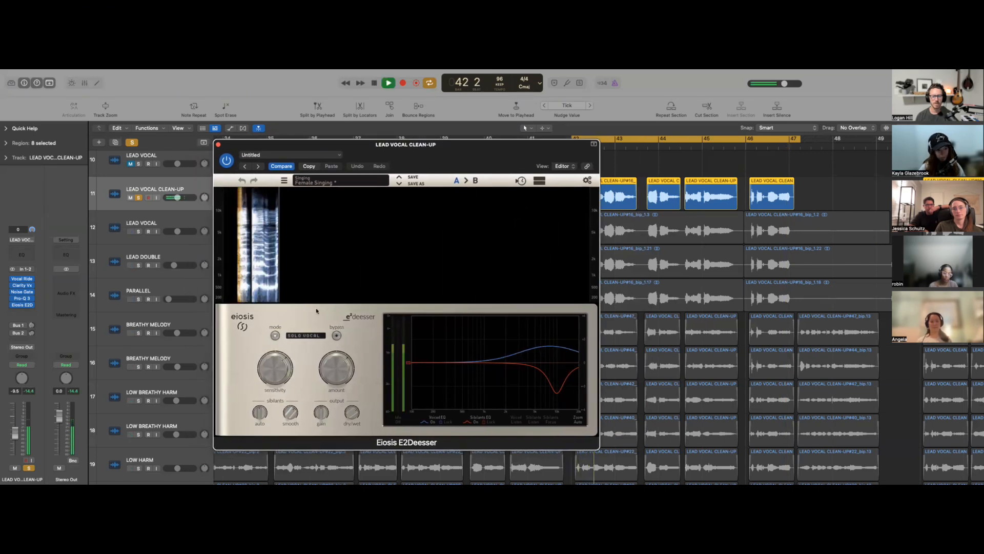
left_click_drag(284, 367, 260, 319)
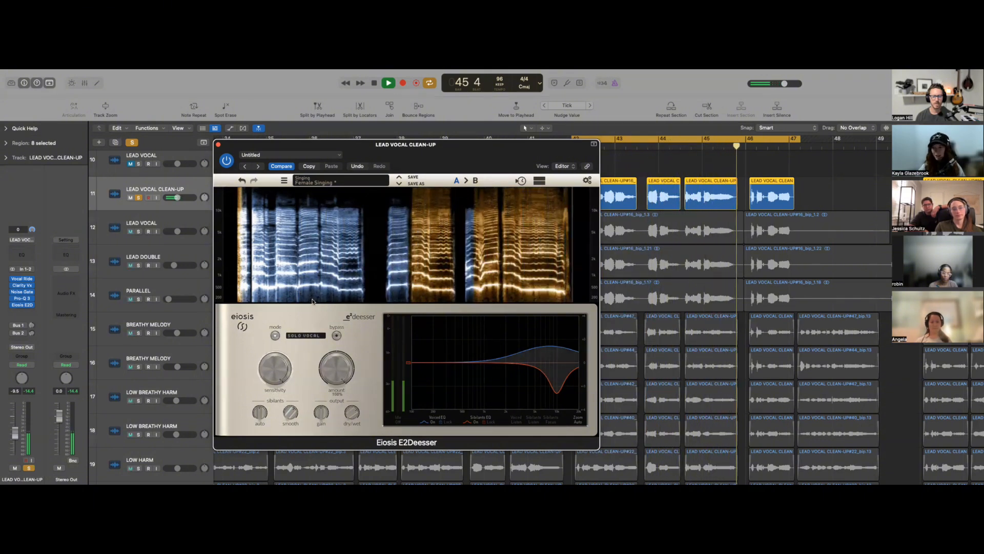
key("space")
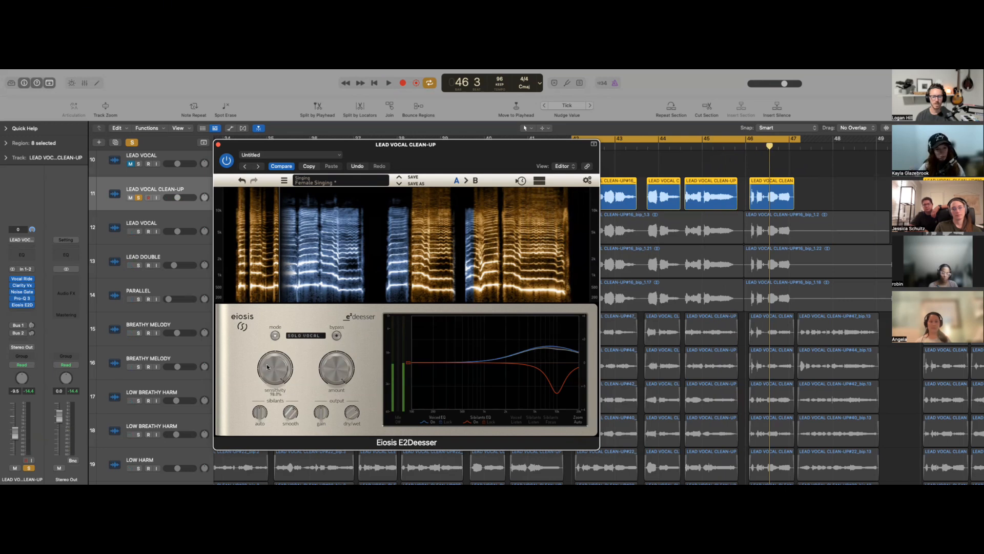
Bring the de-esser's sensitivity back to about 66%, audition the cycled phrases, and close the E2Deesser
left_click_drag(267, 366, 261, 389)
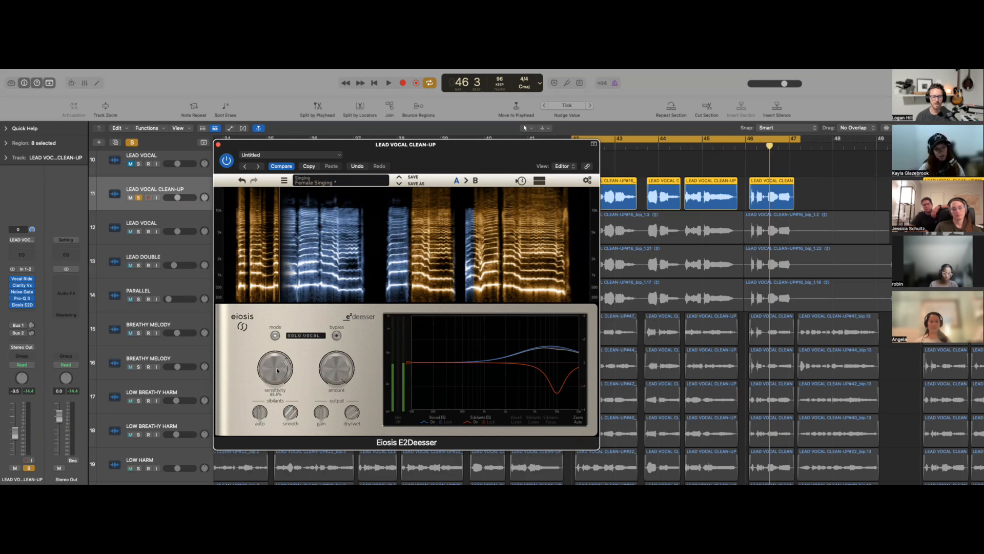
key("space")
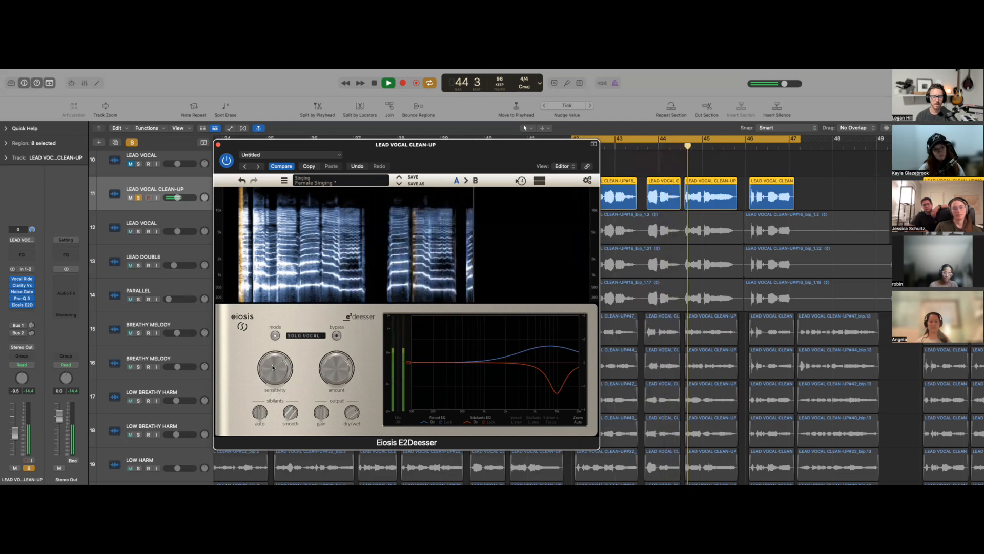
left_click_drag(271, 366, 272, 365)
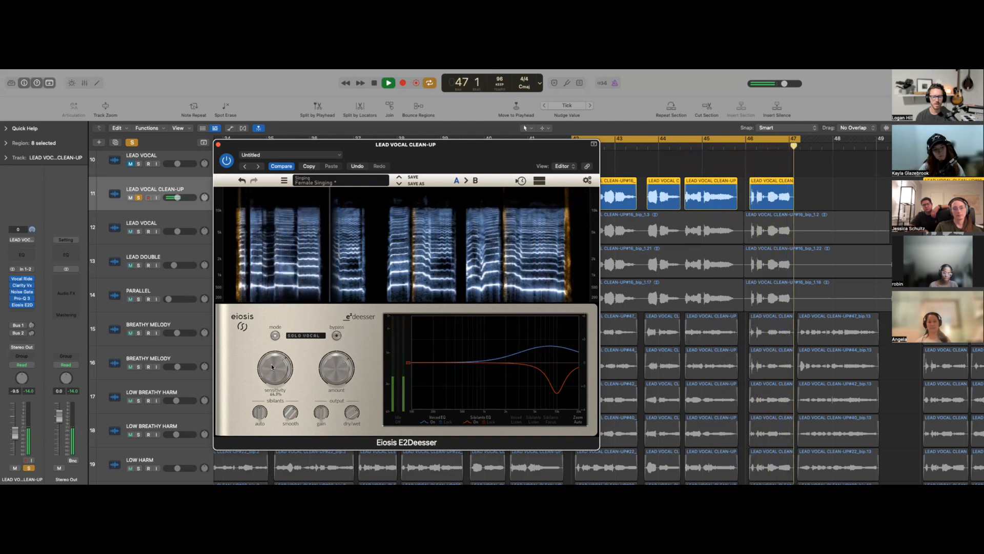
key("space")
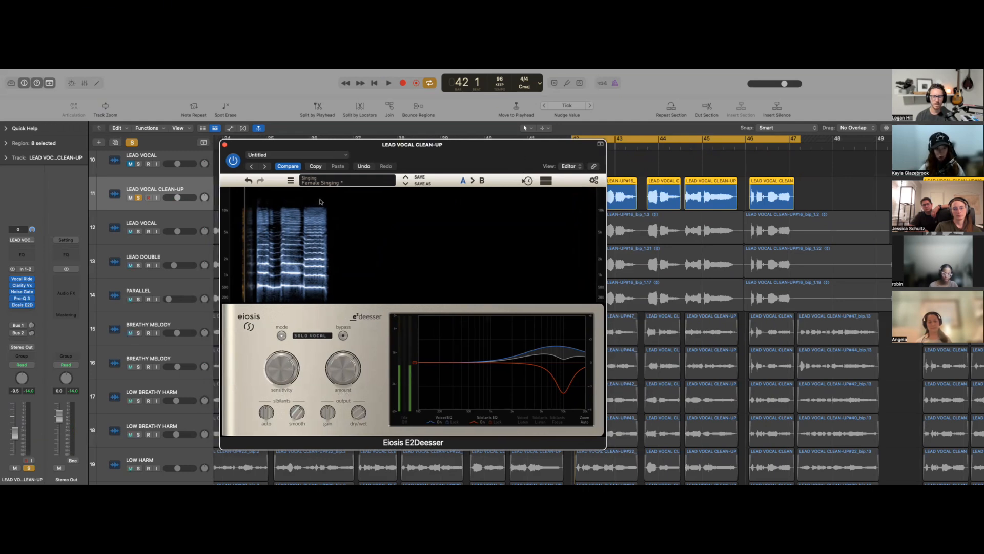
left_click_drag(225, 147, 238, 149)
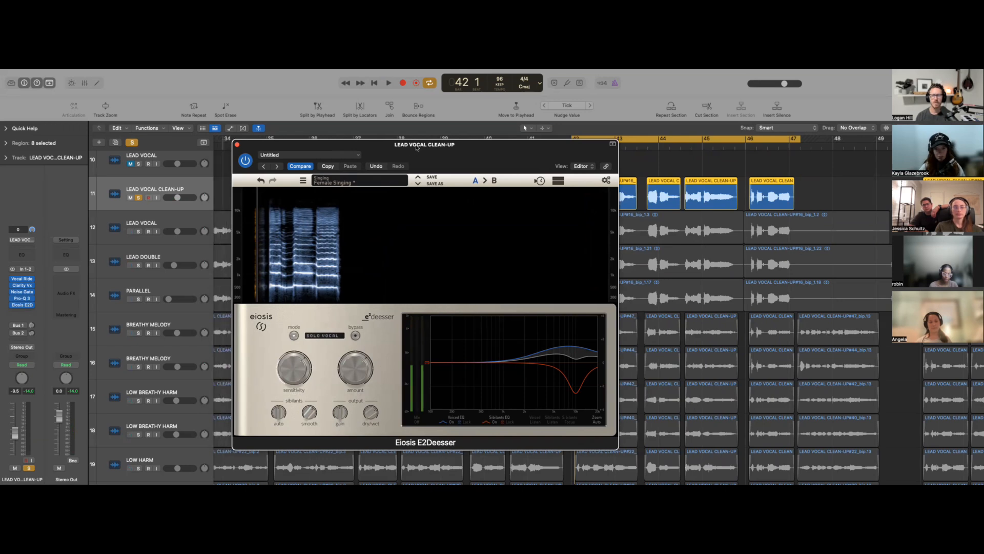
left_click(237, 145)
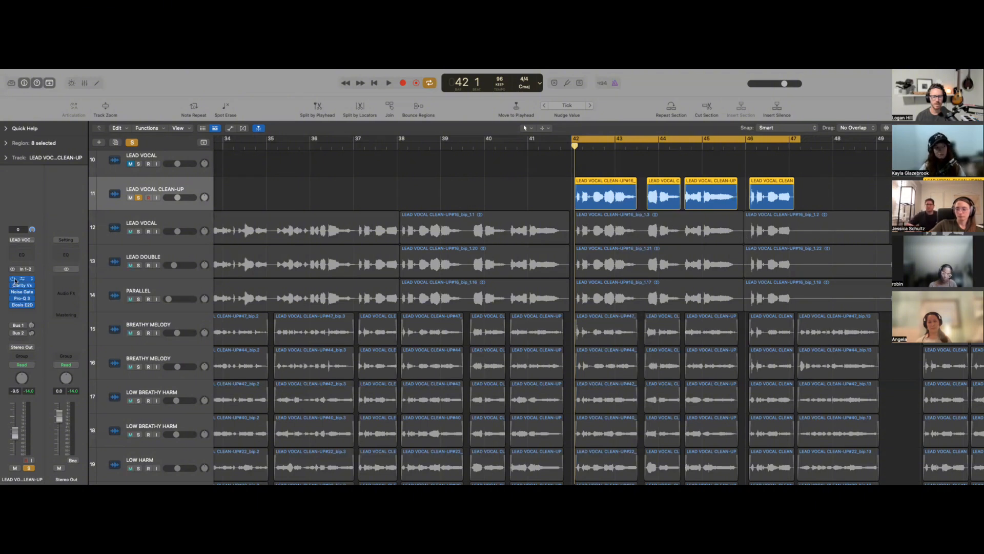
Unsolo the LEAD VOCAL CLEAN-UP track, compare it with the lead vocal regions from bar 42 below, and reselect the clean-up track unmuted
left_click(131, 198)
scroll(492, 205, "down", 1)
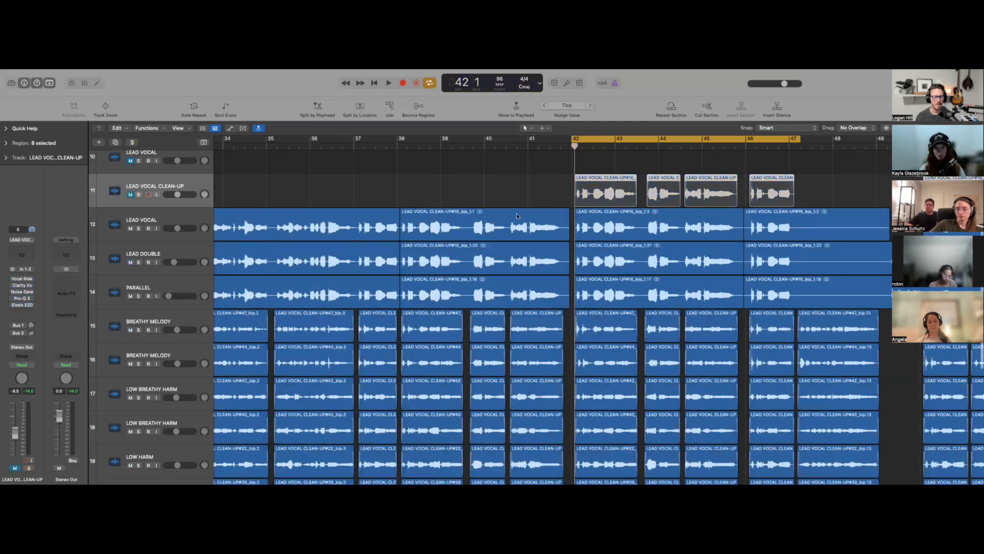
left_click(429, 214)
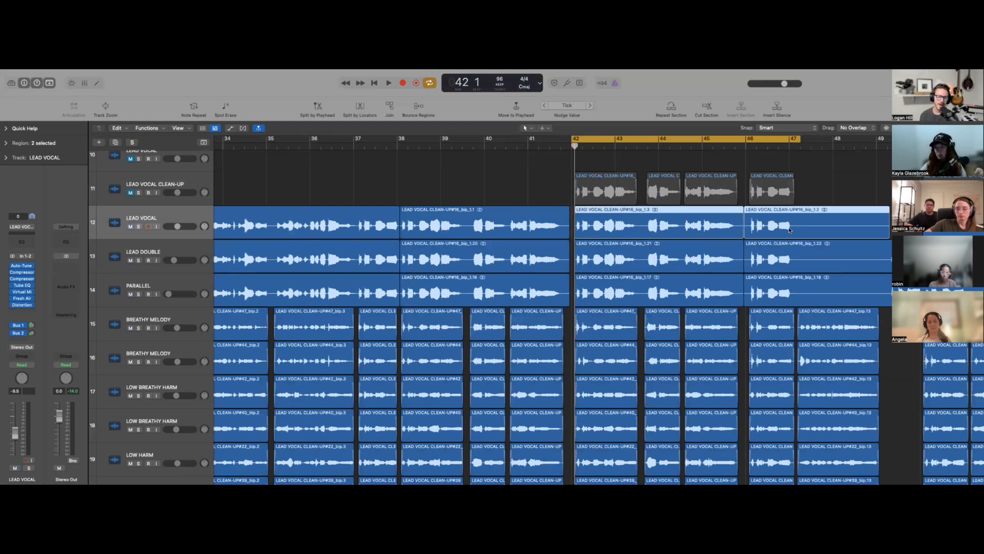
left_click(167, 191)
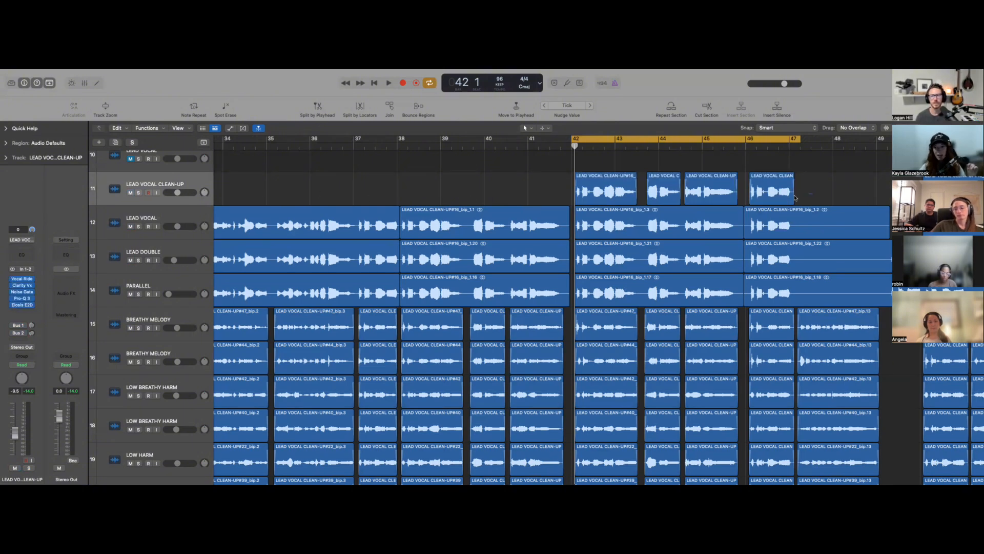
Bounce the four selected clean-up regions in place to a new track as CLEAN VOCAL, muting the source regions
right_click(623, 193)
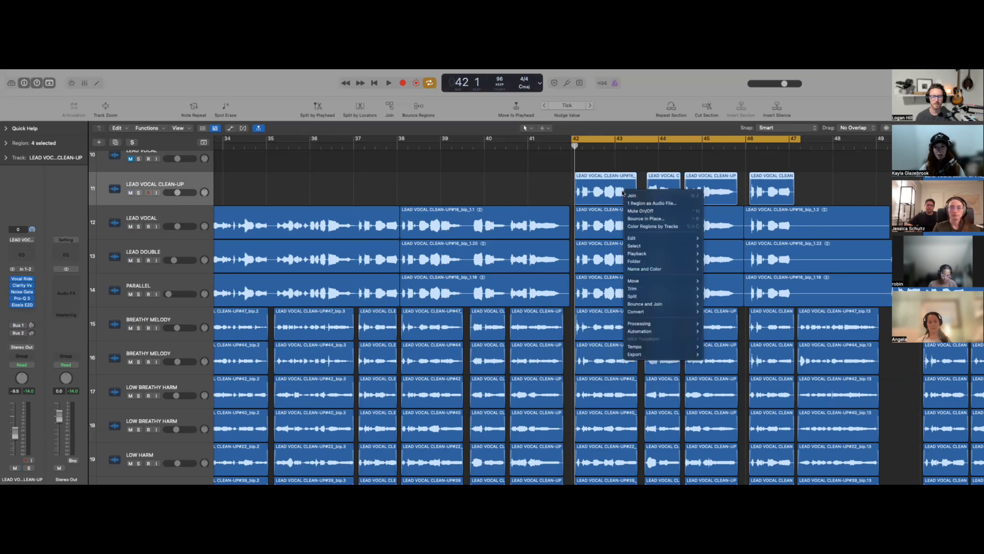
left_click(655, 219)
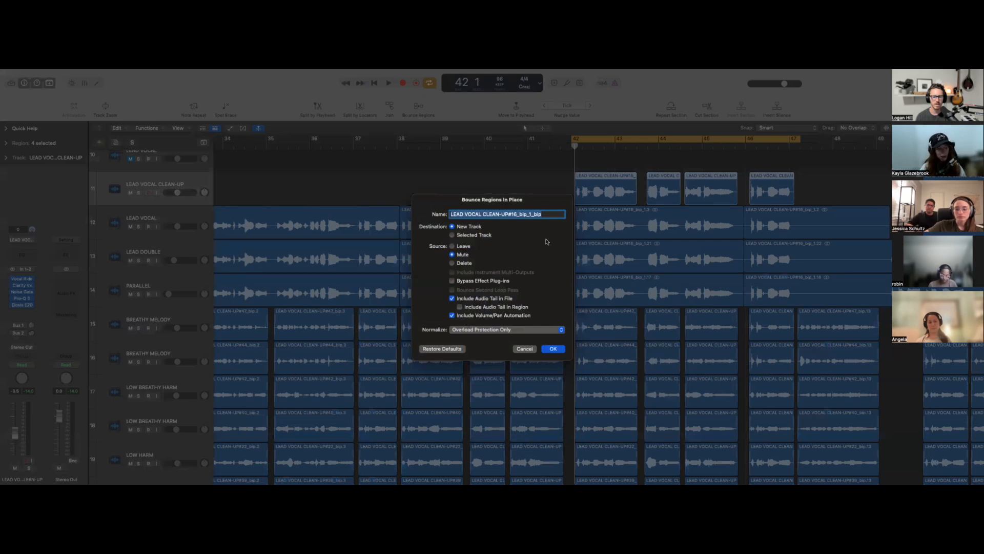
type("Cle")
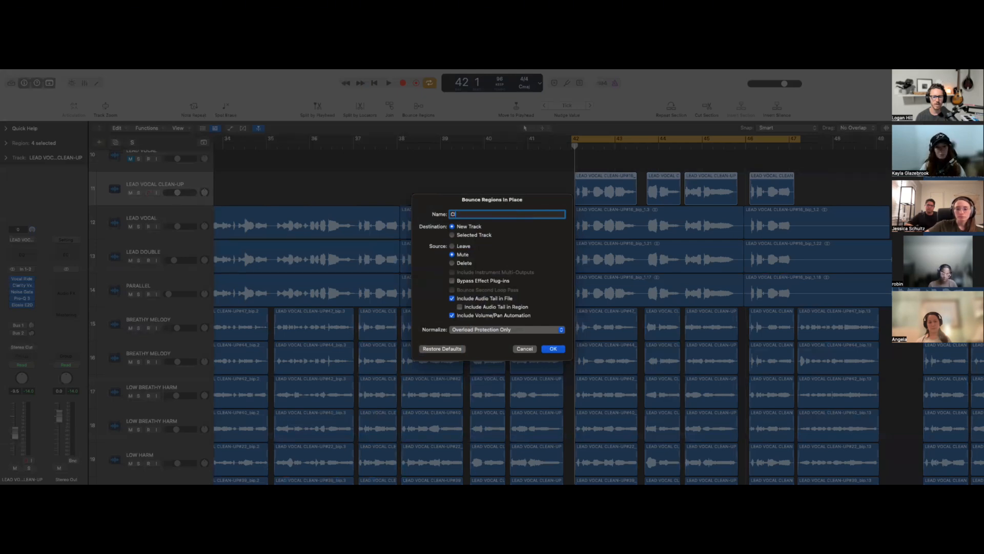
key("Caps_Lock")
type("LEAN VO")
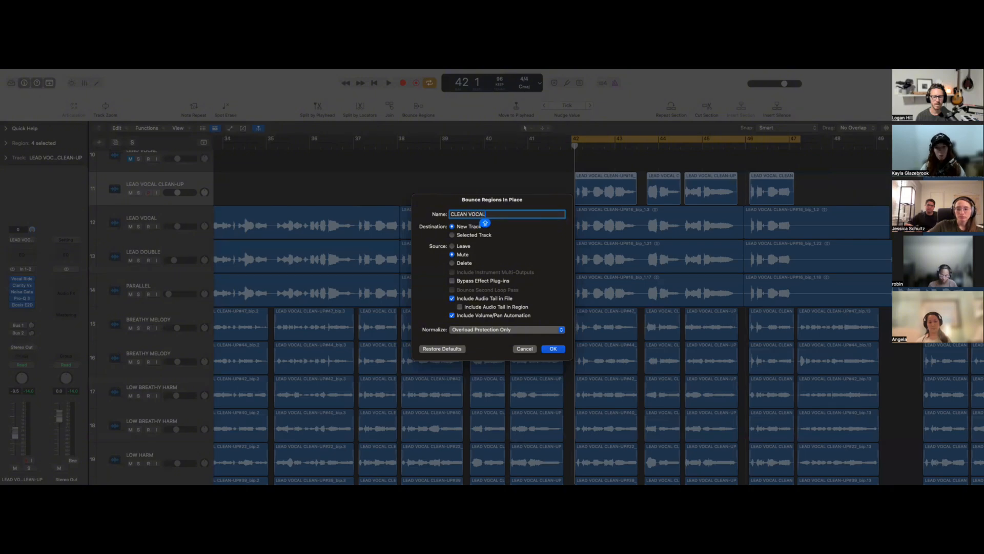
type("CAL")
key("Return")
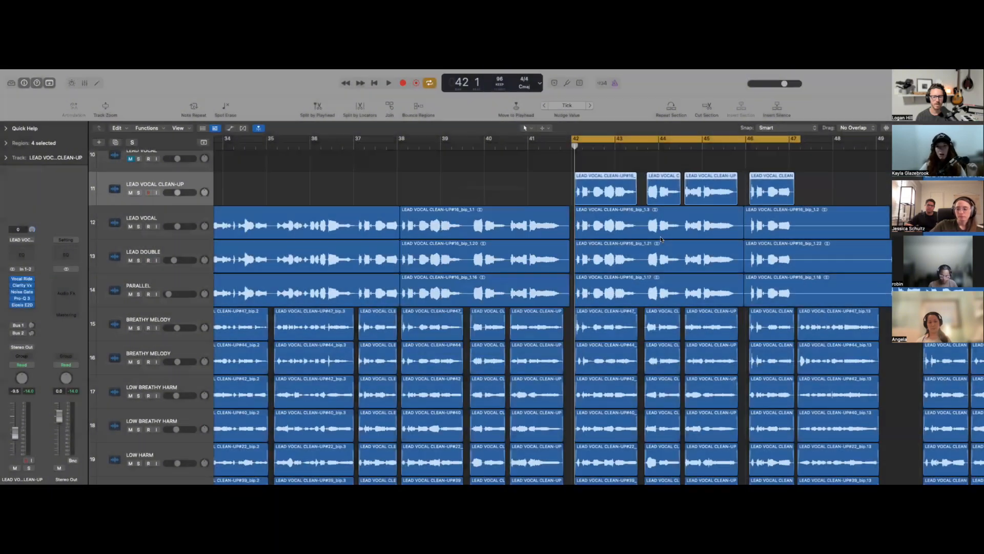
key("c")
key("ctrl+b")
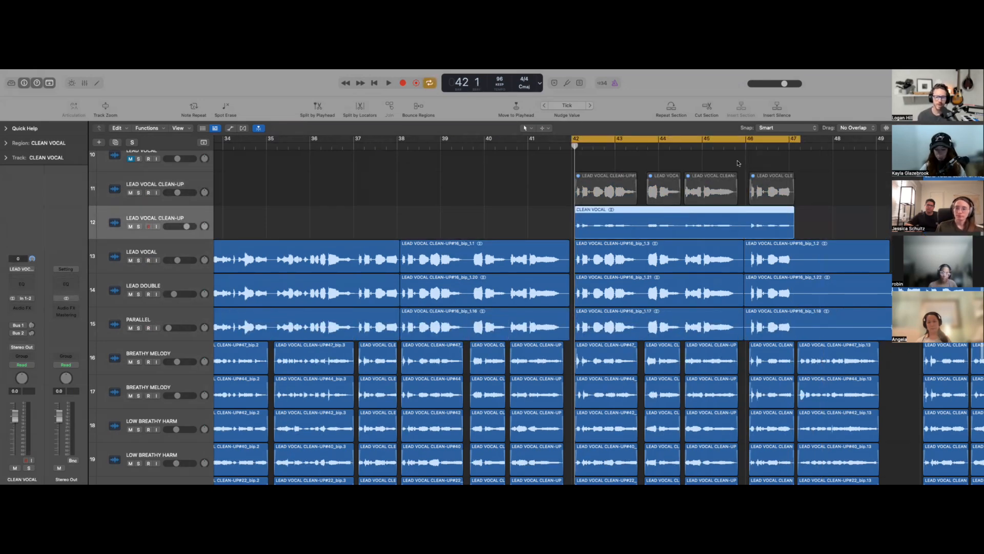
key("super+Up")
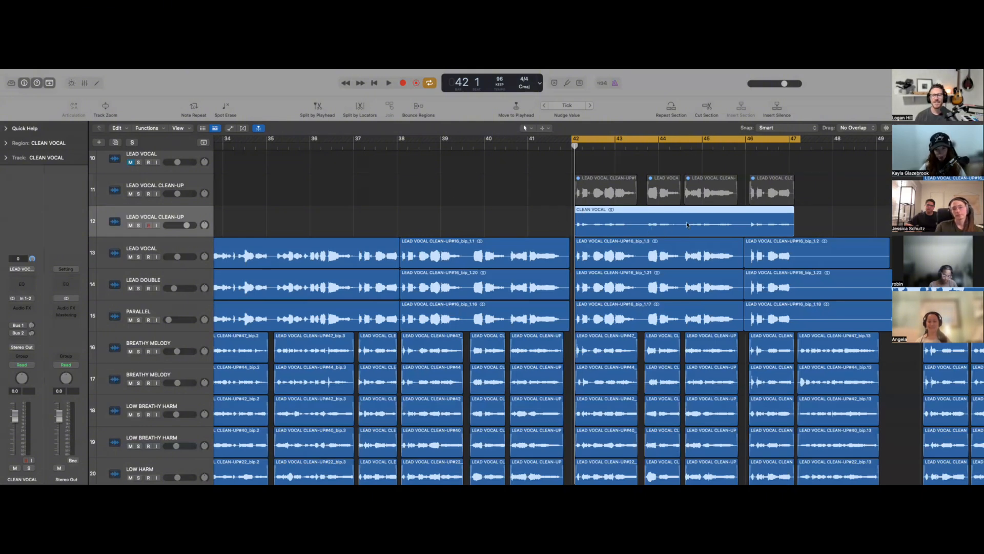
Delete the new track that holds the bounced CLEAN VOCAL region
right_click(197, 218)
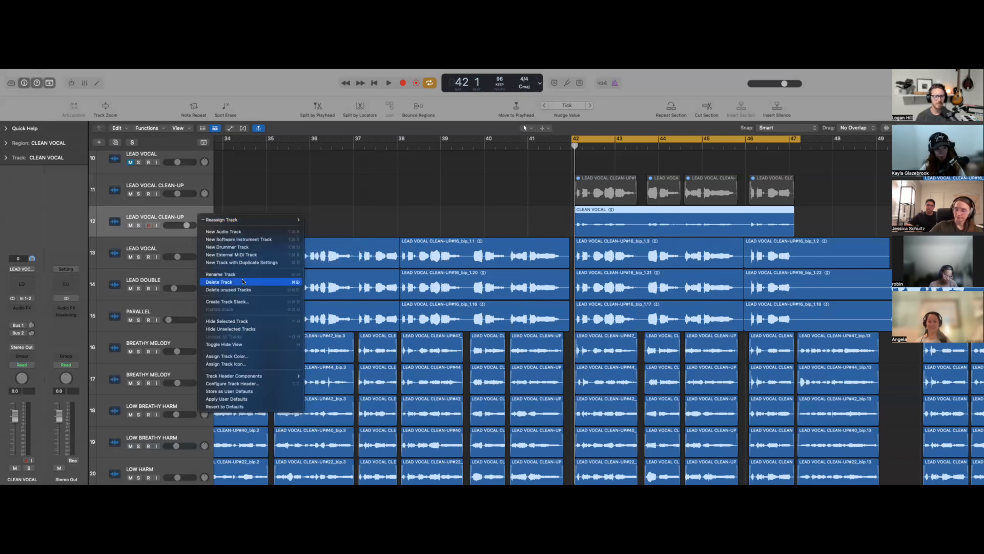
left_click(226, 277)
left_click(517, 226)
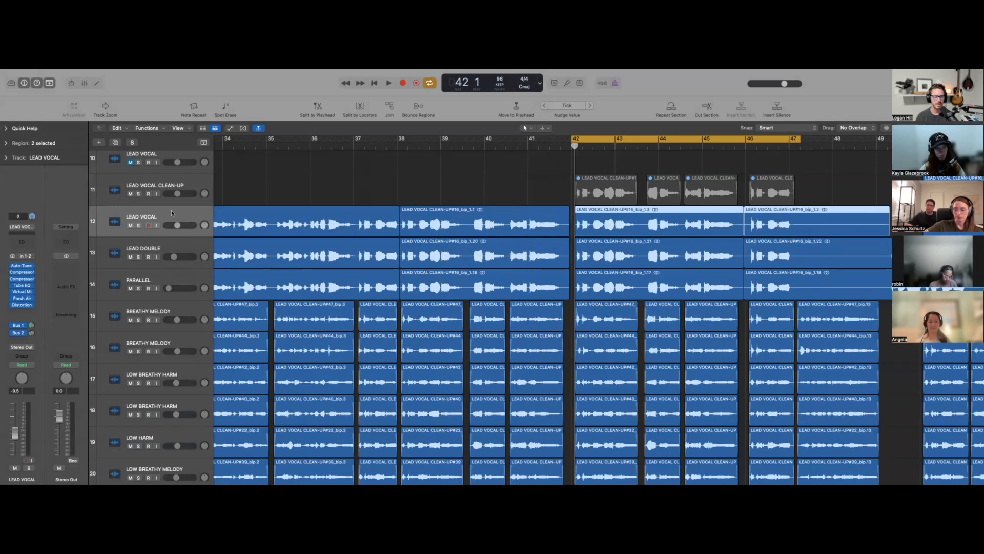
Solo the LEAD VOCAL track below the clean-up track and open its Auto-Tune EFX+ beside the cycled regions
left_click(138, 225)
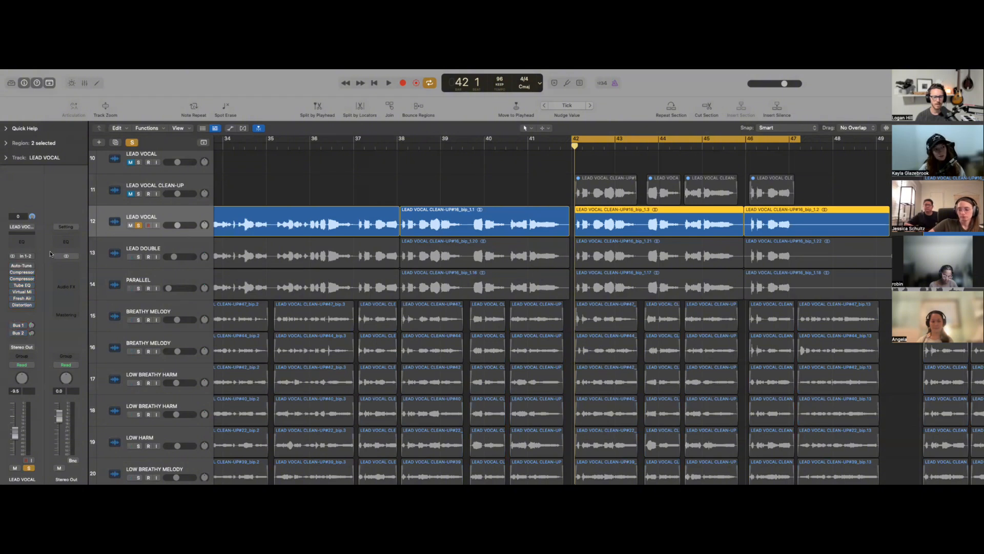
left_click(22, 265)
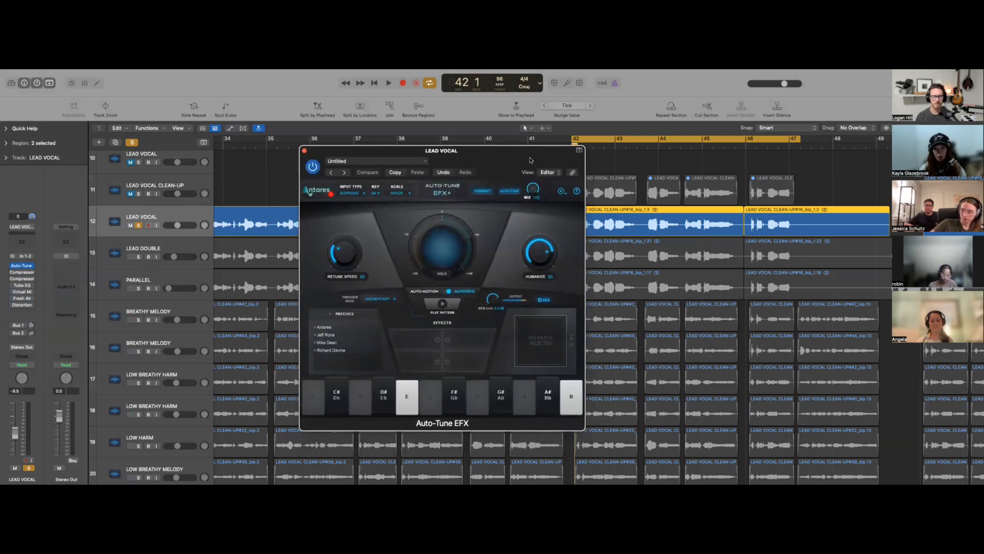
left_click_drag(519, 162, 486, 166)
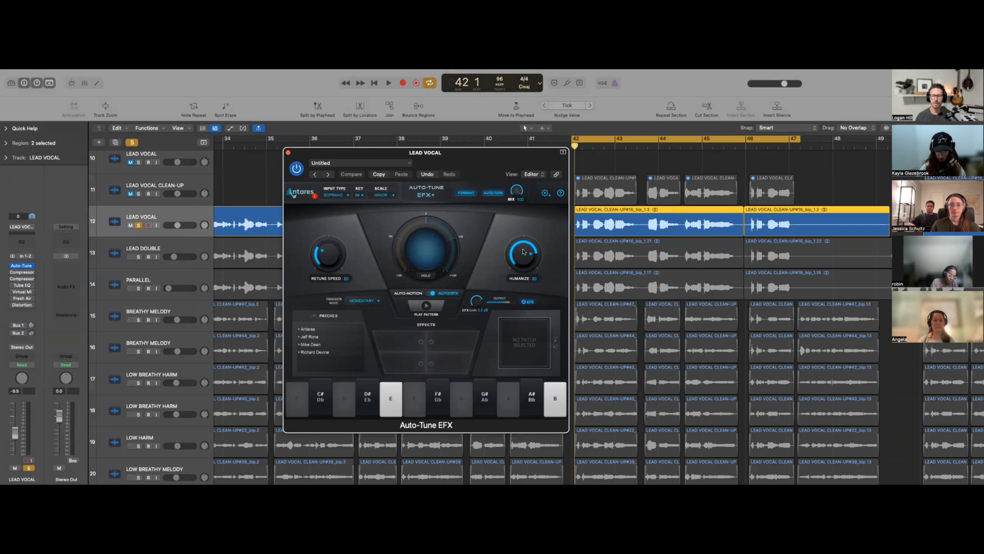
Lower Humanize to near its minimum, set Retune Speed near its fastest, and play the cycled phrases to demonstrate hard tuning
left_click_drag(524, 252, 502, 286)
left_click_drag(532, 251, 524, 261)
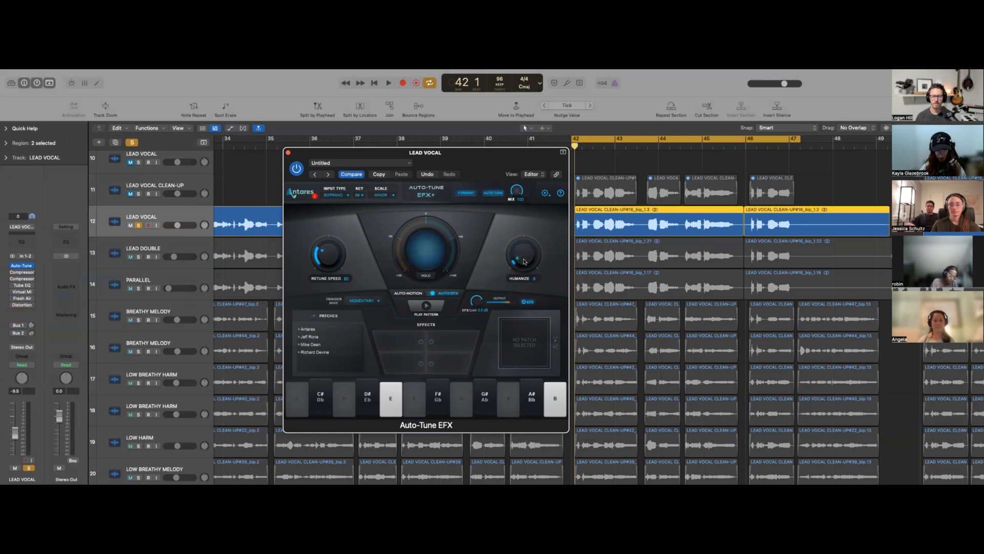
left_click_drag(323, 258, 322, 235)
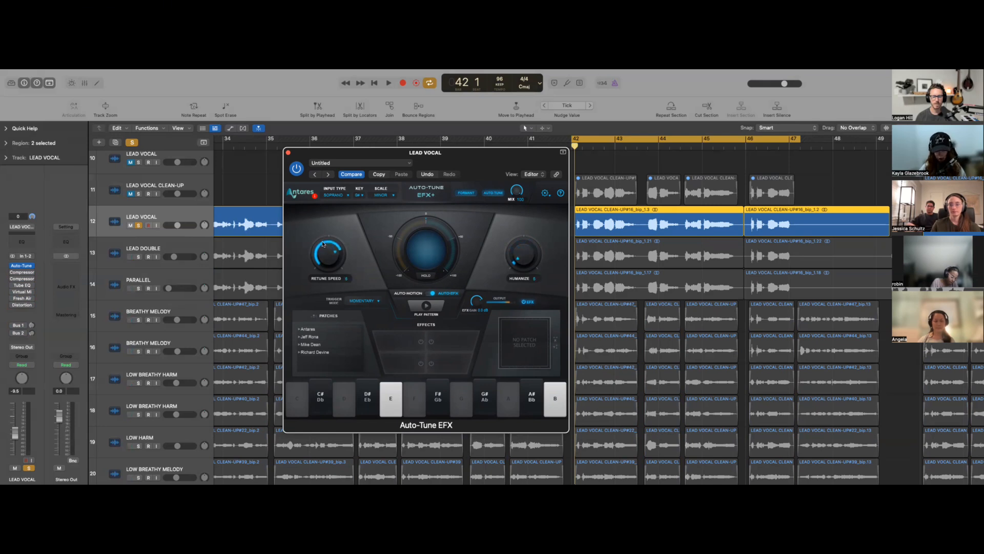
key("space")
mouse_move(326, 260)
left_mouse_down()
mouse_move(330, 243)
mouse_move(325, 251)
left_mouse_up()
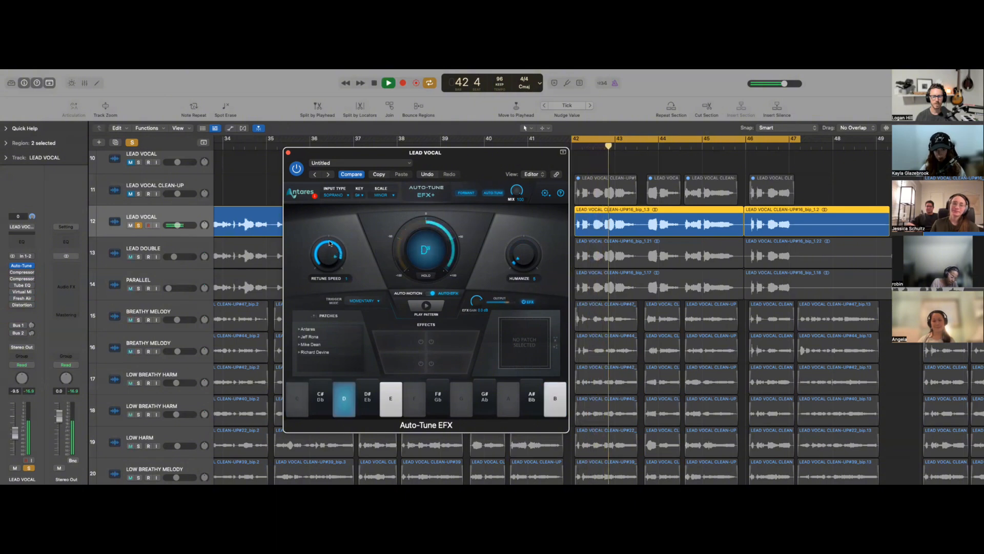
key("space")
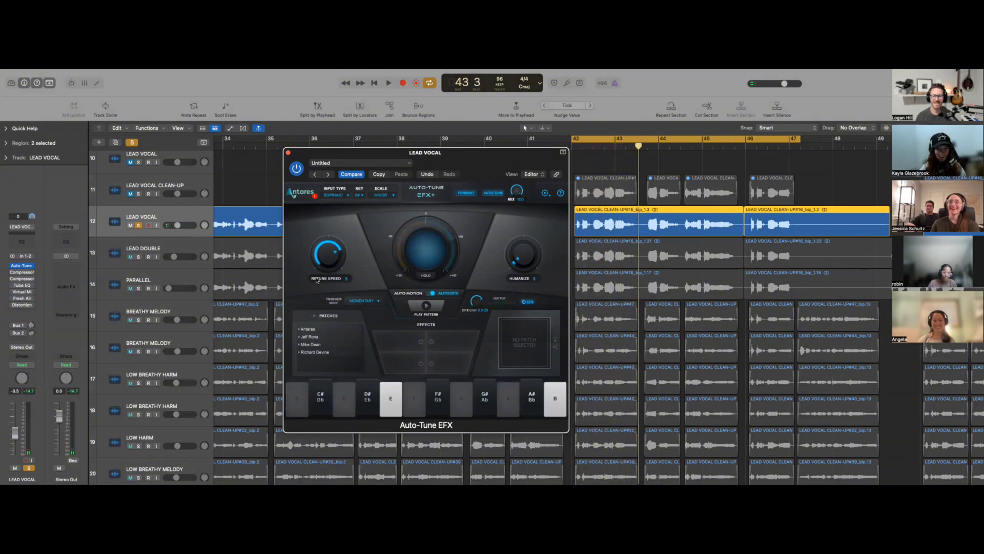
Slow the Retune Speed back down and audition the start of the cycled phrases with Humanize kept low
left_click_drag(324, 253, 326, 259)
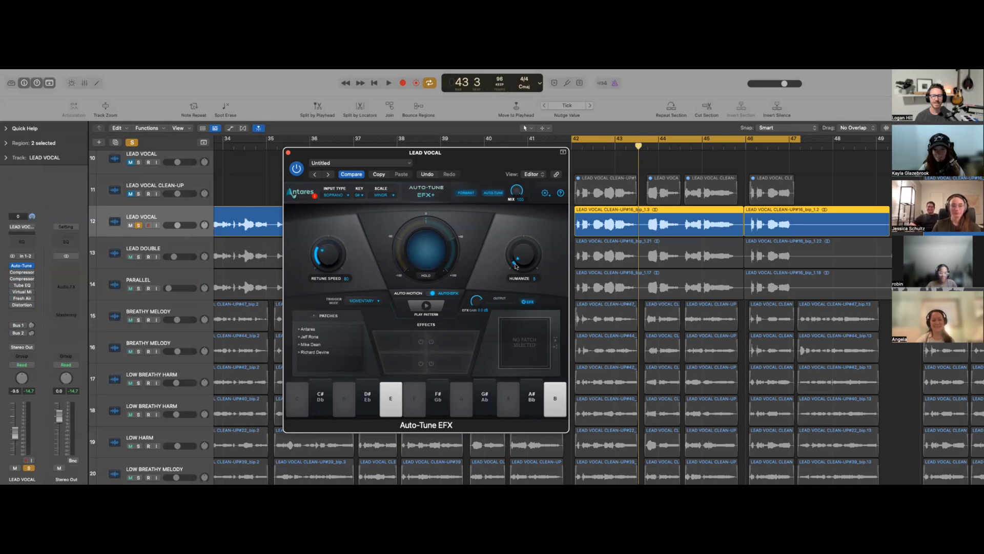
key("space")
key("space")
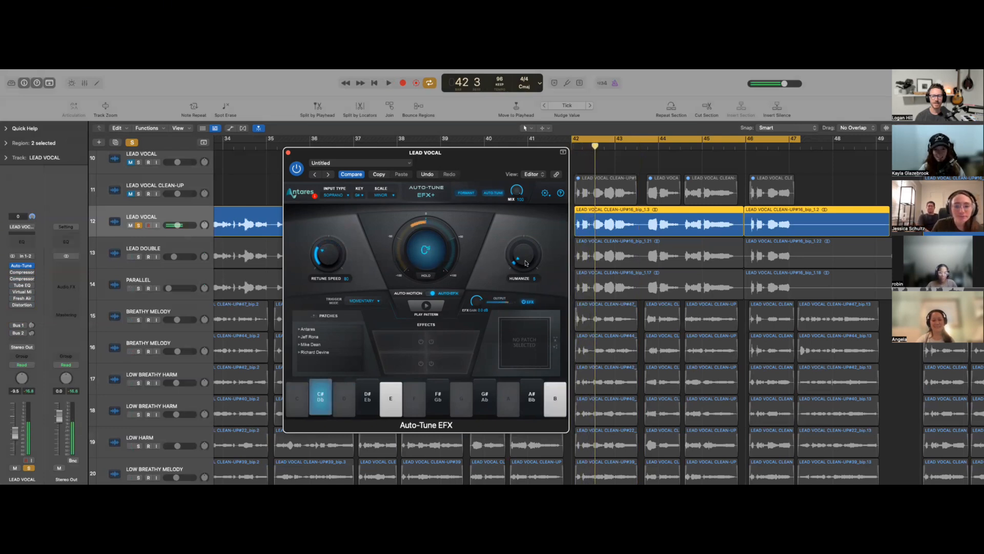
Raise Humanize back past its midpoint and audition the cycled lead vocal phrases
left_click_drag(528, 255, 524, 259)
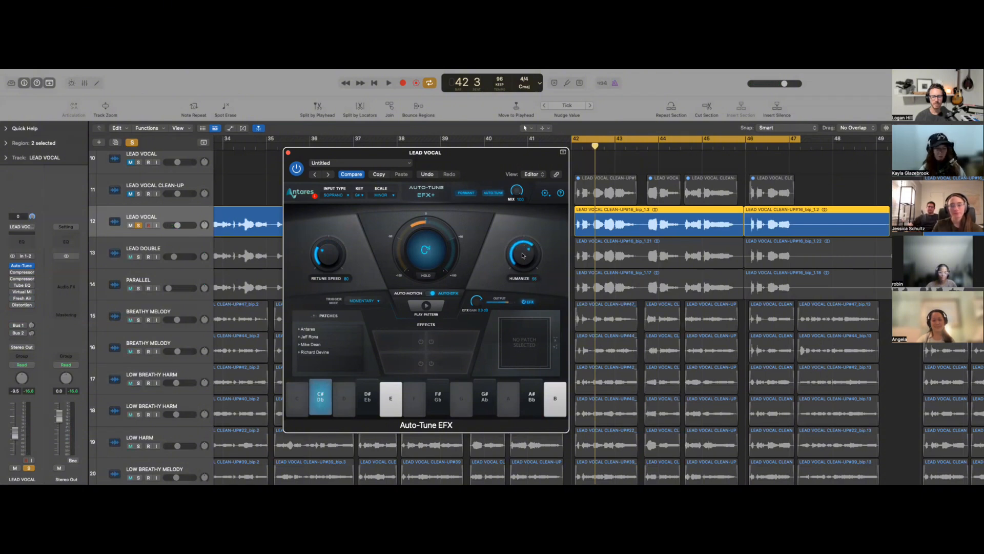
key("space")
left_click_drag(525, 258, 525, 253)
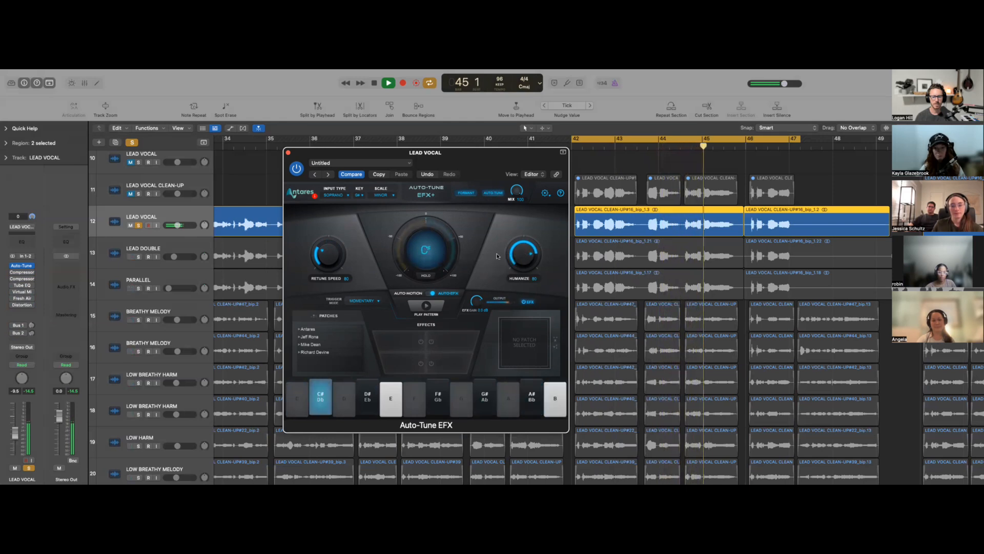
key("space")
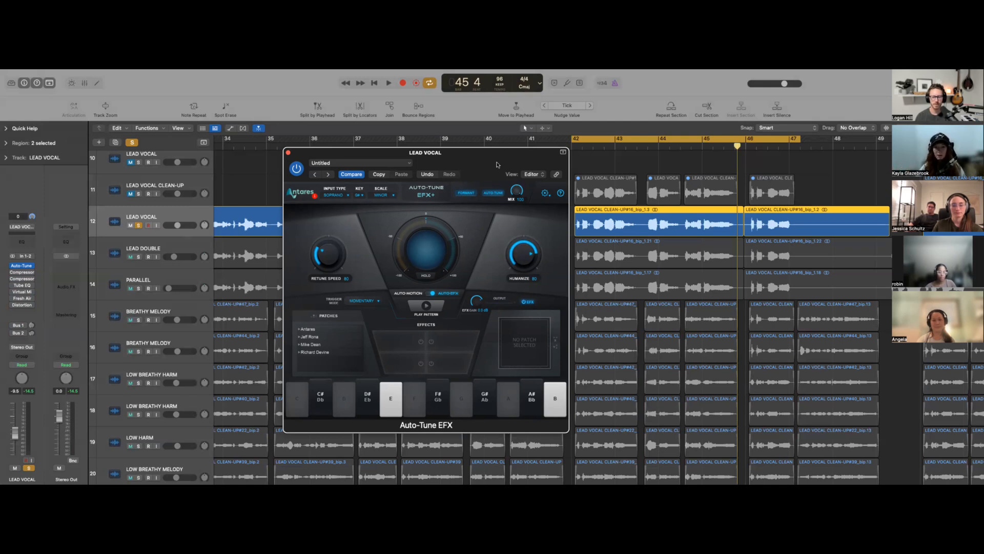
Reposition the Auto-Tune window and examine the effect patch folders, including the Antares presets
left_click_drag(497, 165, 503, 157)
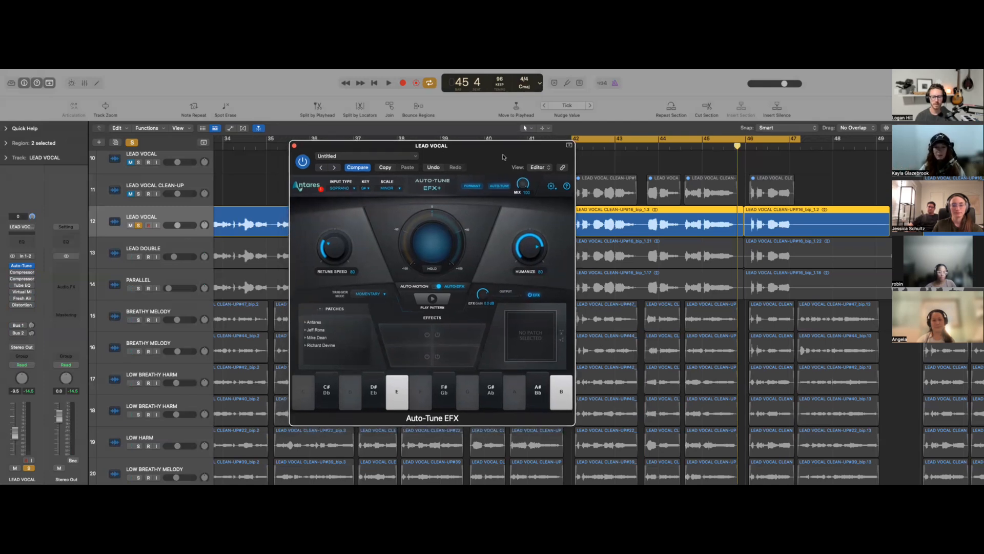
left_click(306, 323)
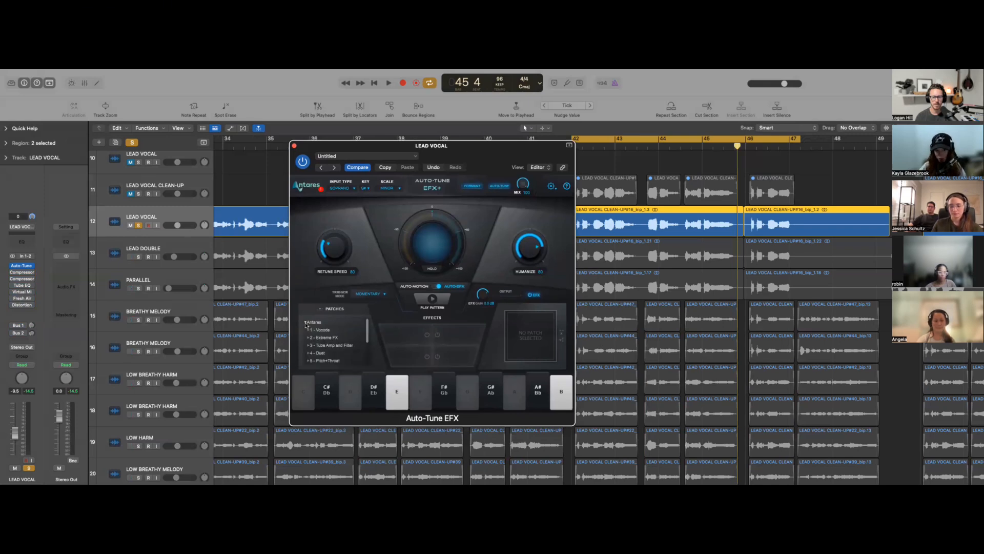
left_click(306, 322)
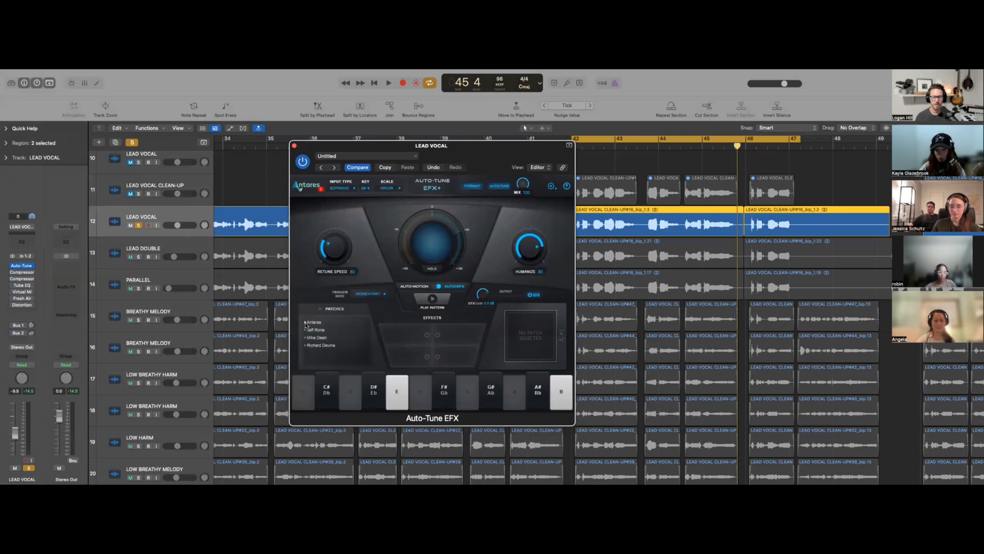
left_click(305, 330)
left_click(305, 330)
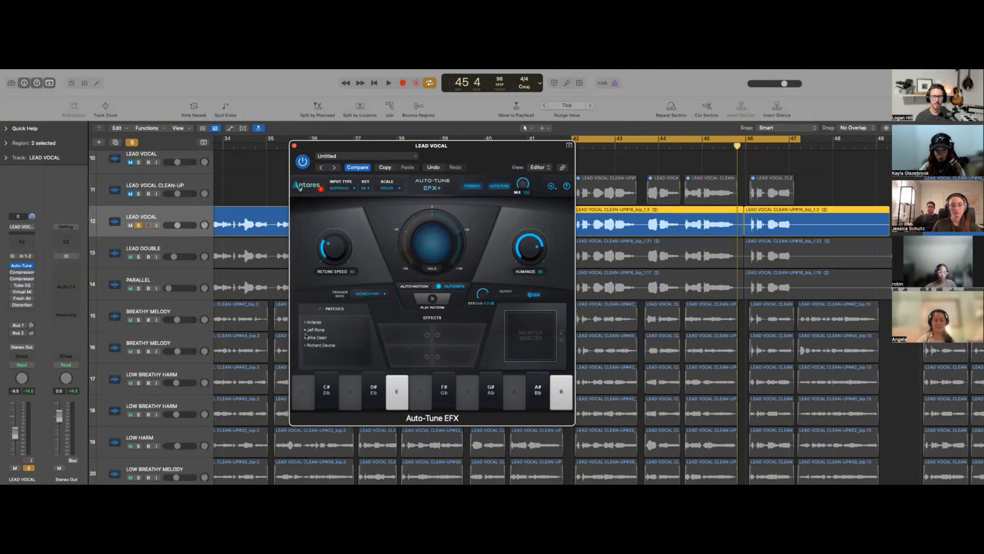
left_click(305, 330)
left_click(305, 329)
left_click(305, 330)
left_click(305, 329)
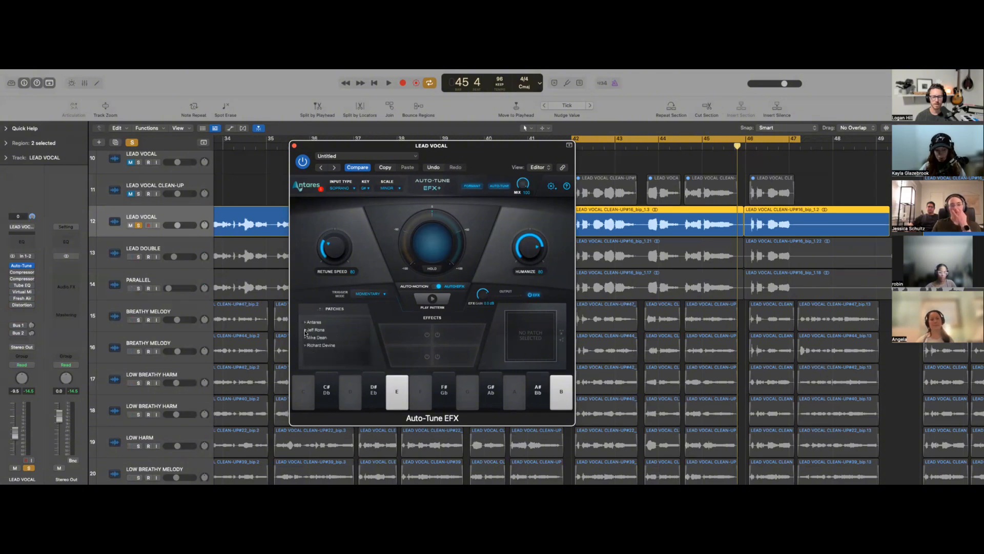
left_click(306, 323)
left_click(306, 323)
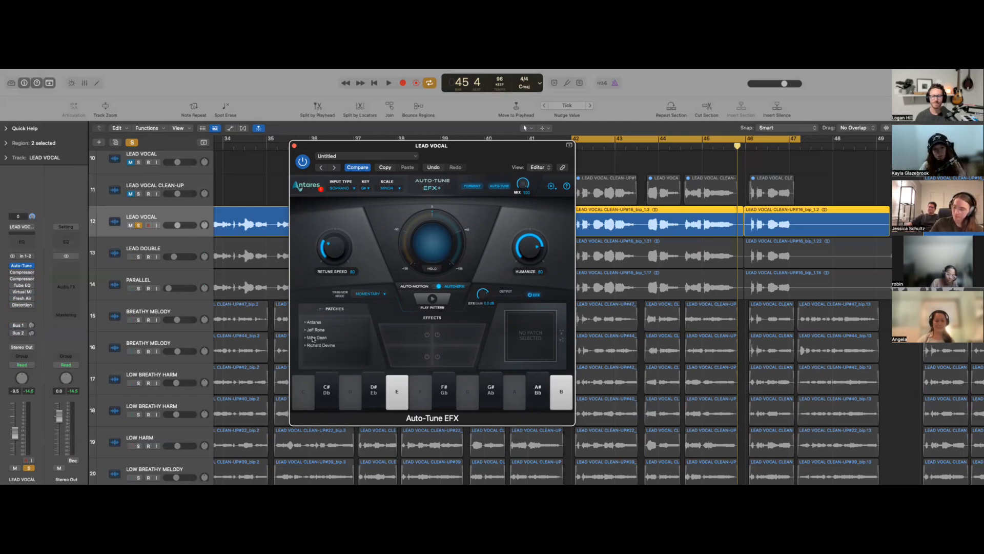
left_click(306, 323)
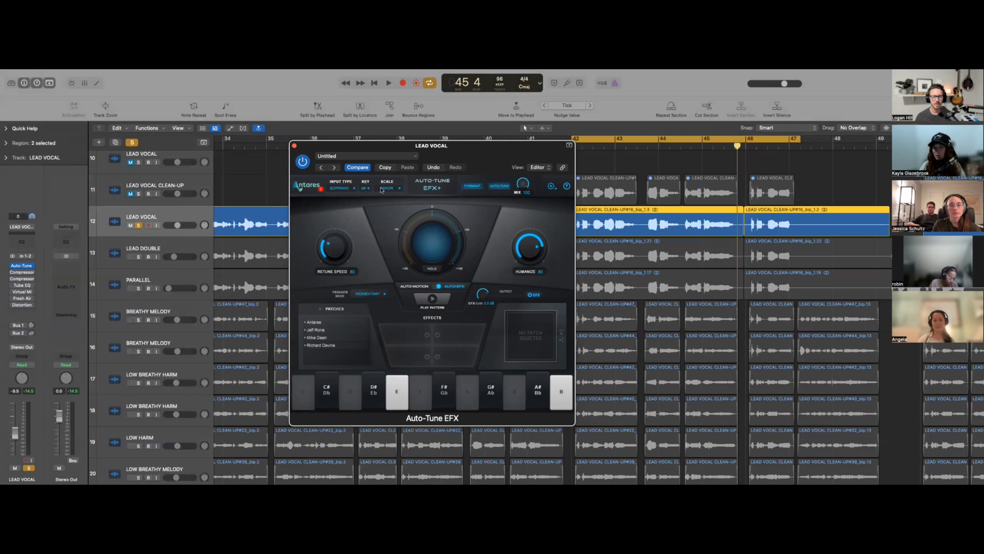
Check Auto-Tune's input type options, keep Soprano, and close the plug-in
left_click(348, 188)
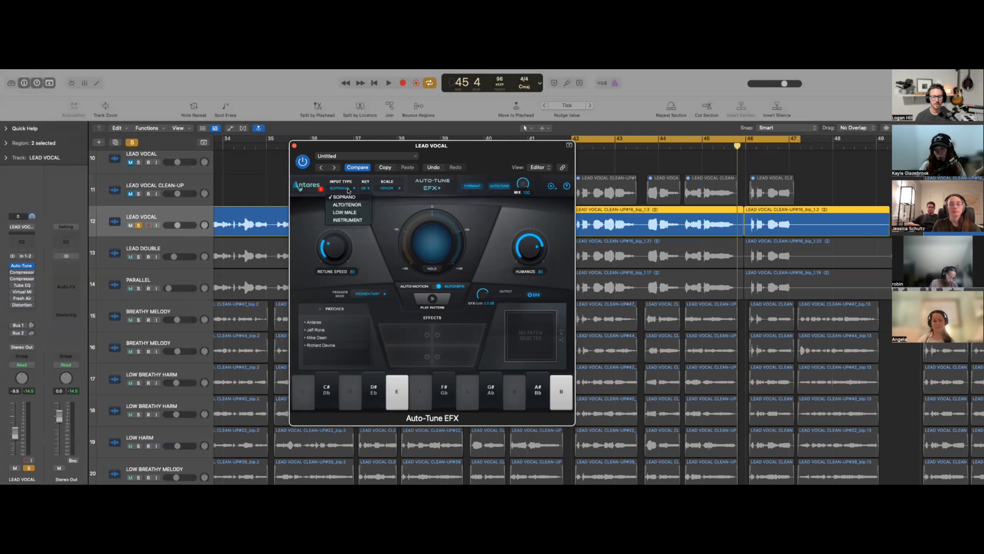
left_click(348, 188)
left_click(348, 189)
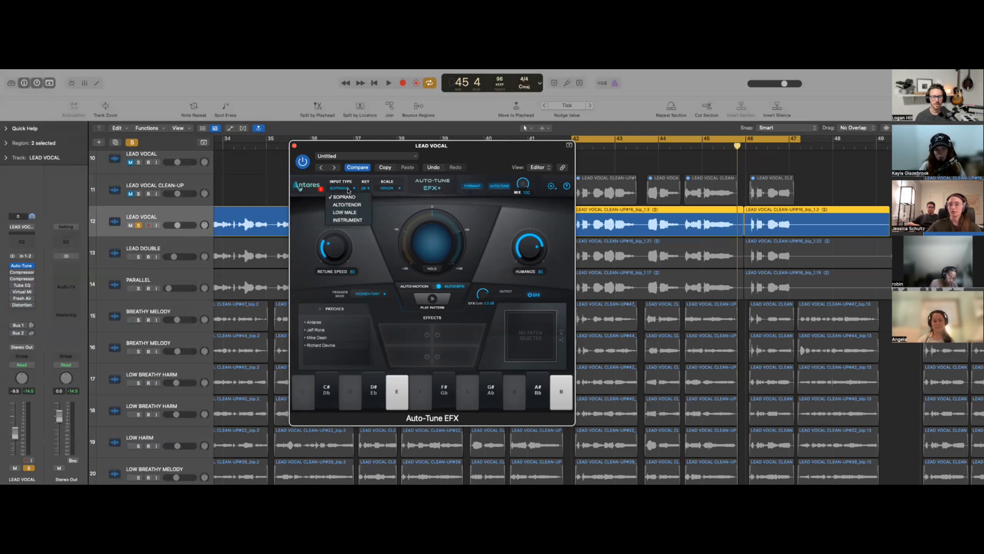
left_click(348, 191)
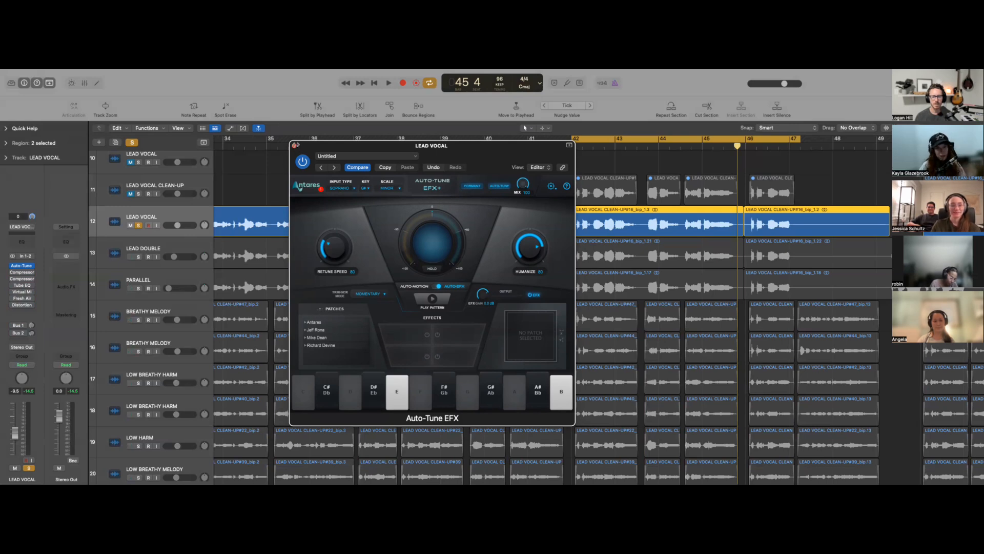
left_click(294, 146)
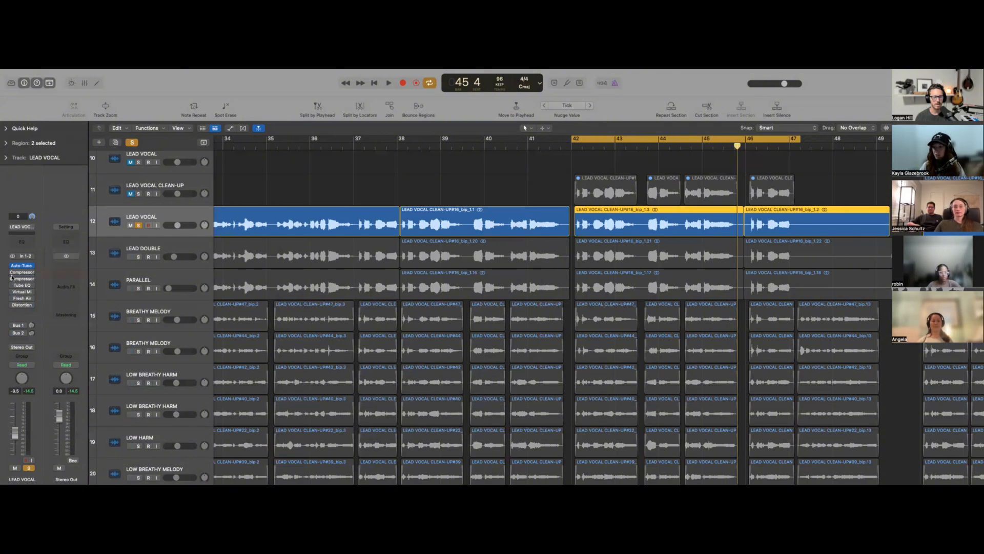
Open both Compressors on the LEAD VOCAL track, place them apart for comparison, and close the second one
mouse_move(12, 273)
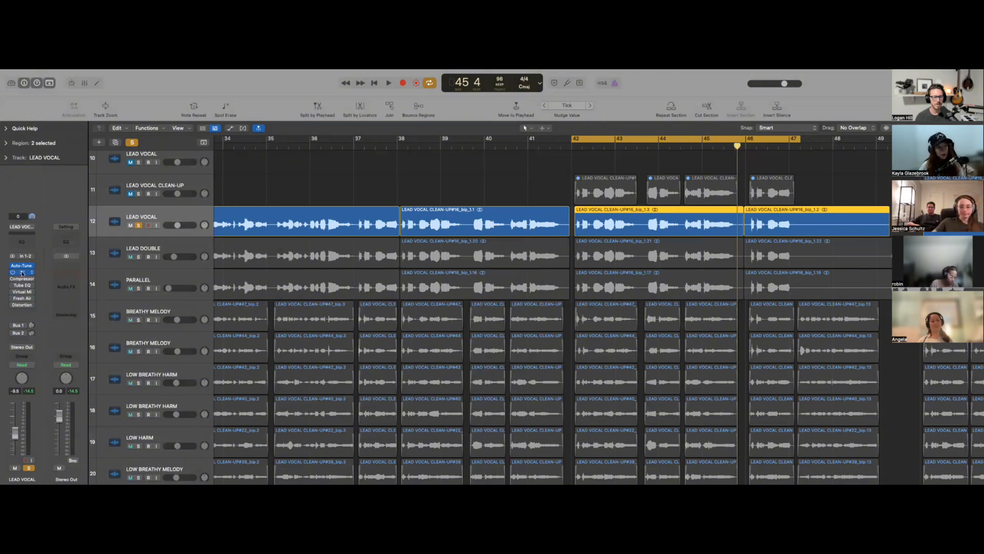
left_click(23, 272)
left_click_drag(519, 183, 515, 159)
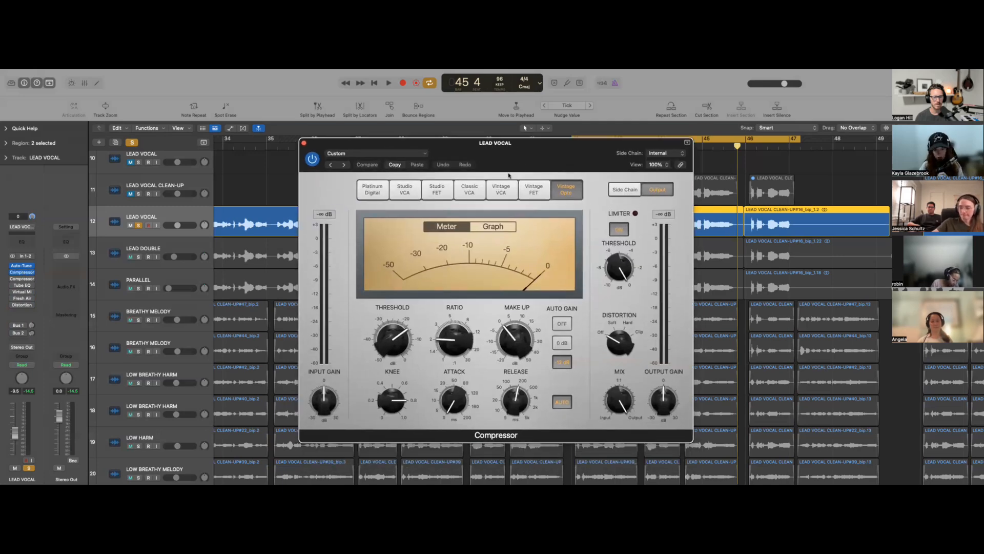
mouse_move(24, 279)
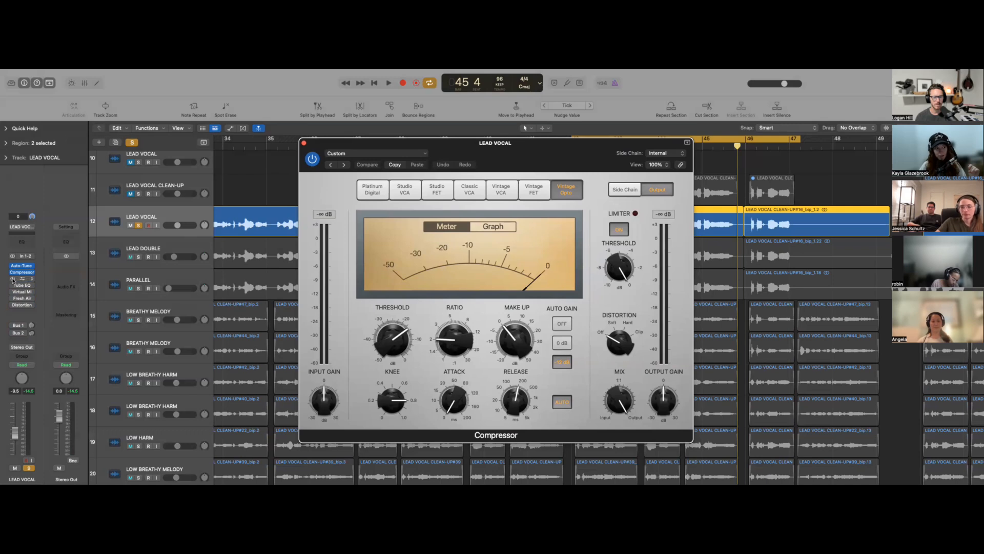
left_click(24, 280)
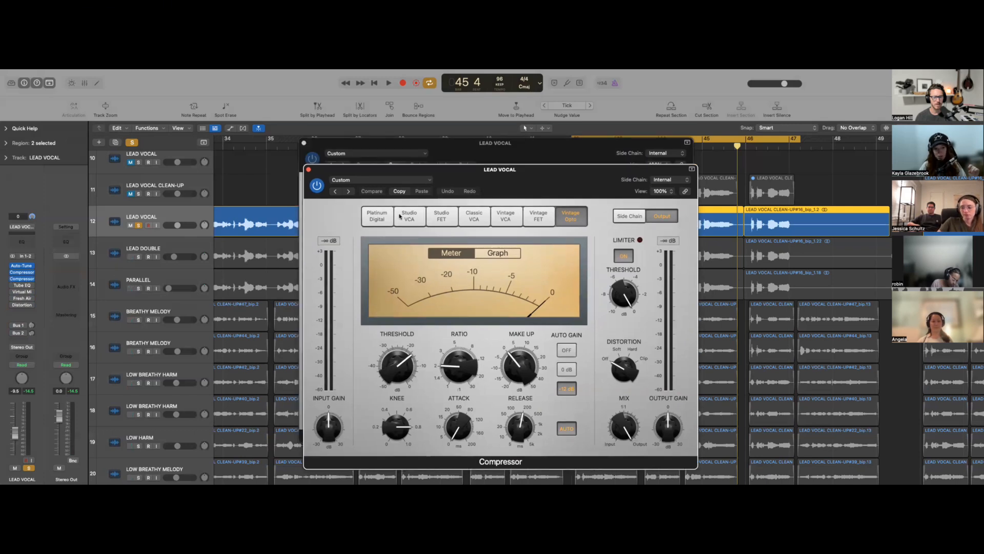
left_click_drag(538, 175, 689, 158)
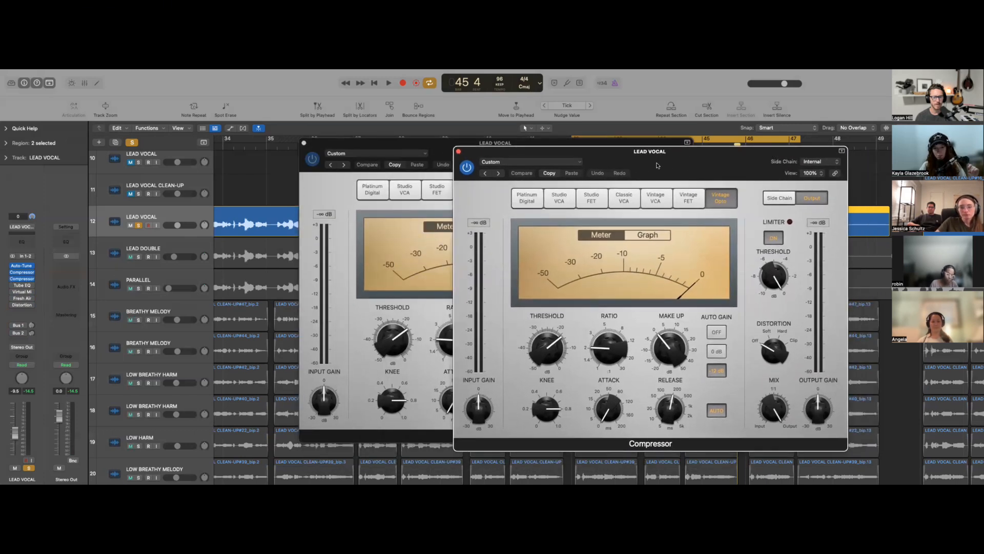
left_click(459, 154)
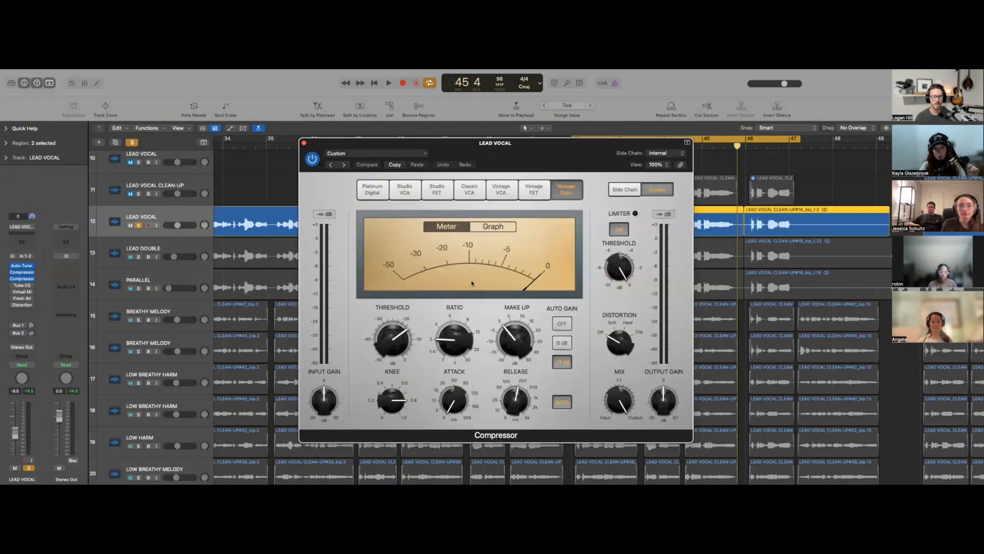
Examine the first Compressor's threshold, ratio, make-up, attack and release settings, and close the plug-in
mouse_move(405, 357)
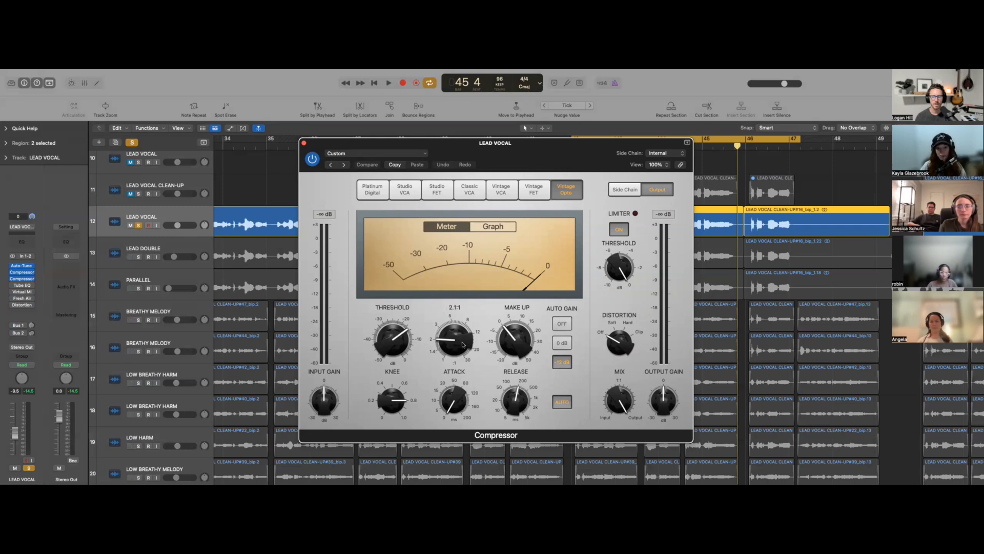
mouse_move(532, 336)
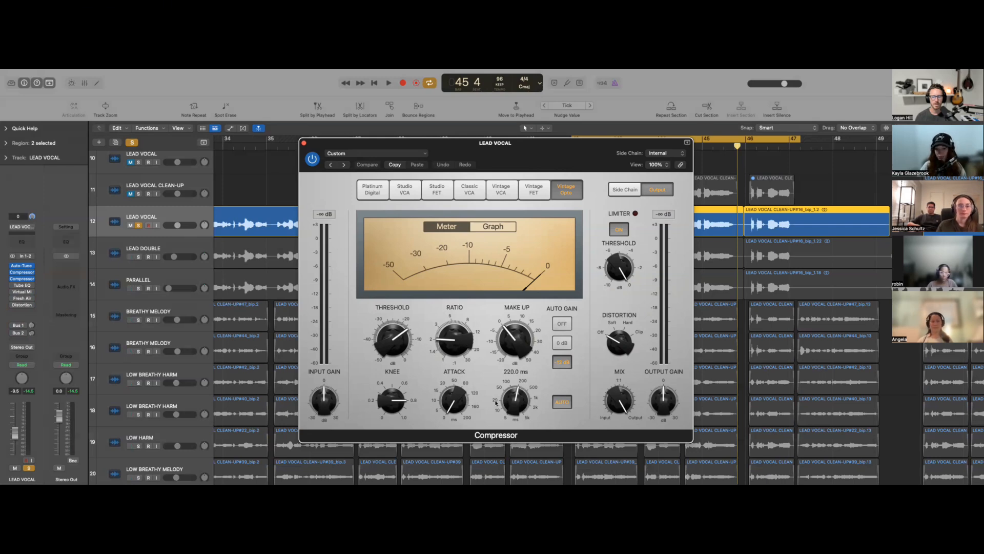
mouse_move(495, 402)
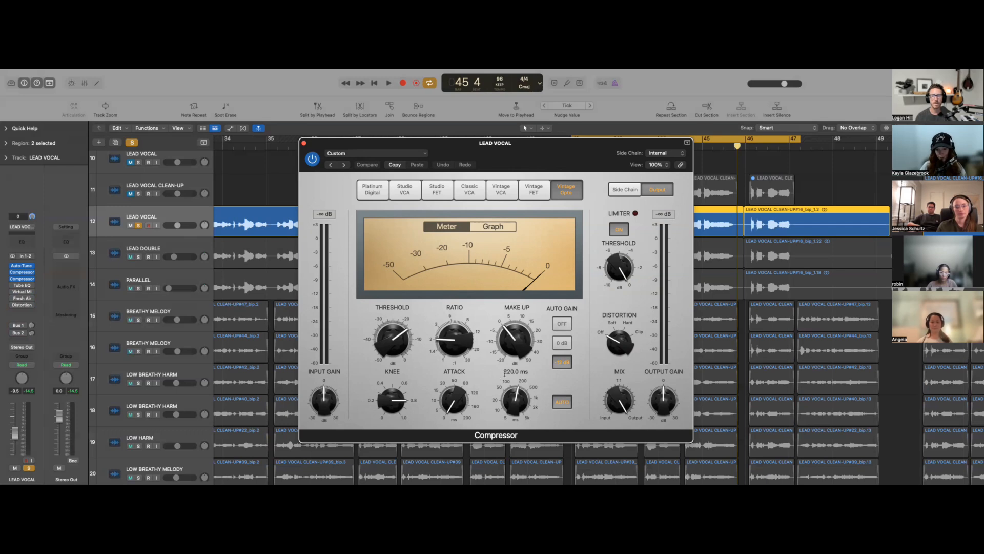
mouse_move(513, 367)
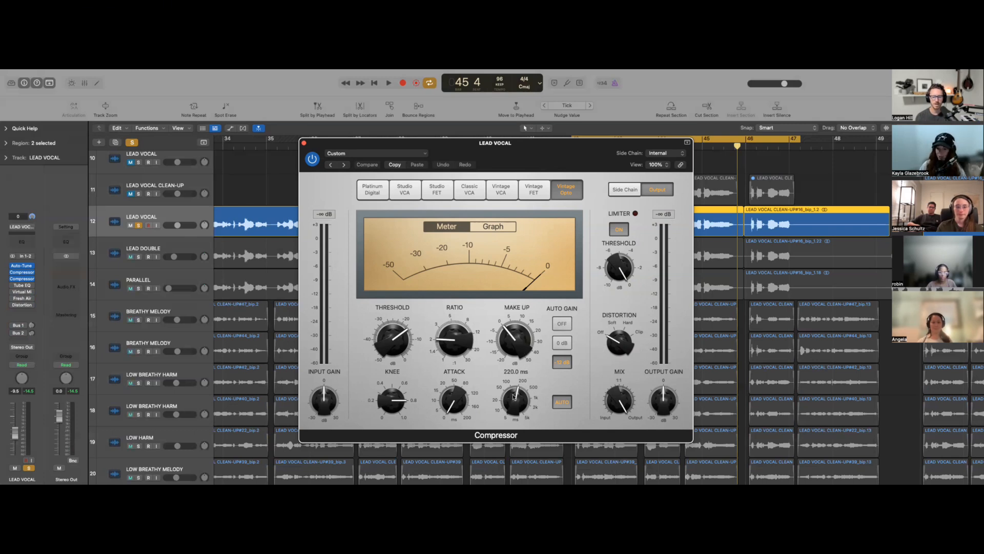
mouse_move(474, 390)
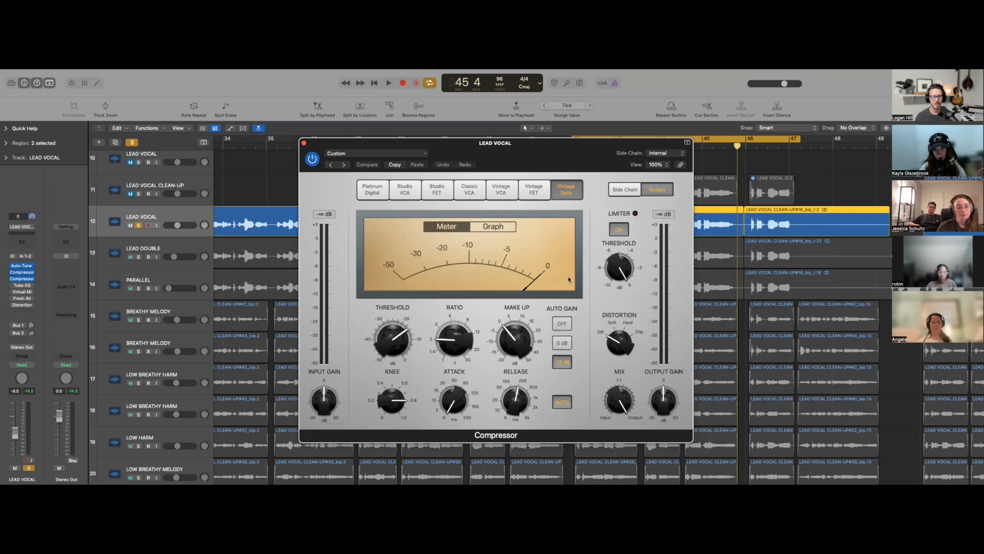
left_click_drag(607, 160, 602, 149)
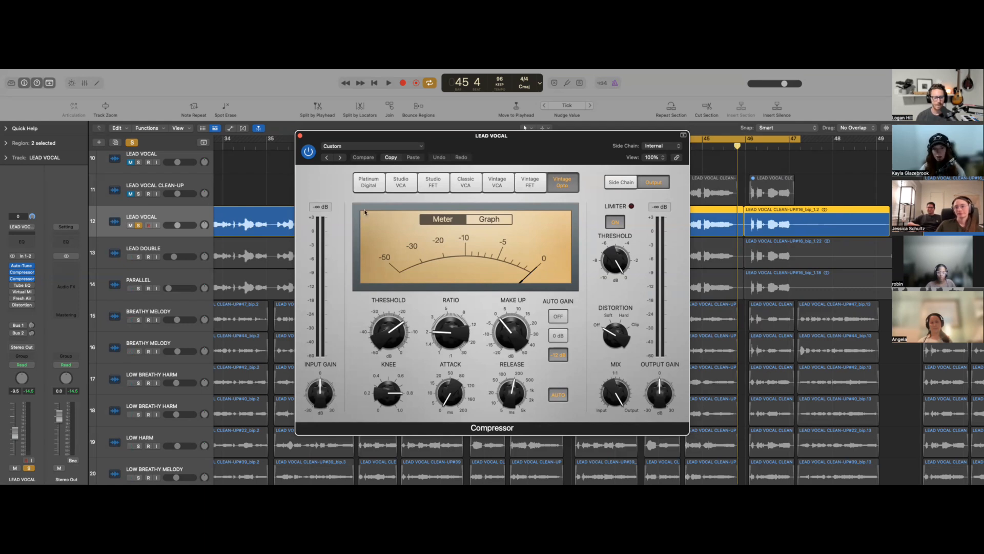
left_click_drag(381, 136, 379, 131)
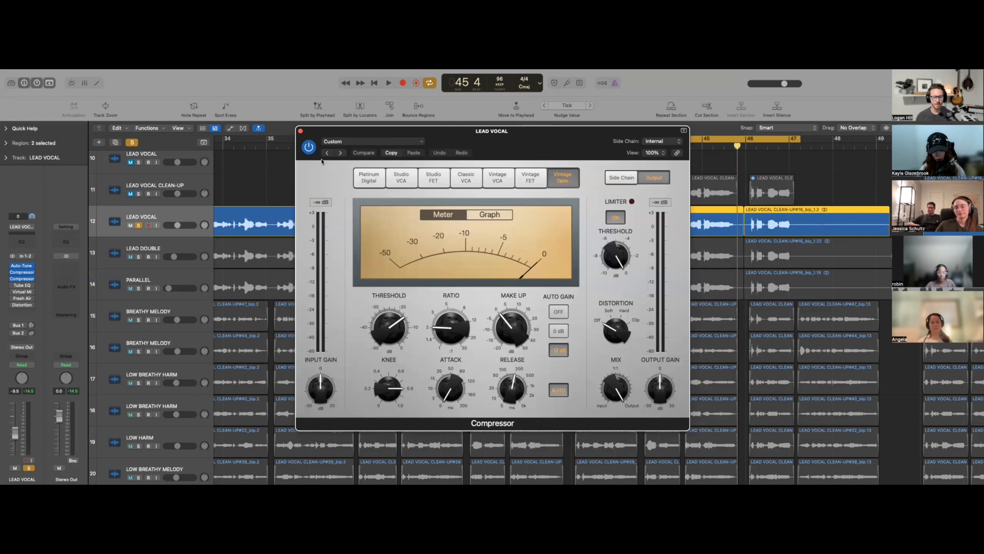
left_click(301, 132)
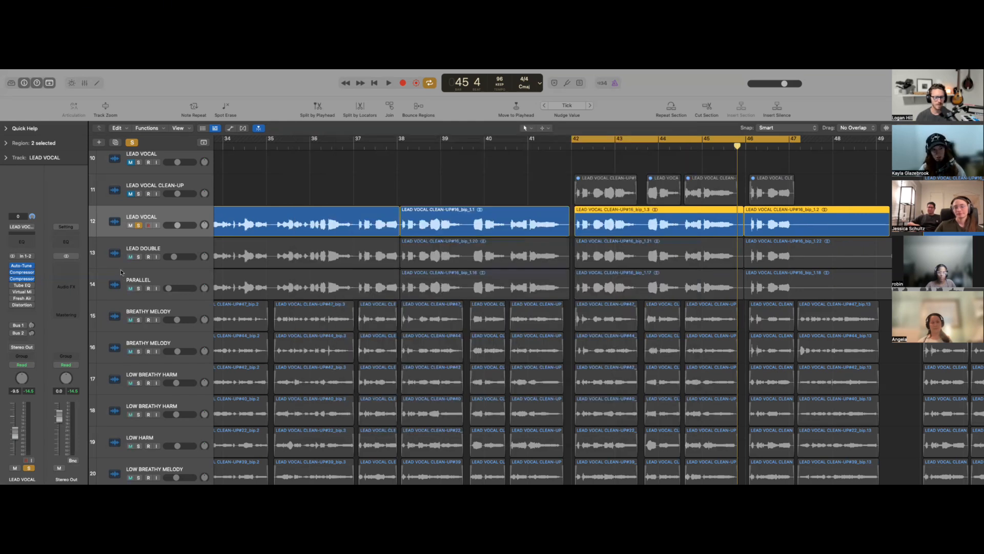
View the LEAD VOCAL track's Vintage Tube EQ and check where it sits among the Vintage EQ Collection plug-ins
left_click(22, 285)
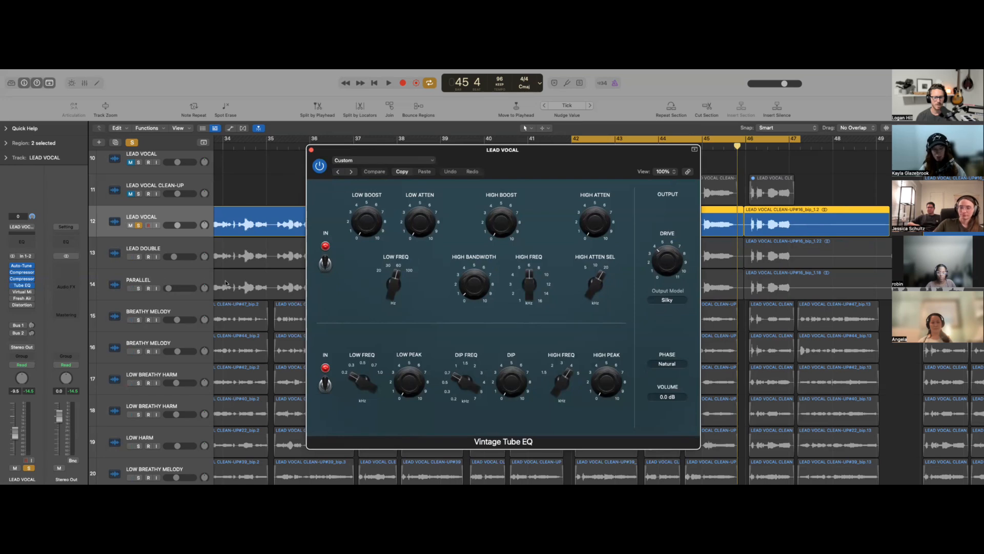
left_click(312, 150)
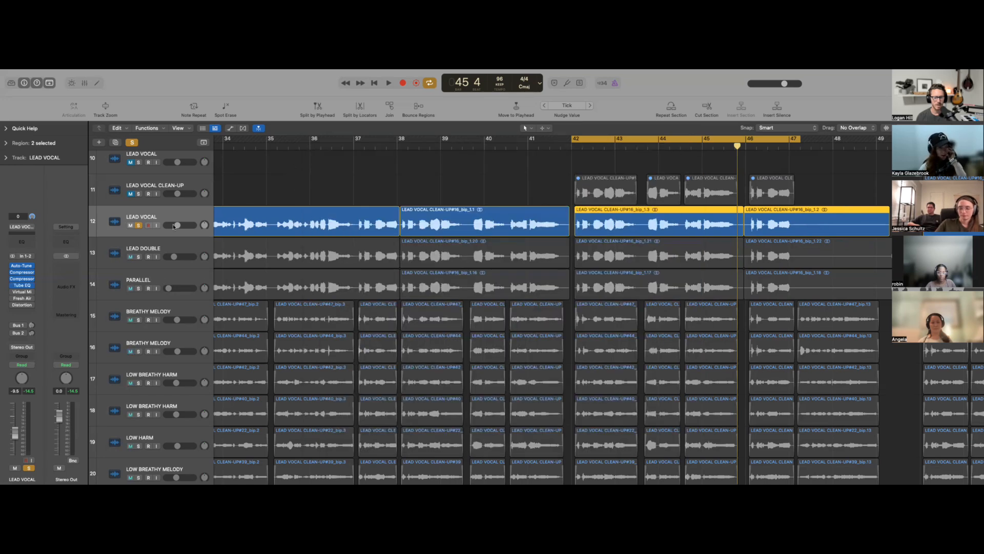
left_click(34, 286)
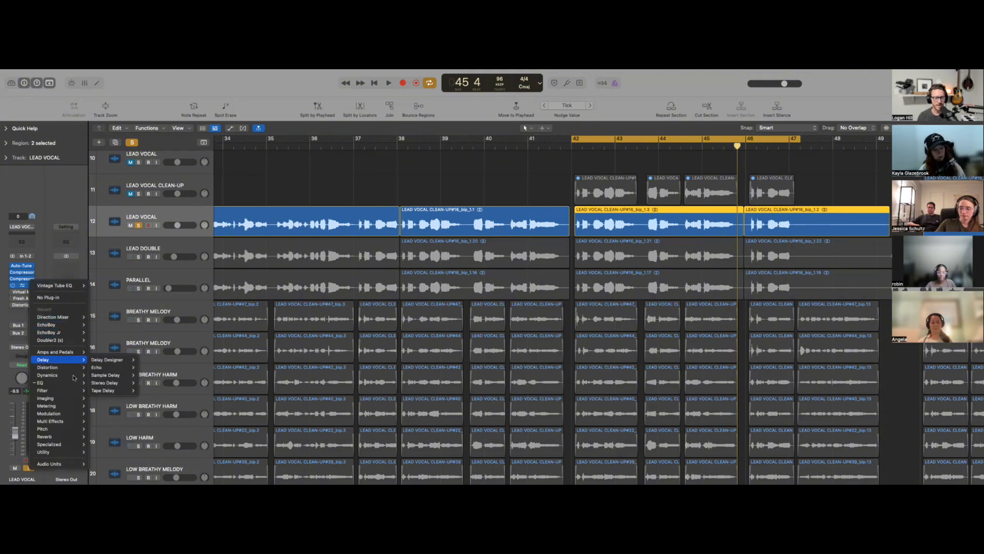
mouse_move(64, 384)
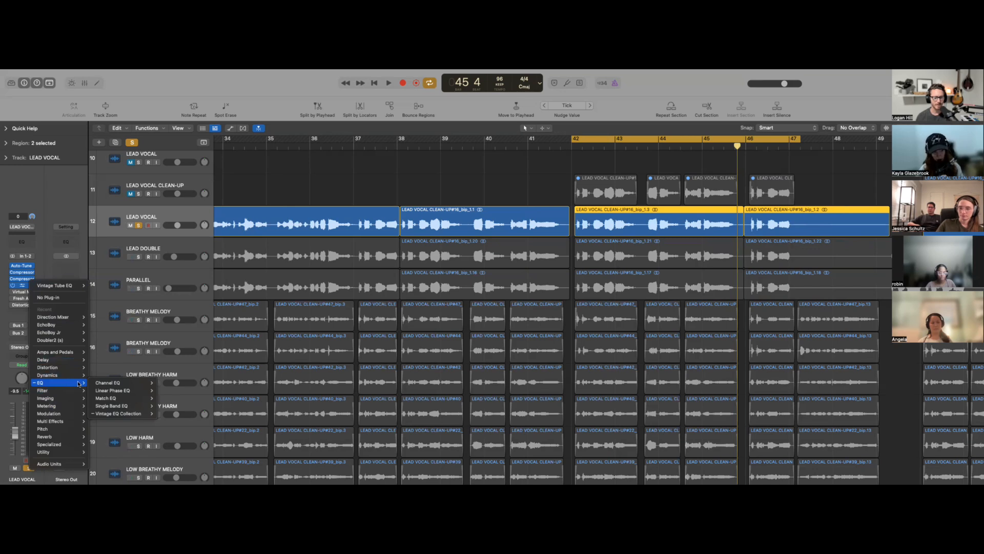
mouse_move(128, 413)
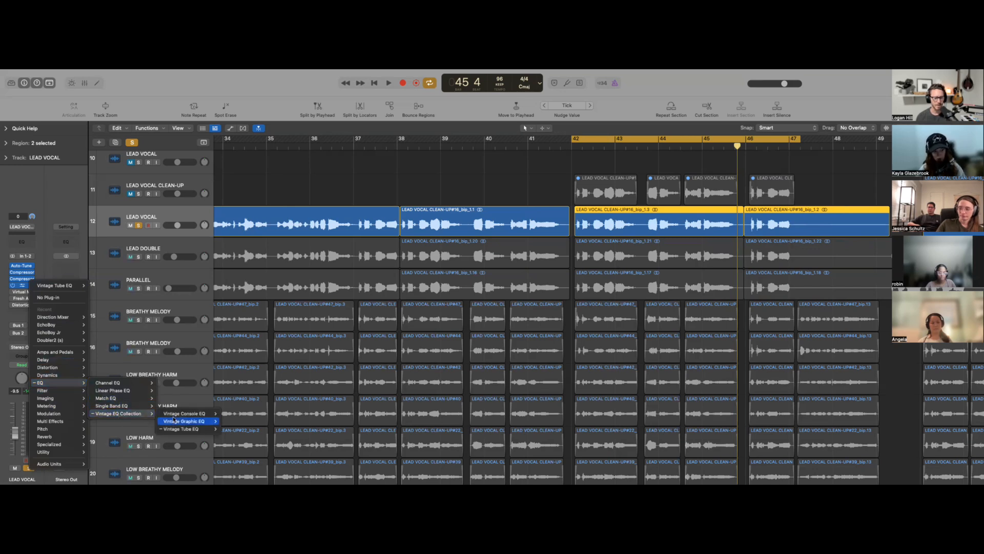
mouse_move(201, 429)
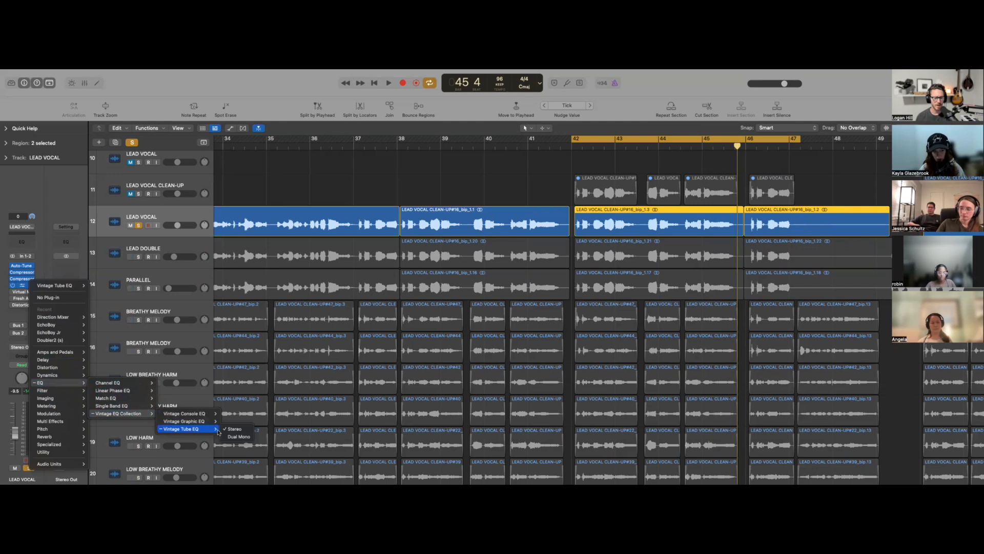
left_click(21, 286)
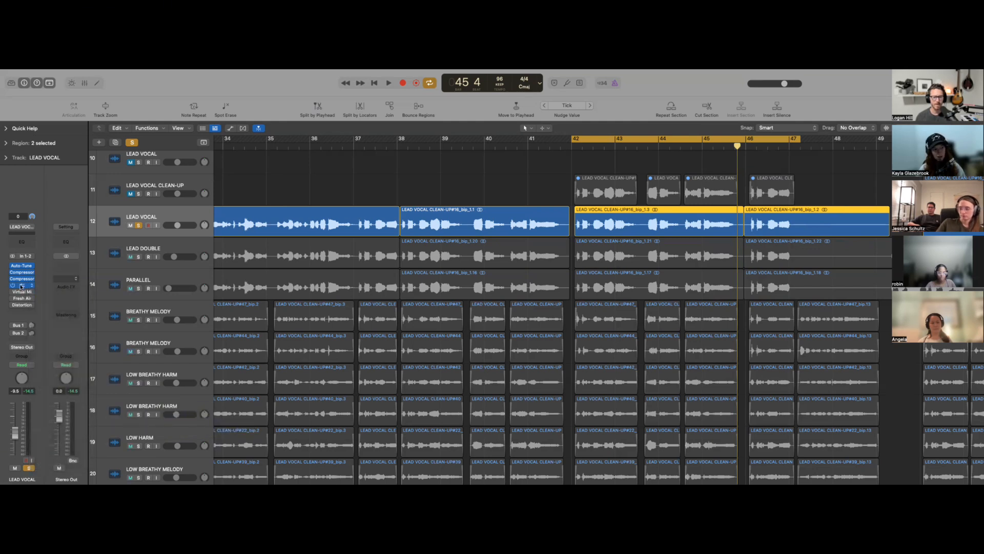
Reopen the Vintage Tube EQ, examine its boost, attenuation and frequency controls, and close it
left_click(22, 286)
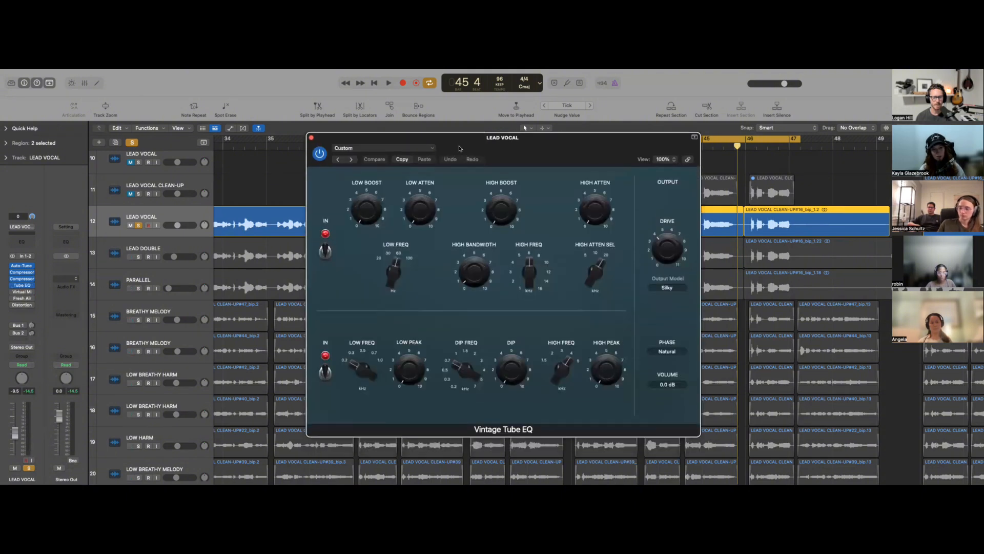
mouse_move(410, 193)
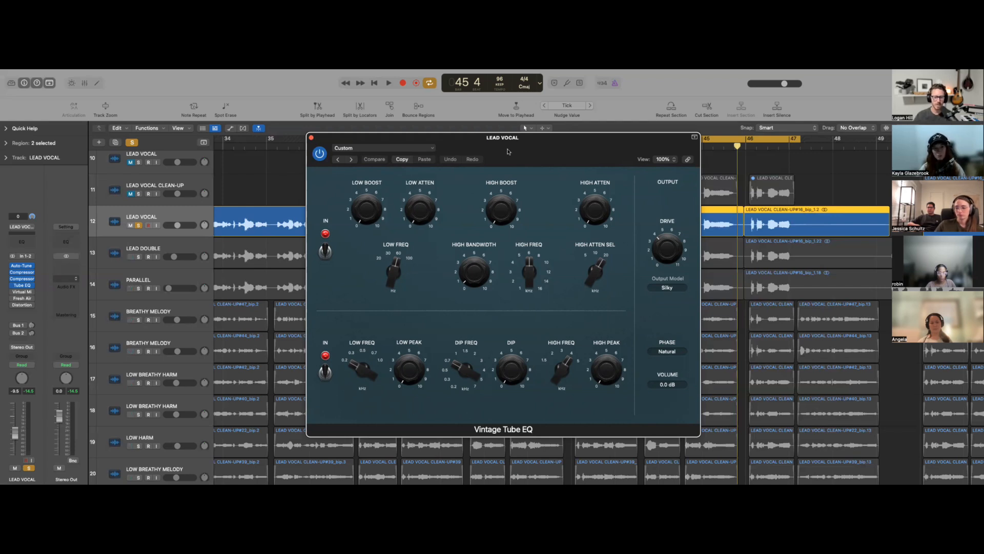
left_click_drag(509, 150, 507, 139)
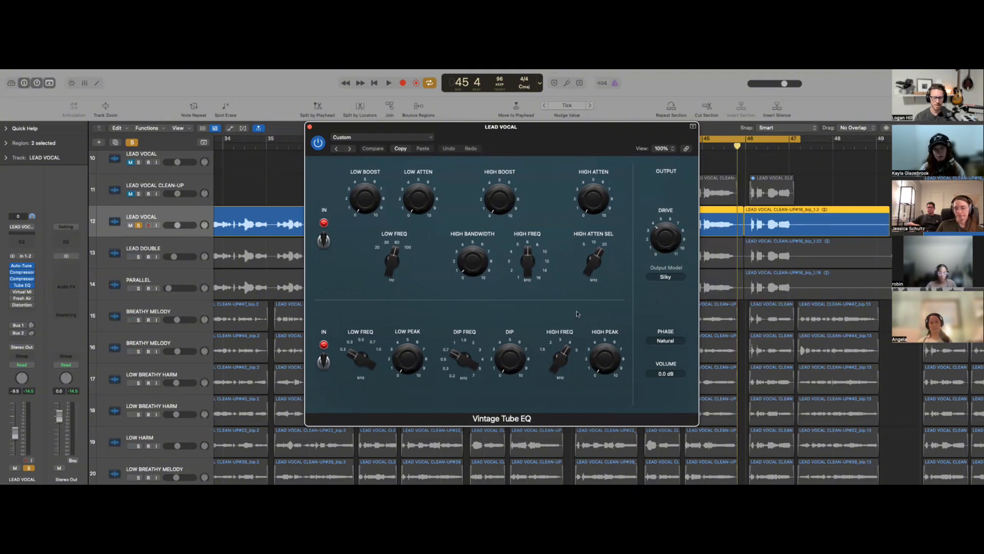
mouse_move(416, 215)
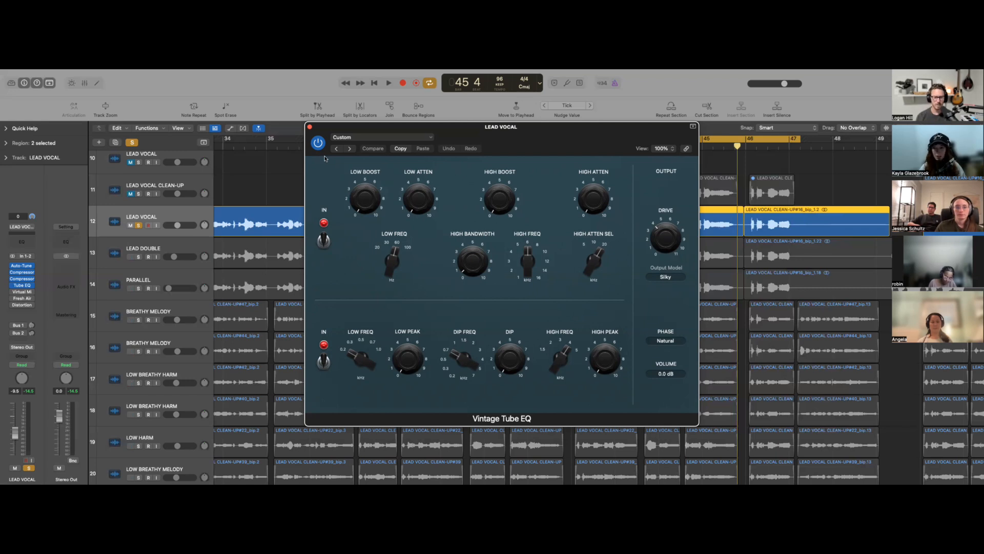
left_click(310, 128)
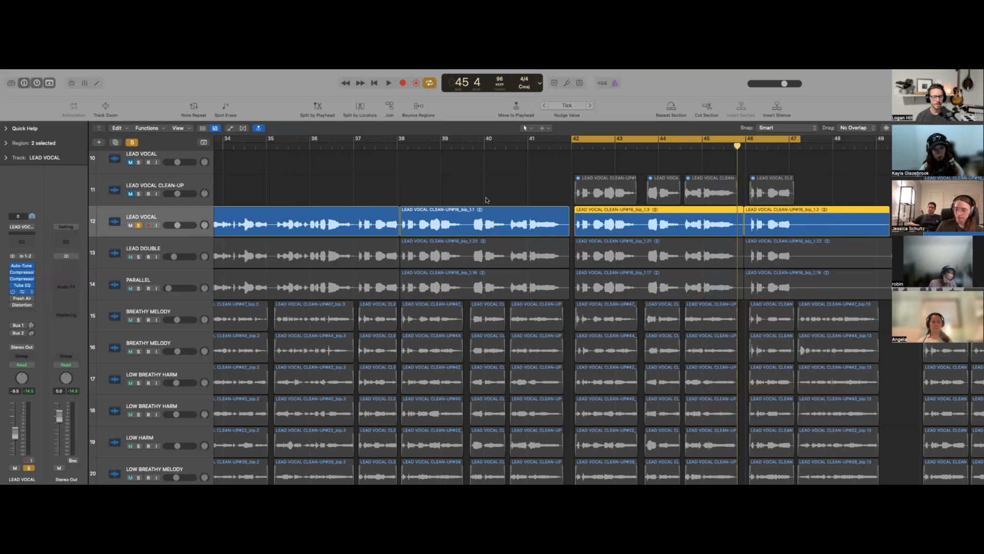
Open the LEAD VOCAL track's Virtual Mix Rack and reposition it so the Revival module and the cycled regions are both in view
key("v")
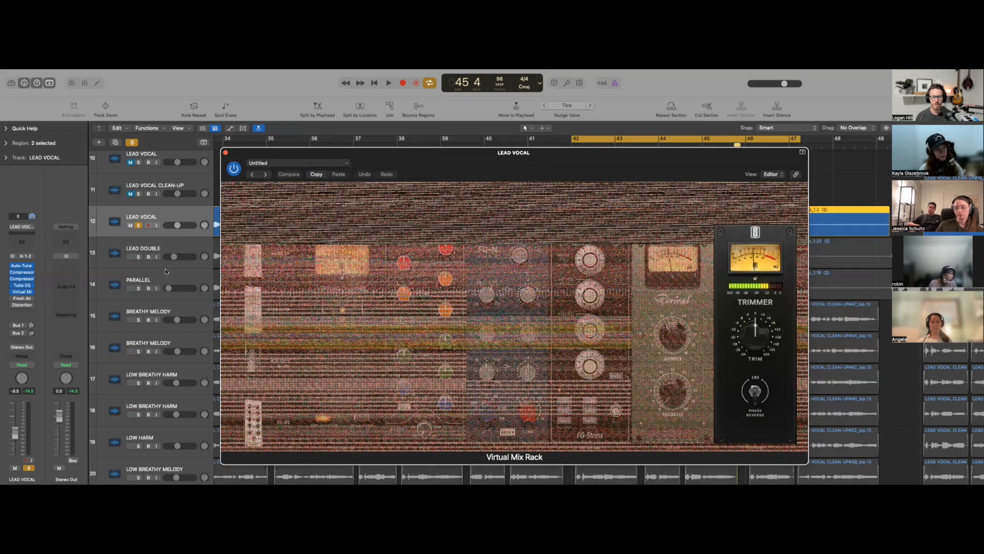
key("v")
key("v")
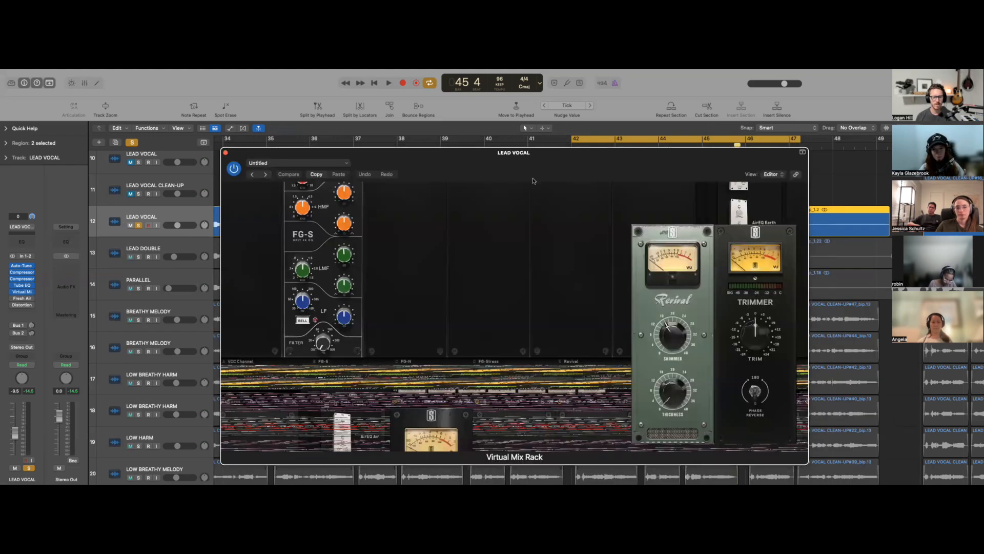
left_click_drag(553, 166, 528, 164)
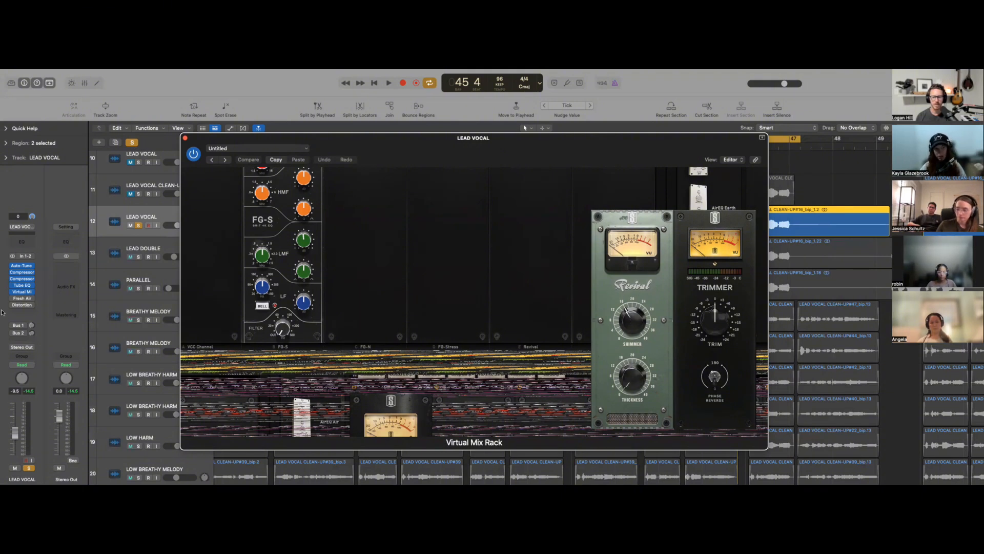
mouse_move(22, 293)
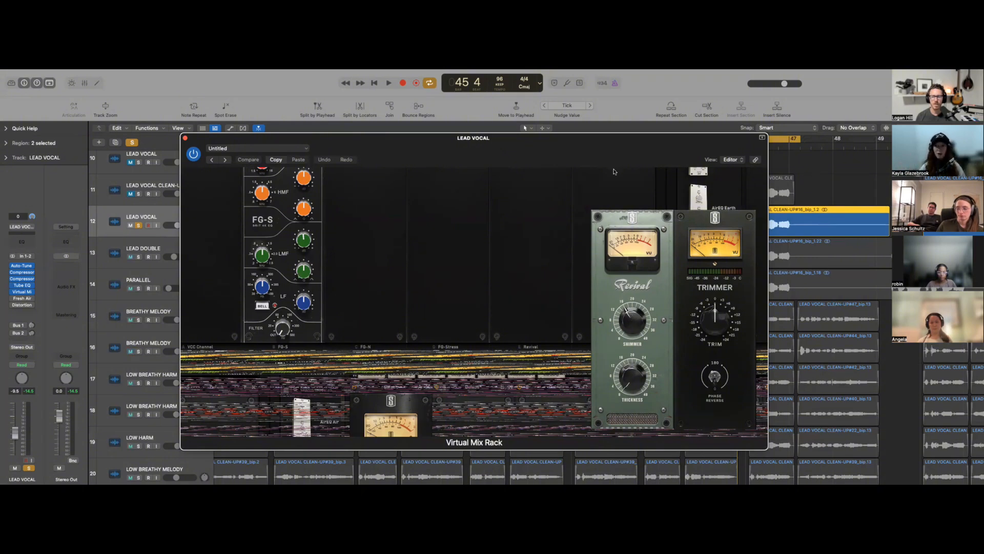
left_click_drag(428, 150, 212, 152)
left_click_drag(478, 151, 500, 229)
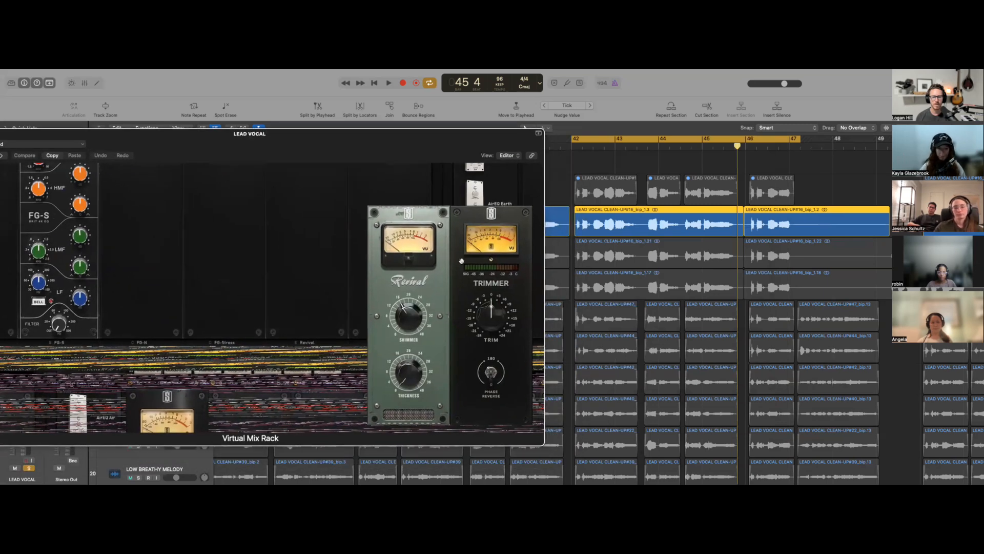
Audition the cycled lead vocal while raising Revival's Shimmer to 38.4 and lowering it again, and stop playback
key("space")
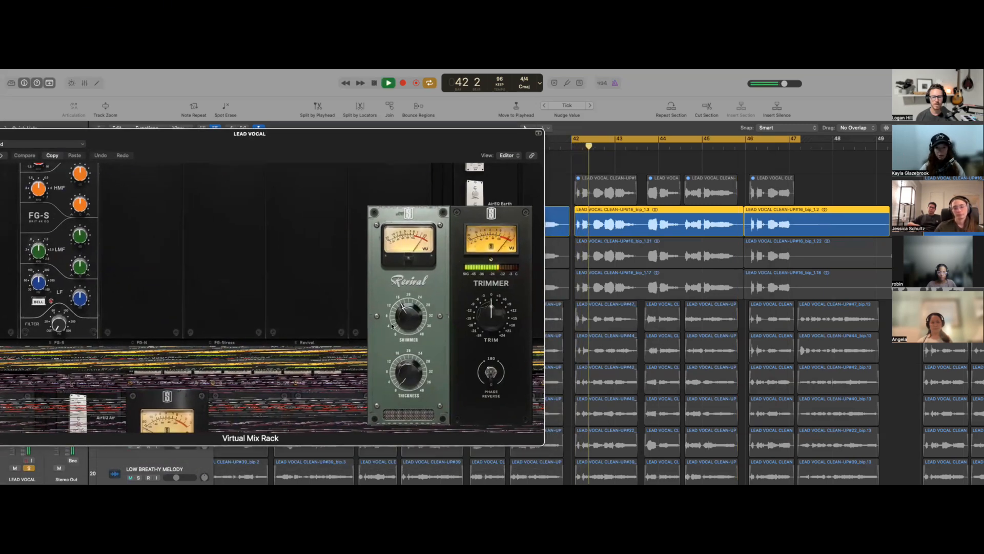
left_click(399, 297)
left_click_drag(400, 296, 393, 248)
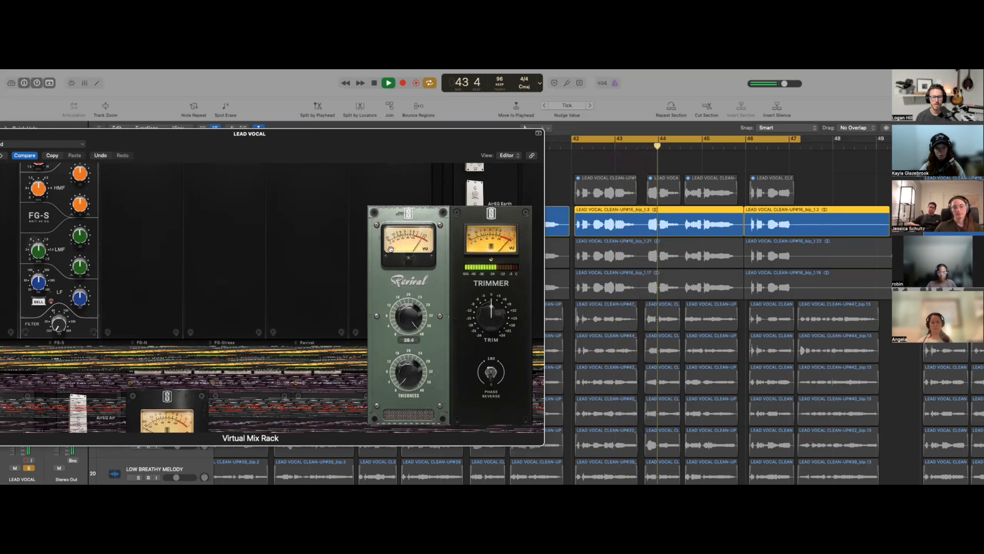
left_click_drag(494, 140, 540, 129)
left_click_drag(470, 303, 492, 431)
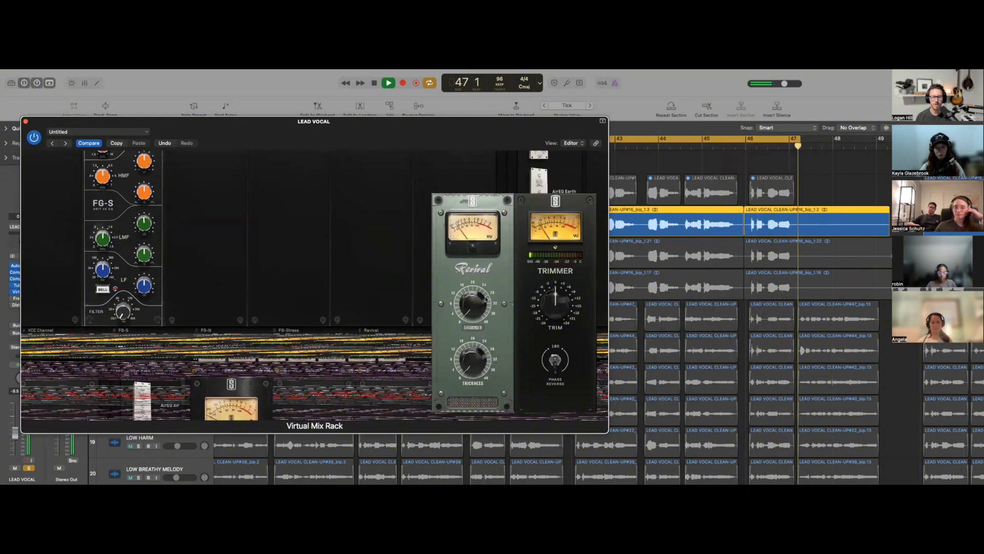
key("space")
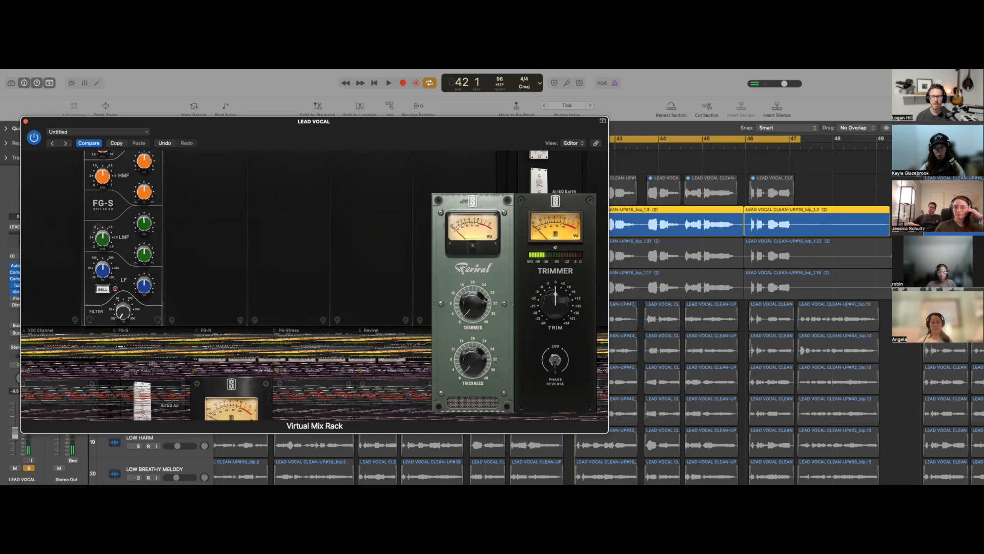
Audition the cycled lead vocal while adjusting Revival's Shimmer, stop playback, and set Shimmer to about 15.7
key("space")
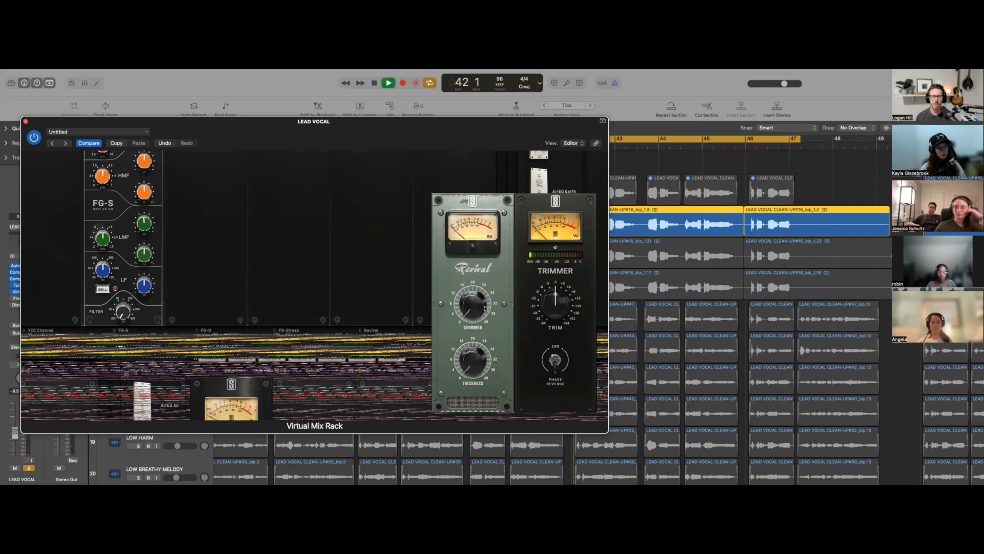
left_click_drag(480, 303, 464, 278)
key("space")
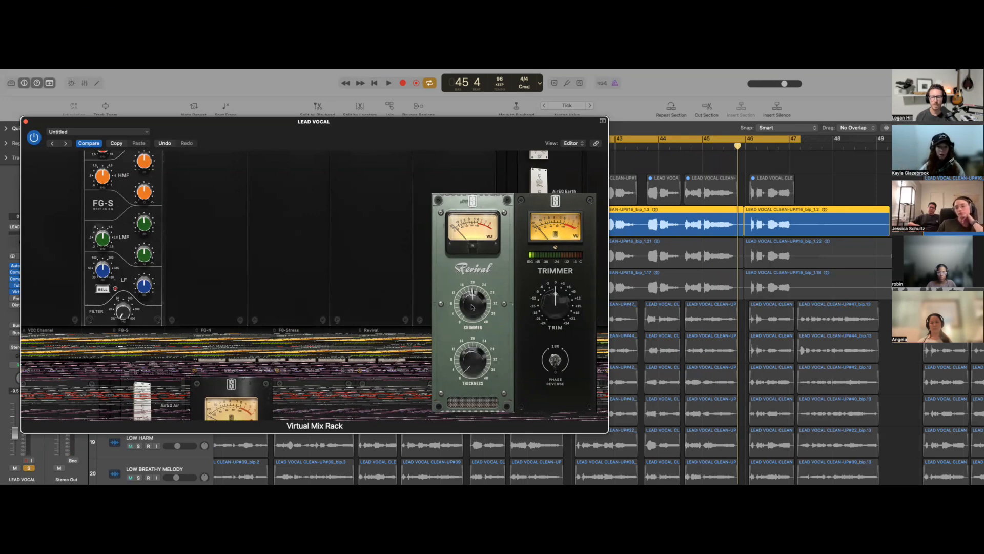
left_click_drag(473, 306, 469, 308)
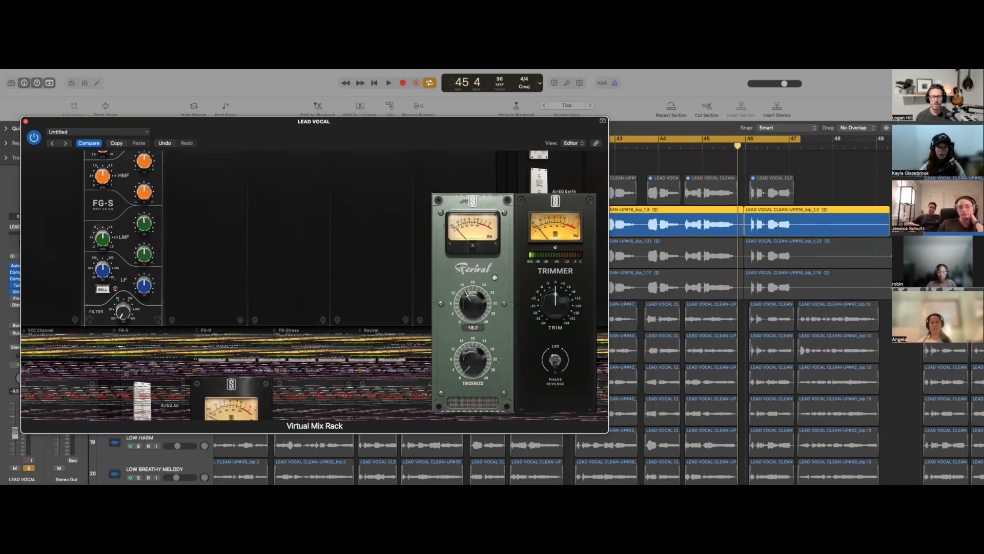
Compare the cycled lead vocal with the Virtual Mix Rack bypassed and active, leave it active, stop playback, and close the plug-in
key("space")
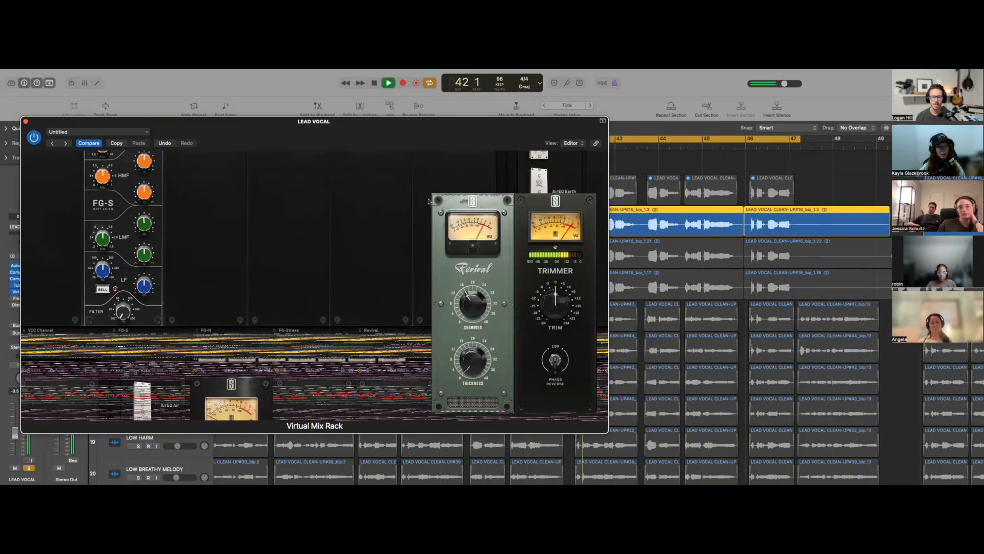
left_click_drag(423, 138, 460, 136)
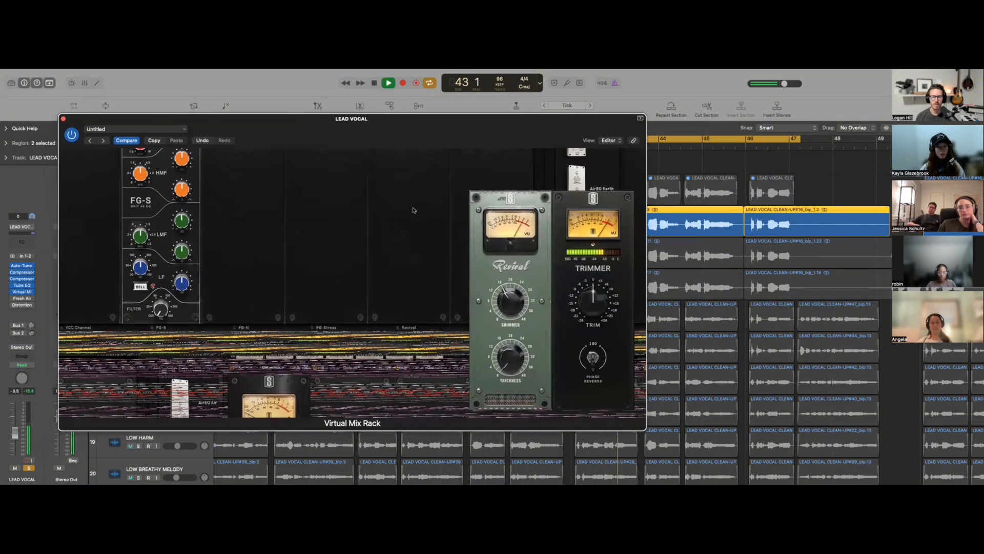
left_click(71, 135)
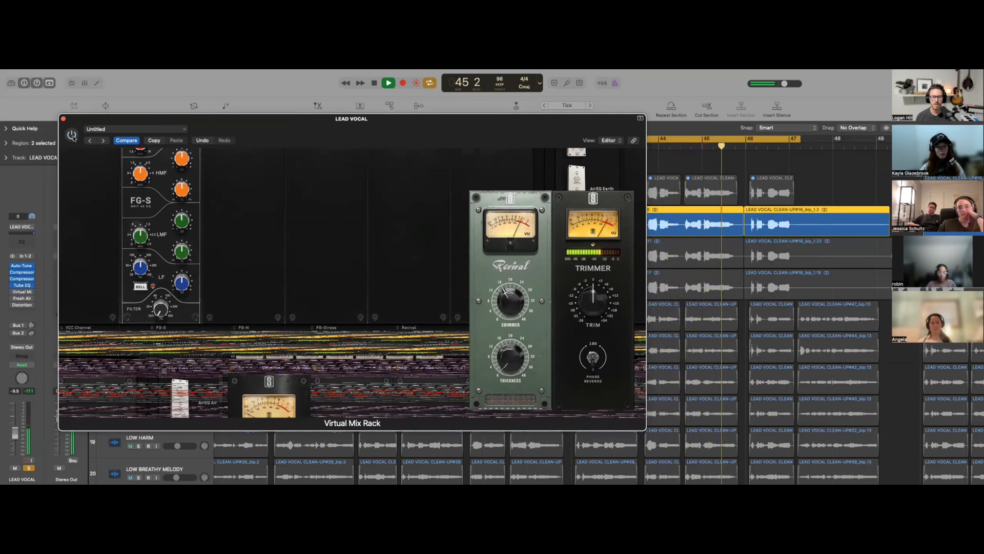
left_click(72, 136)
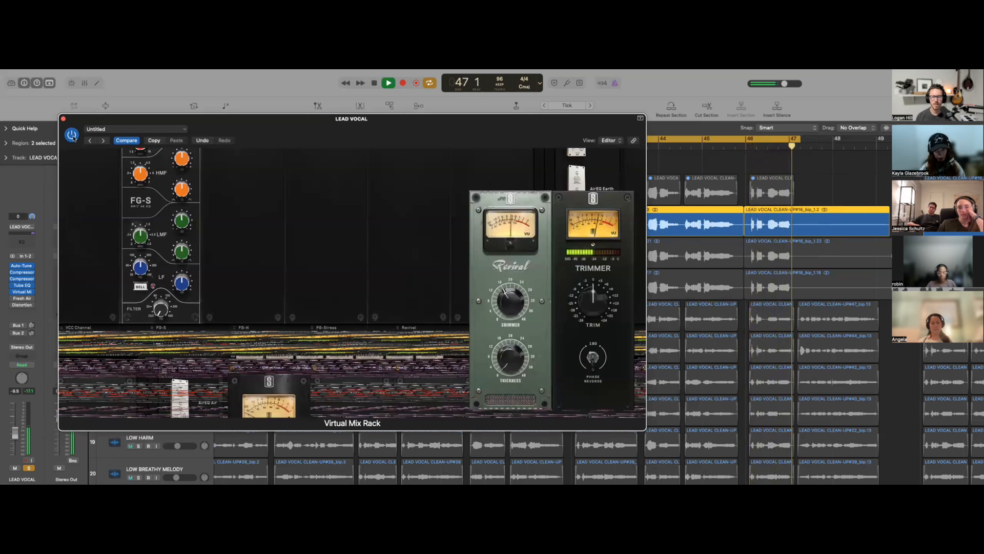
left_click(72, 135)
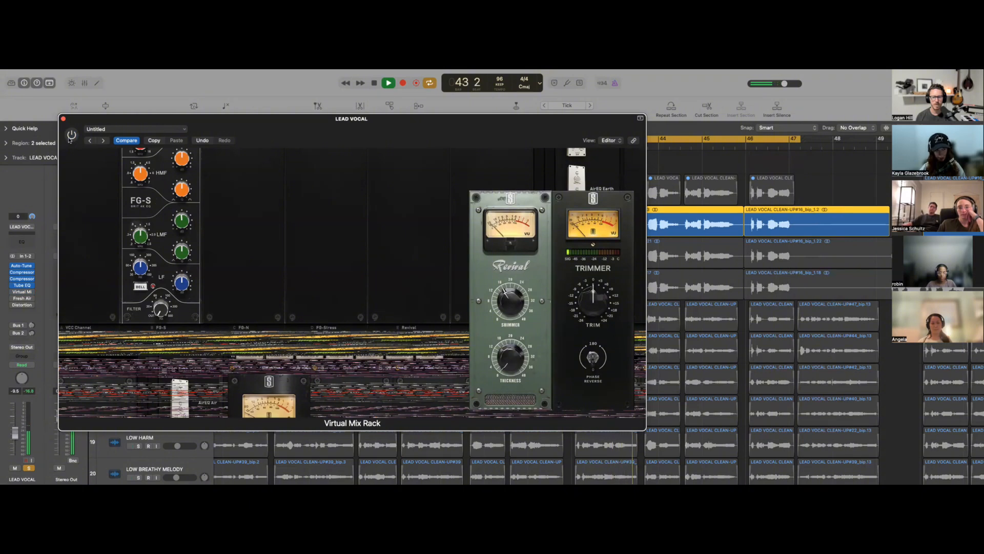
left_click(72, 135)
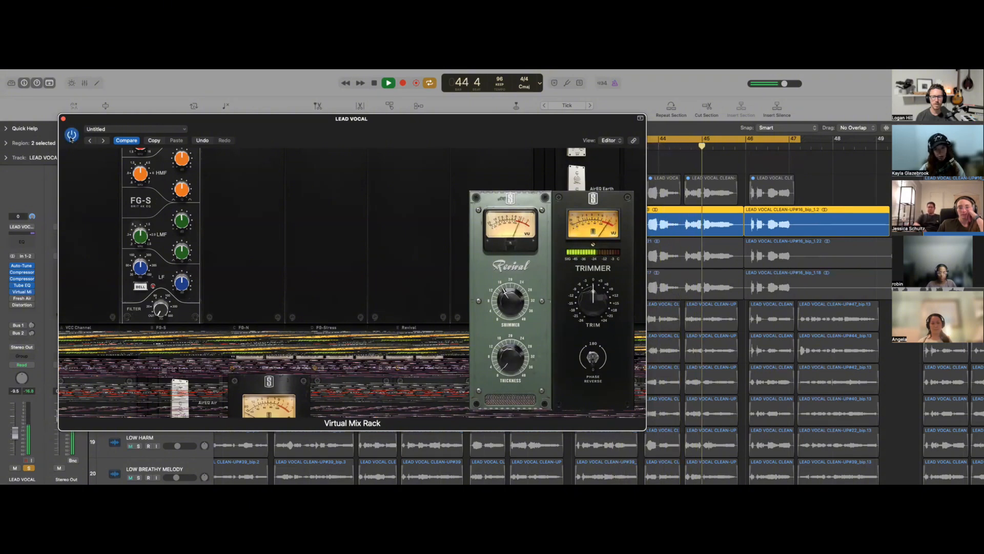
key("space")
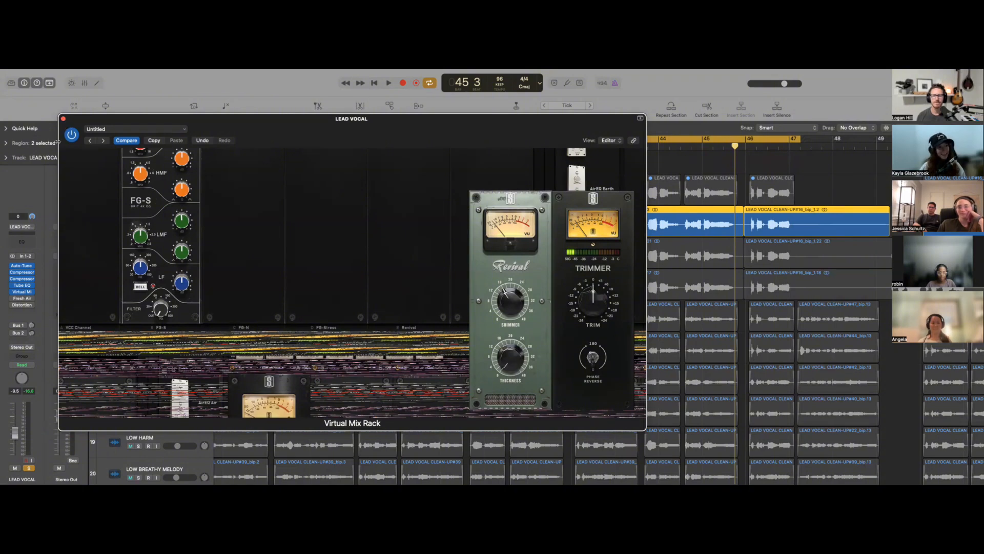
key("super+w")
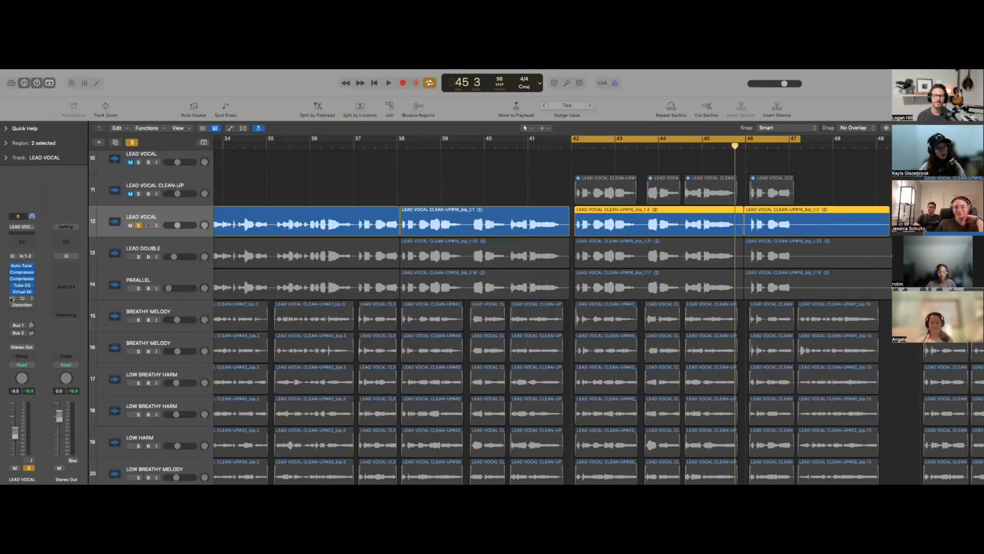
Open the LEAD VOCAL track's Fresh Air, check its slot's plug-in list, and reposition the window to reveal more of the cycled regions
left_click(21, 298)
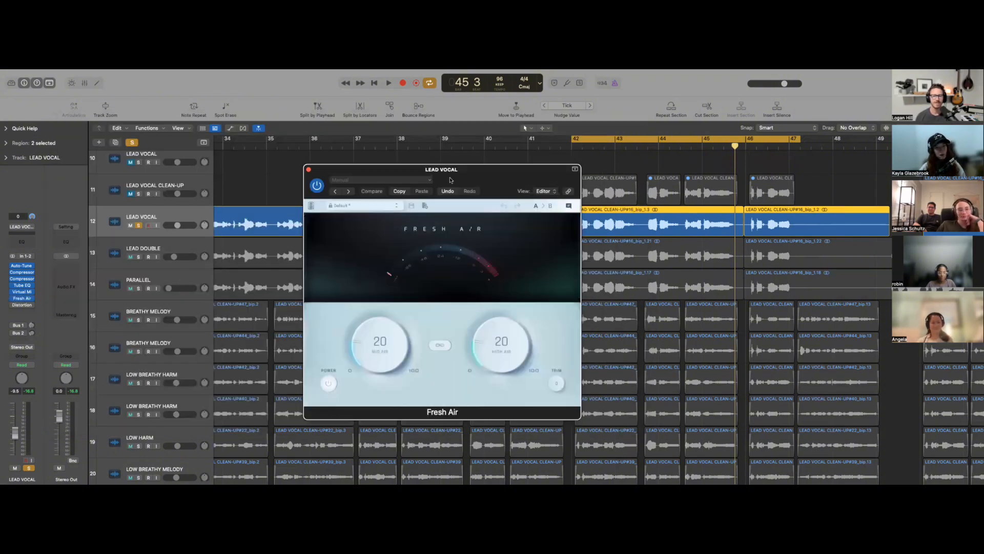
left_click_drag(453, 177, 474, 173)
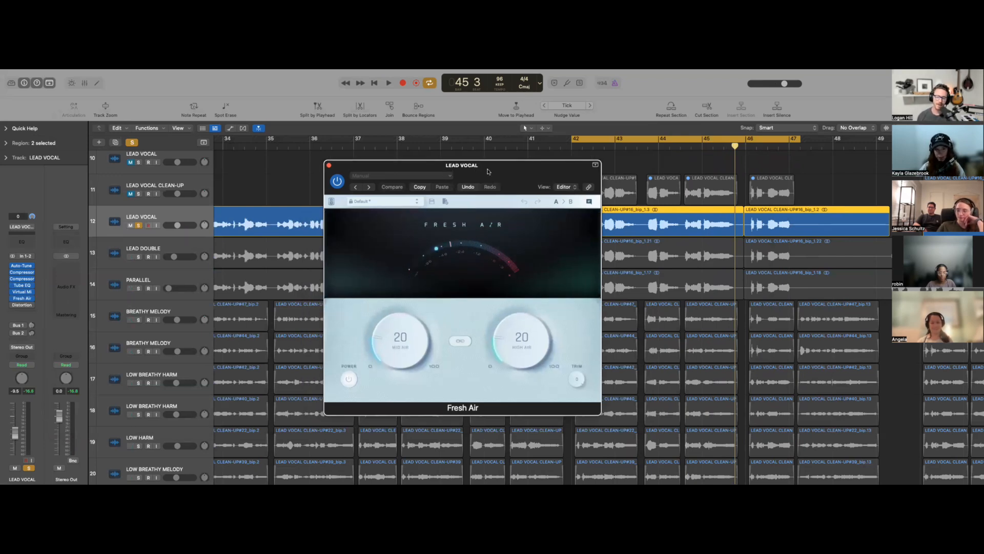
left_click_drag(493, 174, 511, 164)
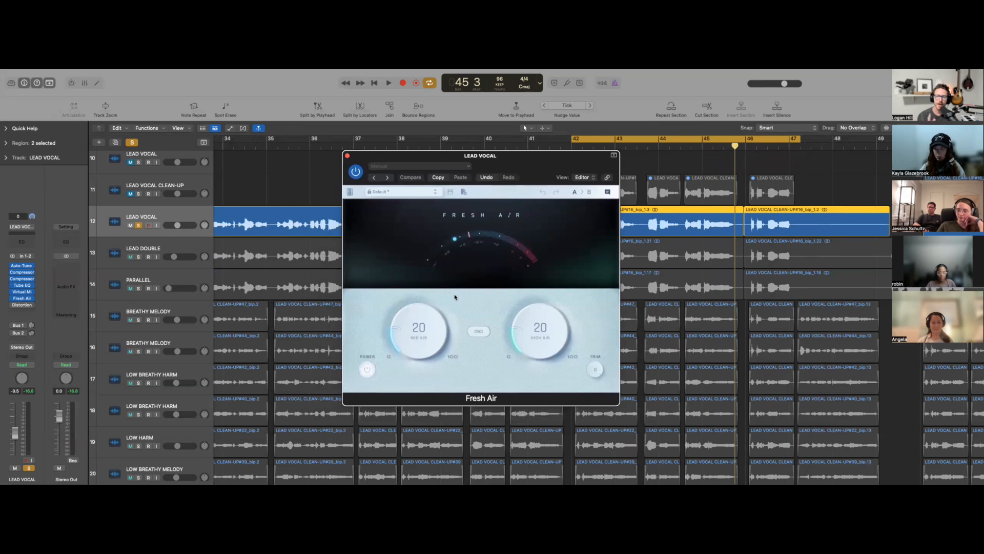
left_click(32, 298)
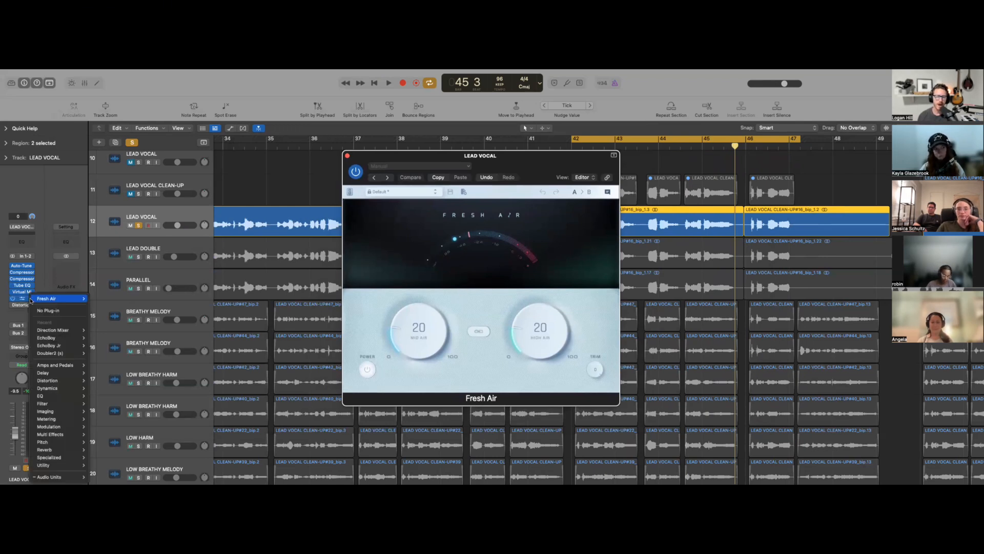
left_click(43, 284)
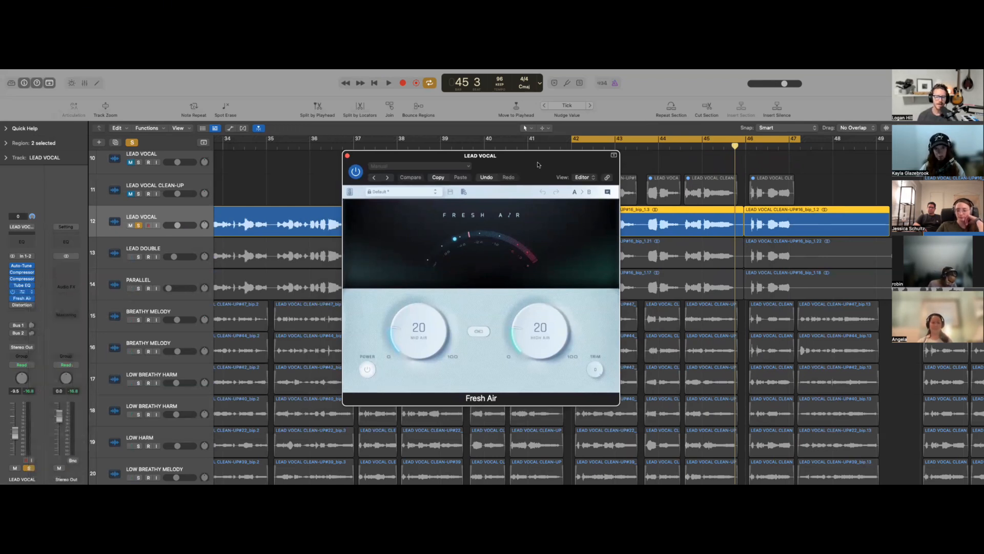
left_click_drag(538, 164, 534, 147)
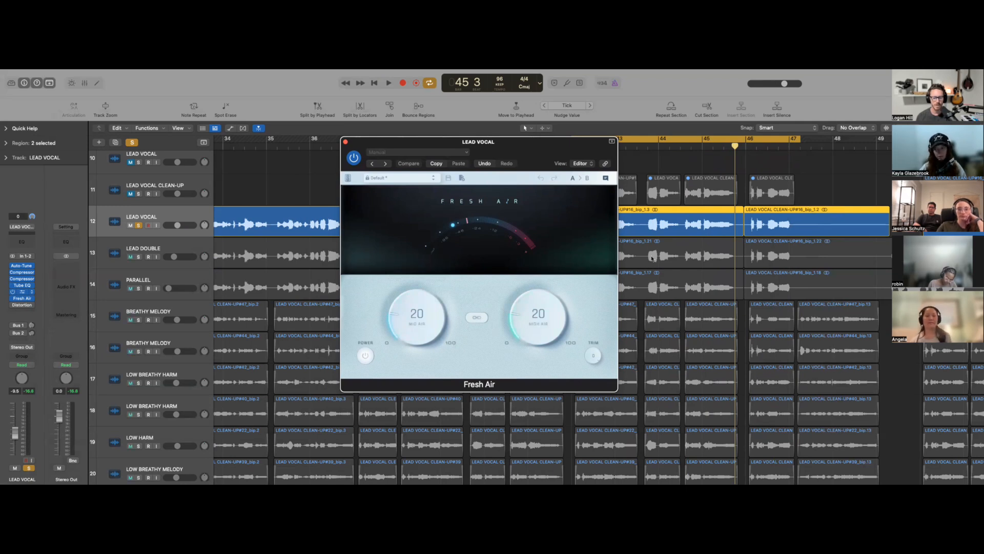
left_click_drag(573, 146, 546, 151)
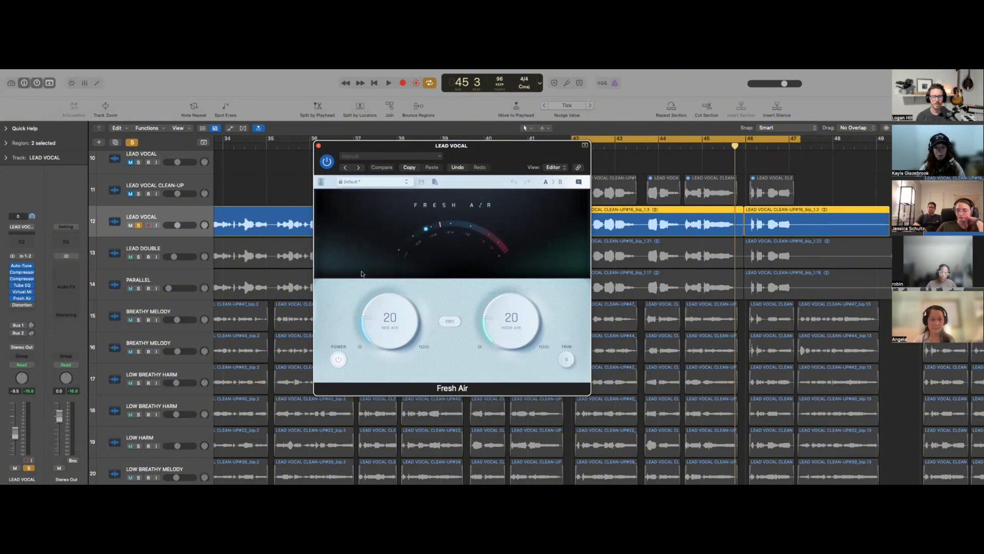
Audition the cycled lead vocal with Fresh Air bypassed and active, leave it active, and stop playback
key("space")
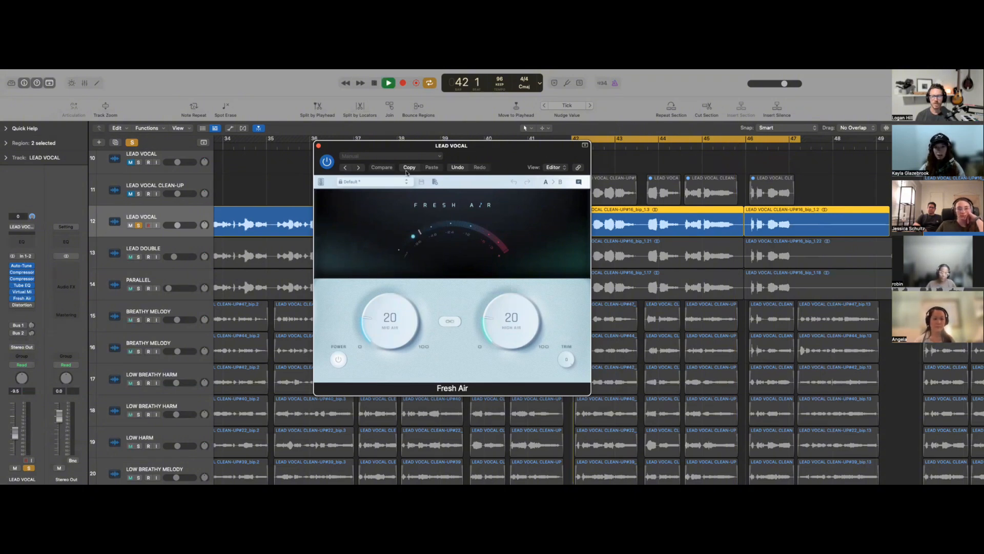
left_click_drag(474, 156, 481, 140)
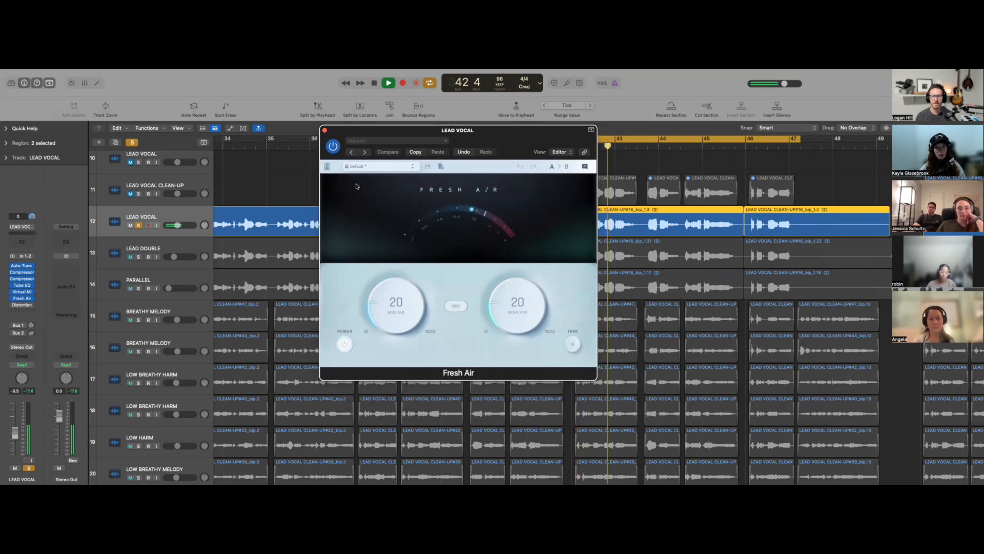
left_click(334, 147)
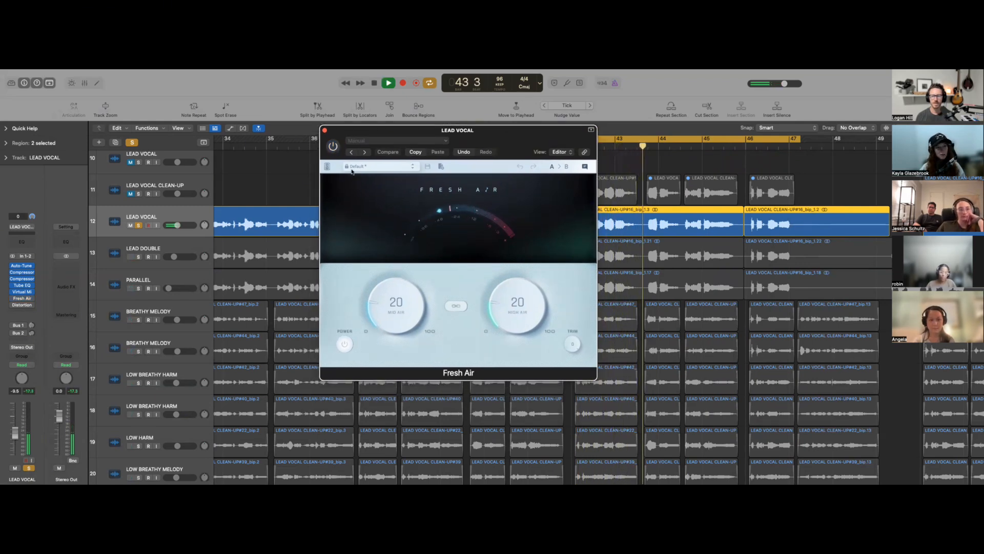
left_click_drag(511, 141, 508, 137)
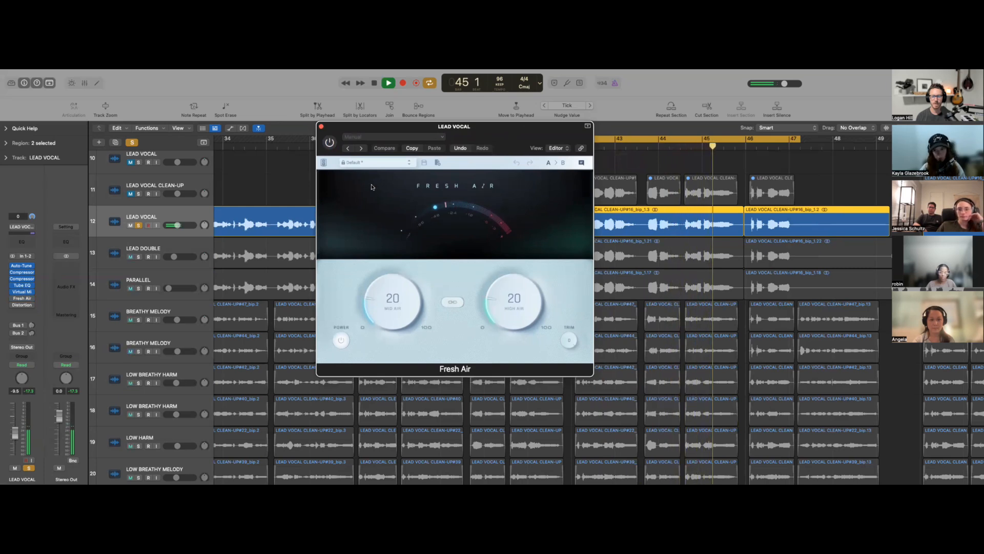
left_click(330, 144)
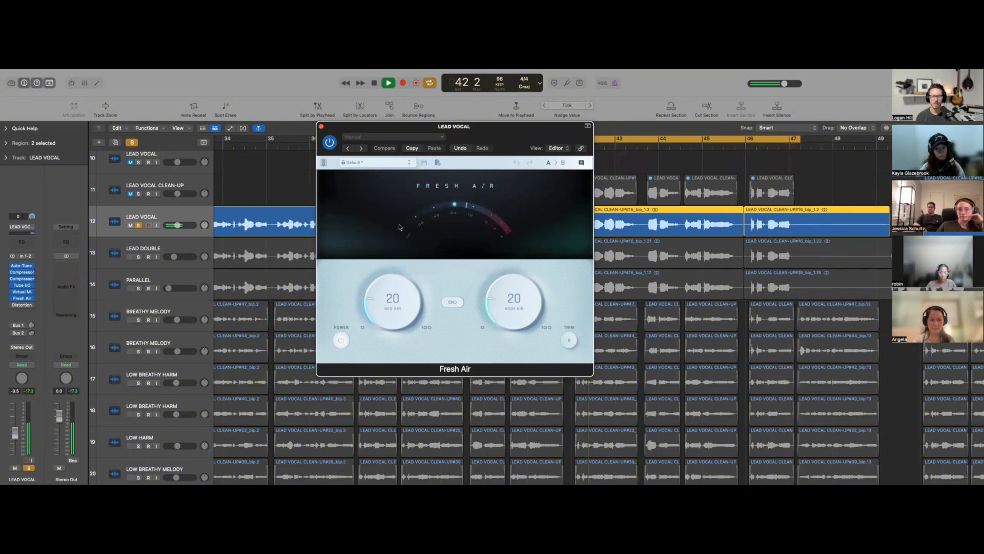
left_click(330, 145)
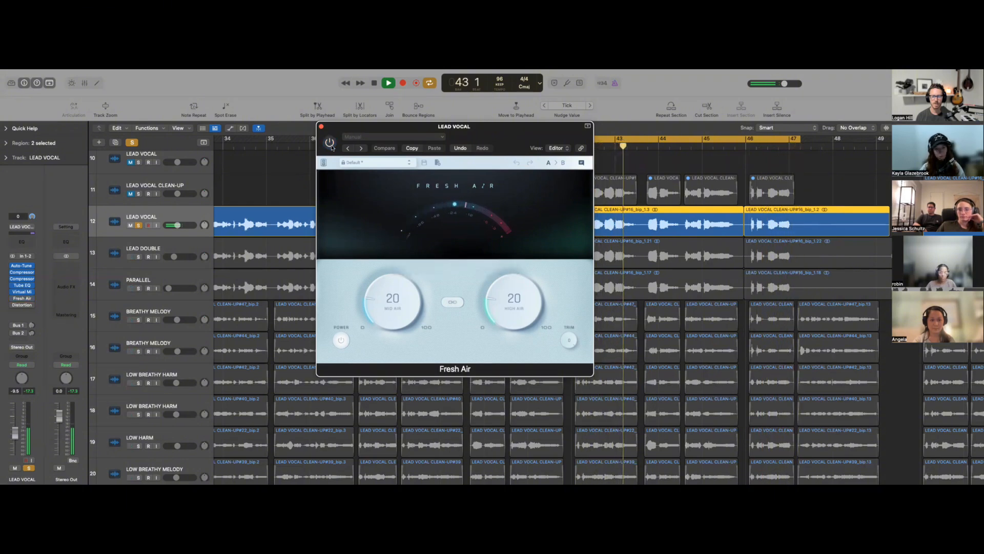
left_click(330, 145)
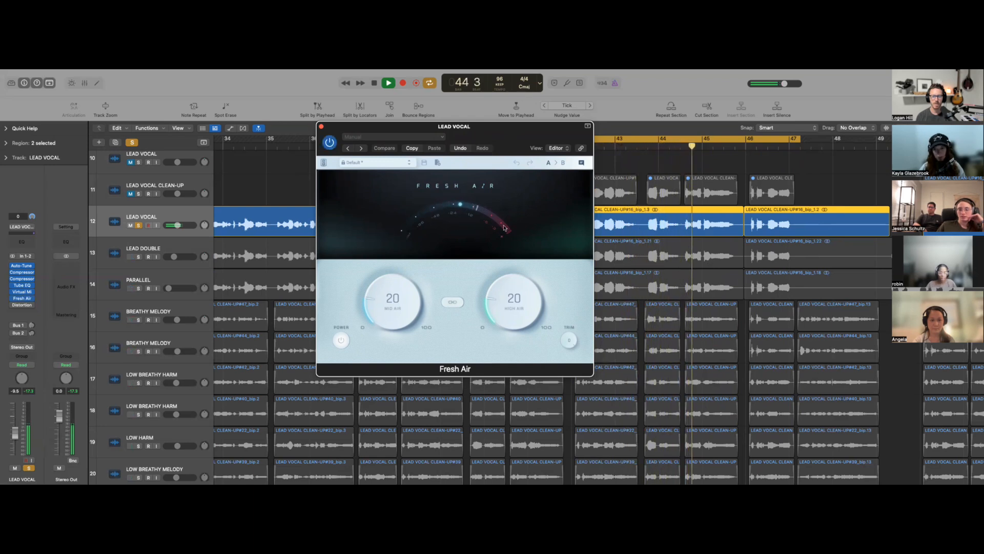
key("space")
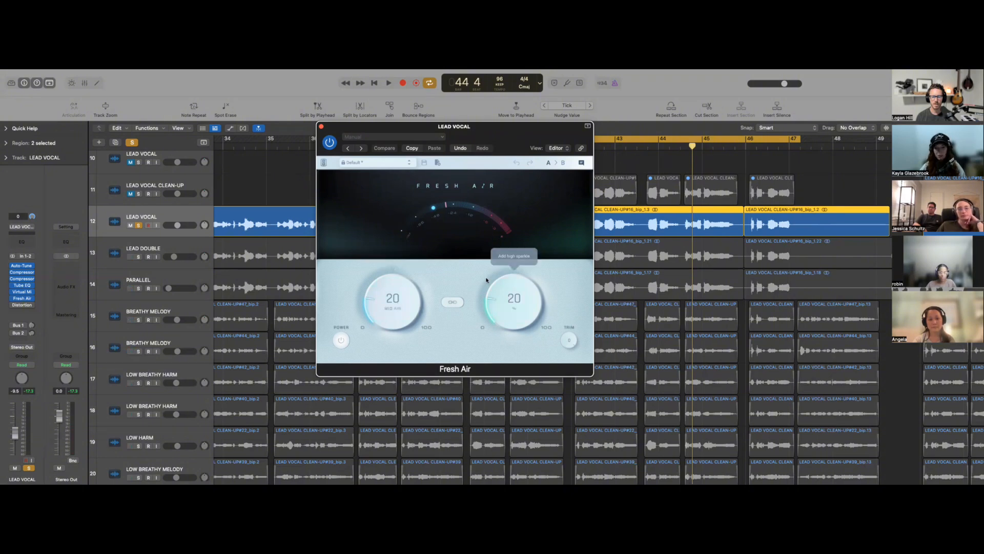
Audition the cycled lead vocal while varying Fresh Air's High Air, return it to 20, stop playback, and close Fresh Air
key("space")
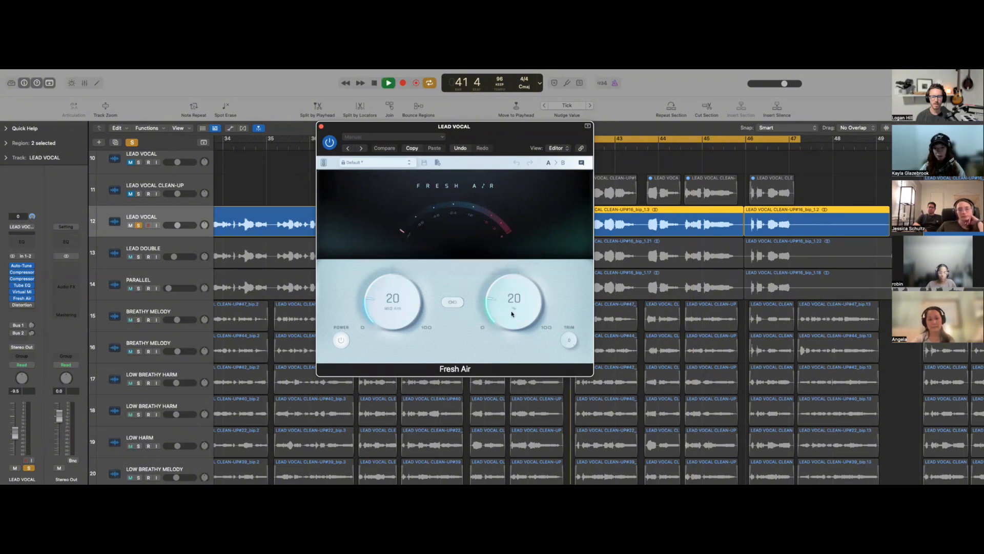
mouse_move(520, 314)
left_mouse_down()
mouse_move(512, 283)
mouse_move(506, 313)
left_mouse_up()
key("space")
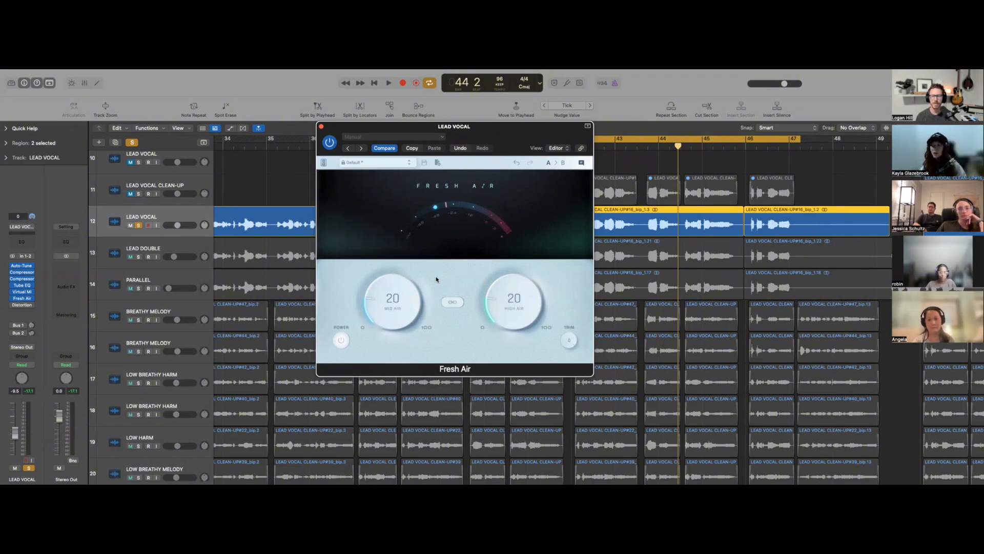
left_click(321, 128)
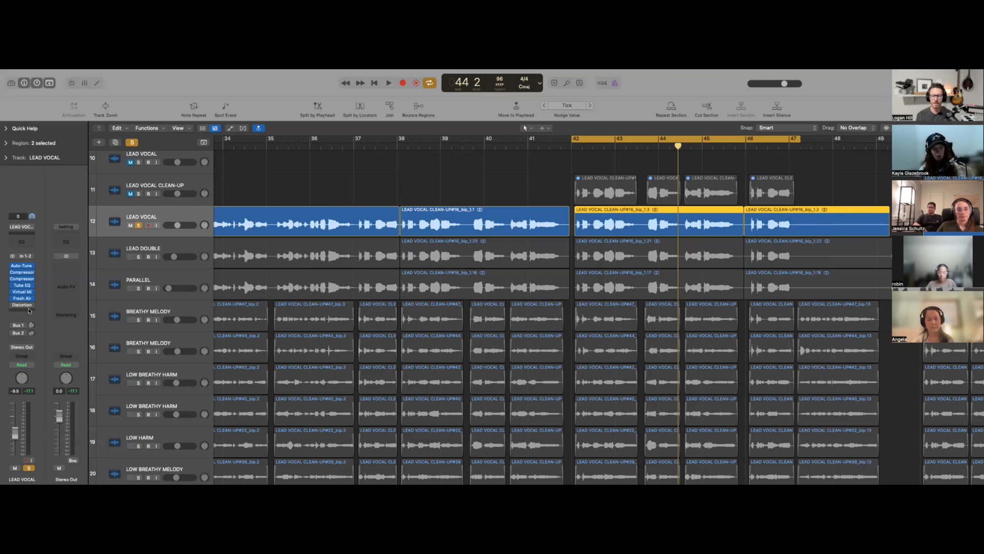
Open the LEAD VOCAL track's Distortion, move its window beside the cycled regions, and check where it sits among the distortion plug-ins
left_click(21, 304)
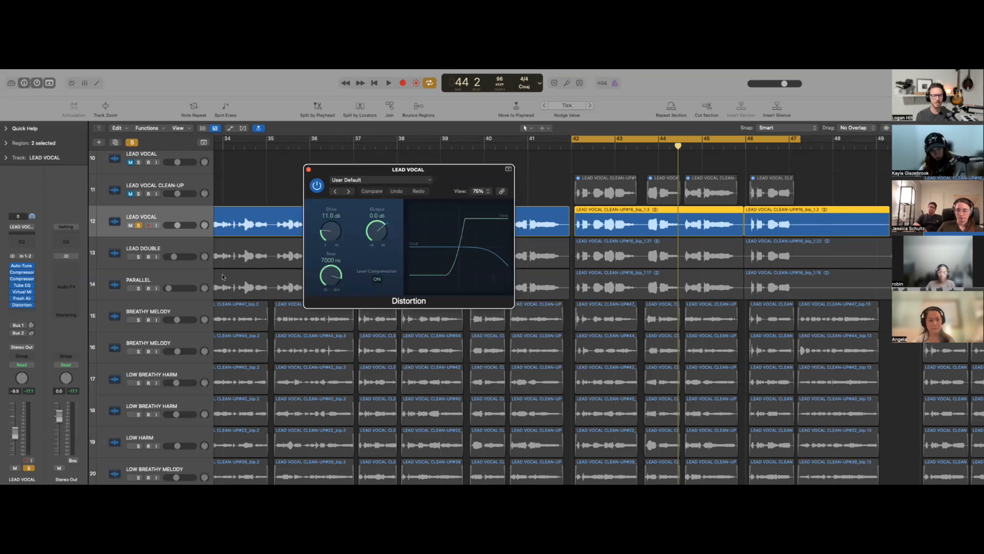
left_click_drag(432, 179, 485, 177)
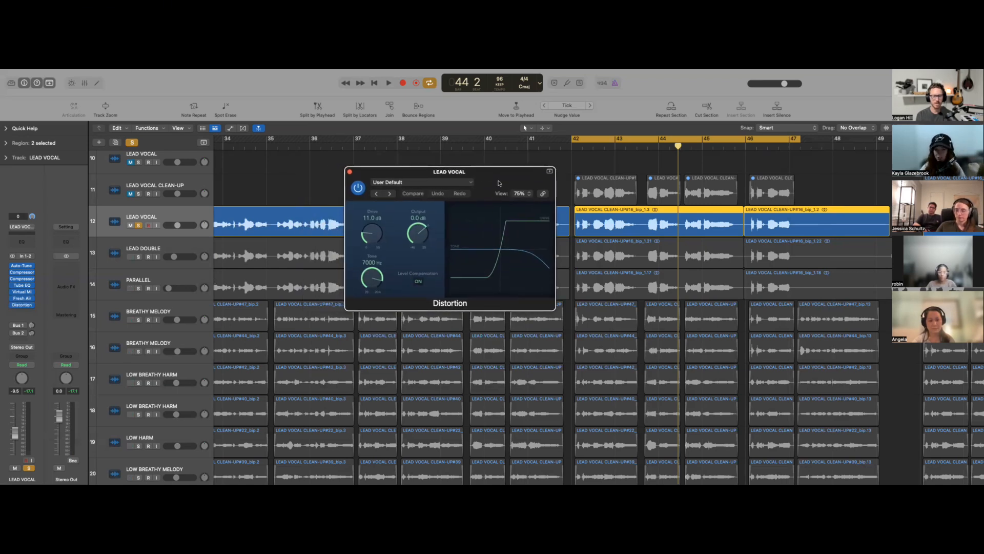
left_click_drag(500, 182, 517, 185)
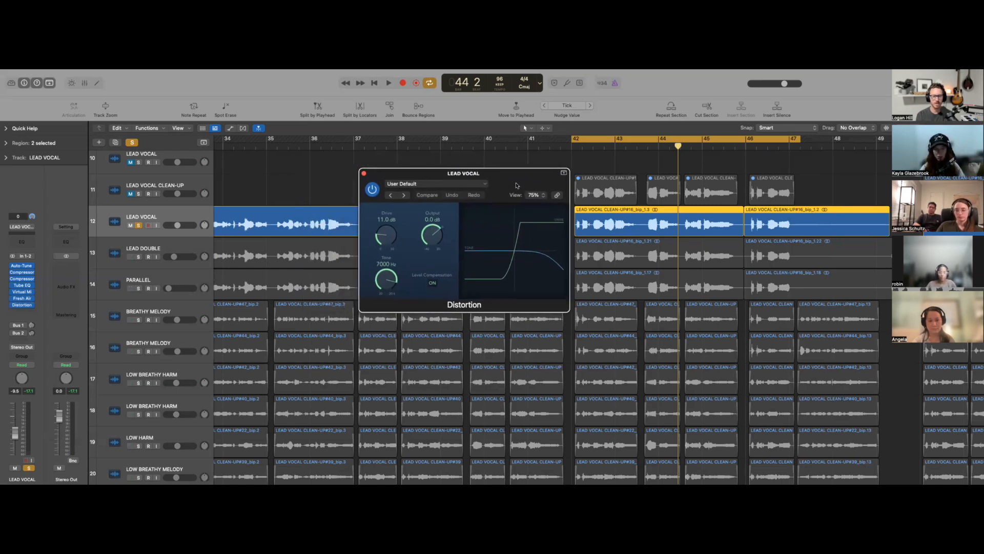
left_click(32, 306)
mouse_move(57, 381)
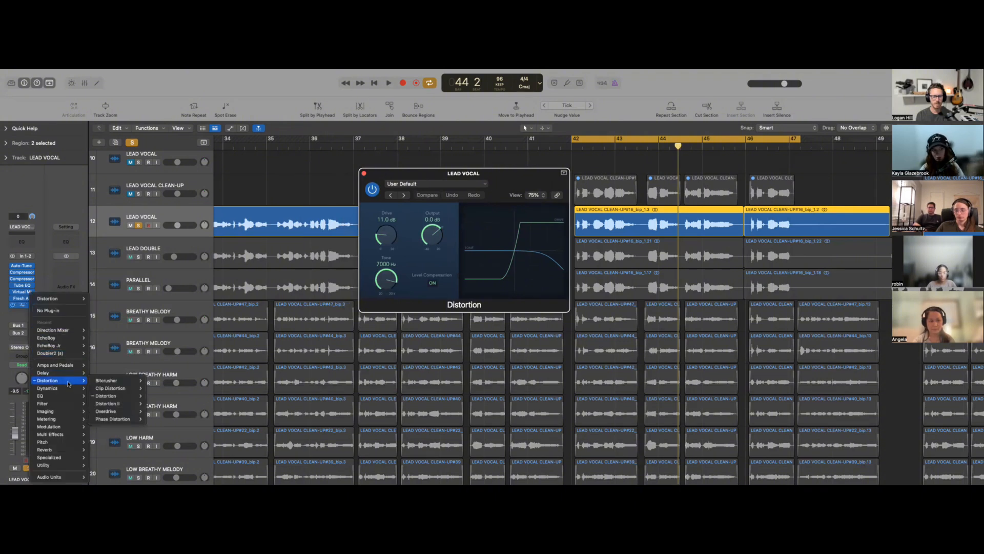
mouse_move(124, 397)
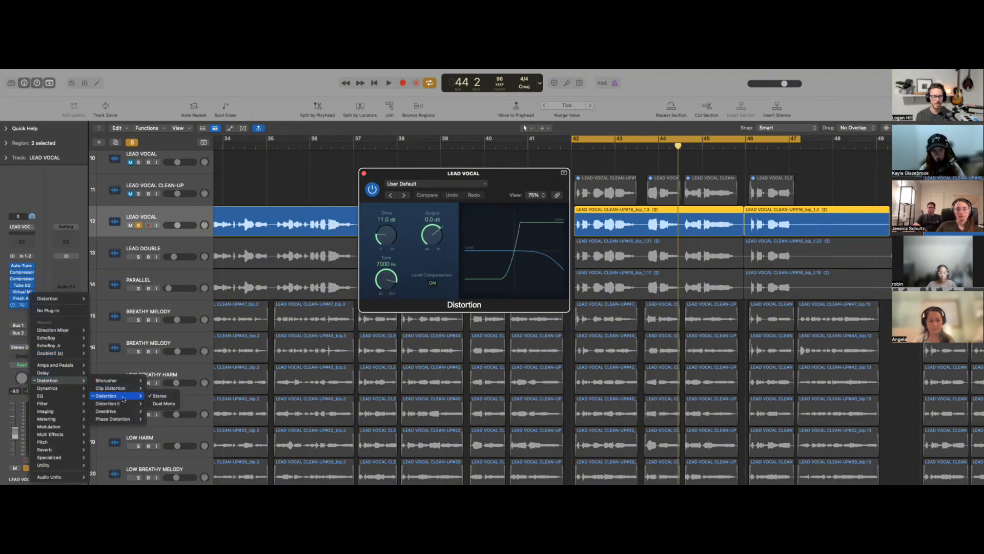
left_click(508, 188)
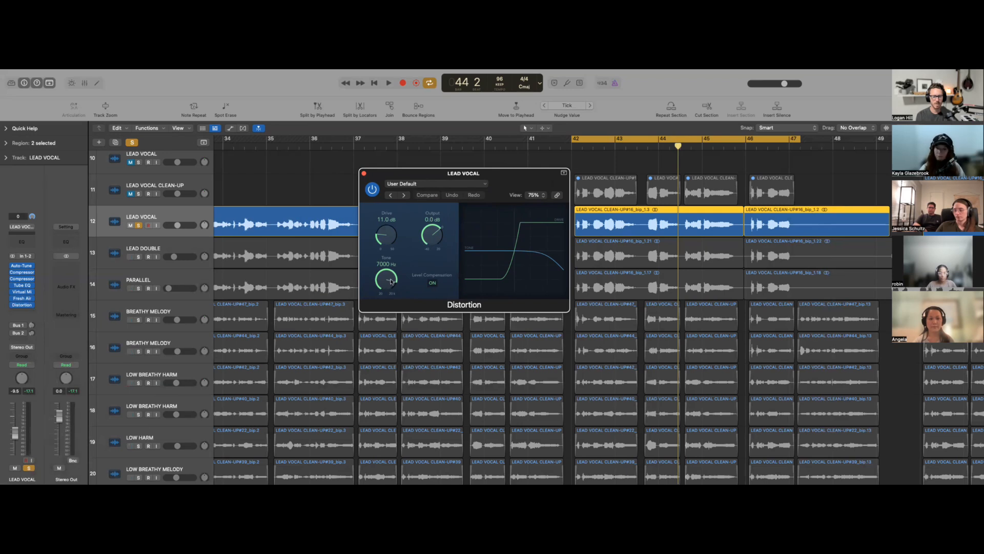
Audition the cycled lead vocal through Distortion, lower its Tone to 6300 Hz, and stop playback
left_click_drag(496, 190, 504, 185)
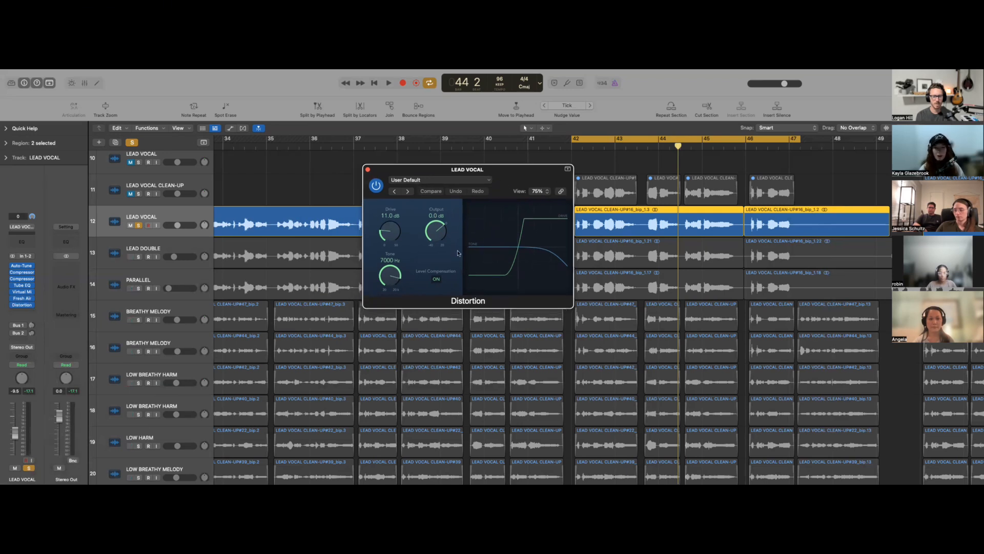
key("space")
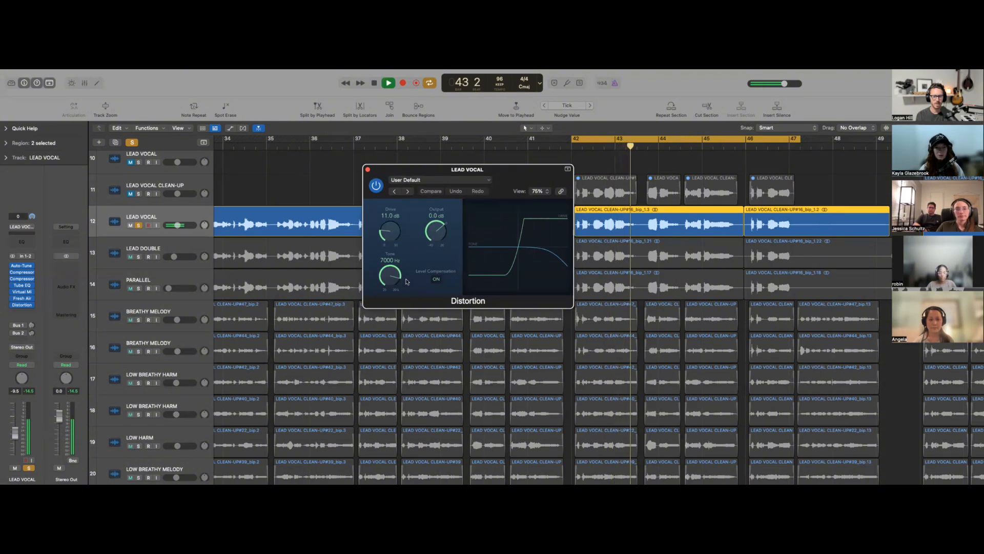
key("space")
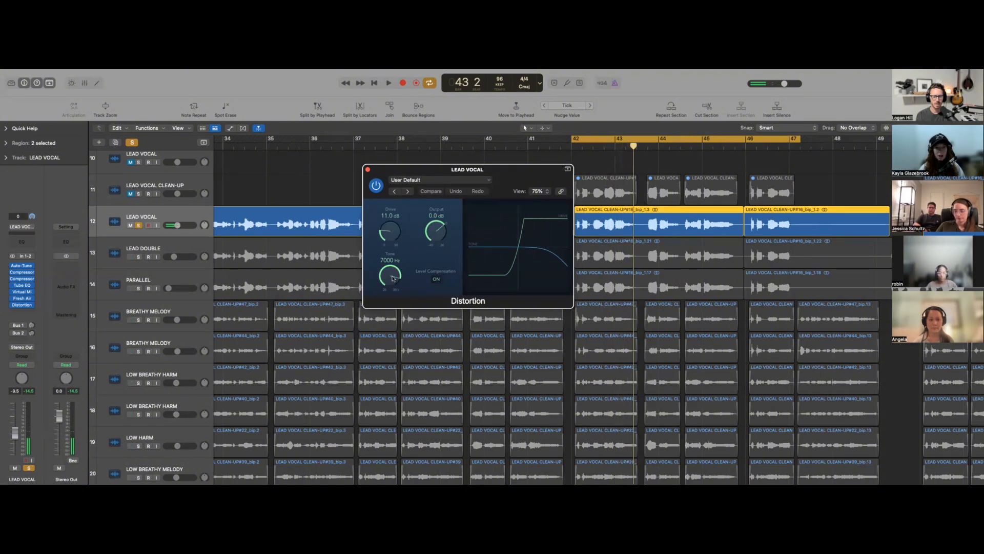
mouse_move(393, 278)
left_mouse_down()
mouse_move(386, 287)
mouse_move(389, 275)
left_mouse_up()
key("space")
key("space")
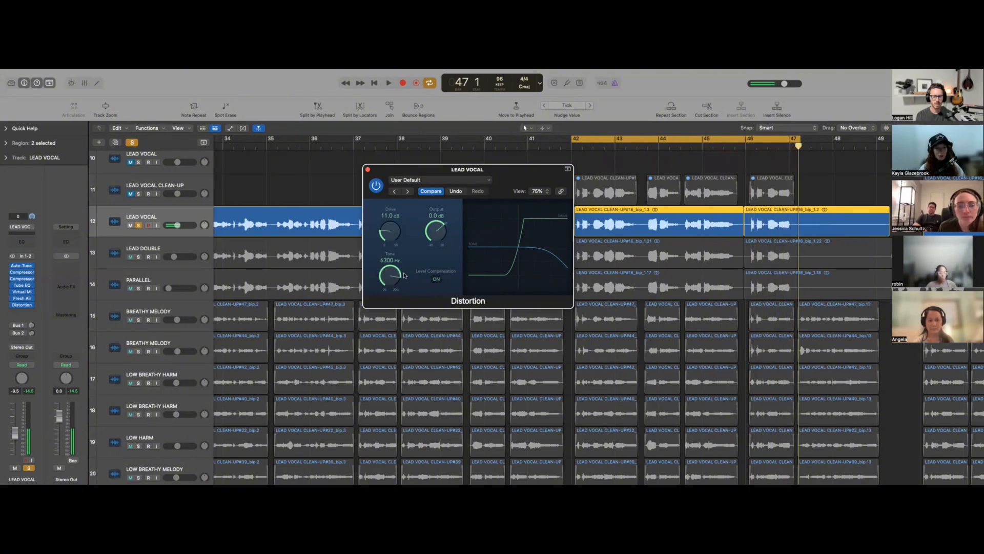
Move the Distortion window clear of the cycled regions, set Drive to 10.0 dB while auditioning, stop playback, and close the plug-in
left_click_drag(513, 176, 507, 156)
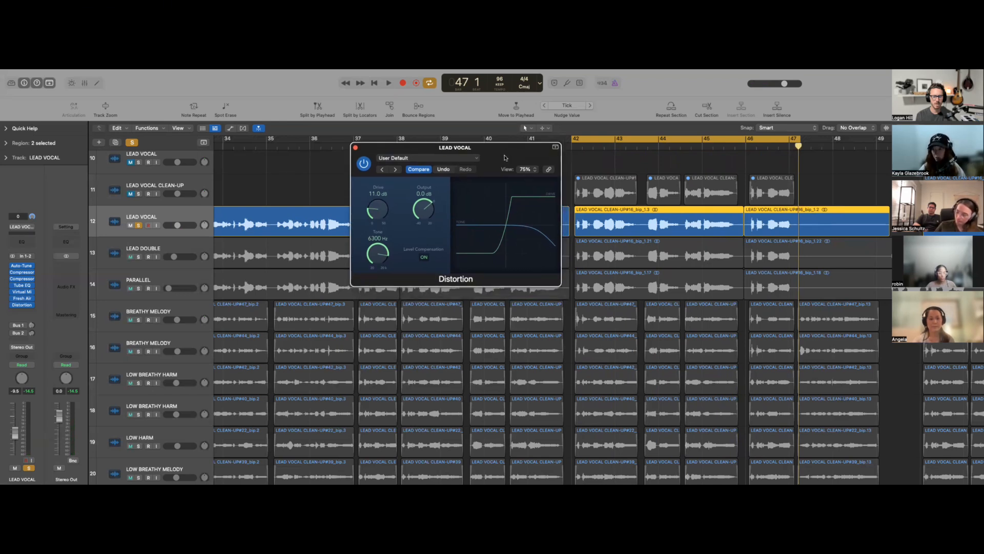
left_click_drag(501, 160, 489, 155)
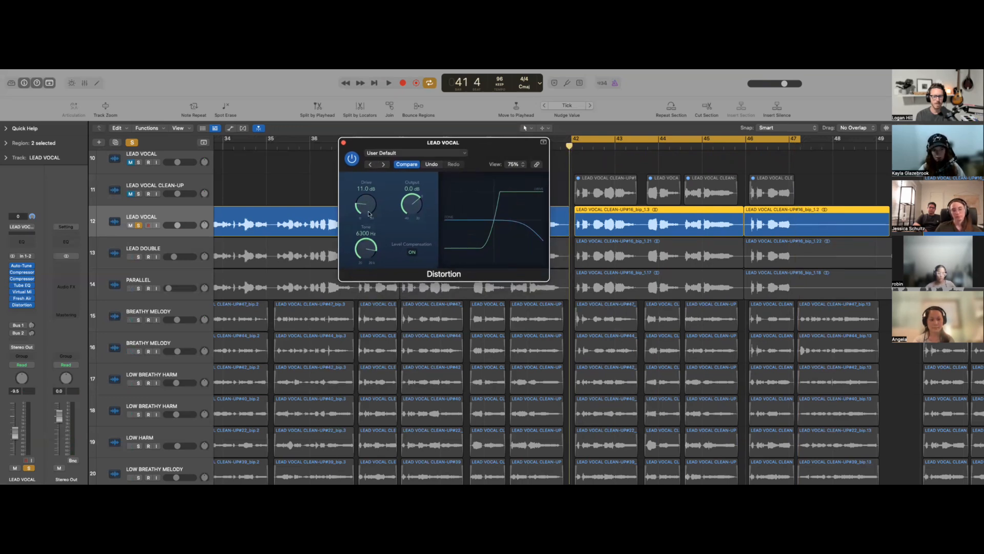
mouse_move(369, 210)
left_mouse_down()
mouse_move(375, 231)
mouse_move(374, 206)
left_mouse_up()
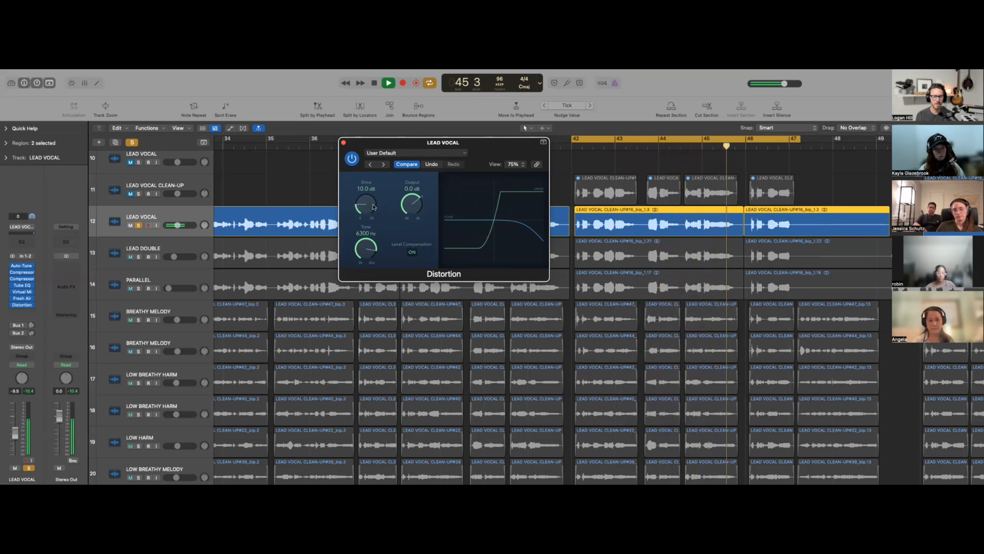
left_click_drag(495, 147, 473, 143)
key("space")
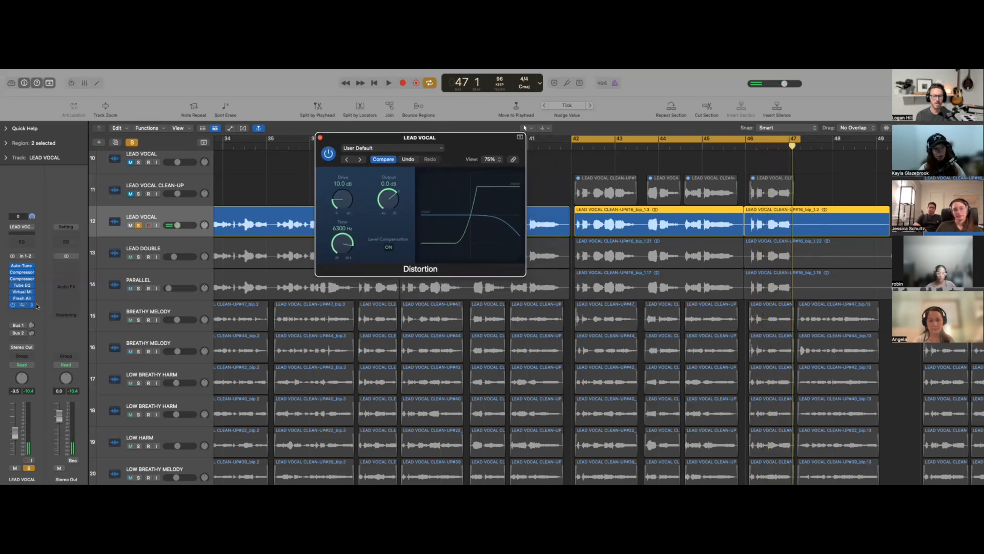
left_click(320, 138)
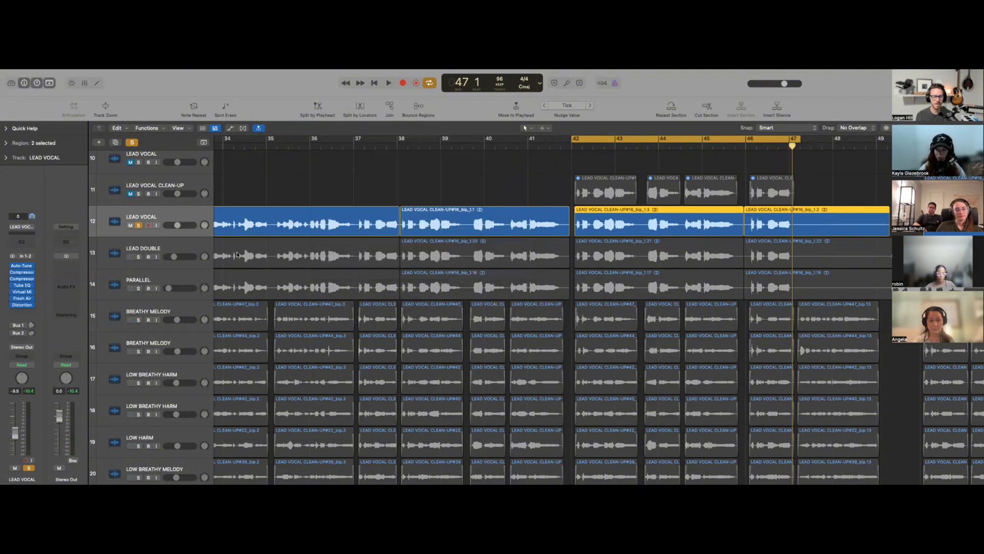
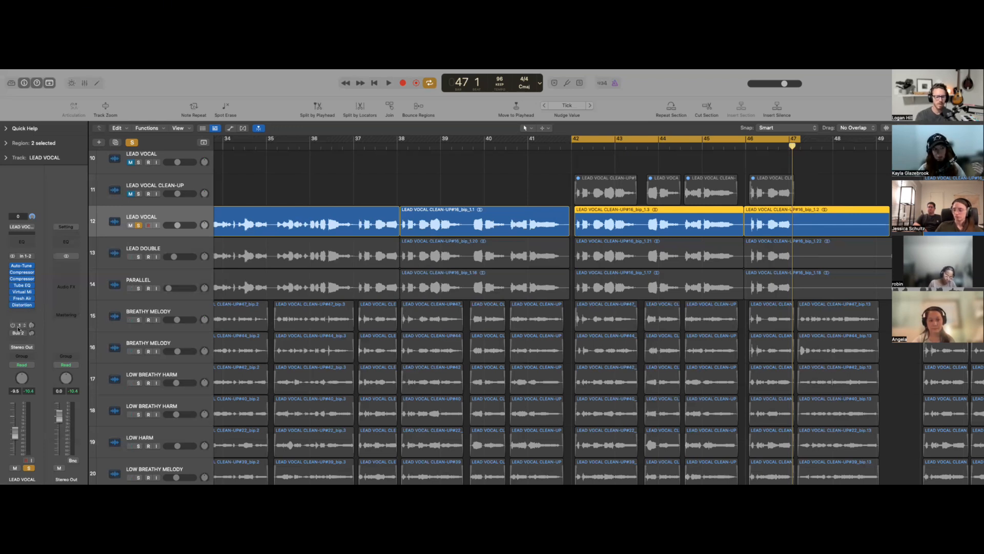
Show the LEAD VOCAL track's Bus 1 Main Reverb channel, open its ValhallaVintageVerb, and reposition the window over the tracks
left_click(19, 326)
left_click(66, 285)
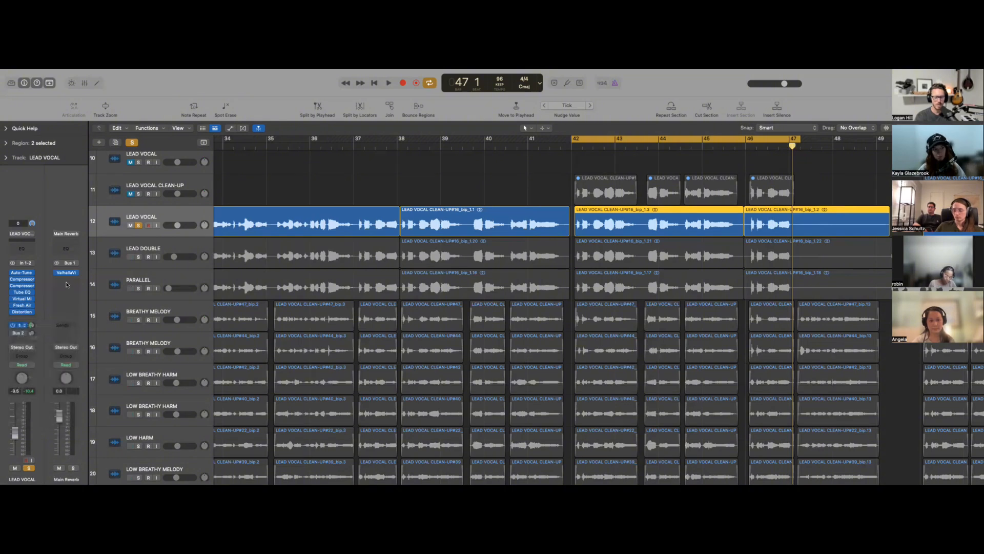
left_click(67, 273)
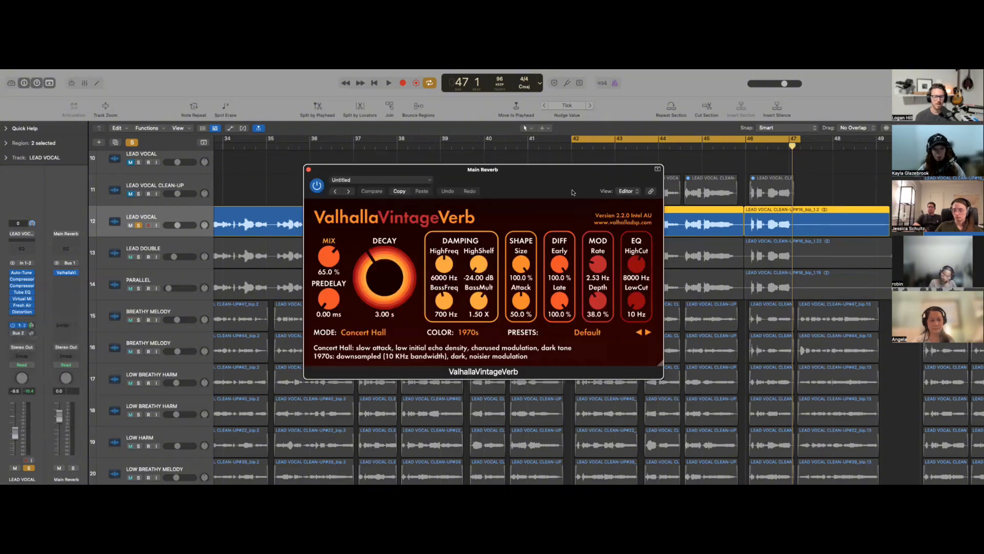
left_click_drag(541, 171, 543, 173)
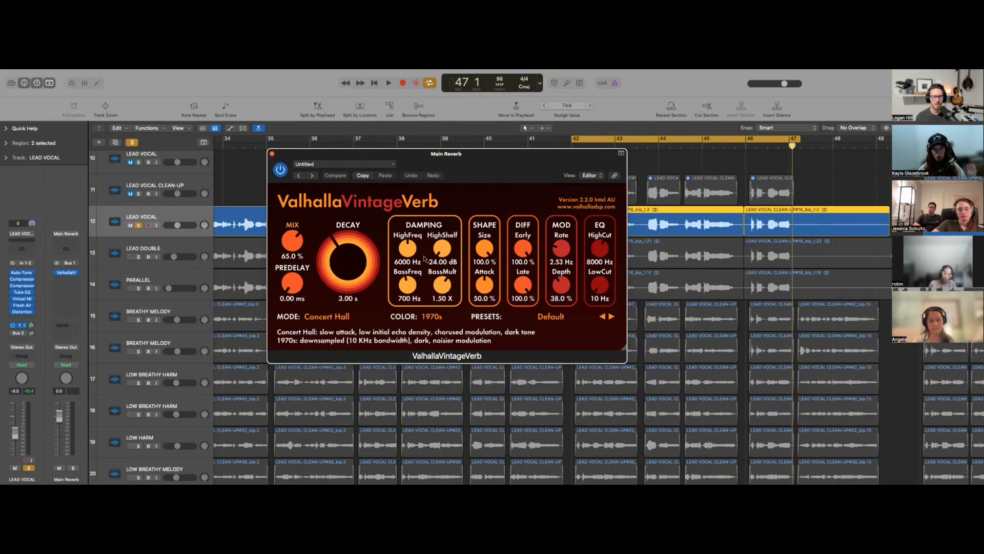
left_click_drag(475, 182, 391, 178)
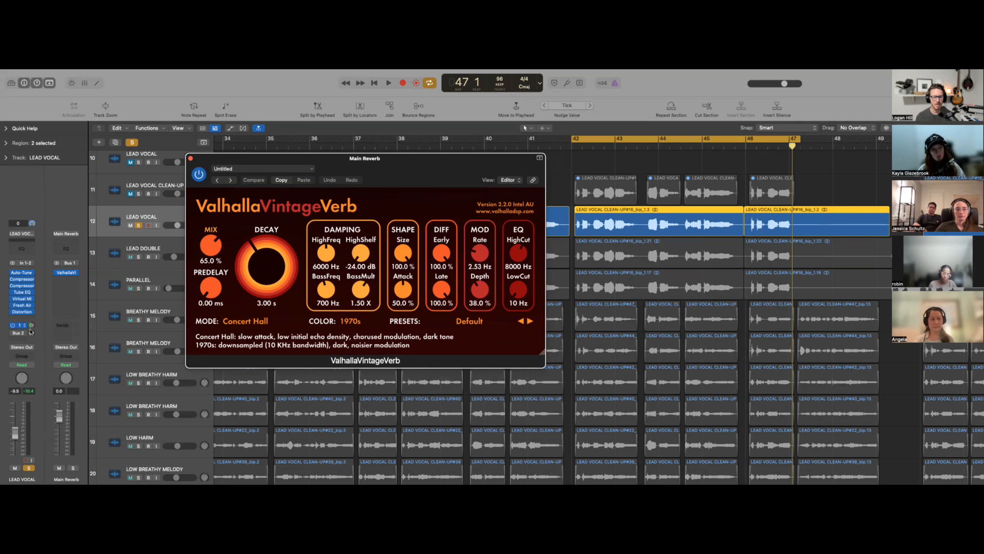
left_click_drag(400, 175, 429, 145)
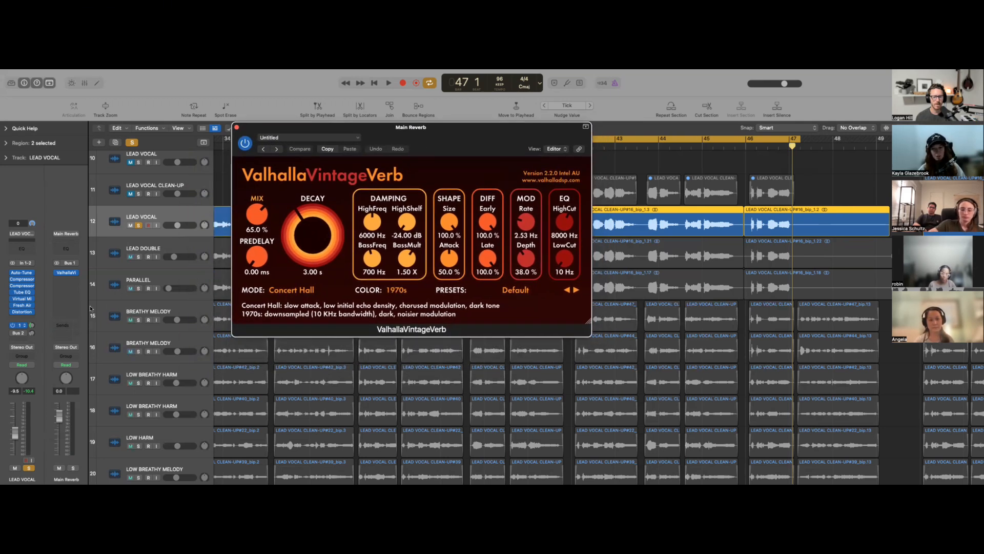
Audition the cycled lead vocal with Main Reverb while varying the Bus 1 send level, uncover the cycled regions, and stop playback
key("space")
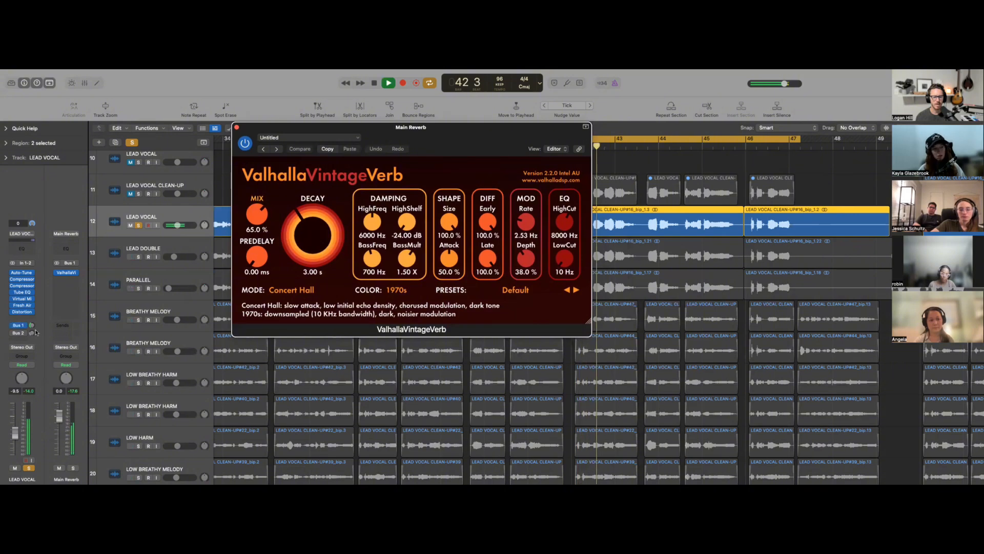
left_click_drag(31, 327, 31, 335)
left_click_drag(477, 140, 489, 220)
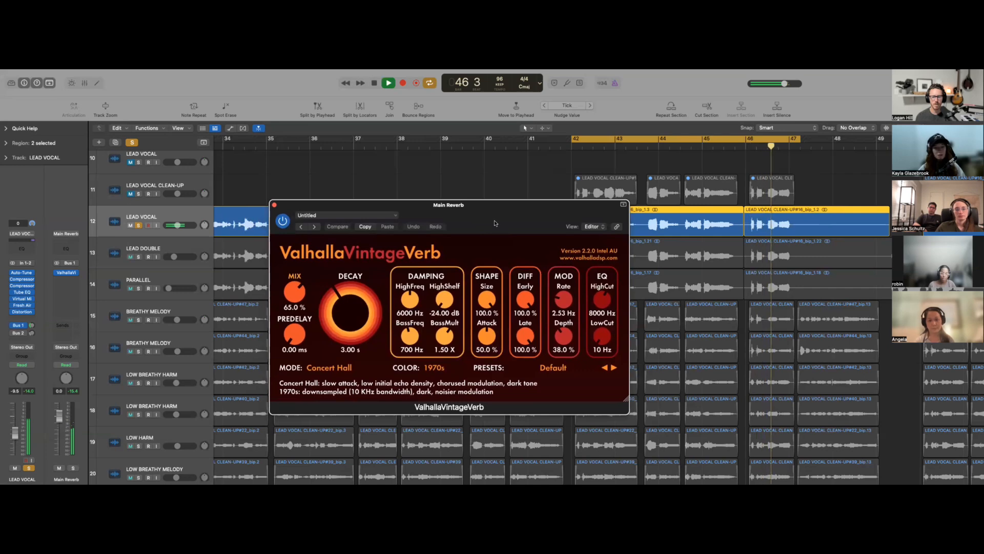
key("space")
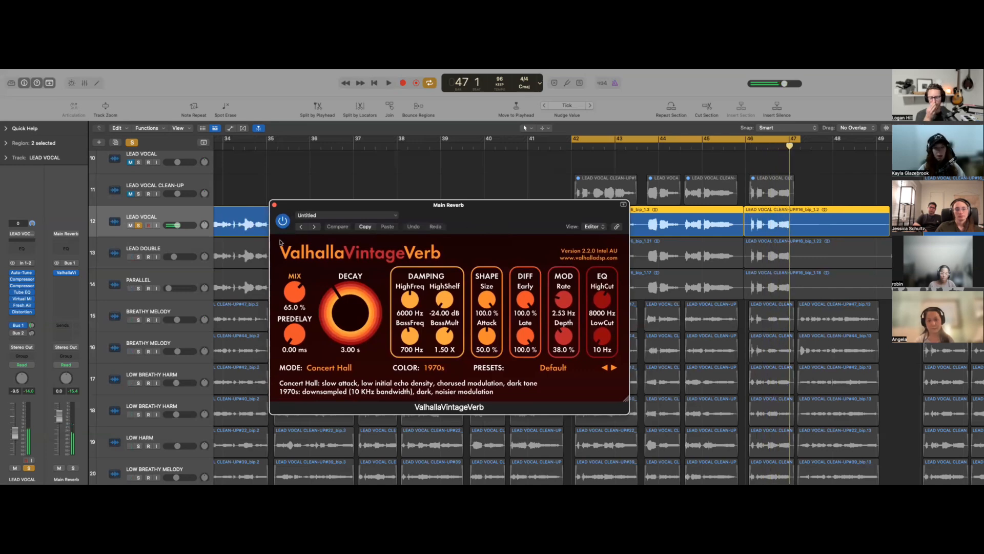
Clear the lead vocal's solo, mute the vocal tracks from LEAD VOCAL through AD LIBS, and move the reverb window off the cycled regions
left_click(193, 251)
scroll(208, 358, "down", 6)
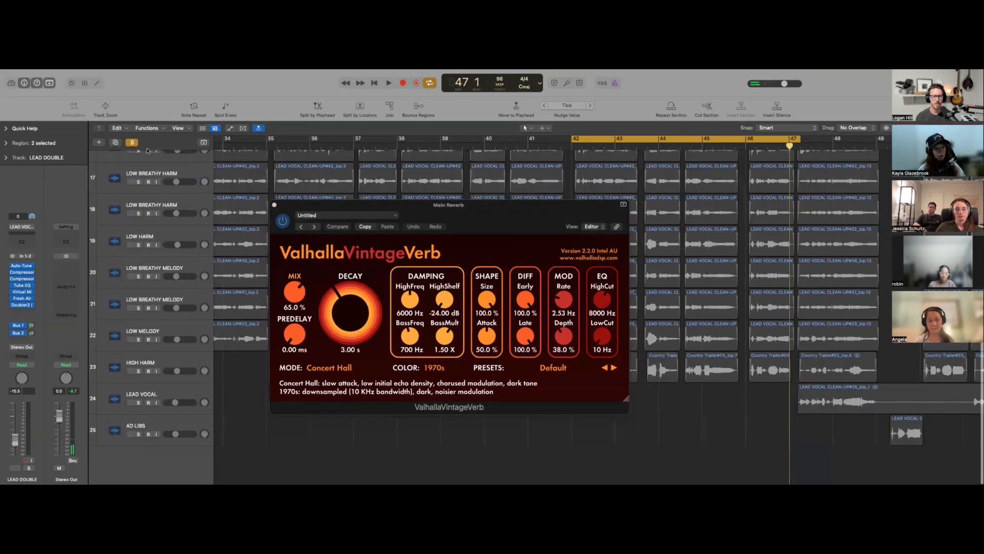
key("ctrl+s")
left_click(175, 421, "shift")
left_click(130, 435)
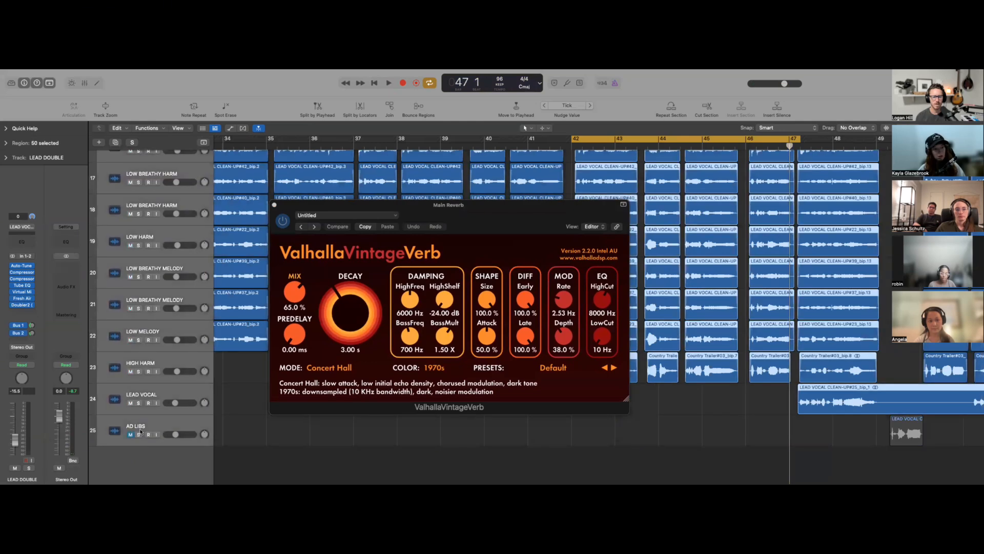
scroll(204, 400, "up", 5)
scroll(204, 400, "up", 2)
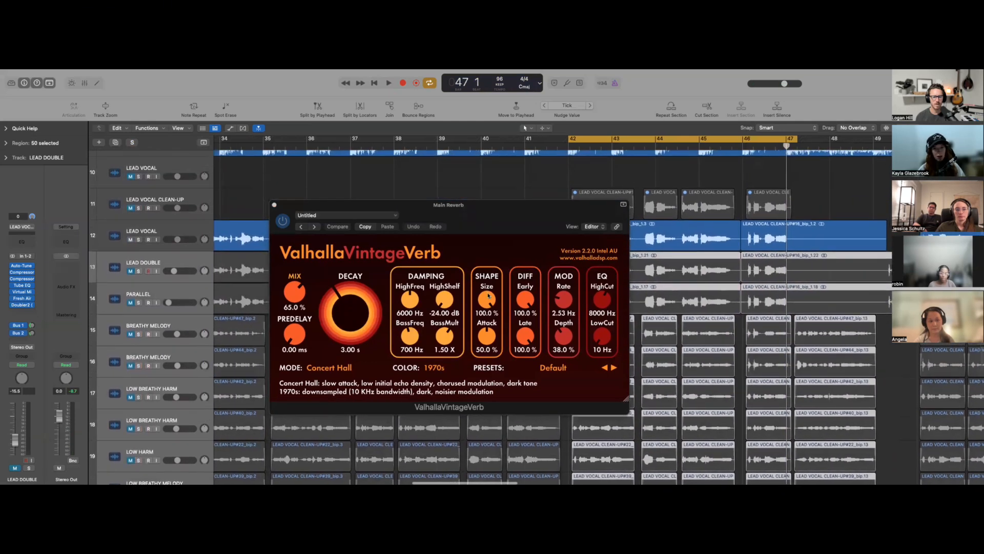
left_click_drag(523, 210, 454, 163)
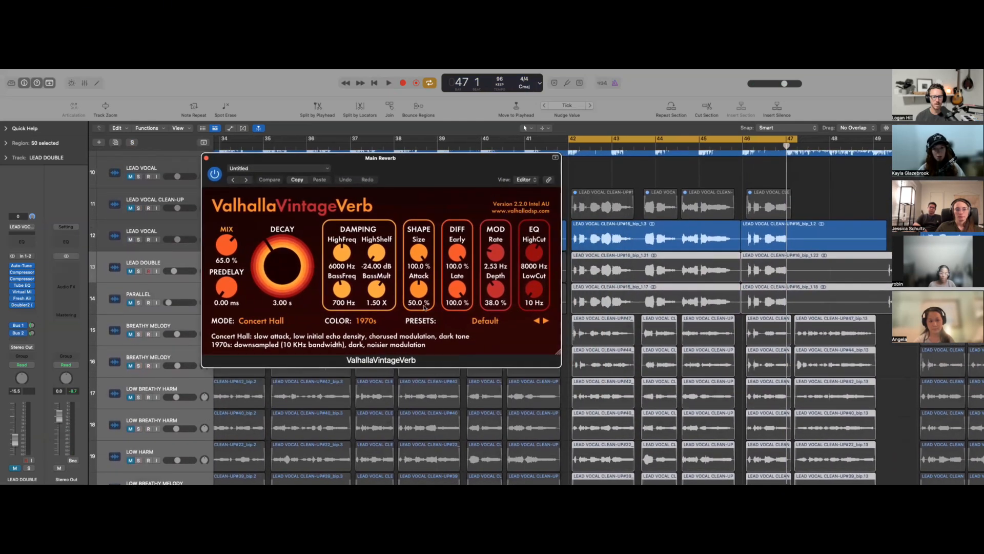
Adjust the LEAD DOUBLE channel's Bus 1 send level to the Main Reverb during cycled playback, closing the reverb window when finished
key("space")
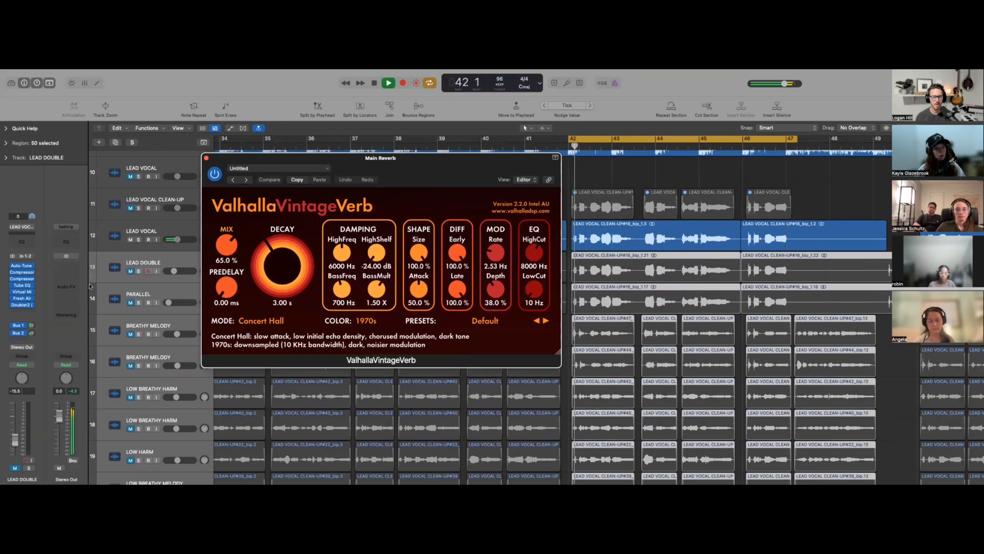
left_click(32, 325)
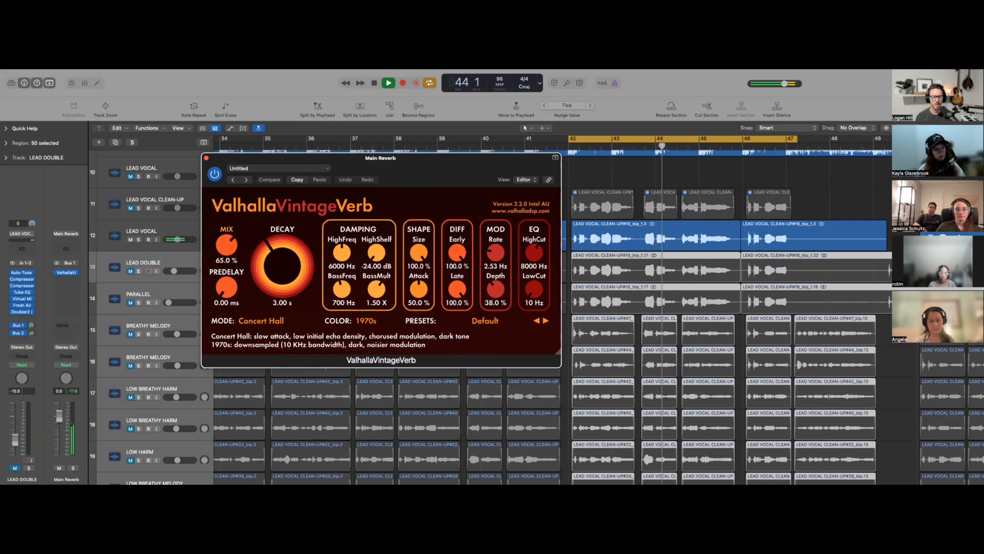
left_click(32, 325)
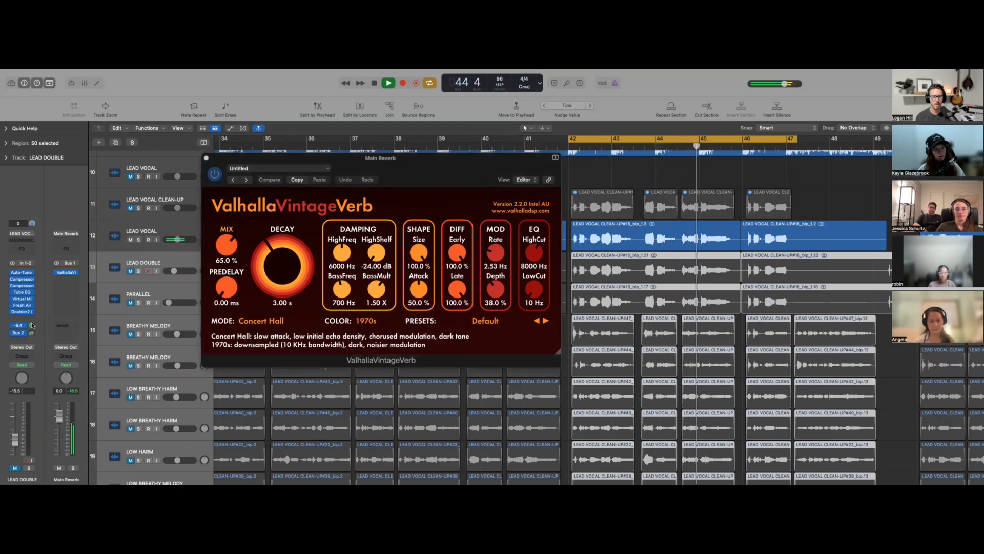
left_click_drag(32, 325, 30, 326)
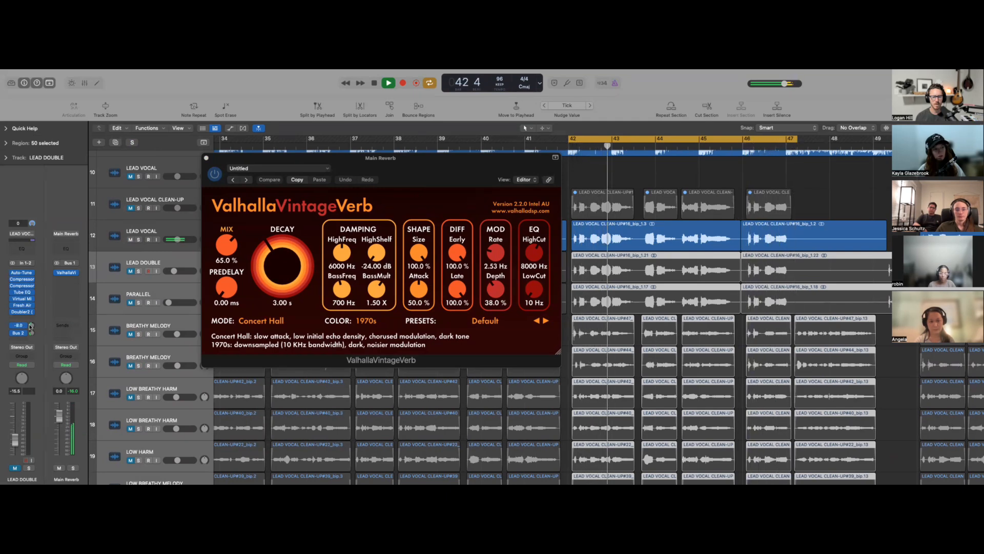
left_click_drag(392, 162, 417, 148)
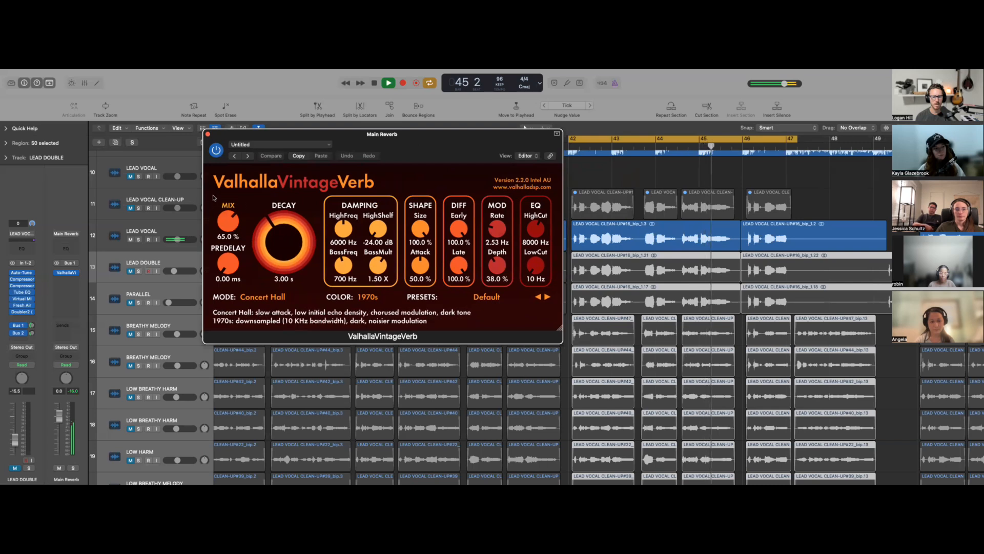
key("super+w")
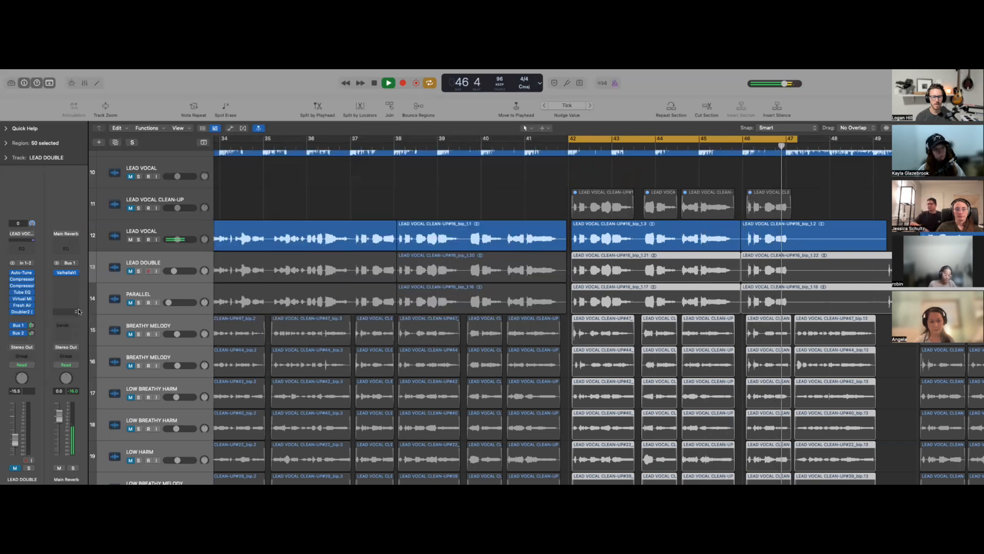
key("space")
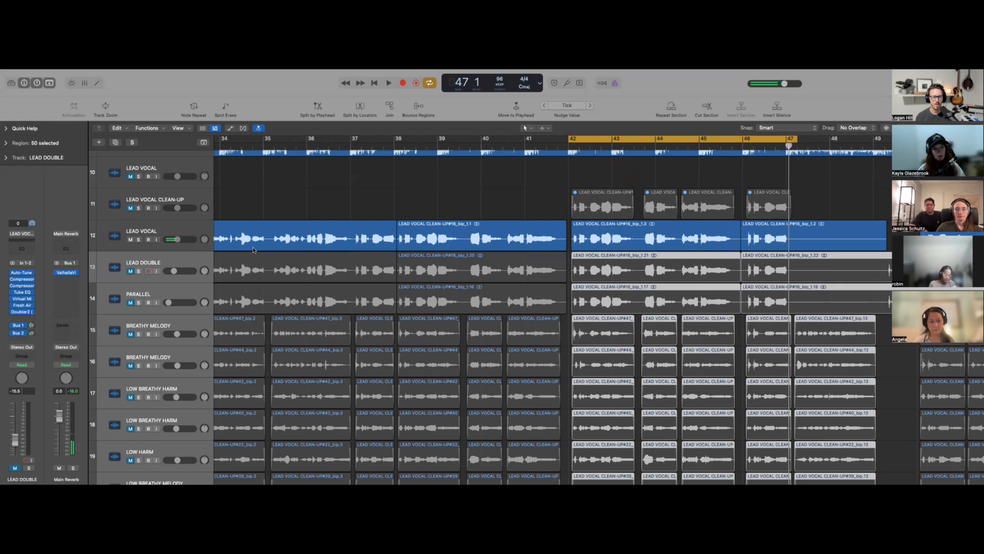
Solo the LEAD VOCAL track and reassign the LEAD DOUBLE channel's first send from Main Reverb to Bus 5
left_click(139, 240)
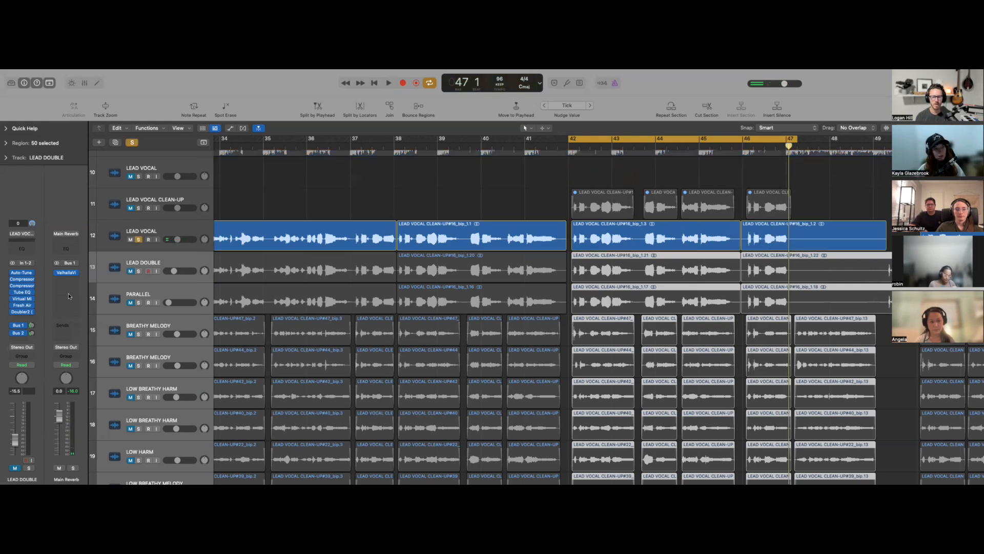
left_click(20, 333)
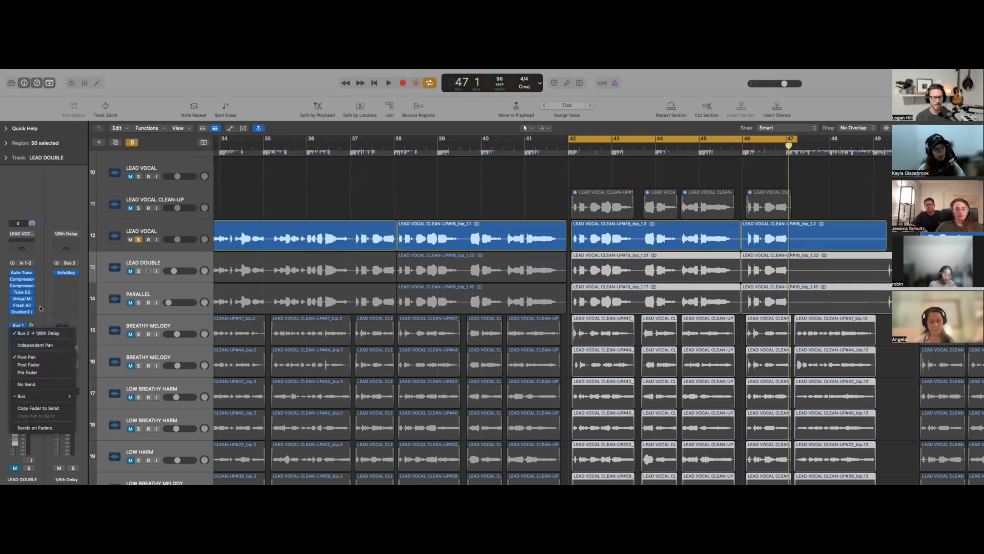
left_click(36, 333)
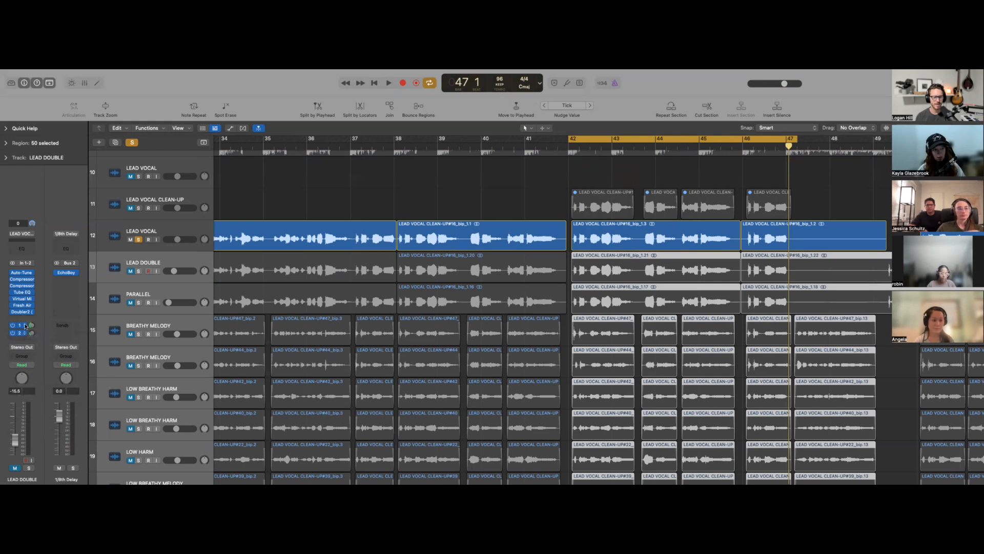
left_click(25, 326)
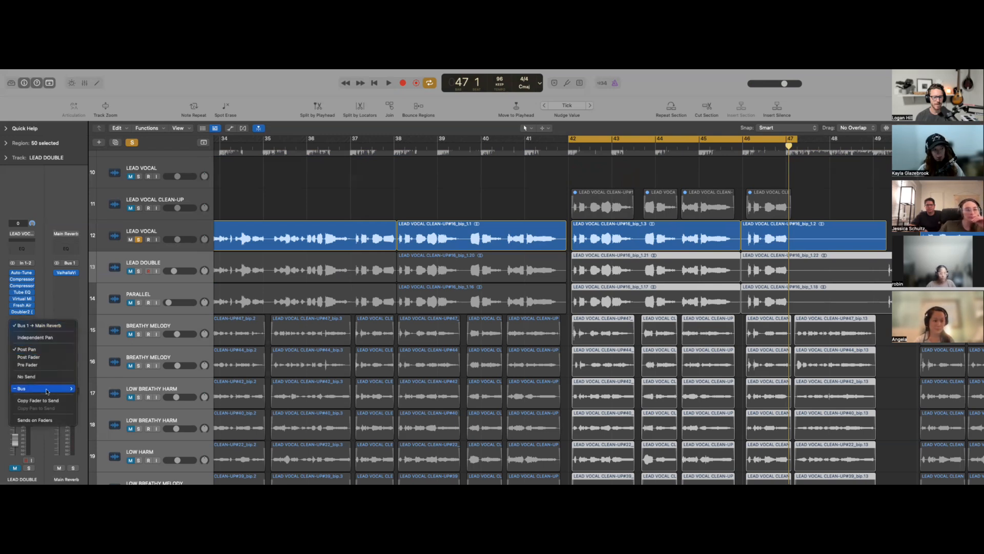
mouse_move(47, 392)
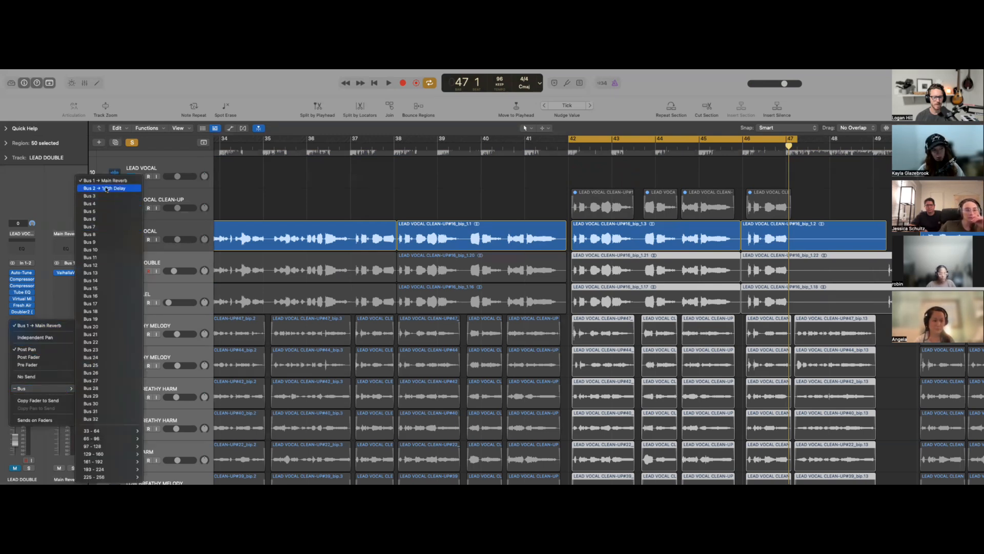
left_click(107, 216)
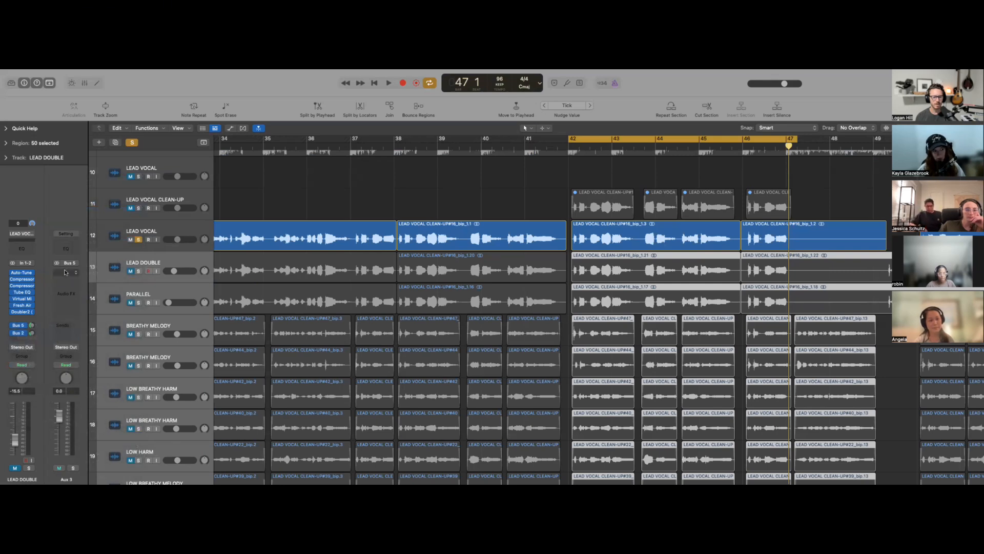
Insert a stereo ValhallaVintageVerb from Valhalla DSP on the new Bus 5 aux channel
left_click(68, 272)
mouse_move(108, 444)
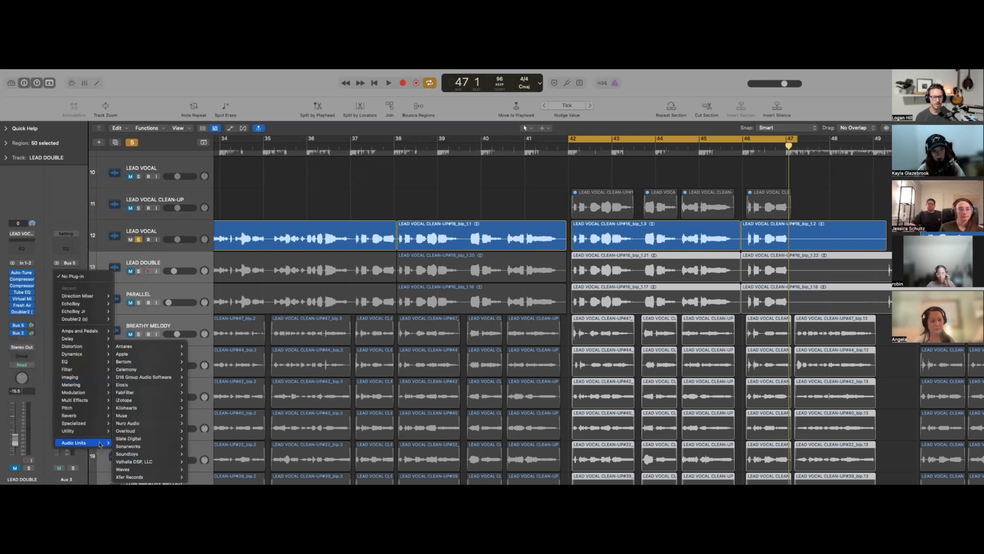
mouse_move(142, 462)
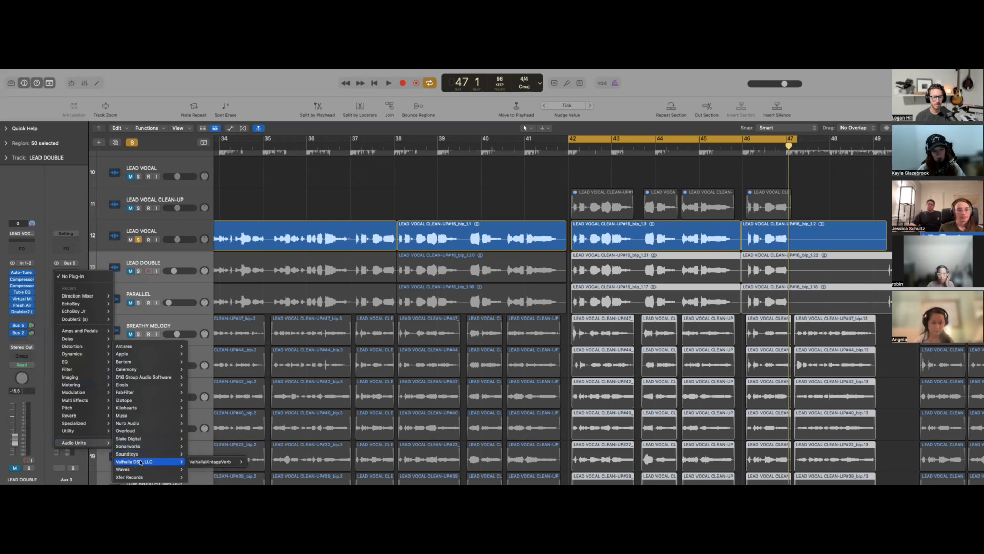
mouse_move(216, 463)
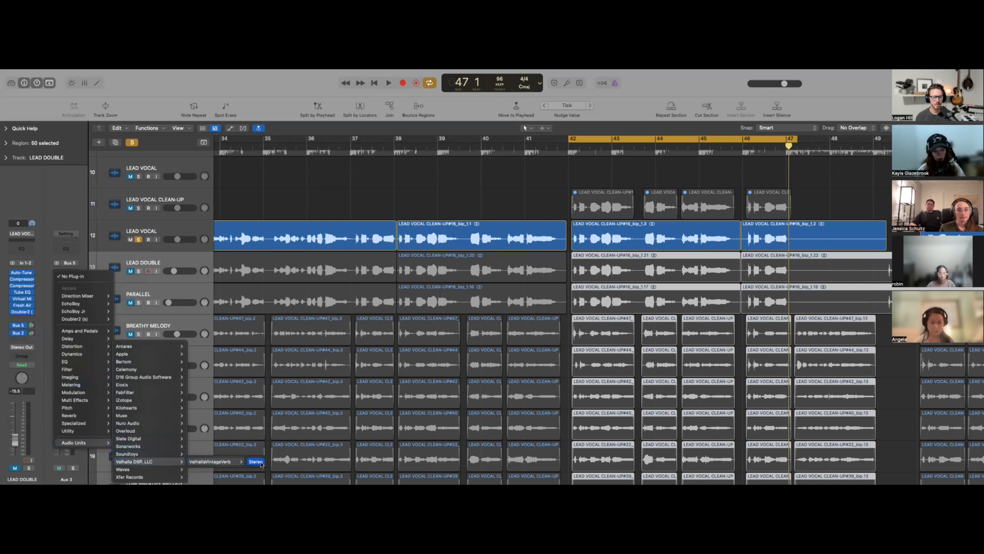
left_click(256, 462)
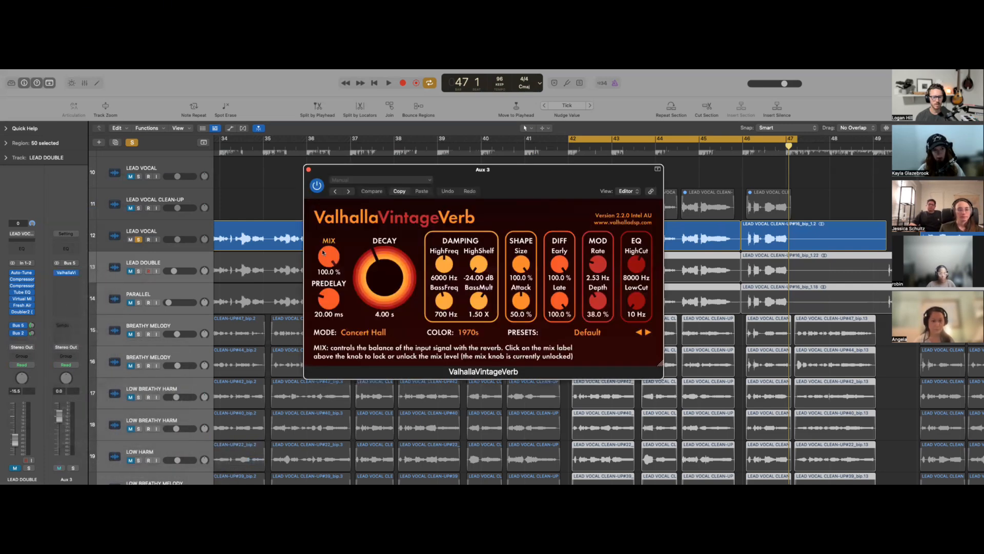
Set the new reverb's mix to 65%, decay to 3.00 s and predelay to 0.00 ms, and close its window
left_click_drag(325, 253, 320, 266)
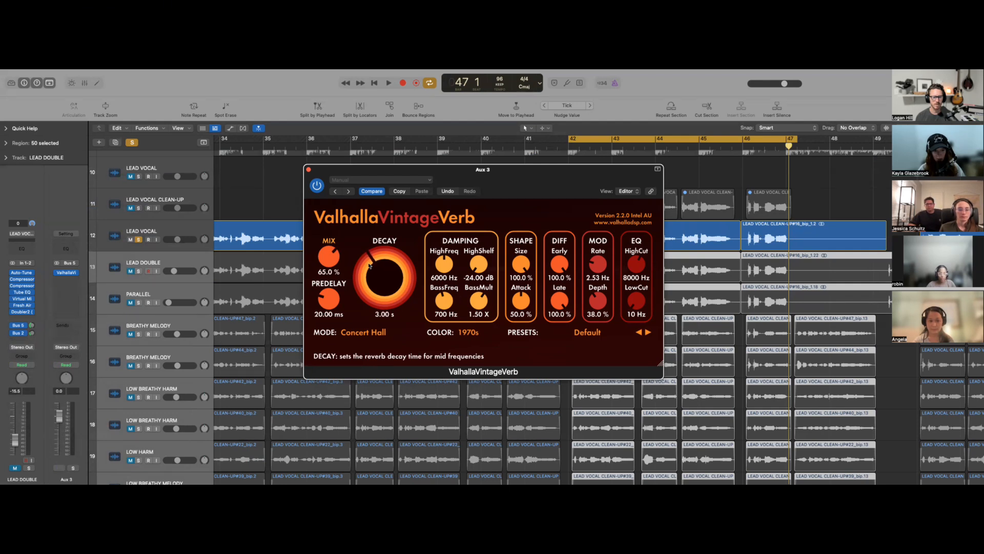
left_click_drag(329, 299, 326, 329)
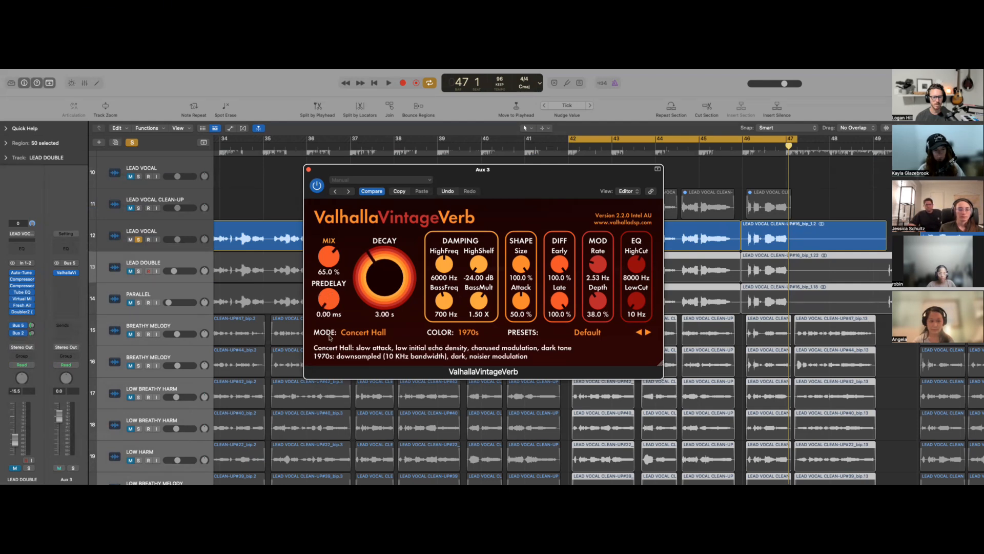
left_click(308, 169)
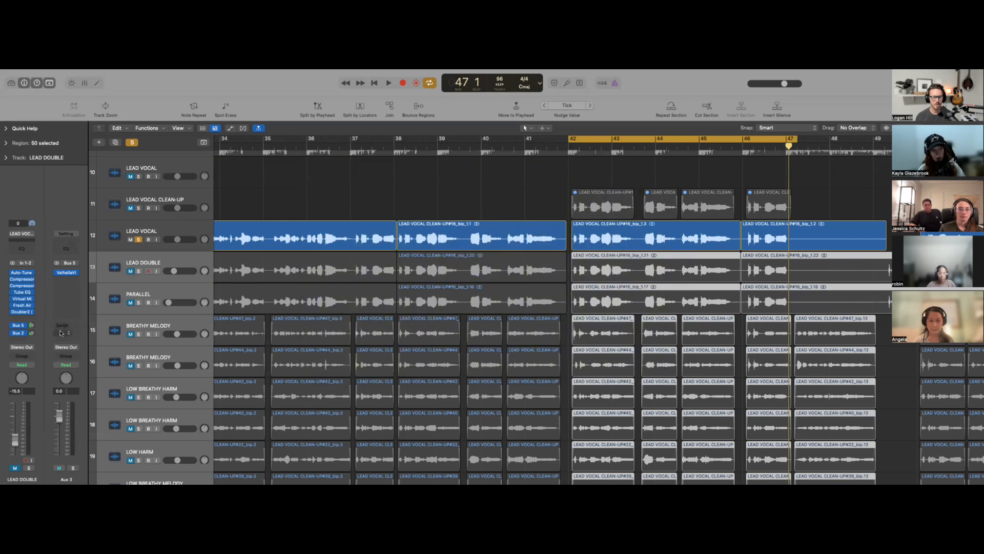
Route the LEAD DOUBLE channel's first send back to Bus 1 Main Reverb and keep its second on Bus 2 1/8th Delay
left_click(25, 329)
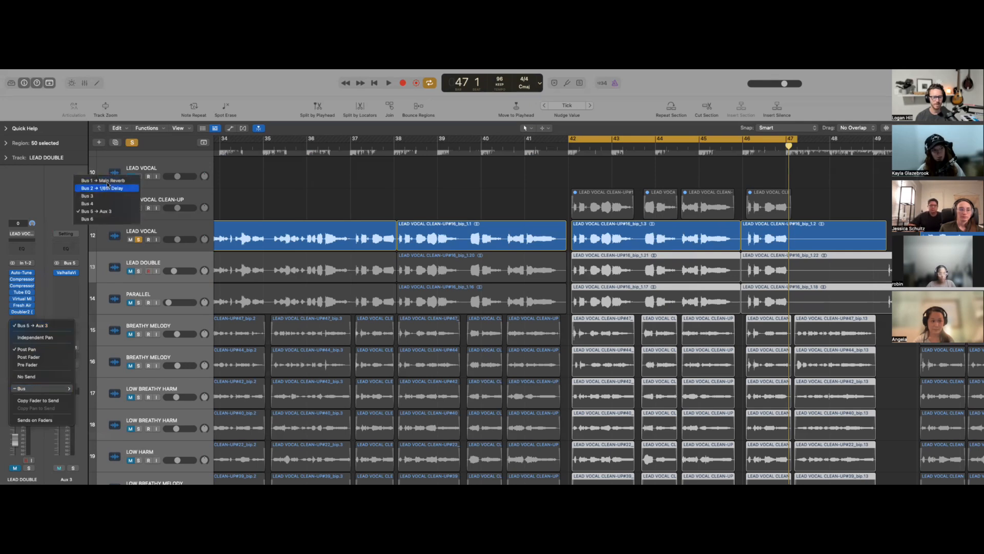
left_click(102, 181)
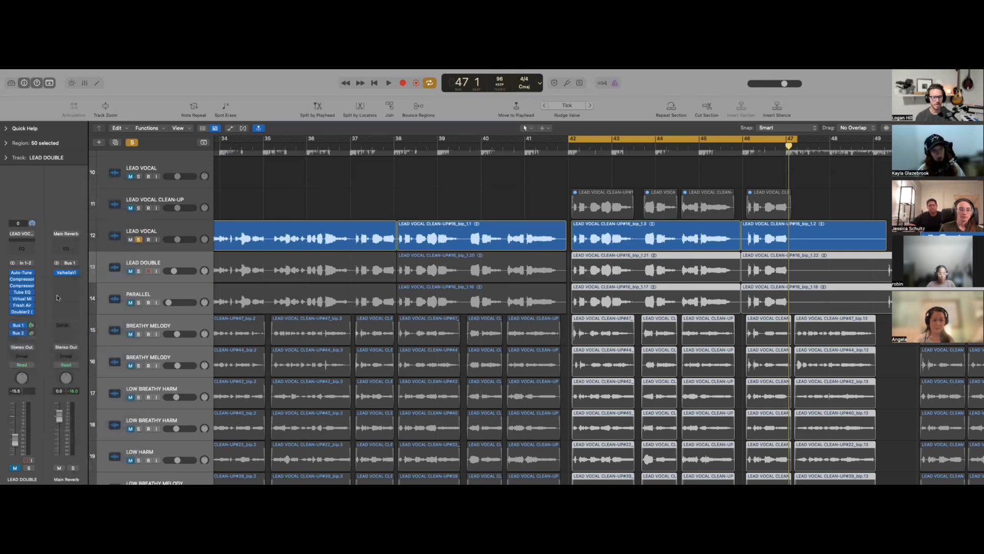
left_click(23, 334)
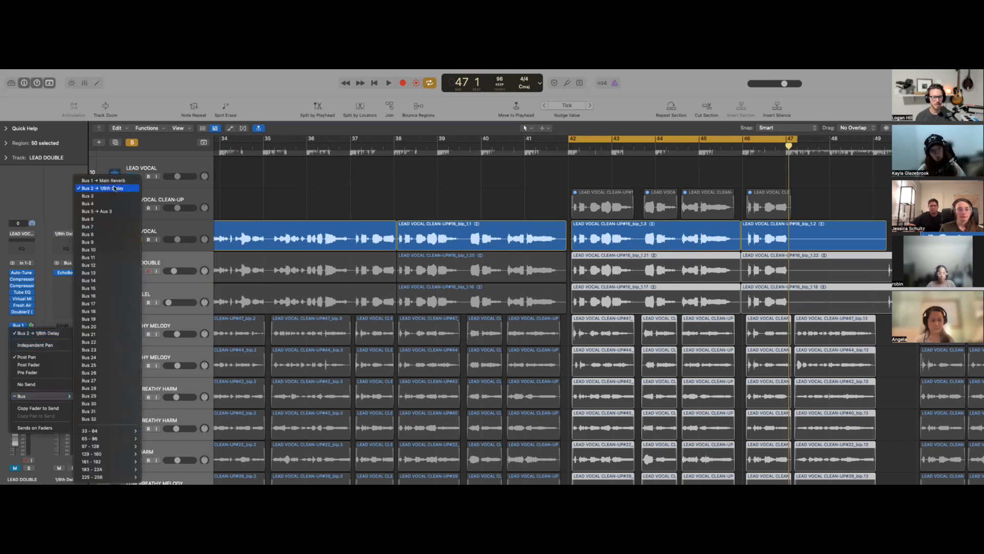
left_click(115, 188)
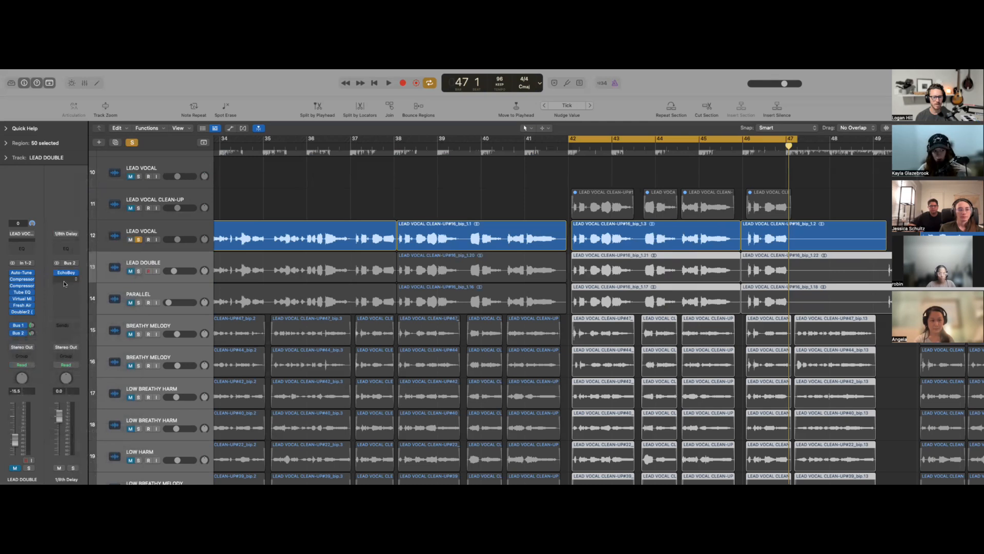
Open EchoBoy on the 1/8th Delay channel and review its settings, briefly auditioning the soloed vocal section
left_click(66, 272)
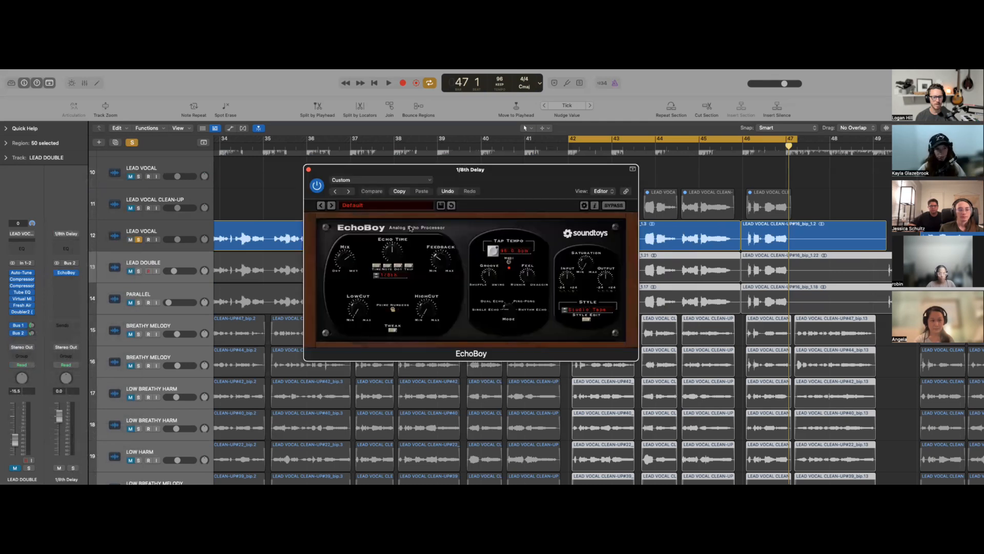
left_click_drag(506, 182, 527, 188)
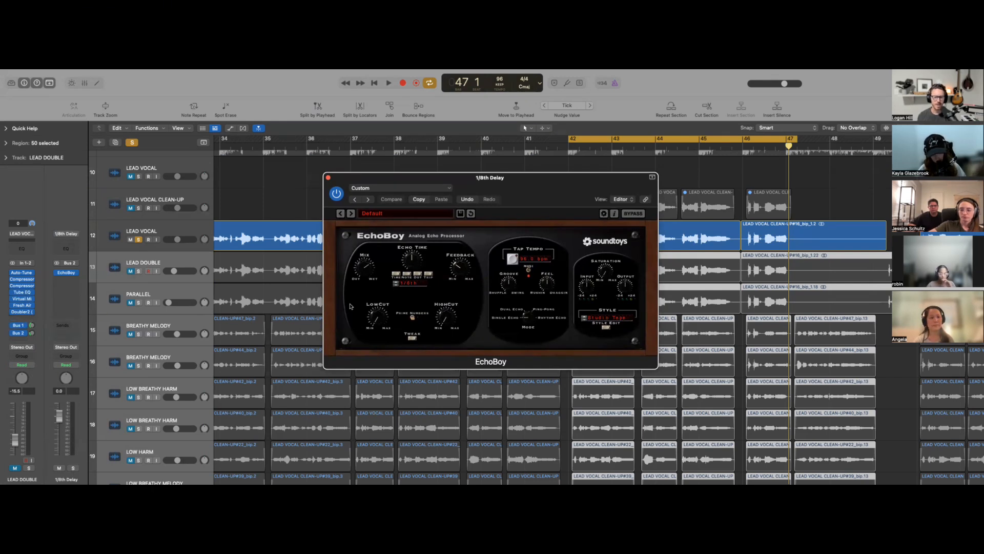
left_click_drag(549, 196, 506, 209)
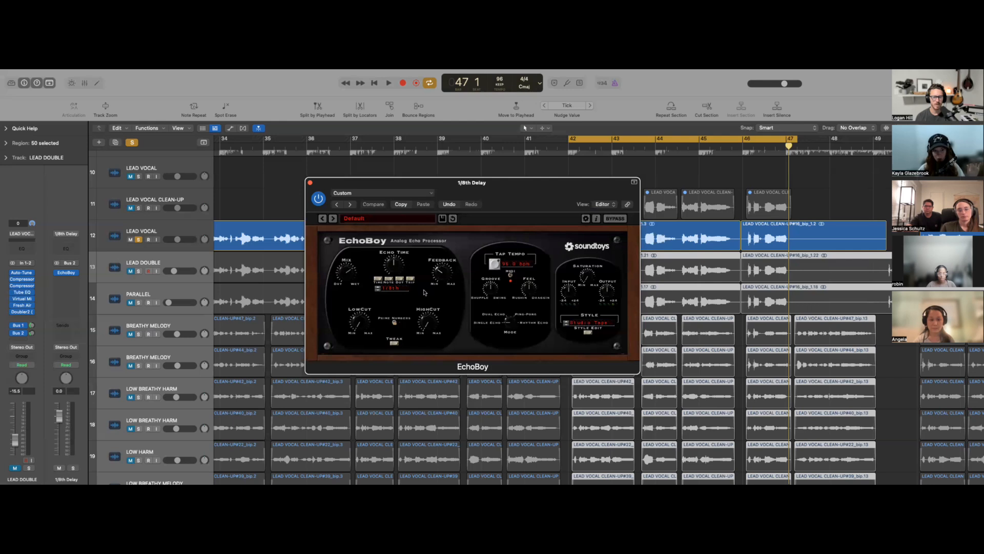
left_click_drag(520, 197, 477, 189)
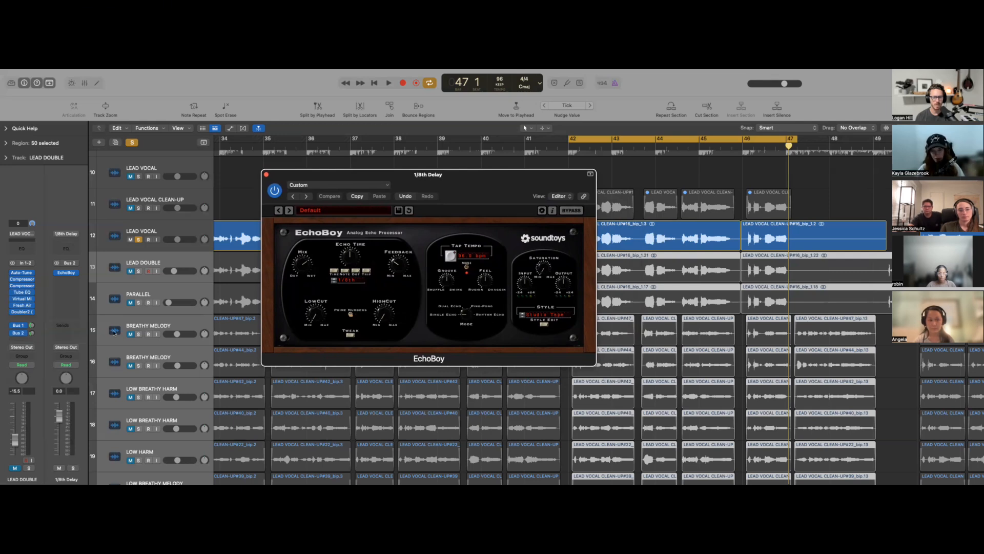
left_click_drag(440, 183, 362, 155)
key("space")
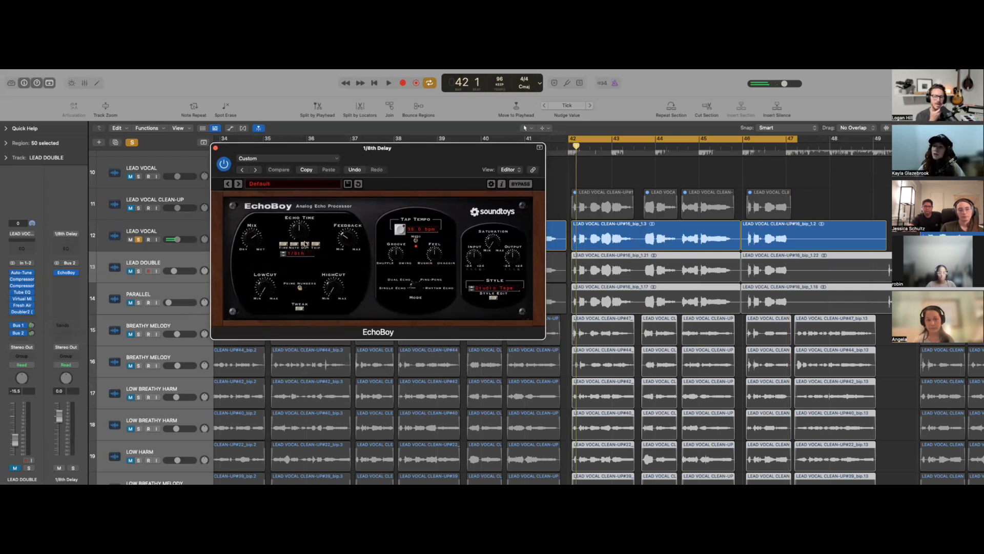
left_click_drag(432, 166, 454, 167)
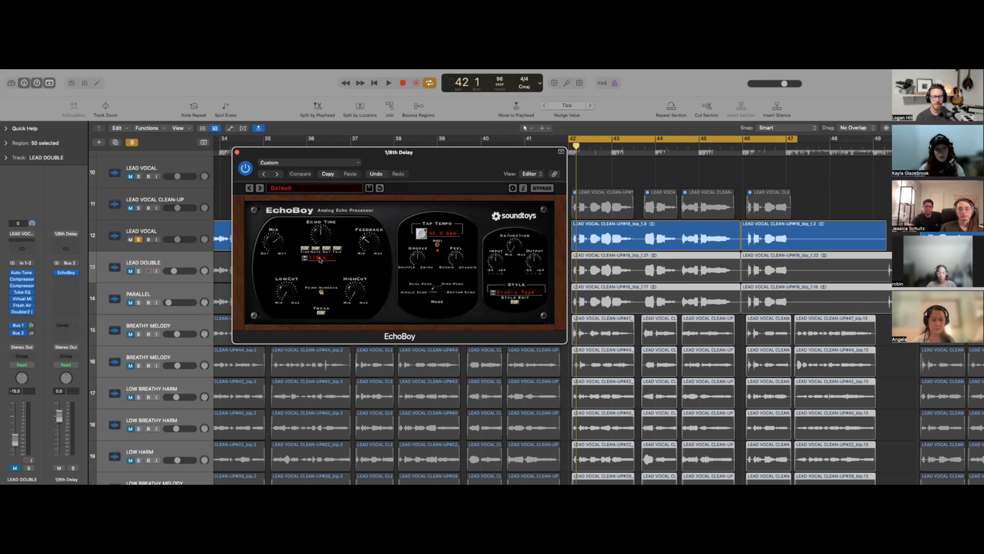
Try a different note value for EchoBoy's echo time and audition it on the soloed lead vocal
left_click(306, 262)
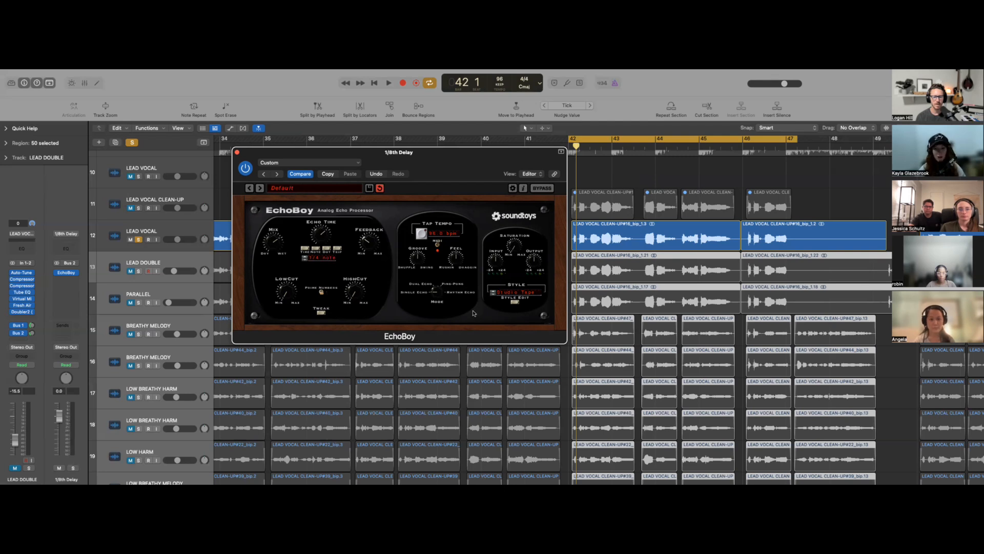
key("space")
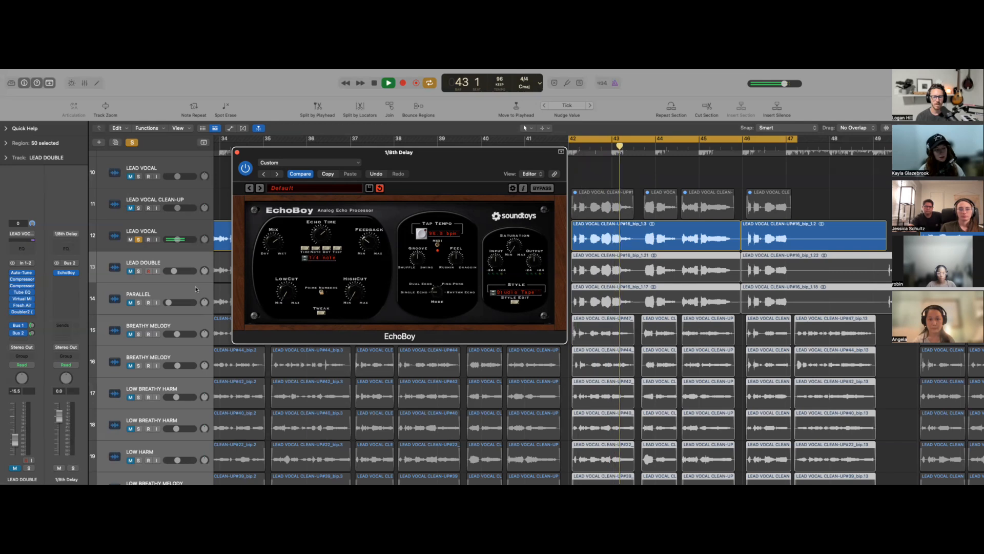
left_click_drag(418, 170, 416, 161)
key("space")
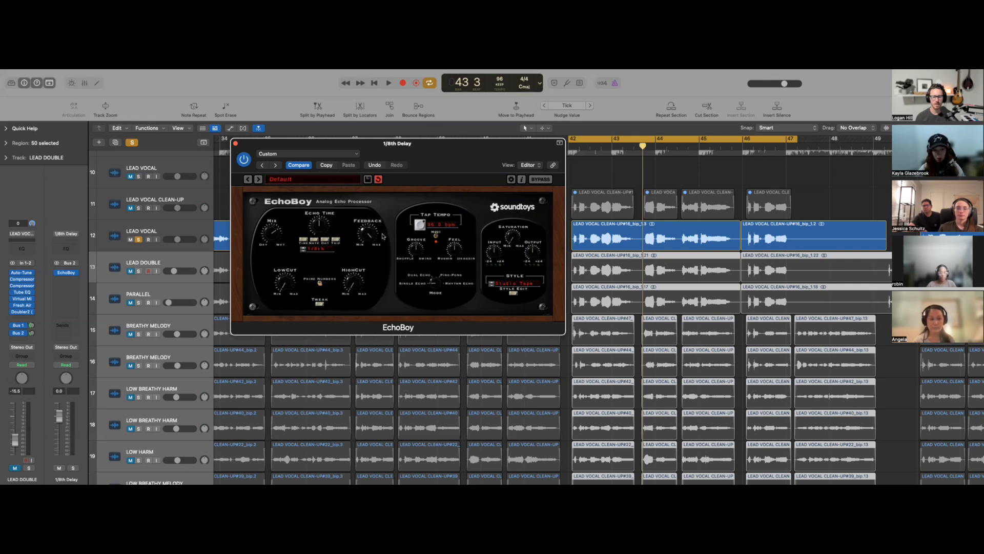
Adjust the LEAD DOUBLE channel's Bus 2 send level to the 1/8th Delay while the cycled section plays
key("space")
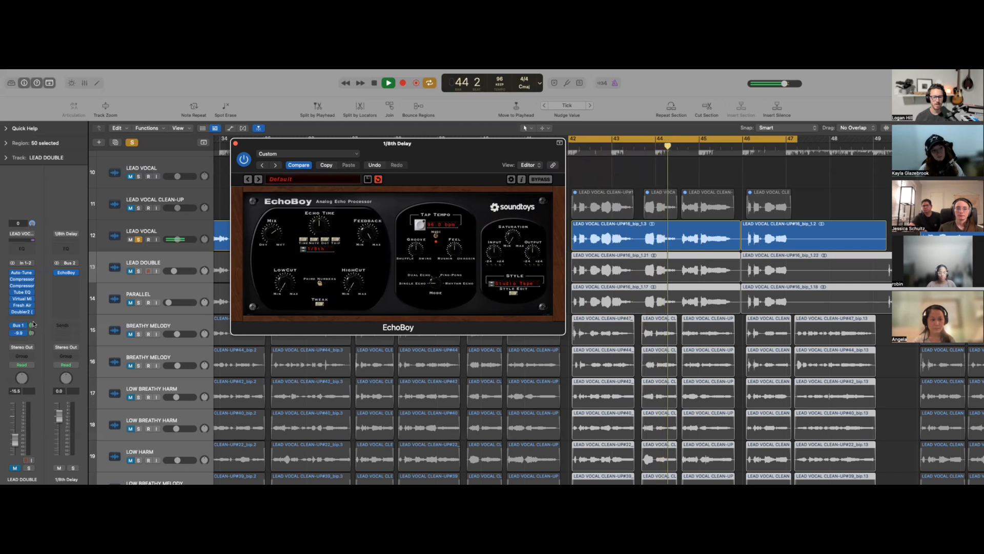
left_click_drag(33, 332, 32, 333)
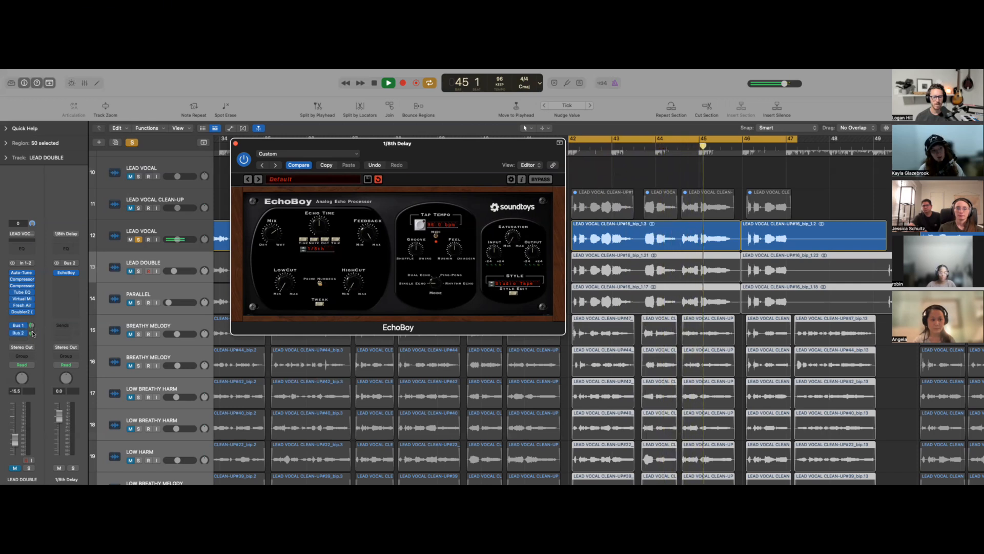
Stop playback, check EchoBoy's feedback control and close the plug-in window
key("space")
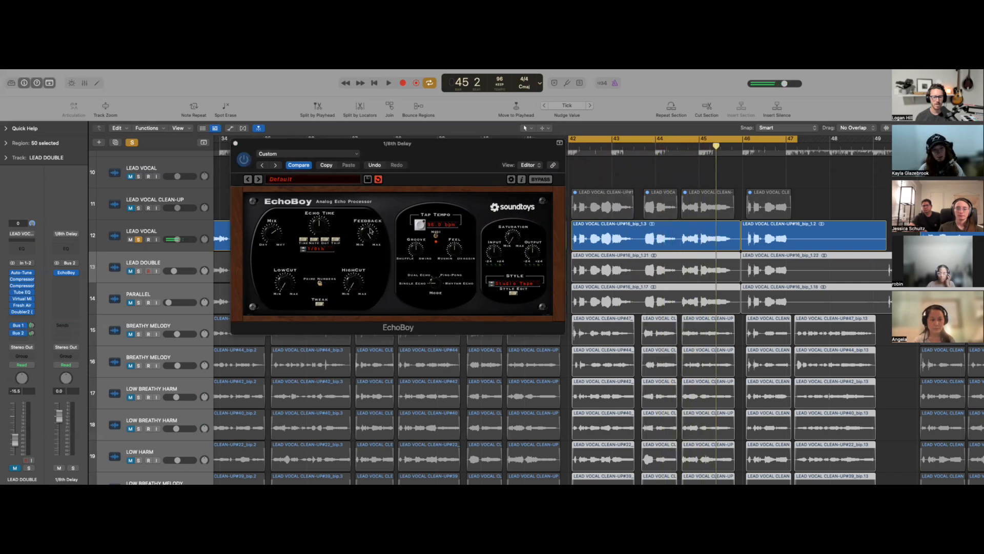
left_click(368, 233)
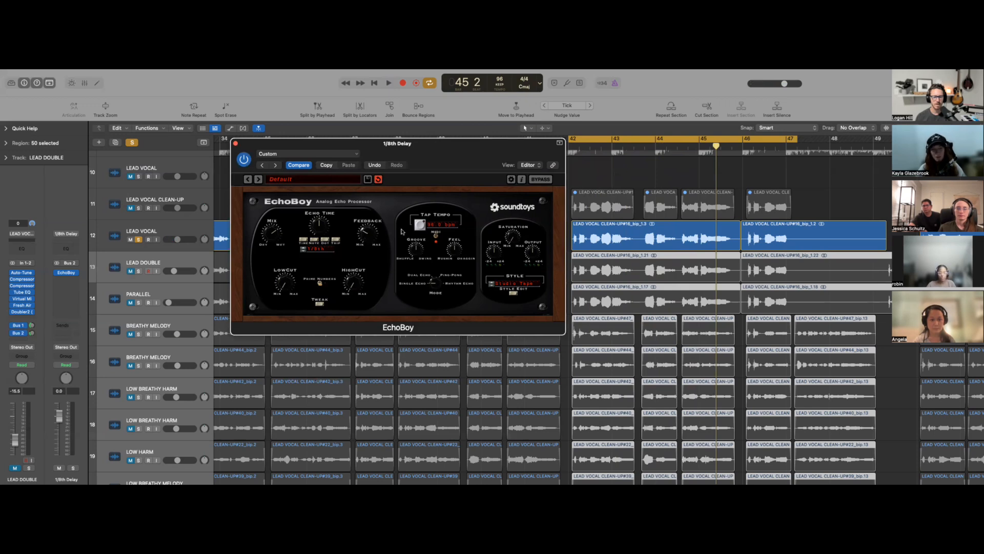
left_click_drag(265, 152, 280, 144)
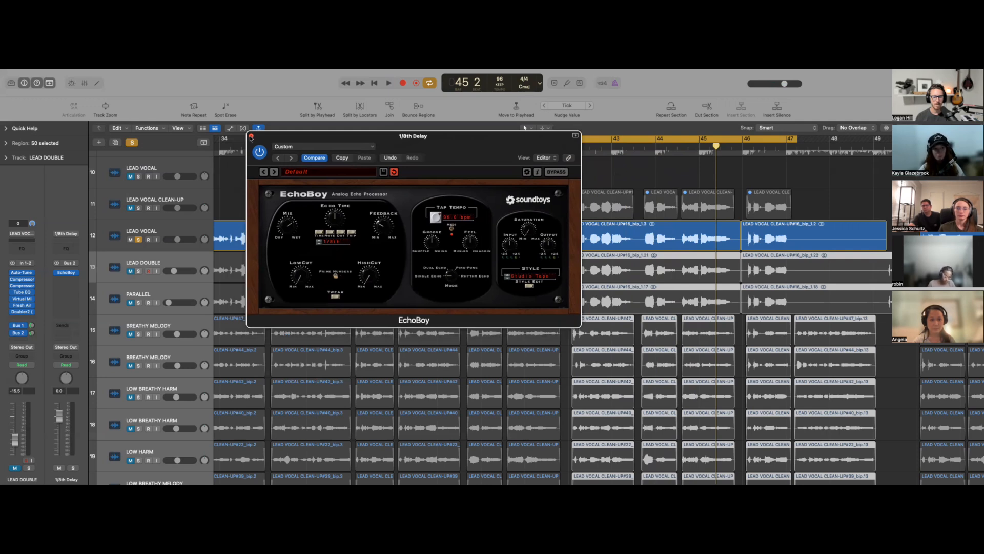
left_click(251, 136)
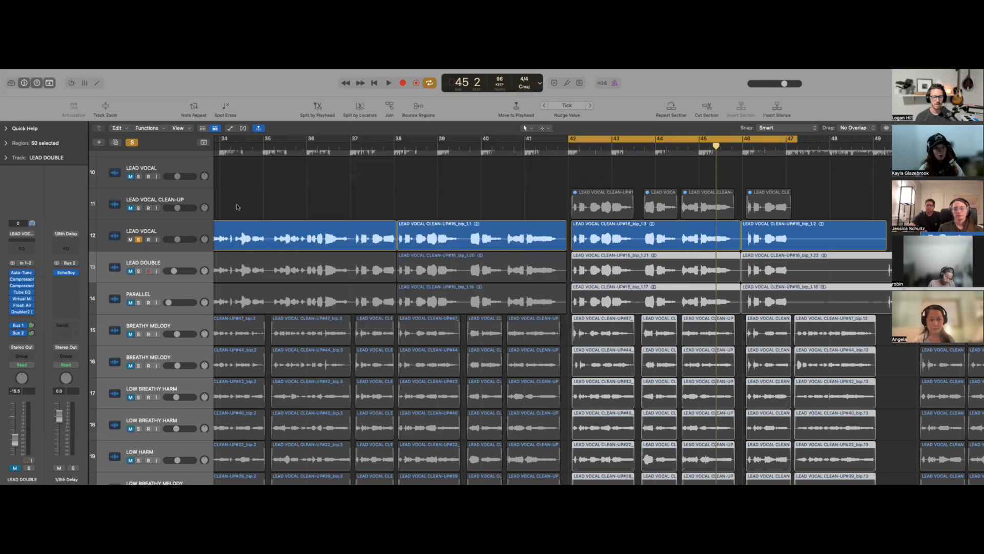
Select the LEAD VOCAL track, show its Bus 2 destination channel and open EchoBoy on the 1/8th Delay aux
left_click(208, 229)
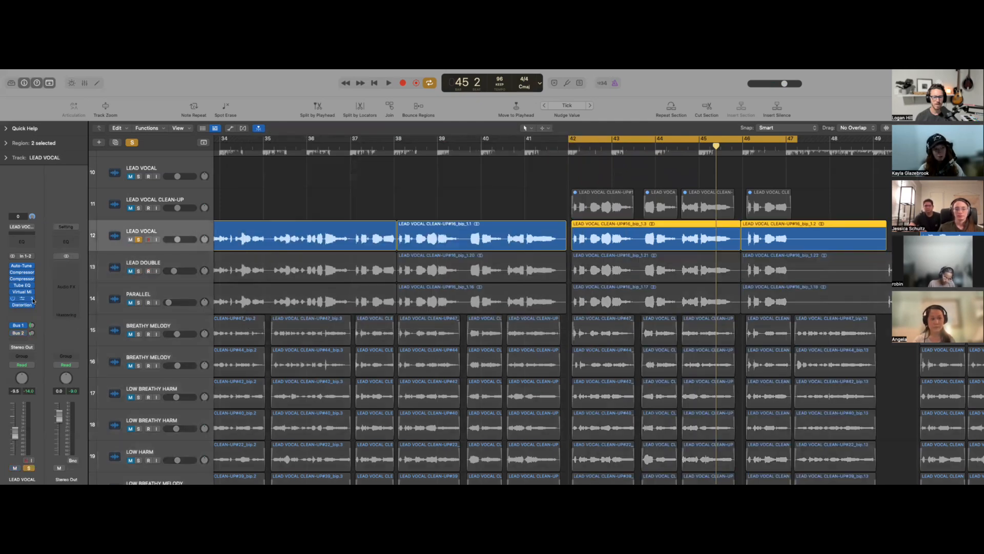
left_click(18, 333)
left_click(51, 290)
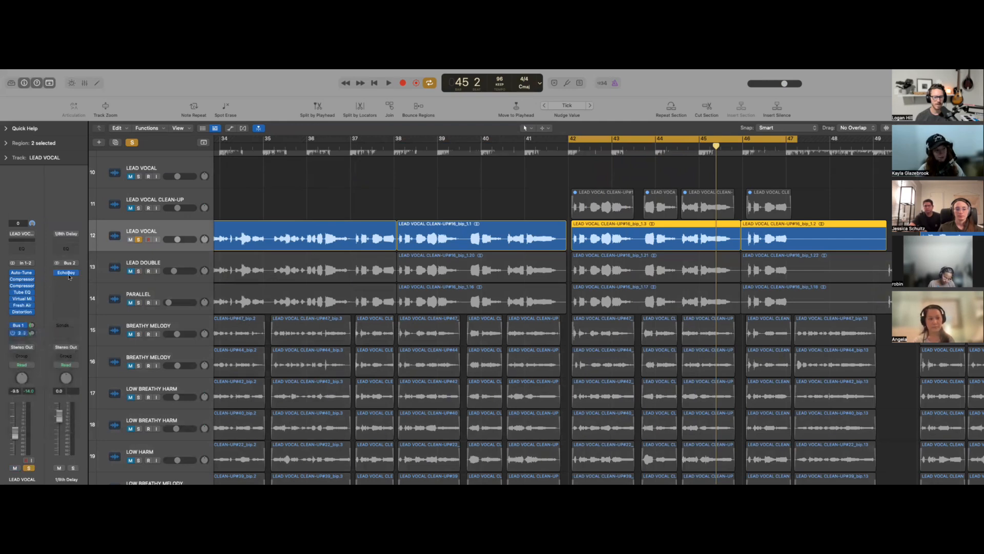
left_click(66, 273)
left_click_drag(453, 154, 490, 148)
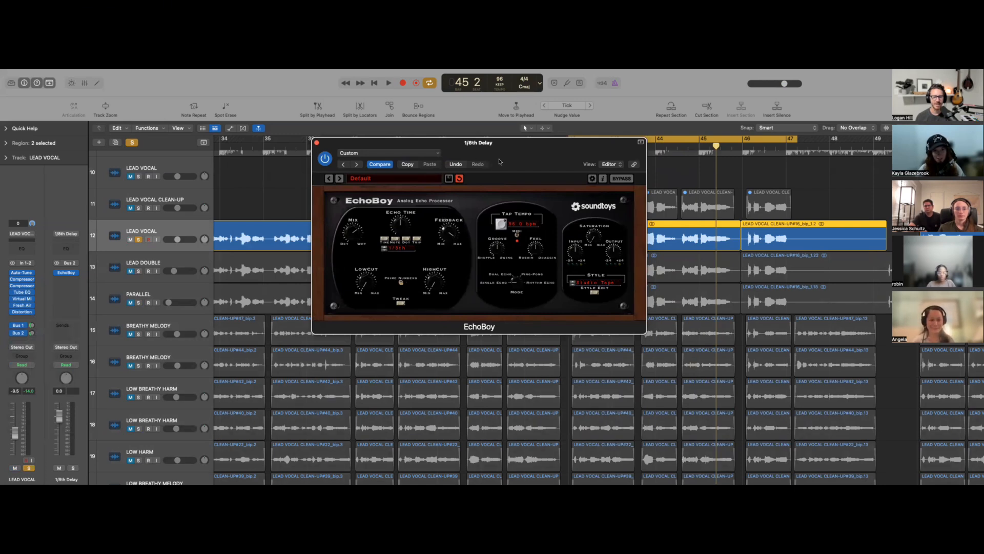
left_click_drag(500, 162, 466, 166)
Audition the soloed LEAD VOCAL with the 1/8th Delay over the cycled section
key("space")
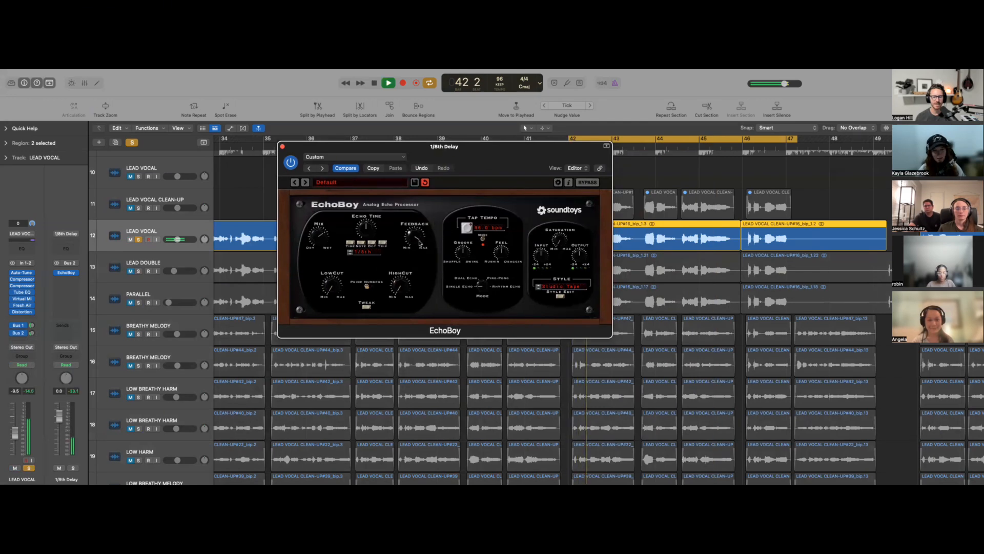
left_click(202, 234)
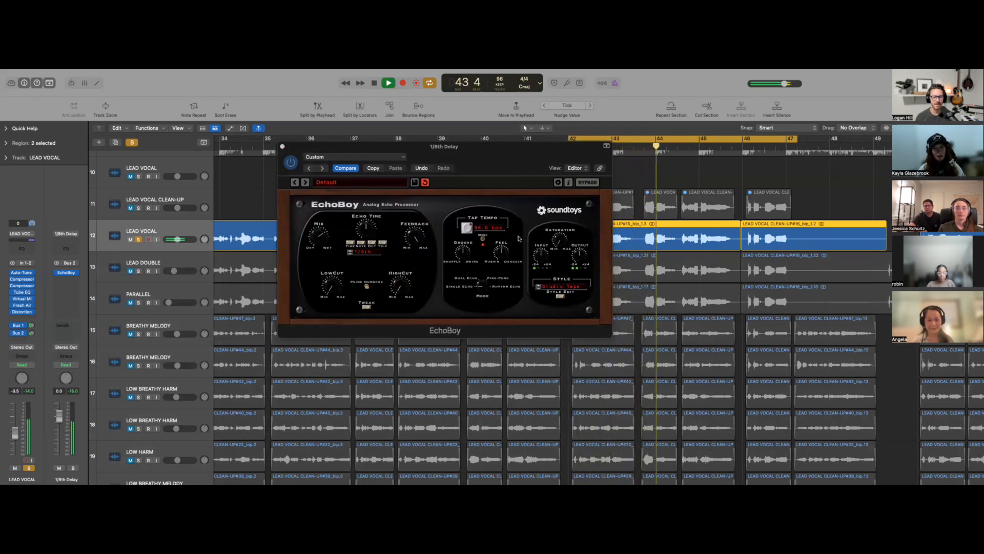
key("space")
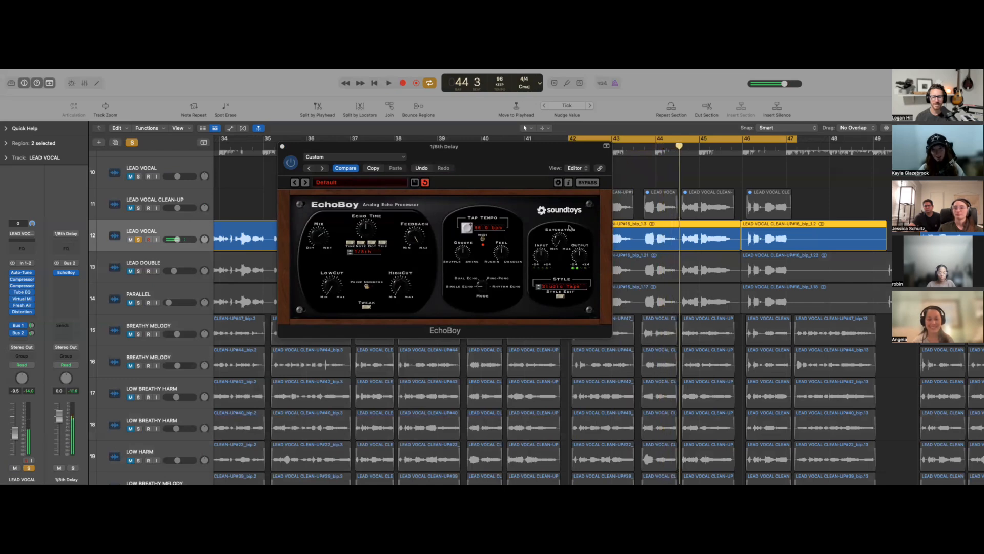
Try a 1/4 note echo time in EchoBoy and audition it on the soloed lead vocal
left_click(410, 240)
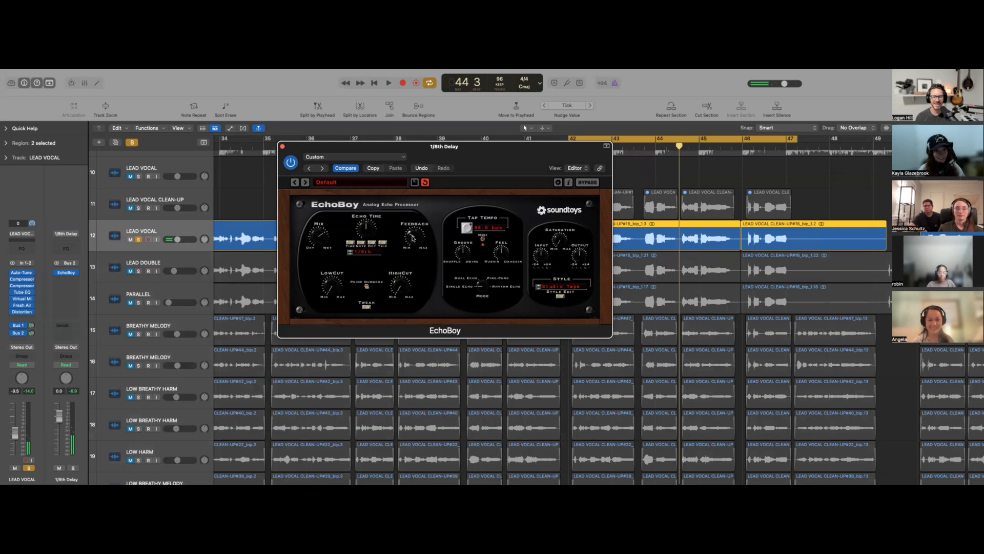
left_click_drag(444, 155, 453, 153)
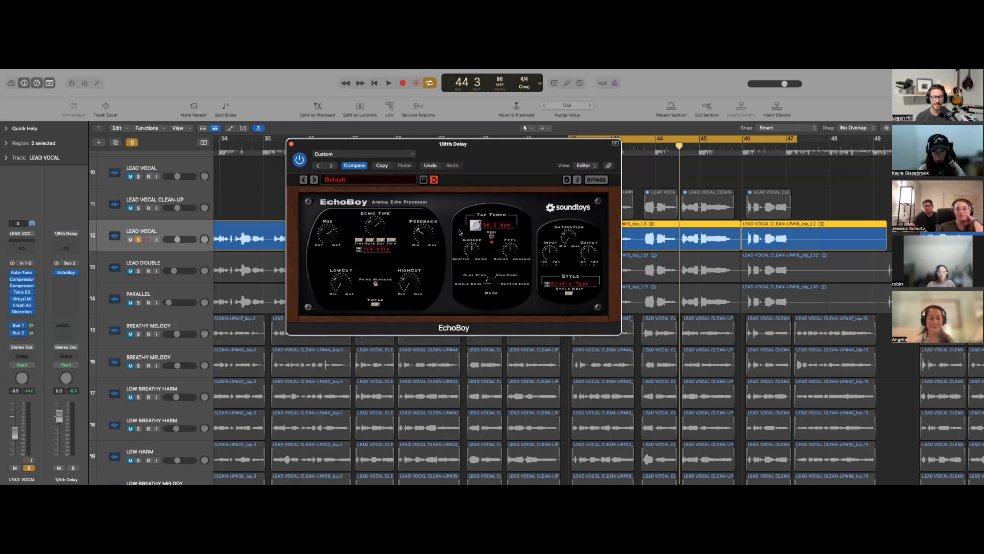
left_click_drag(535, 163, 495, 177)
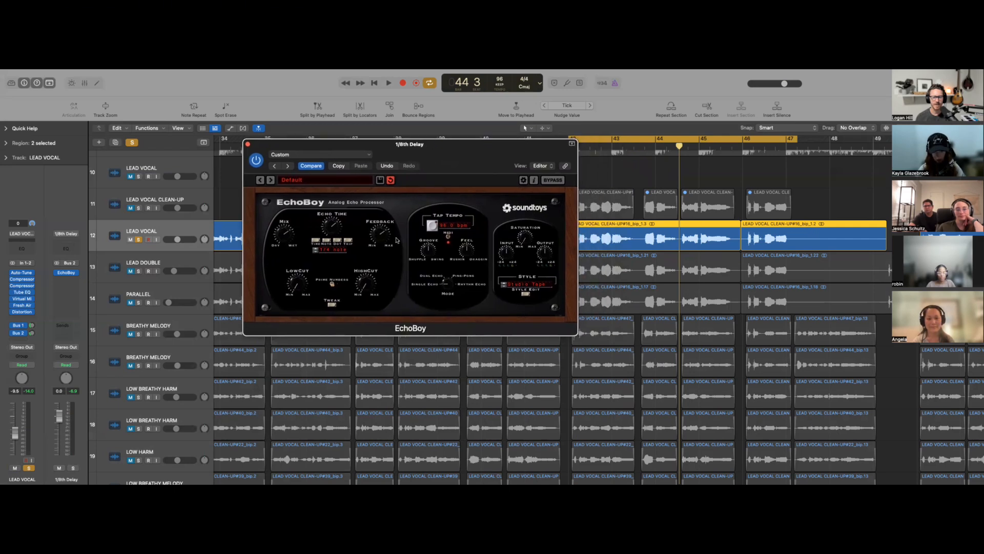
key("space")
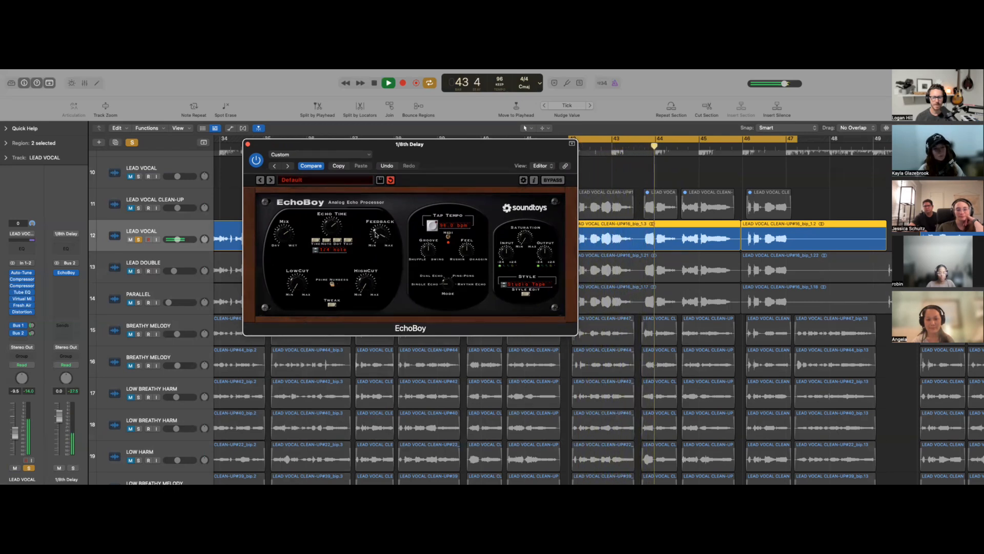
key("space")
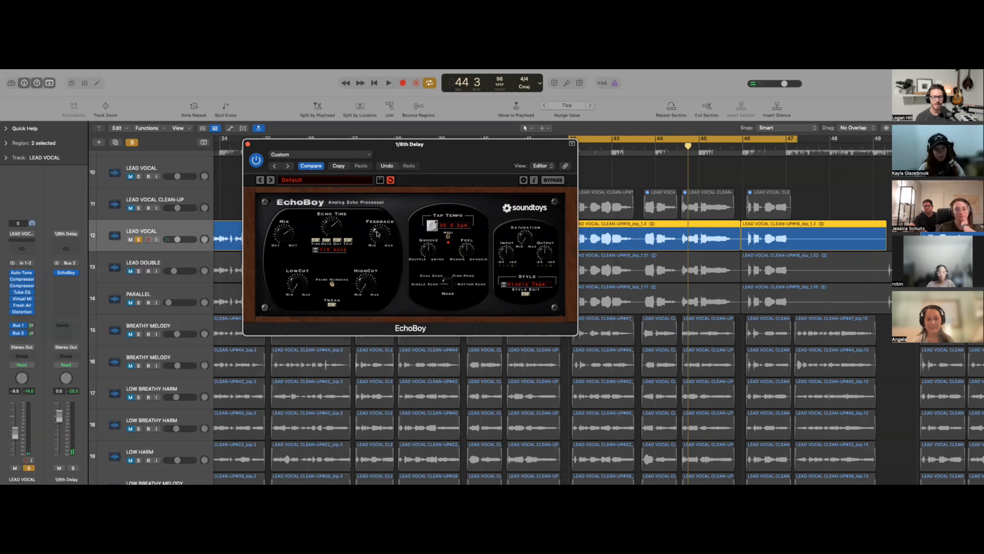
Set EchoBoy's echo time to 1/8th, audition it briefly and close the plug-in window
left_click(315, 250)
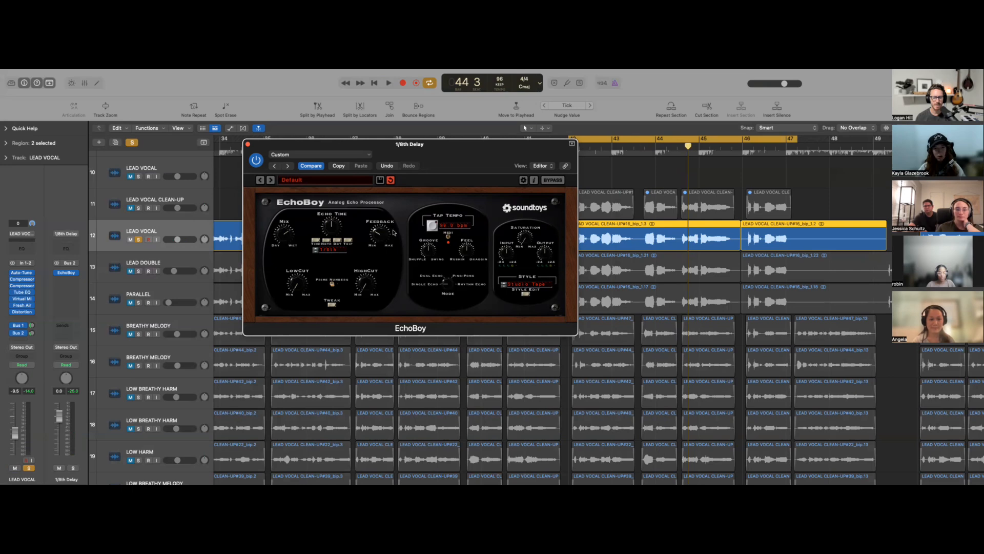
key("space")
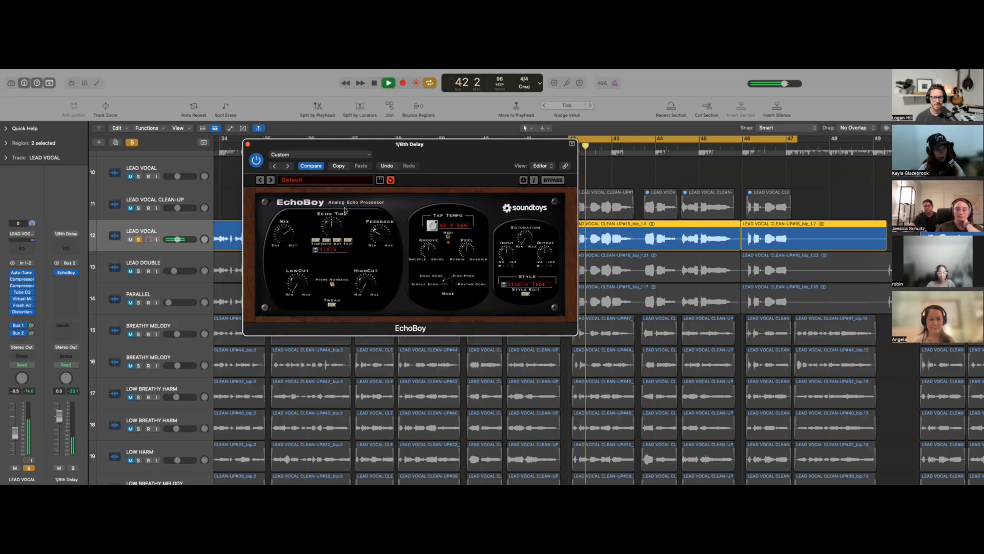
left_click(248, 144)
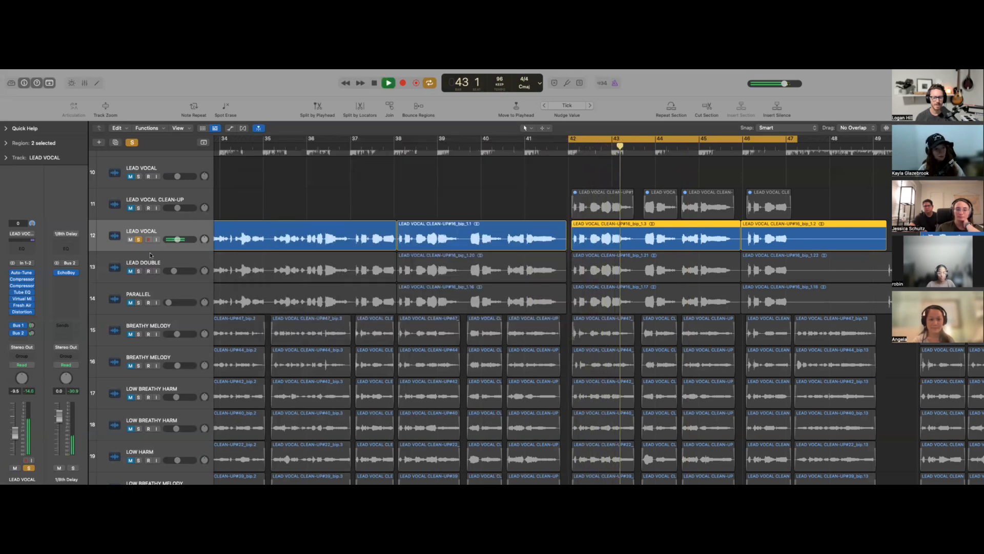
key("space")
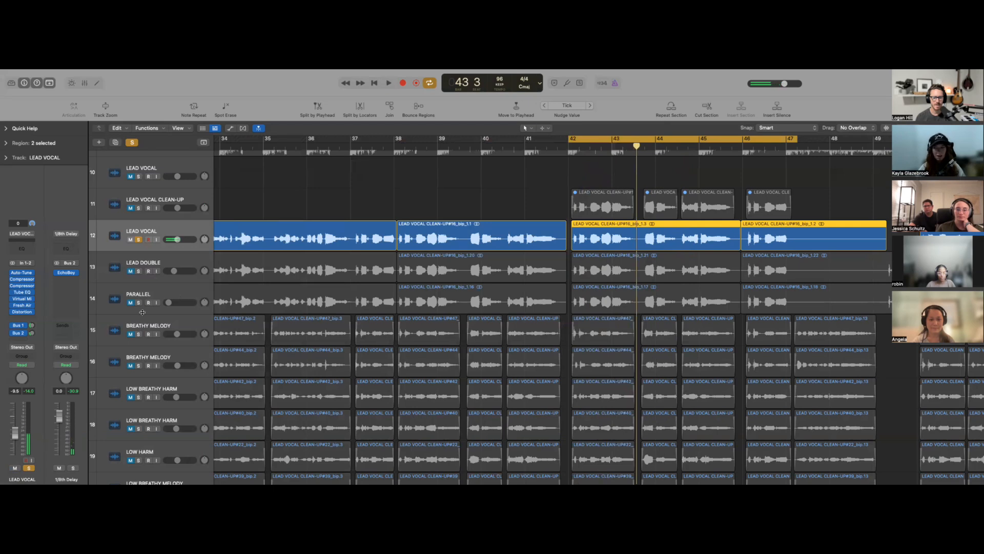
Lower the LEAD VOCAL channel's Bus 2 send level to the 1/8th Delay and audition the result
mouse_move(31, 333)
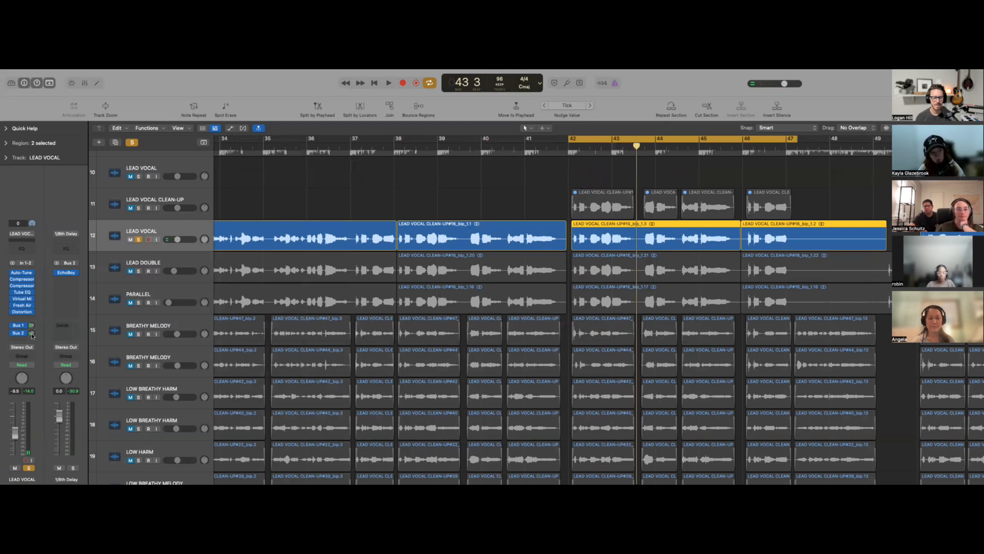
left_click_drag(31, 333, 31, 339)
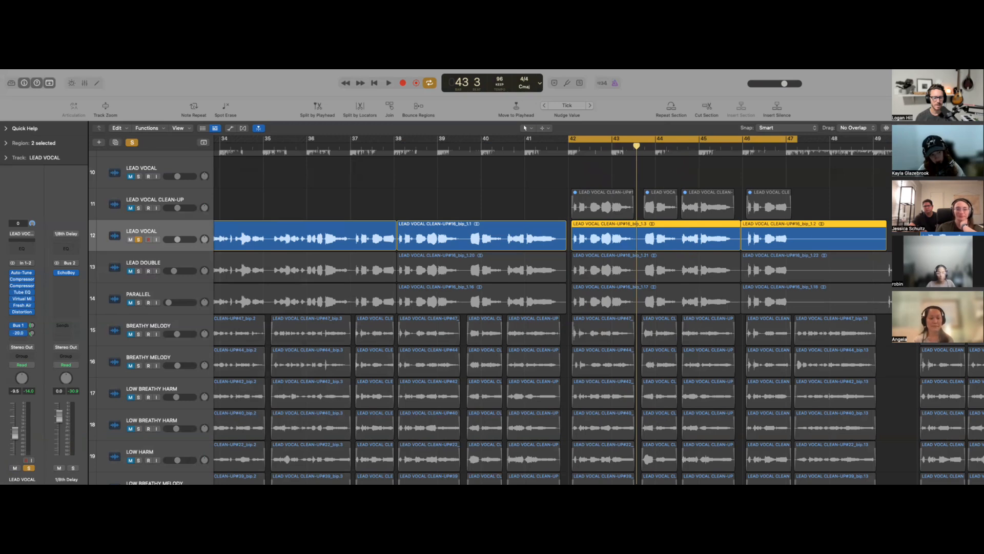
left_click_drag(31, 338, 31, 341)
key("space")
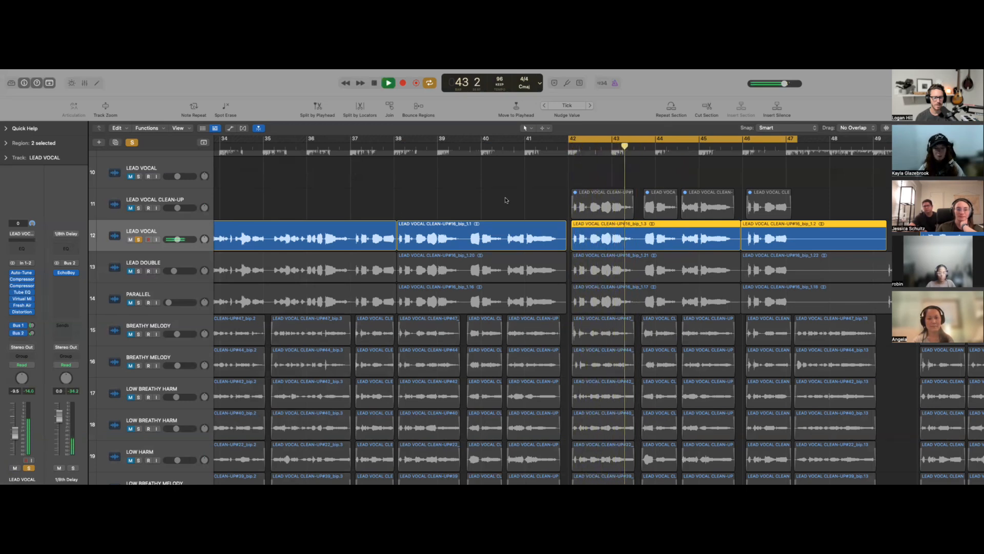
key("space")
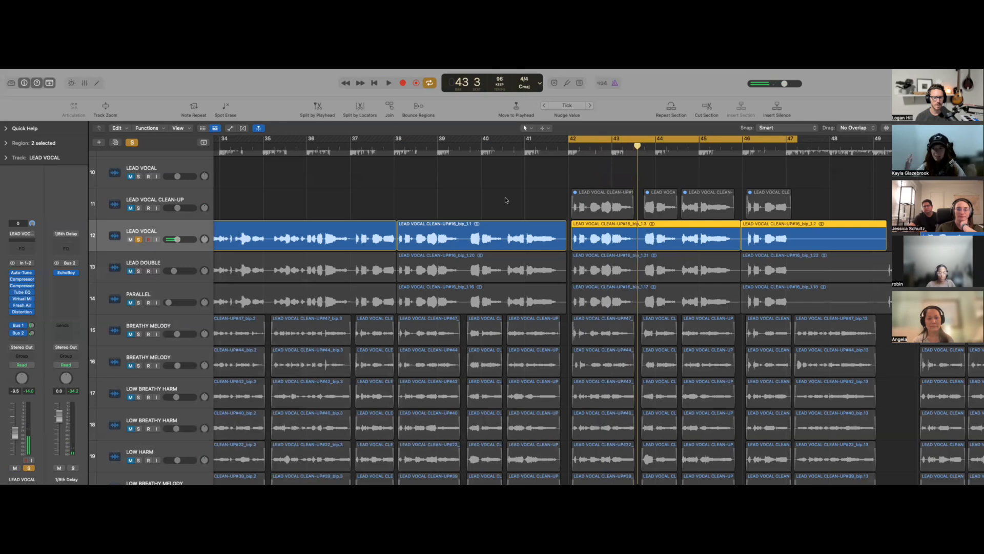
Deselect the lead vocal regions and move the playhead to bar 42, the start of the cycled section
scroll(536, 225, "down", 2)
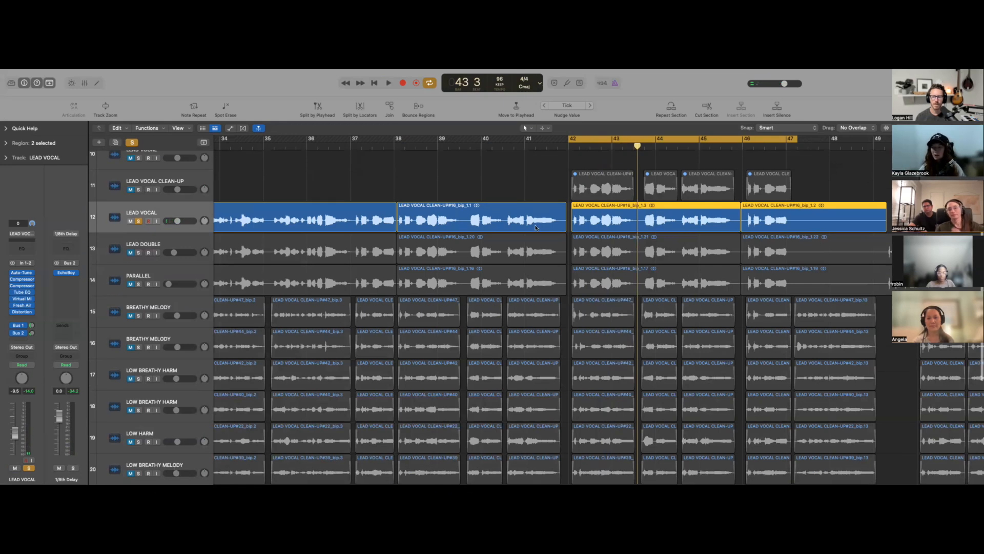
scroll(536, 228, "down", 2)
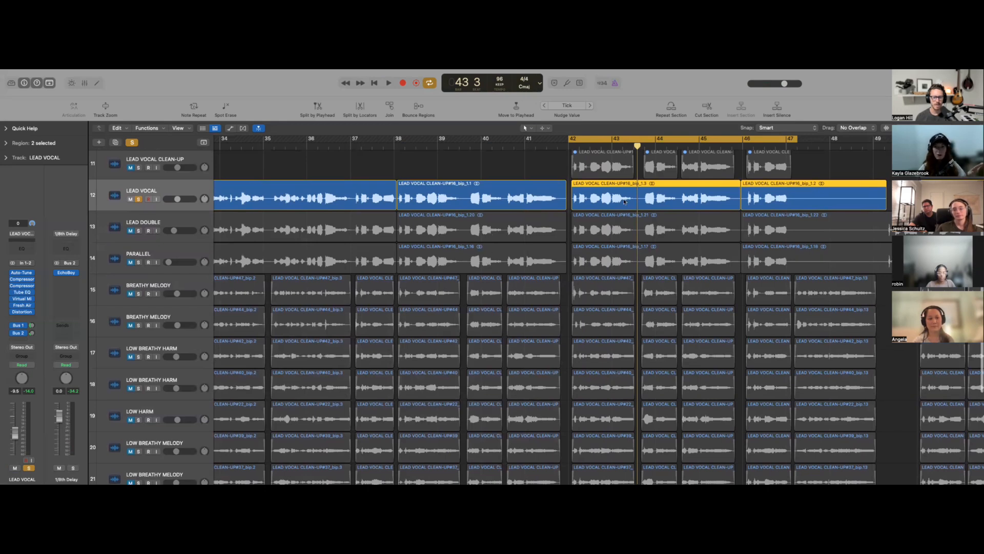
left_click(547, 171)
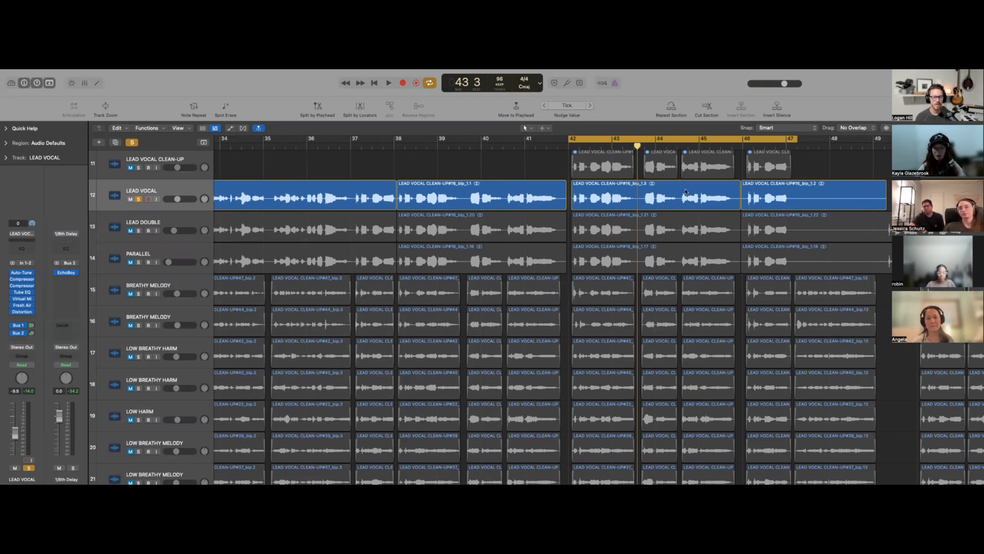
left_click_drag(638, 146, 447, 245)
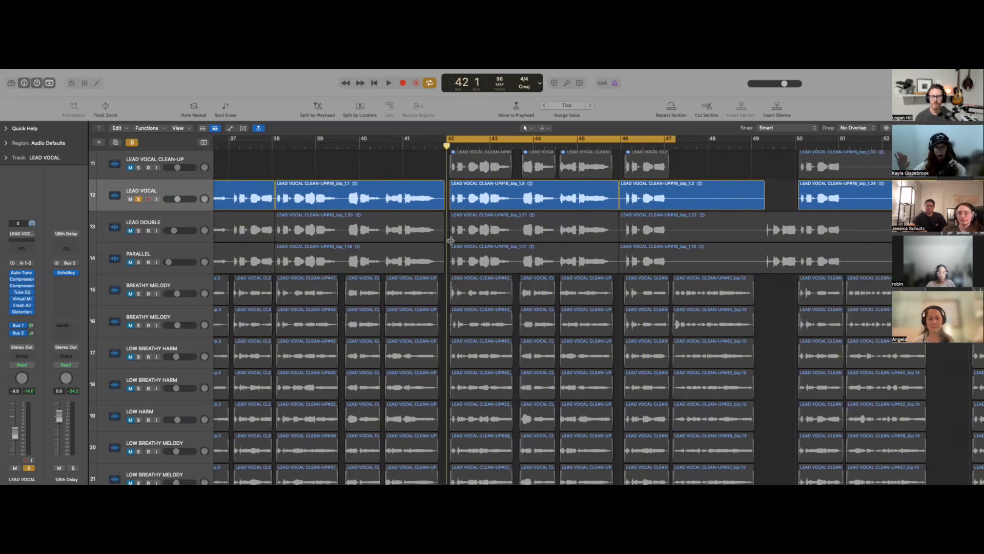
scroll(441, 246, "up", 2)
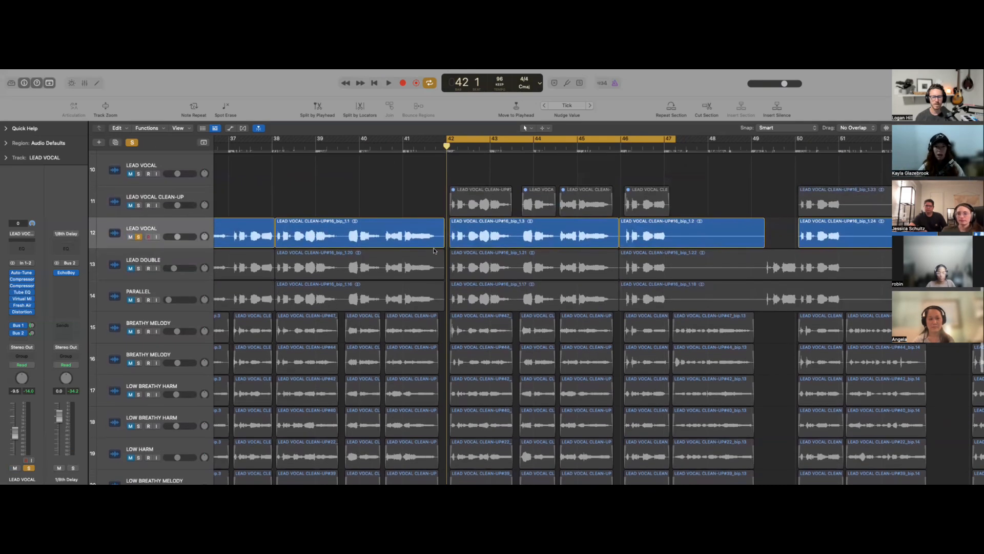
scroll(434, 250, "down", 1)
Select the LEAD DOUBLE track, clear its region selection, then unmute and solo the track
left_click(192, 245)
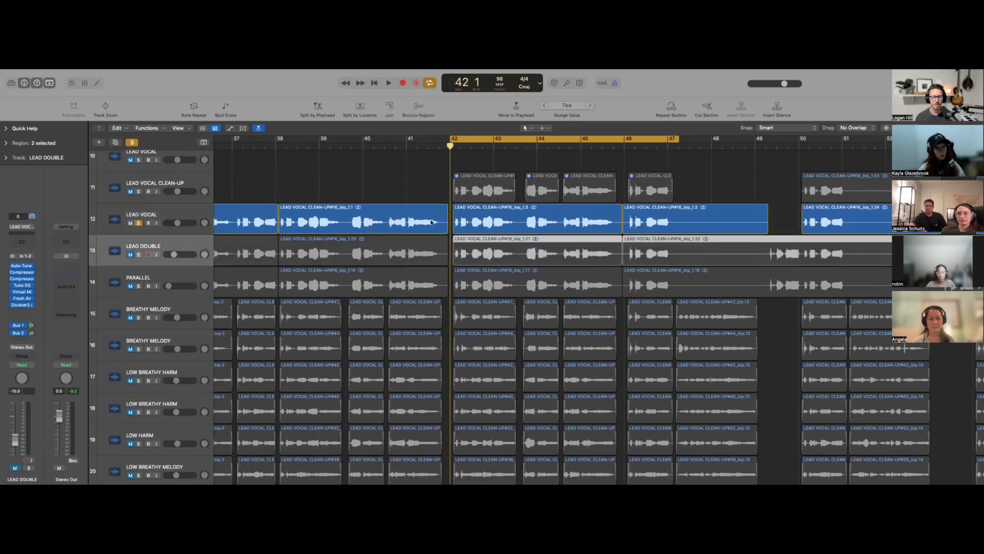
left_click(715, 202)
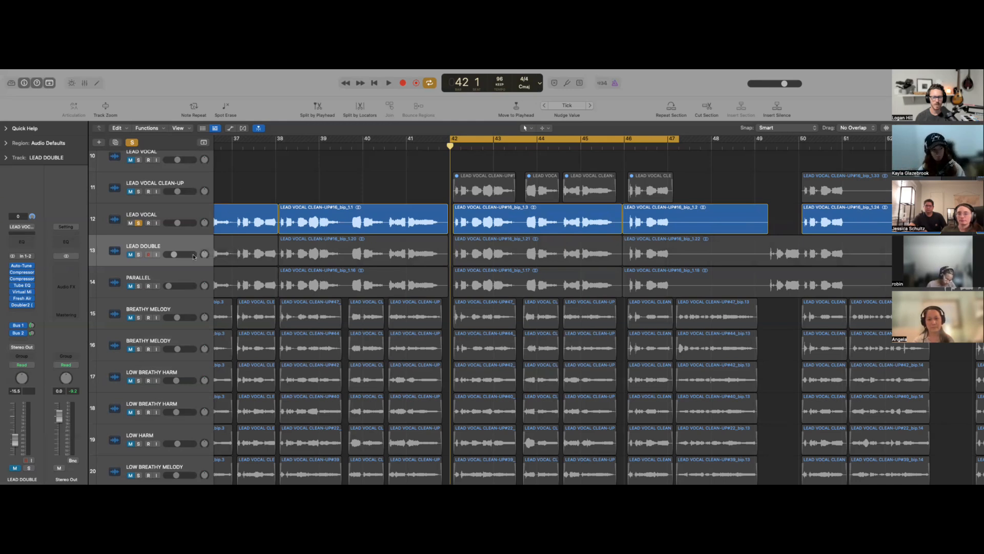
left_click(131, 254)
left_click(138, 255)
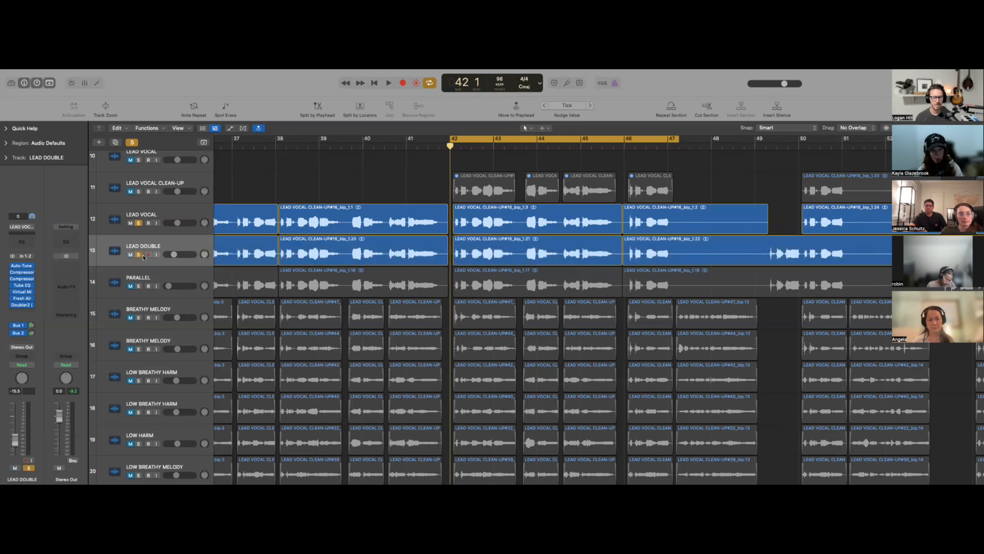
Open Doubler2 on the LEAD DOUBLE channel and unsolo the LEAD VOCAL track so only the double is soloed
mouse_move(22, 307)
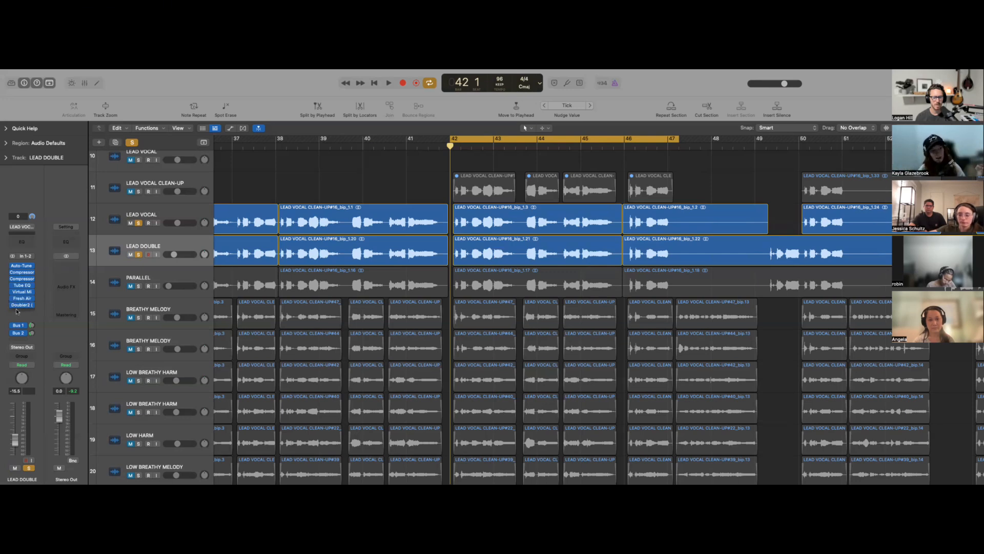
left_click(20, 305)
left_click_drag(467, 177, 620, 220)
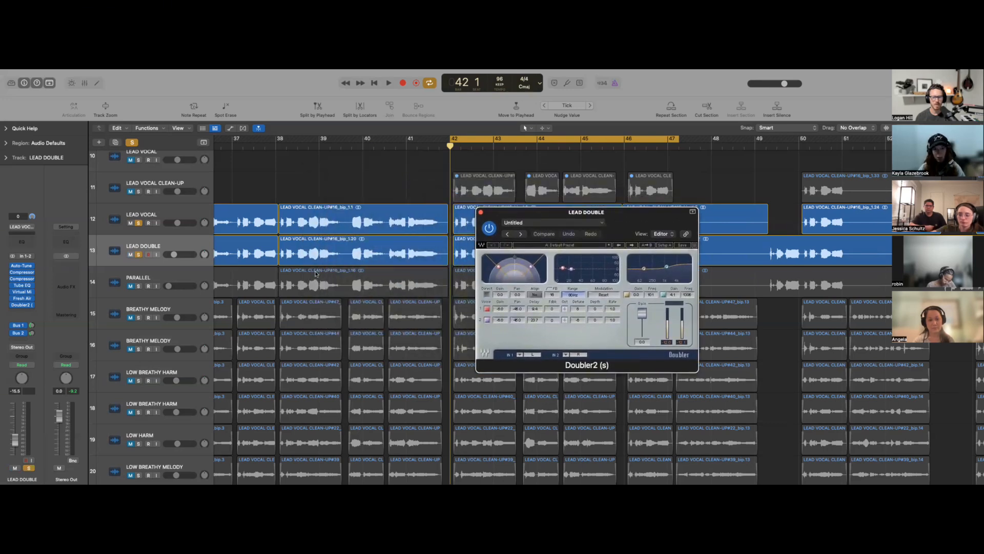
left_click(137, 223)
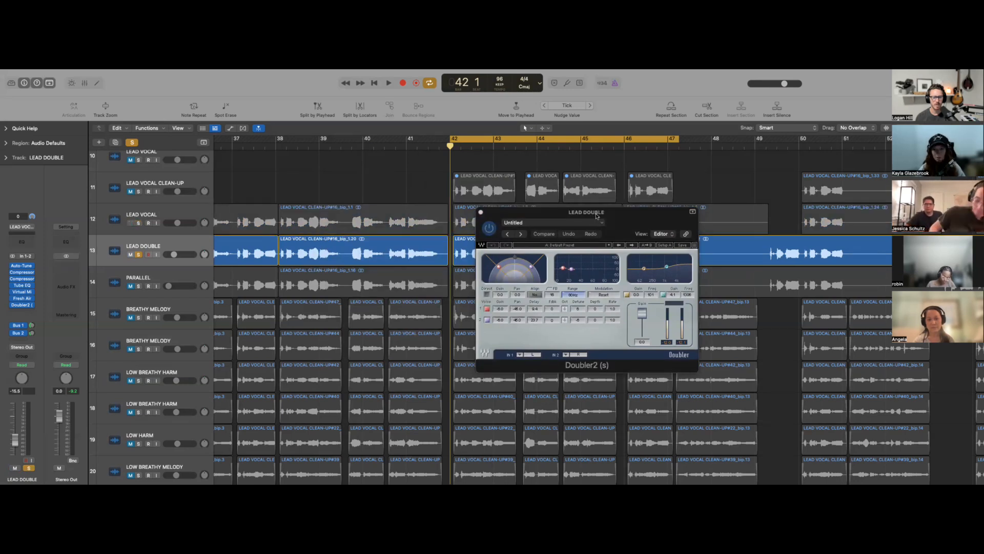
left_click_drag(594, 214, 584, 194)
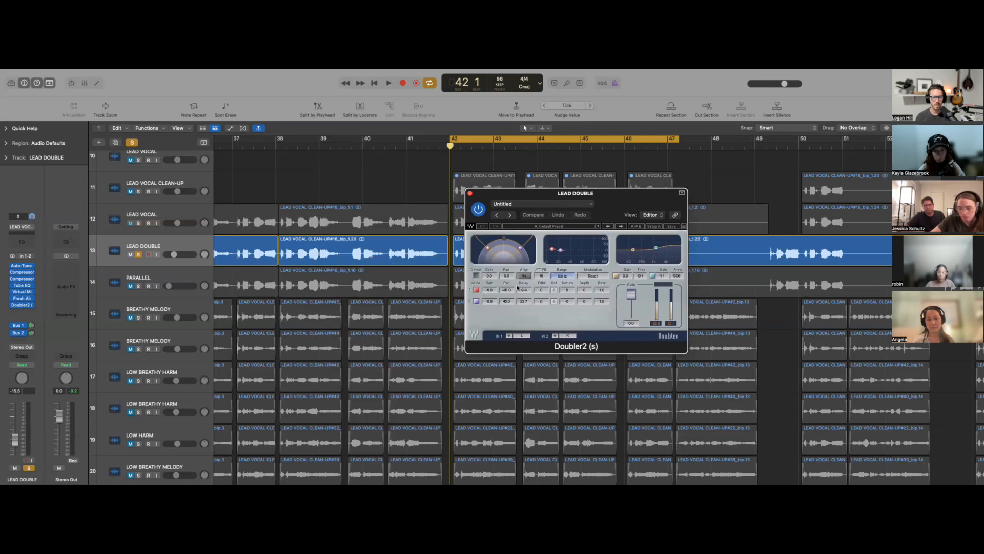
Audition the soloed lead double through Doubler2 from bar 42, moving the plug-in window aside
key("space")
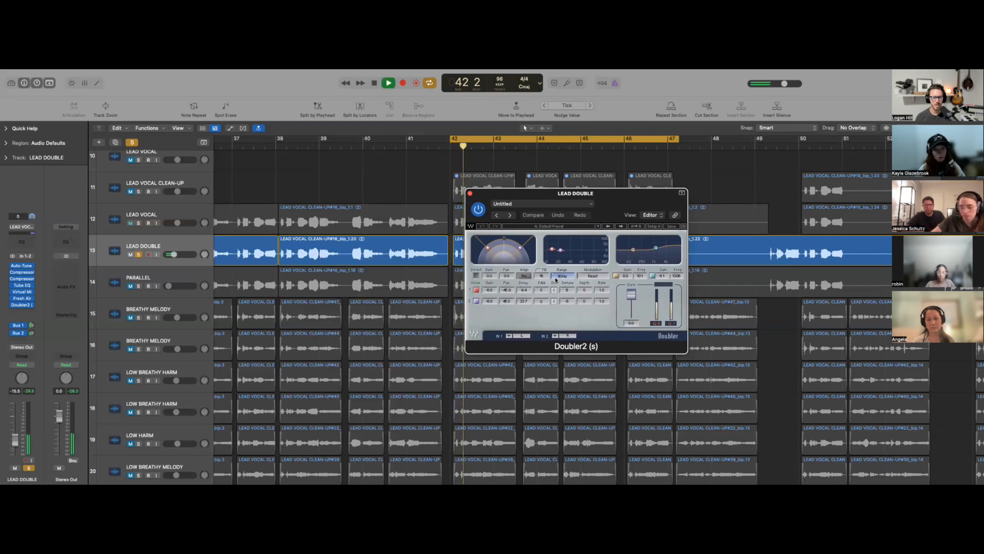
left_click_drag(641, 200, 615, 190)
key("space")
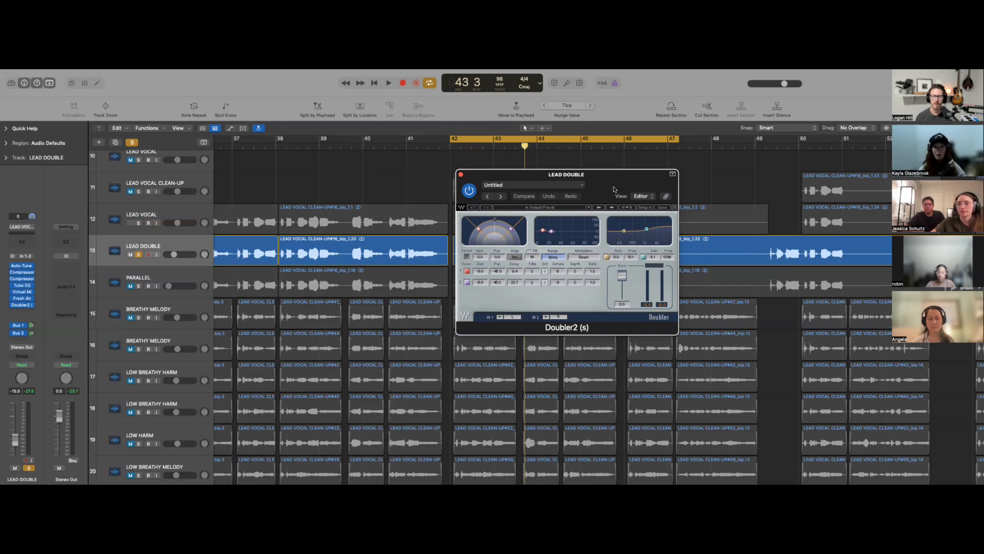
Compare the lead double's sound with Doubler2's direct signal and first voice switched on and off during playback
left_click(467, 257)
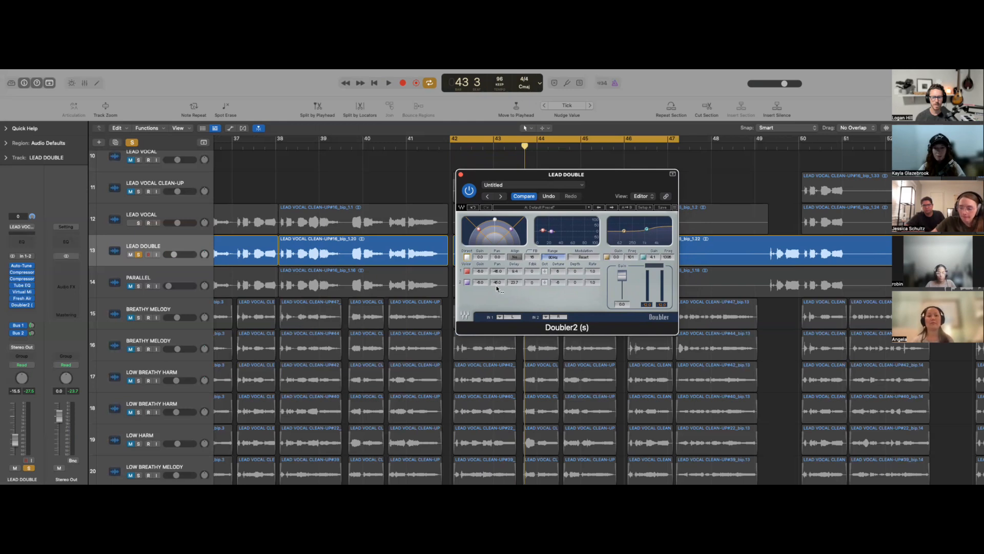
key("space")
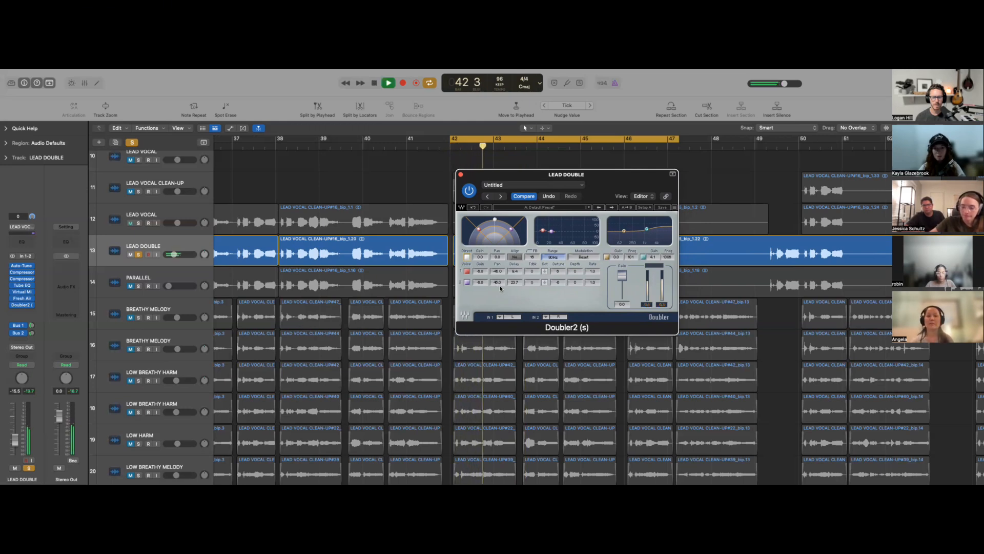
key("space")
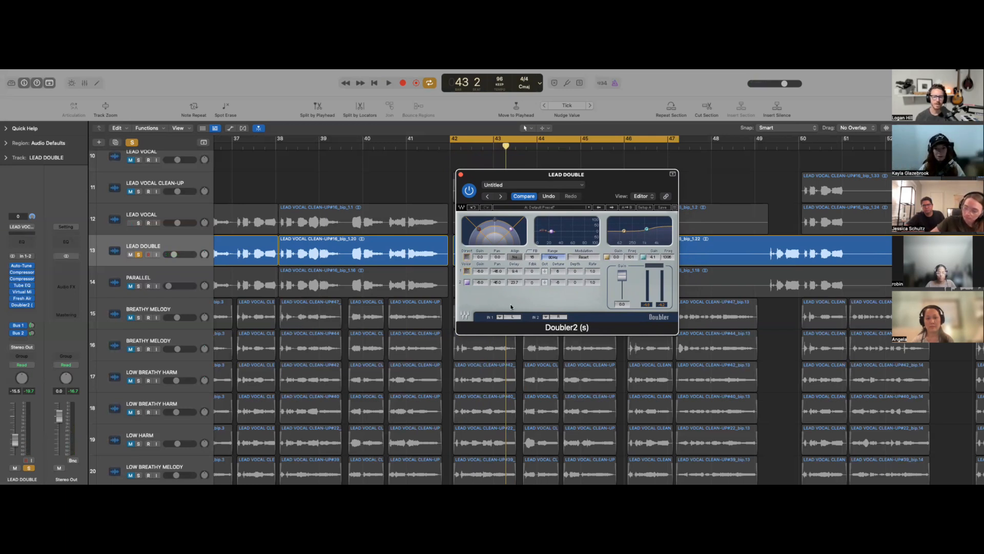
key("space")
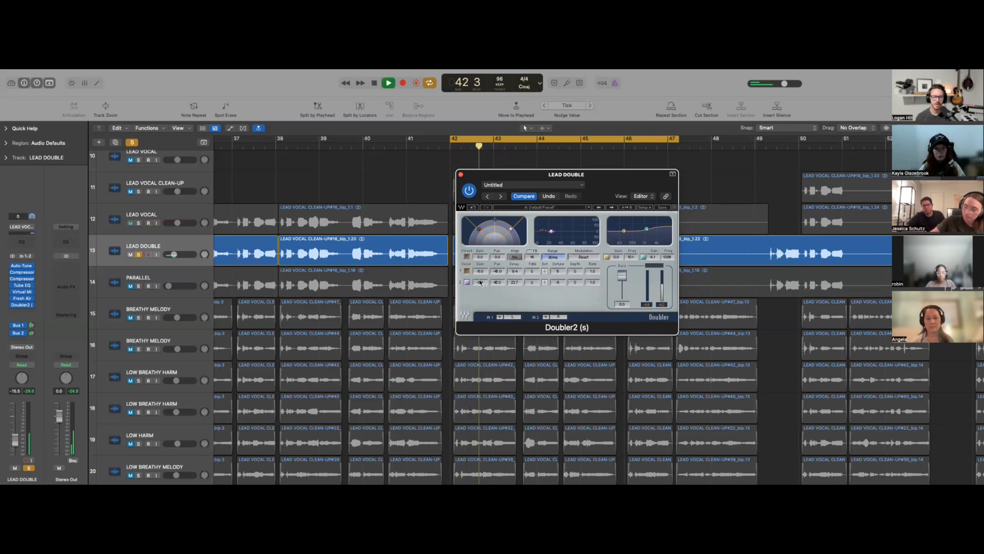
key("space")
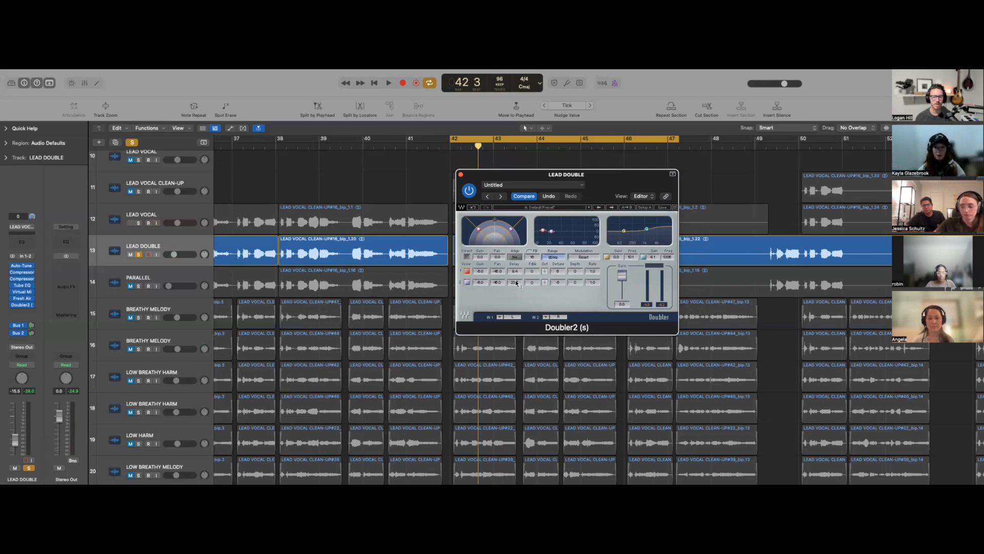
Lower the LEAD DOUBLE track's volume to -16.0 dB, keeping the Doubler2 window clear of the track regions
left_click_drag(524, 175, 580, 162)
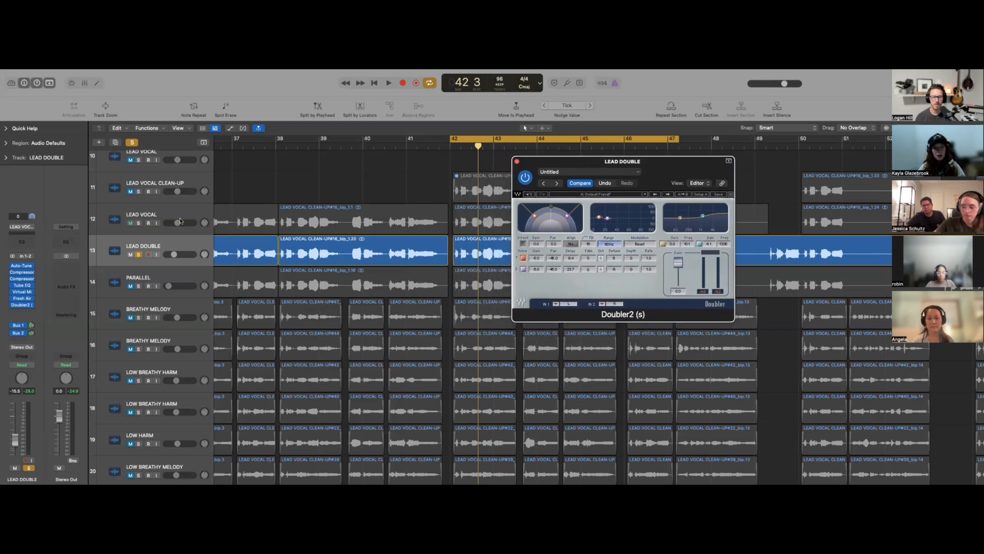
left_click_drag(175, 258, 175, 258)
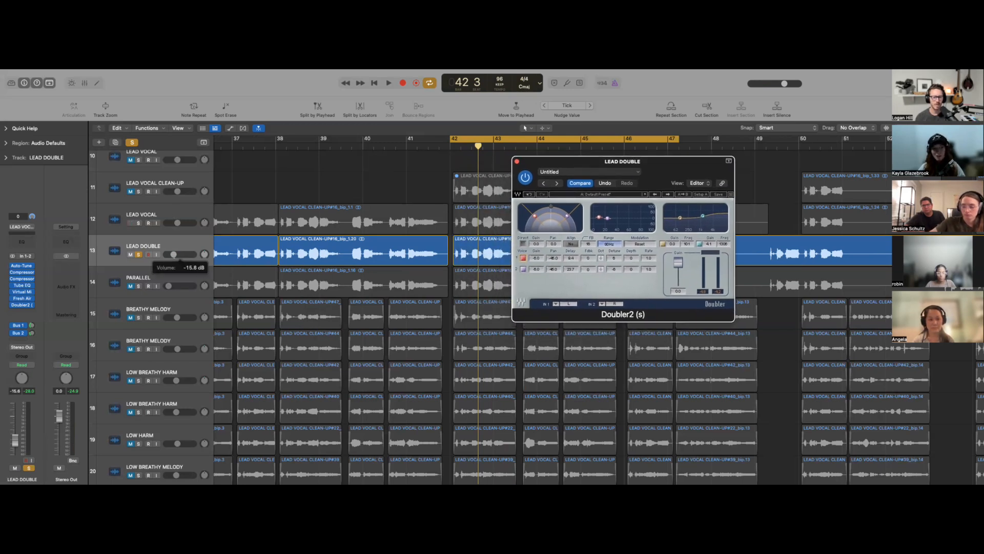
left_click_drag(174, 255, 174, 259)
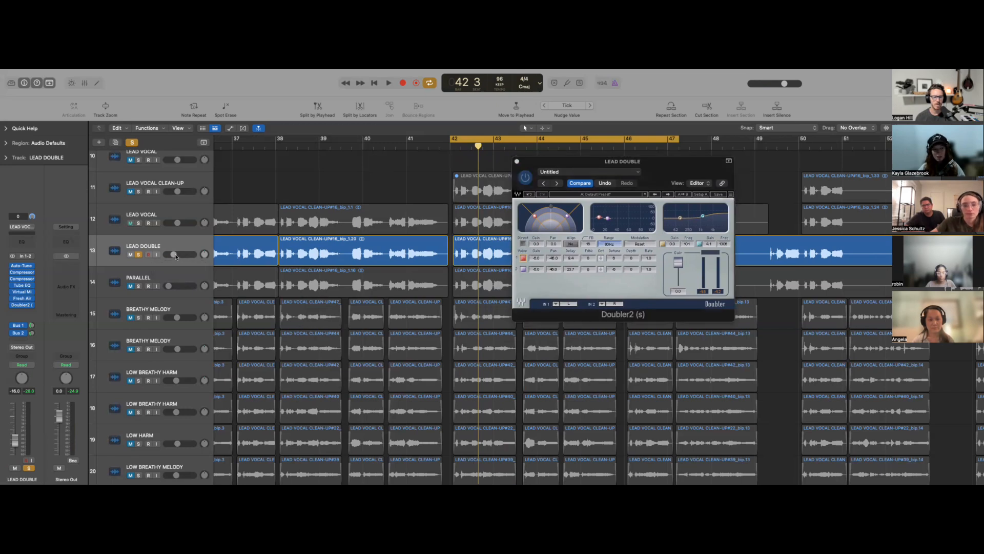
left_click_drag(521, 163, 547, 163)
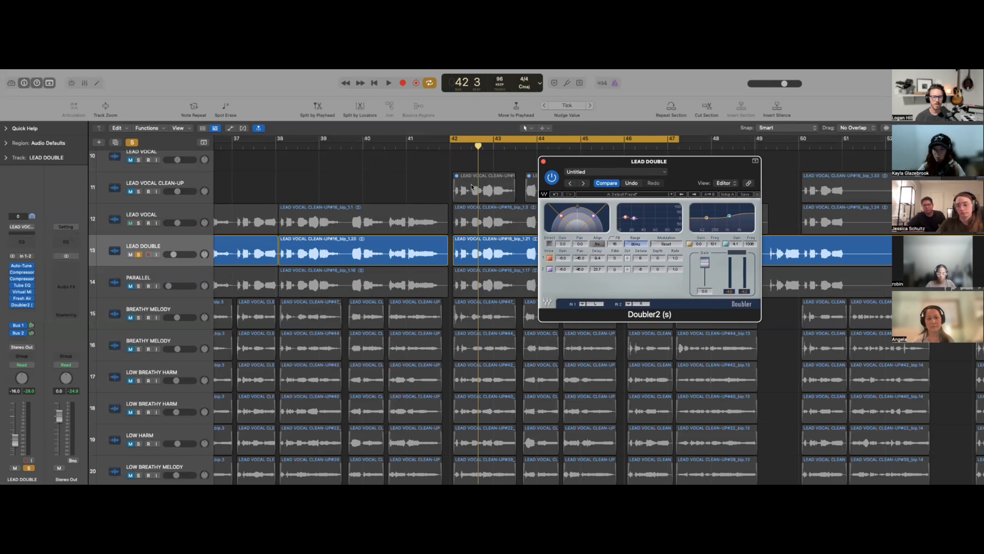
Solo the LEAD VOCAL track together with LEAD DOUBLE, closing the Doubler2 window during playback
left_click(139, 223)
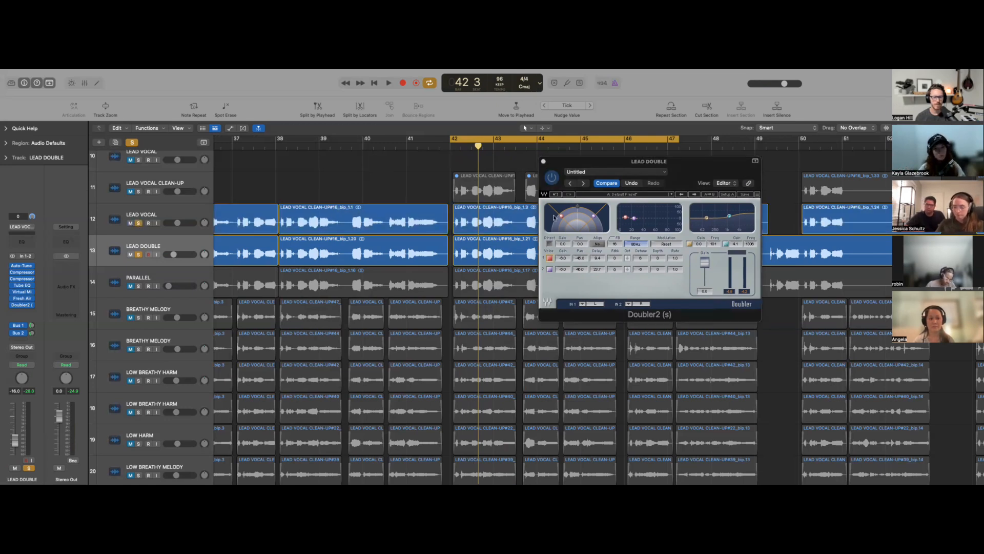
key("space")
left_click_drag(575, 163, 629, 161)
left_click(597, 159)
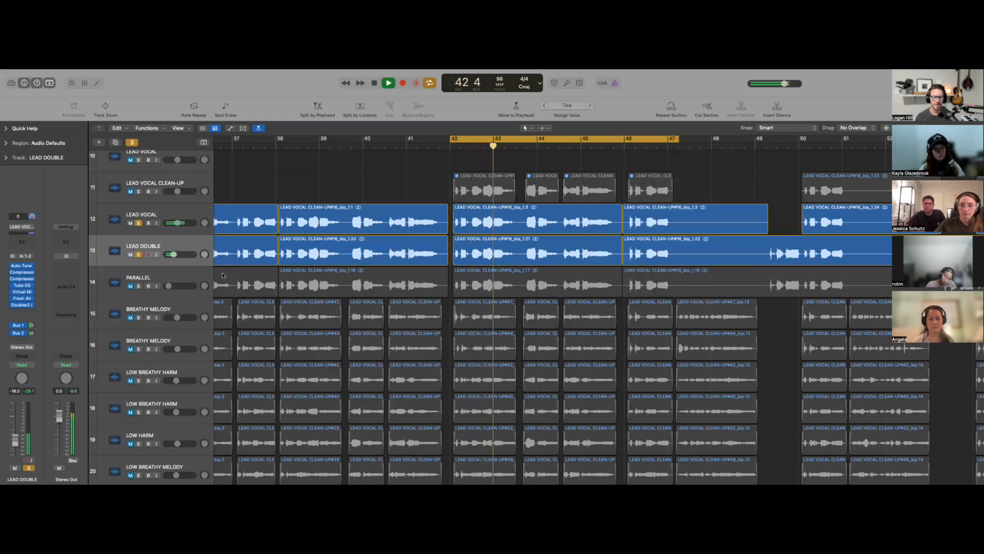
Compare the lead vocal with and without the double by toggling LEAD DOUBLE's solo during playback, leaving both tracks soloed
left_click(139, 254)
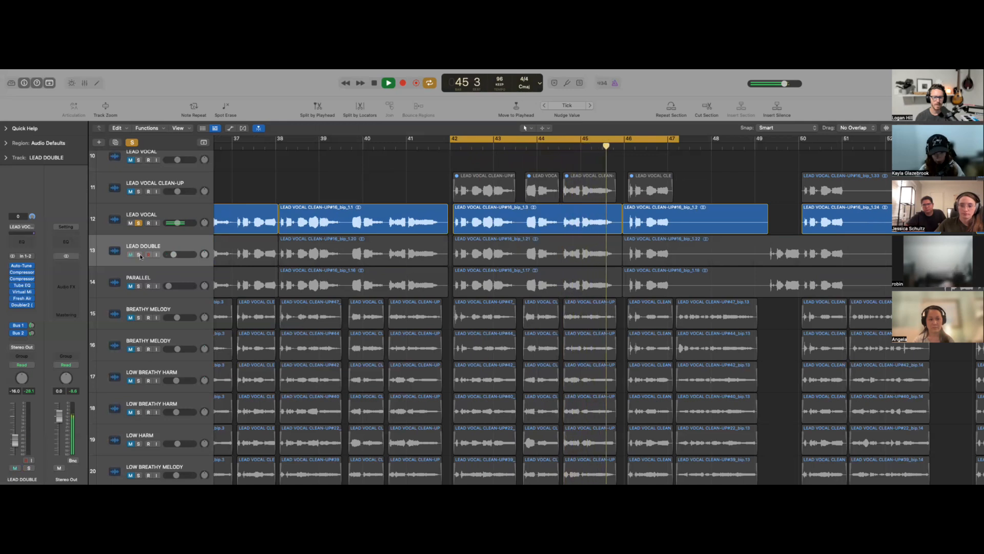
key("space")
left_click(139, 255)
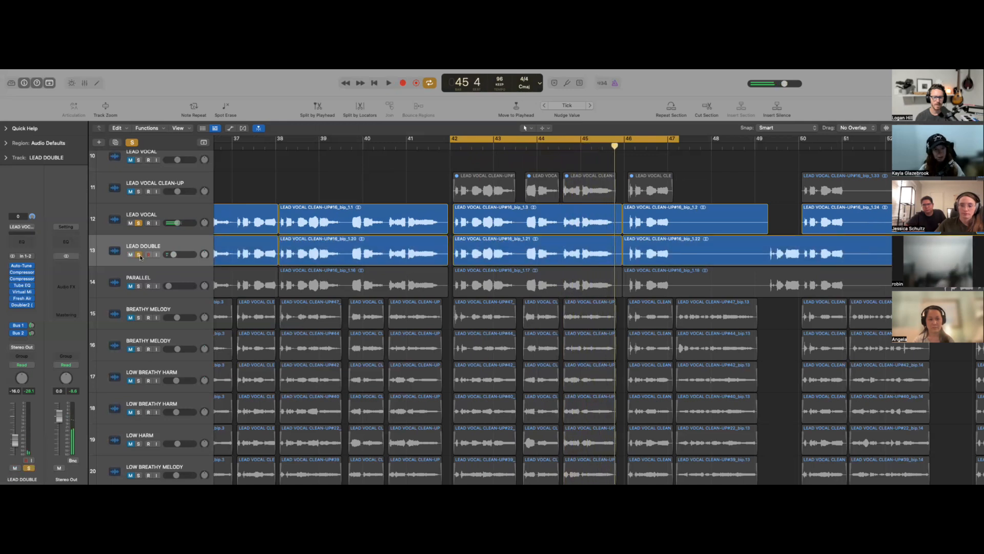
key("space")
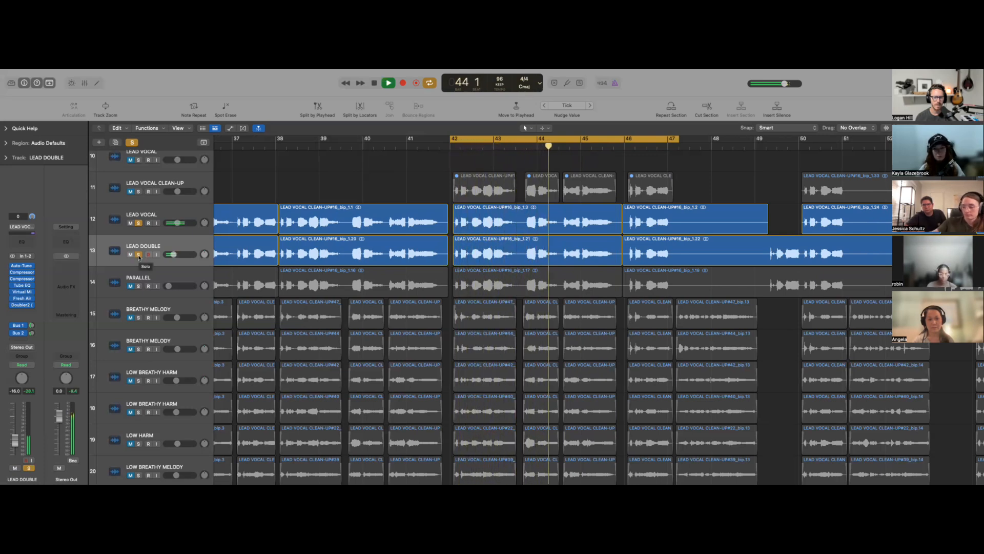
left_click(138, 255)
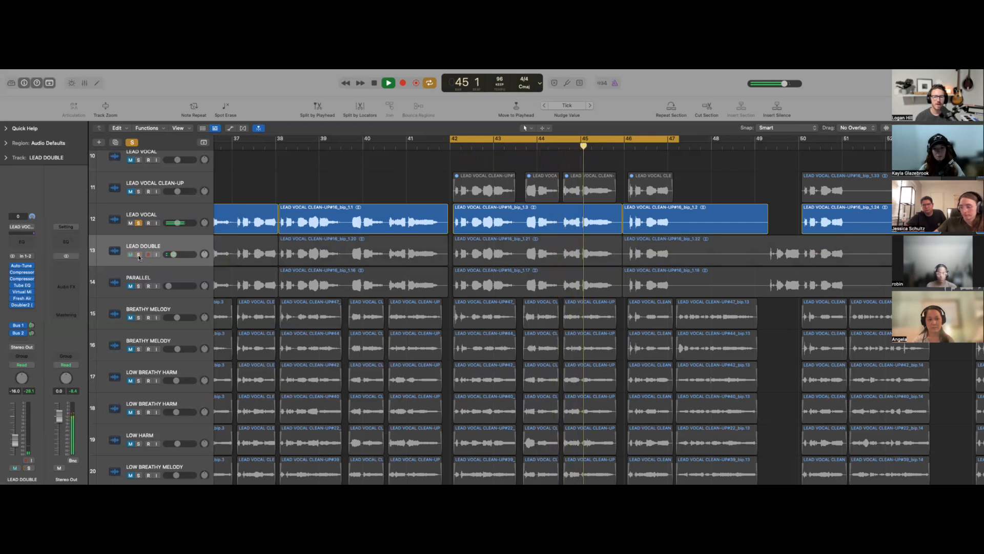
key("space")
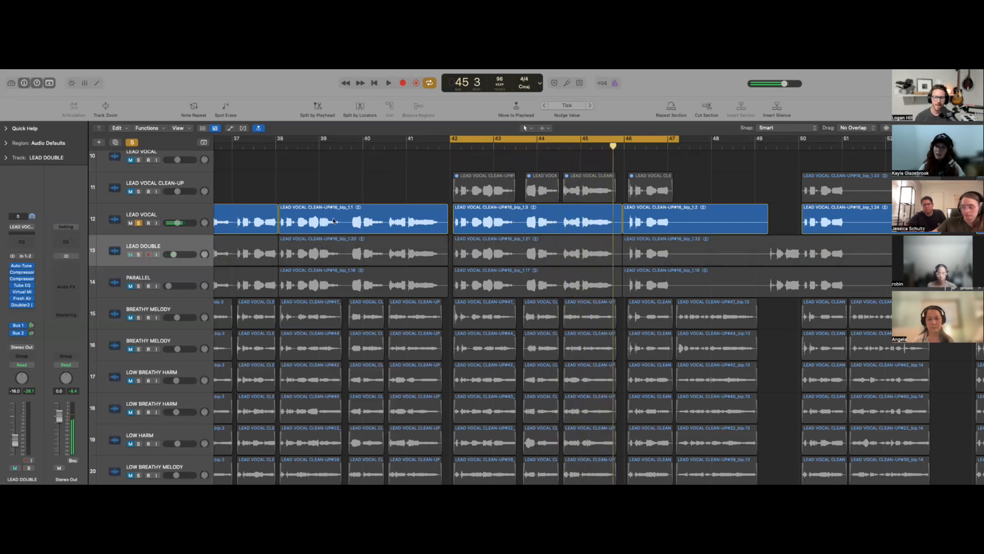
left_click(138, 254)
left_click(138, 255)
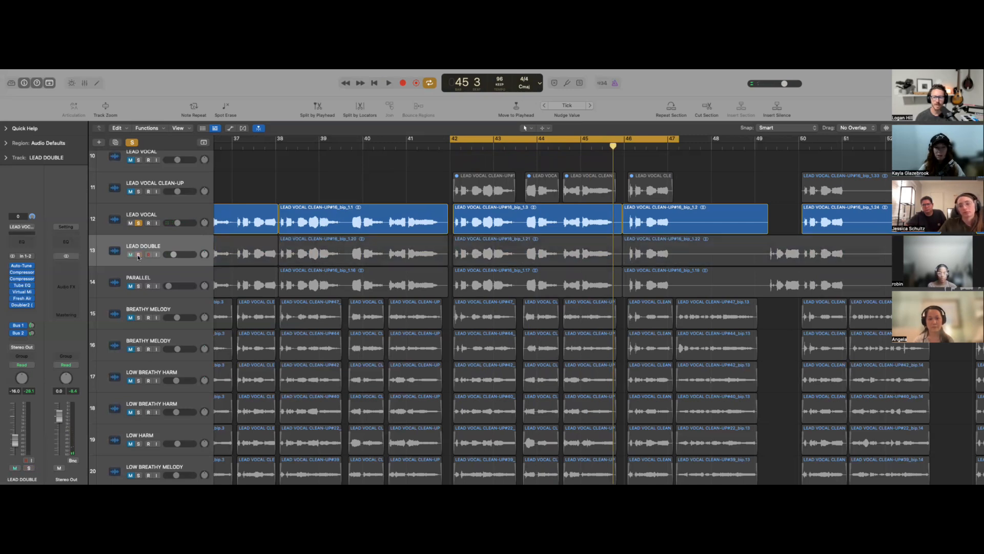
key("space")
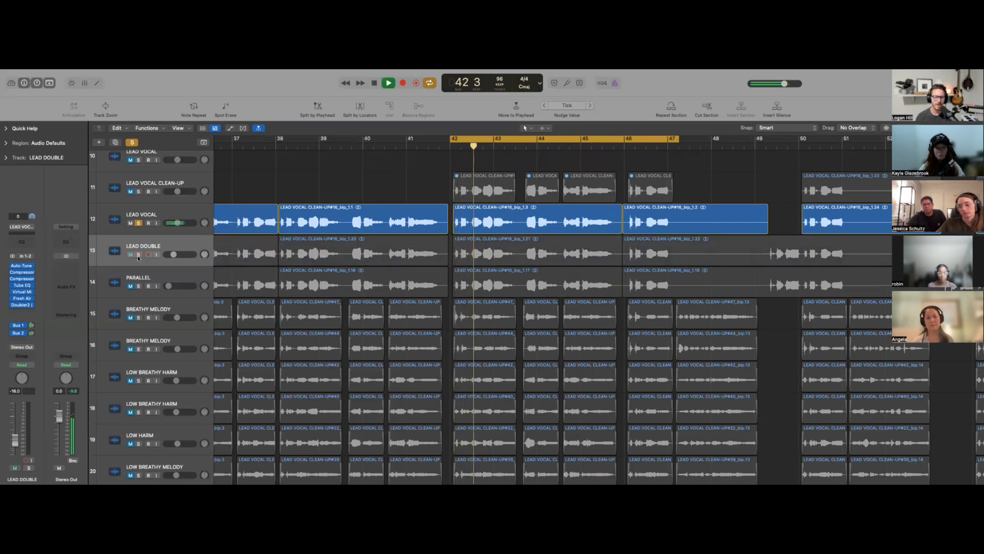
left_click(139, 255)
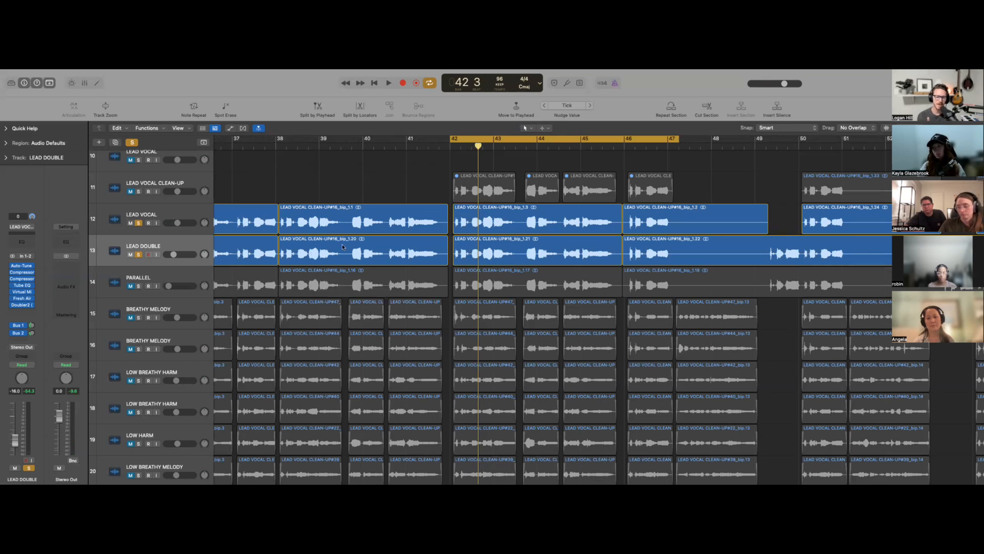
Audition the double against the lead vocal and set the LEAD DOUBLE volume to -15.0 dB
scroll(343, 247, "down", 1)
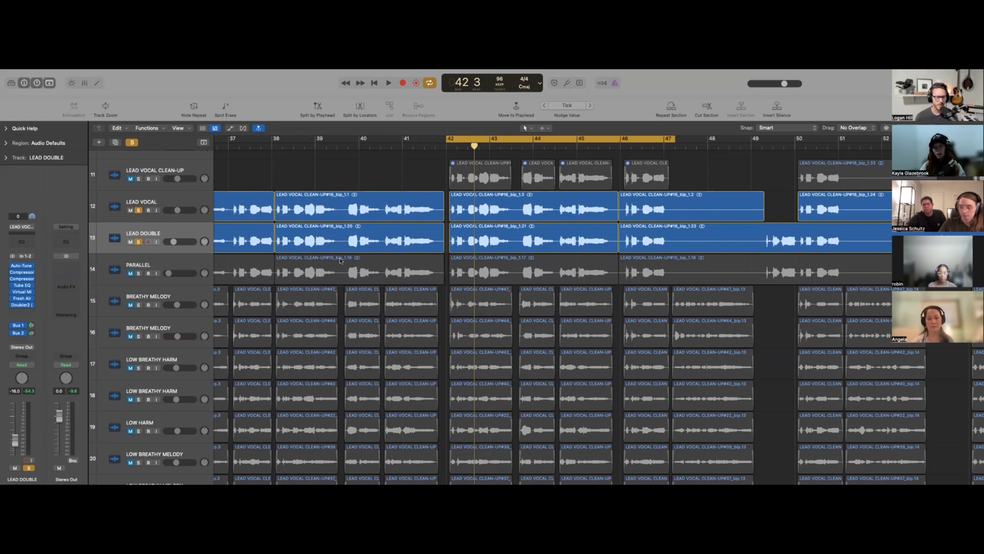
scroll(367, 267, "up", 1)
scroll(367, 267, "up", 1)
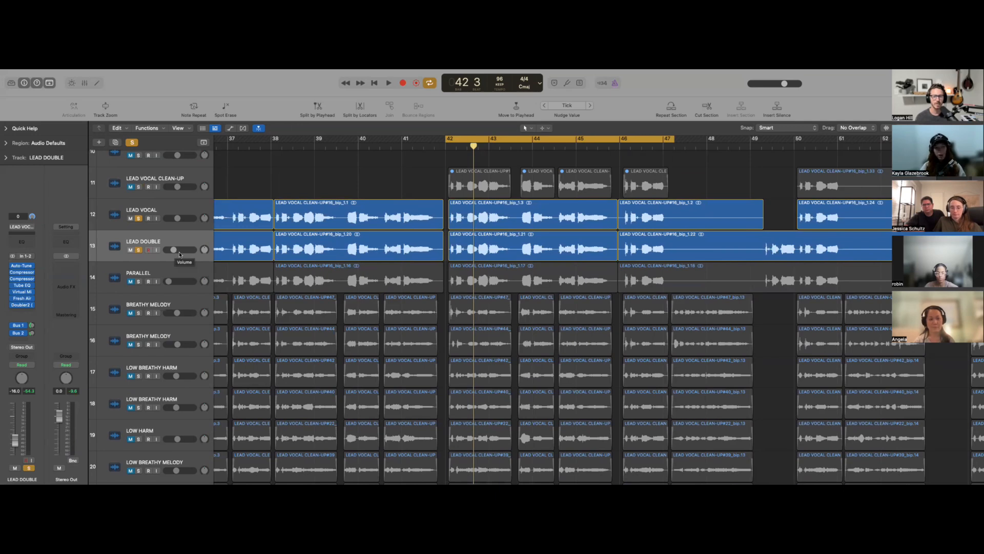
key("space")
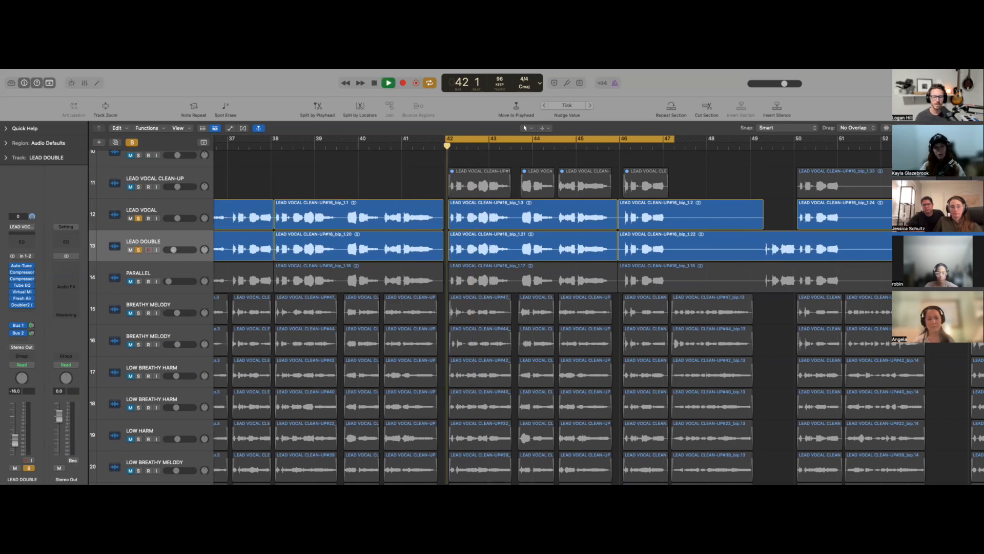
mouse_move(173, 250)
left_mouse_down()
mouse_move(184, 249)
mouse_move(173, 252)
left_mouse_up()
key("space")
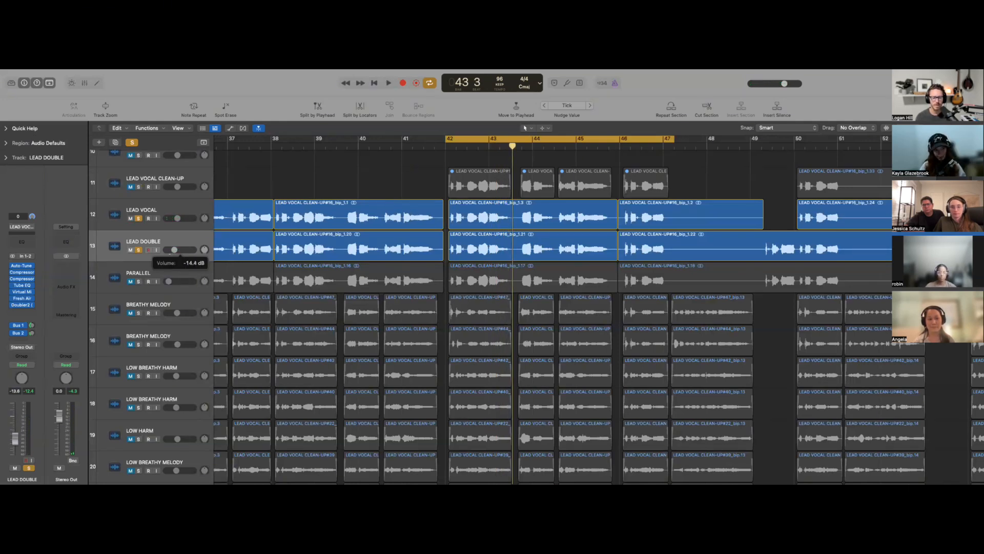
left_click_drag(174, 250, 173, 249)
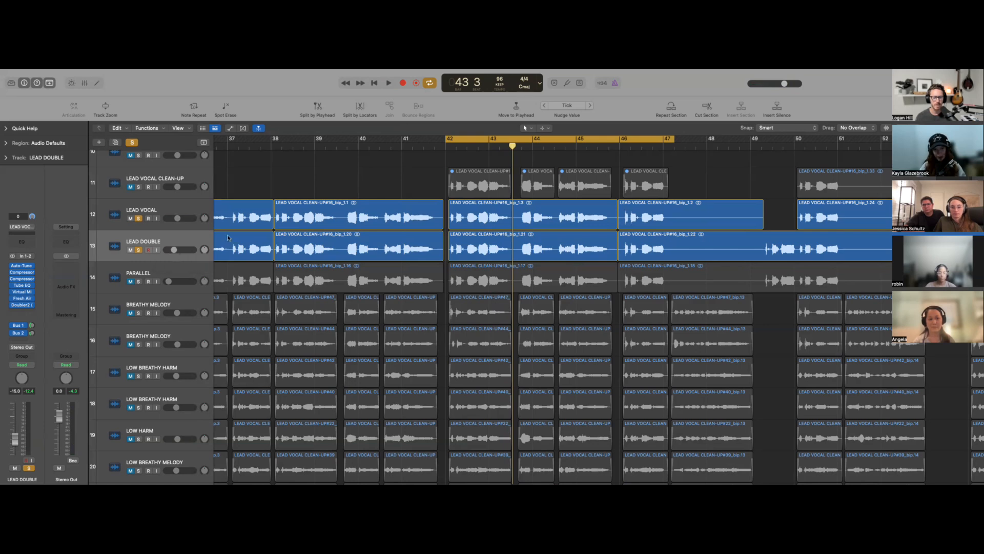
Solo the PARALLEL track alongside the lead vocal and double, and select it to show its channel strip
scroll(347, 264, "down", 1)
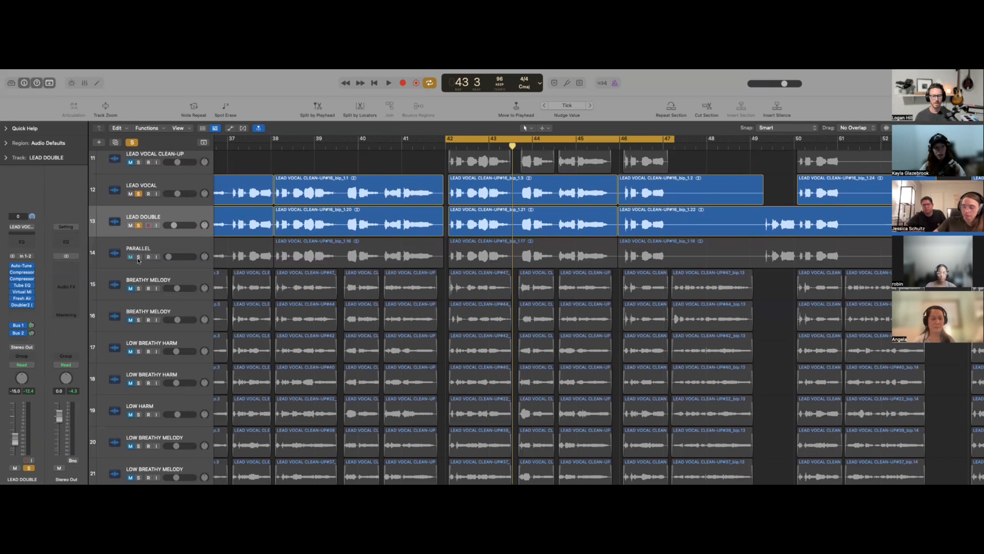
left_click(139, 257)
left_click(171, 253)
scroll(465, 250, "up", 1)
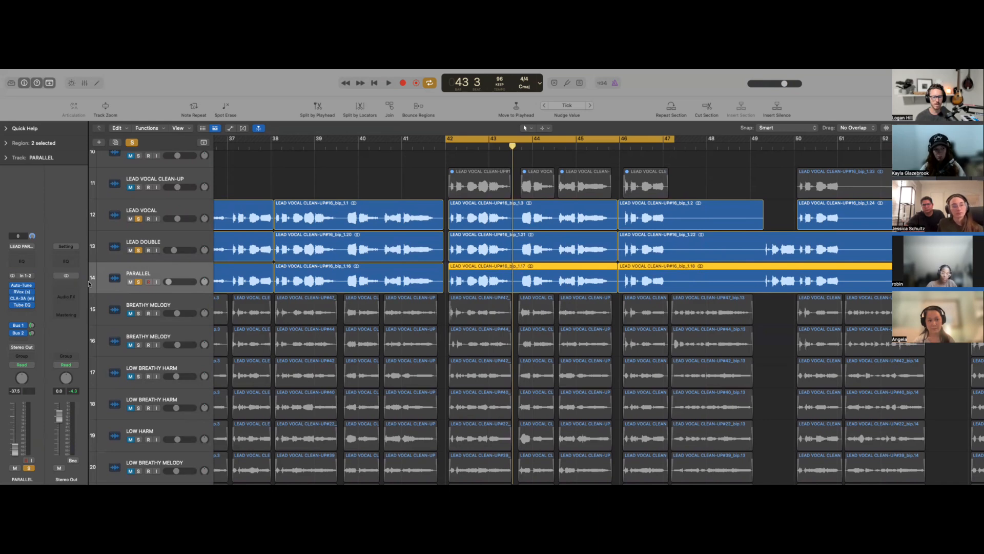
Review the RVox and Vintage Tube EQ settings on the PARALLEL channel, closing each plug-in window
left_click(22, 292)
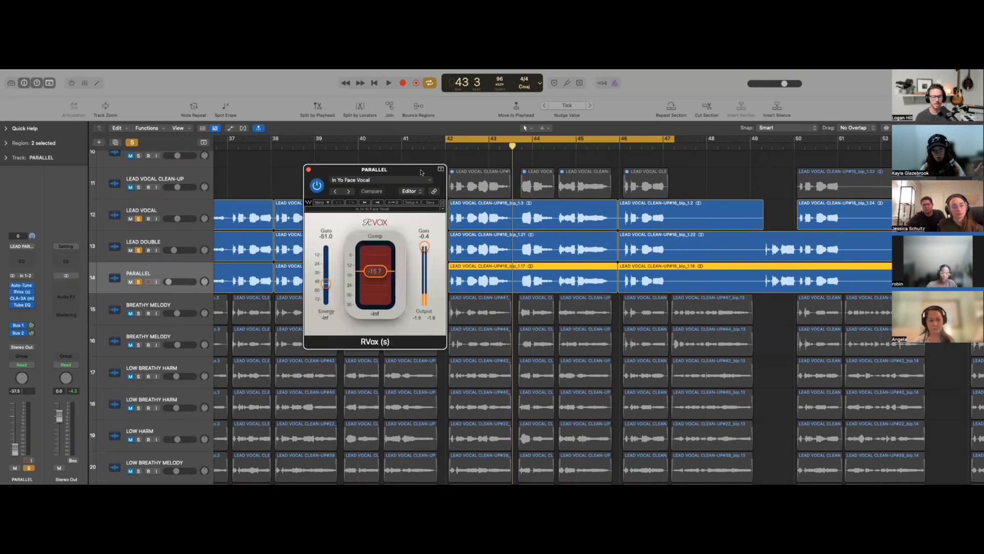
left_click_drag(422, 173, 449, 173)
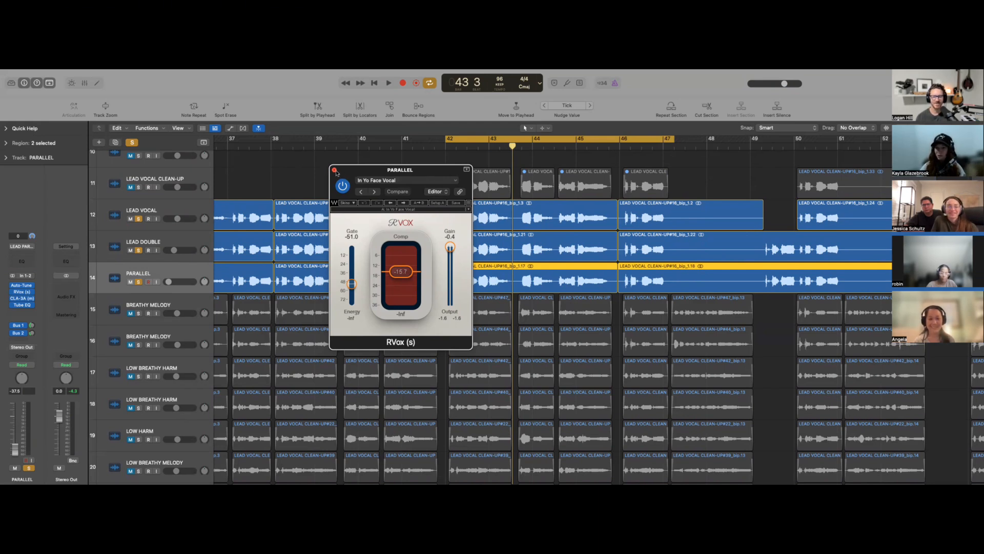
left_click(334, 170)
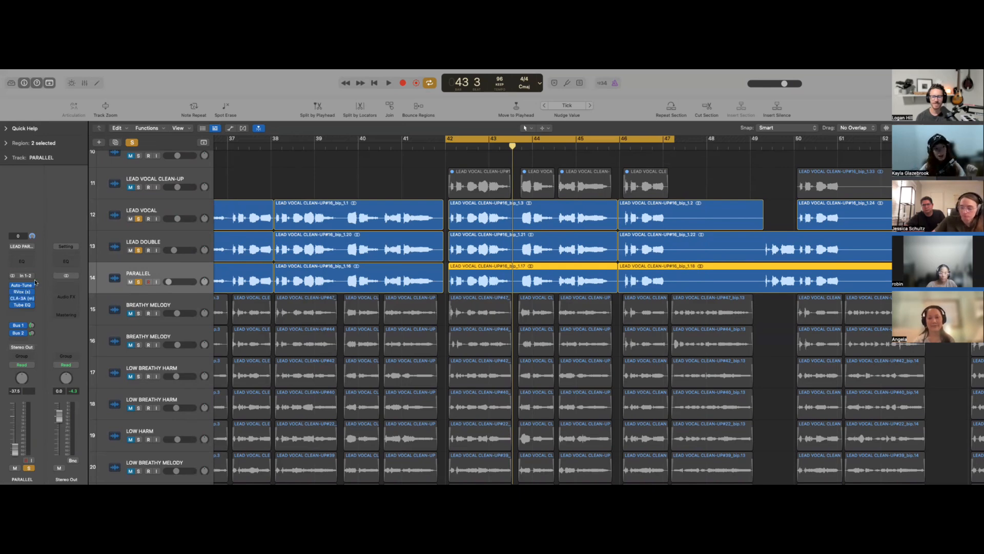
left_click(22, 305)
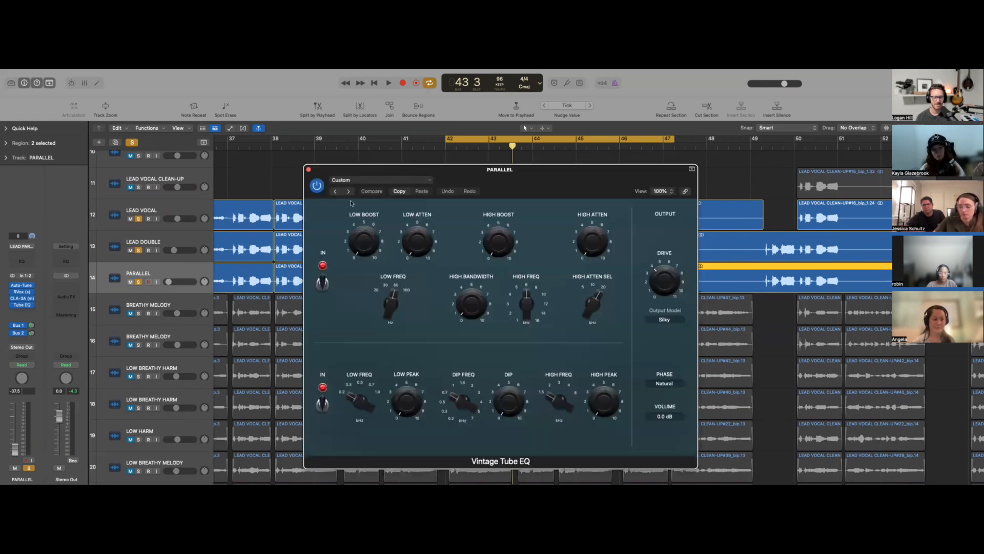
left_click(308, 169)
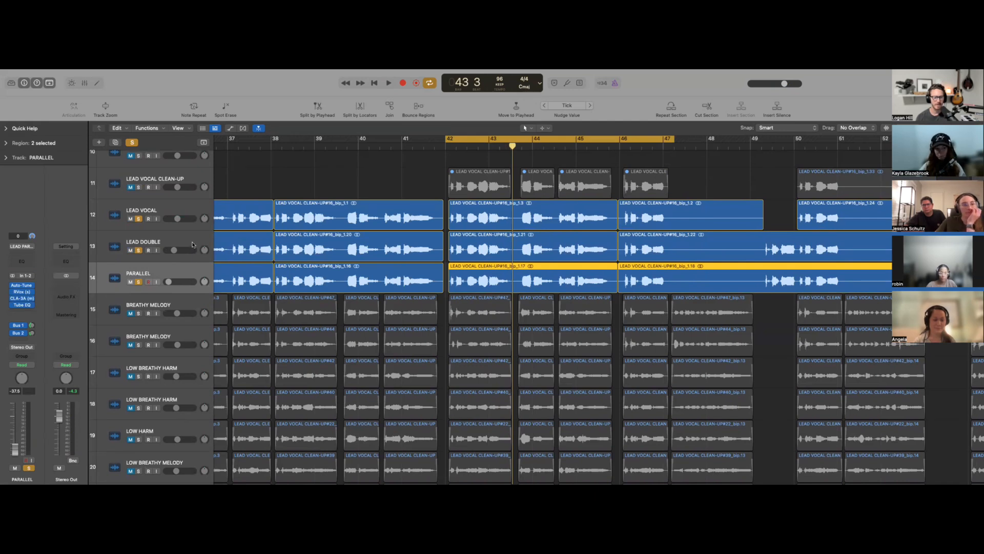
Unsolo LEAD DOUBLE and LEAD VOCAL, and audition the PARALLEL track alone with its volume raised to about -16.8 dB
left_click(139, 251)
left_click(139, 219)
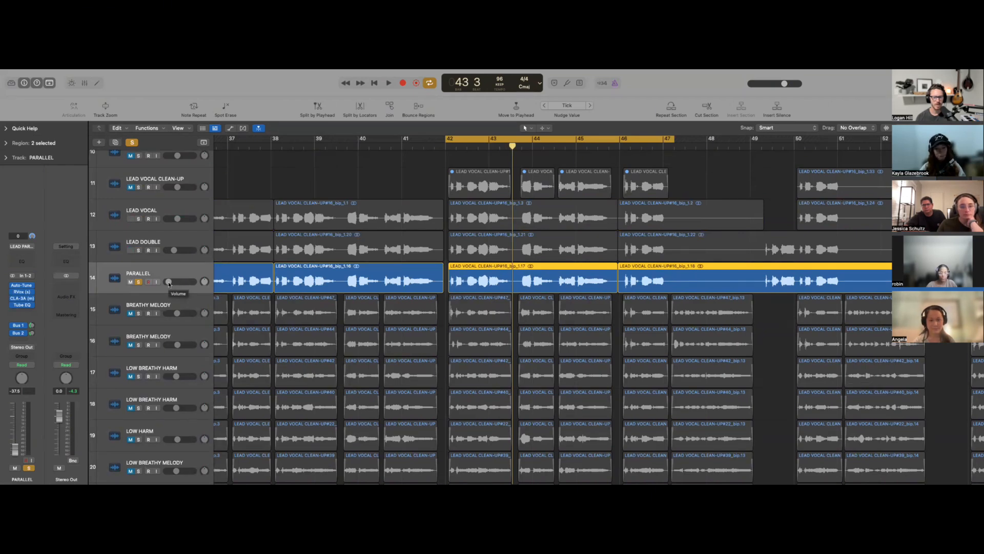
left_click_drag(170, 285, 174, 282)
key("space")
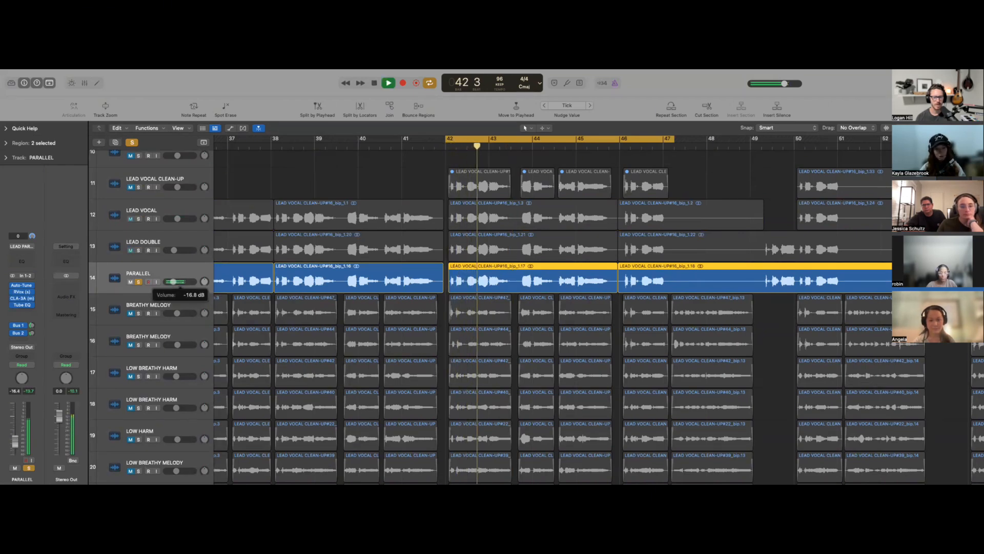
Set Auto-Tune EFX on the PARALLEL track to G# minor with Humanize at about 81, and close the plug-in window
key("space")
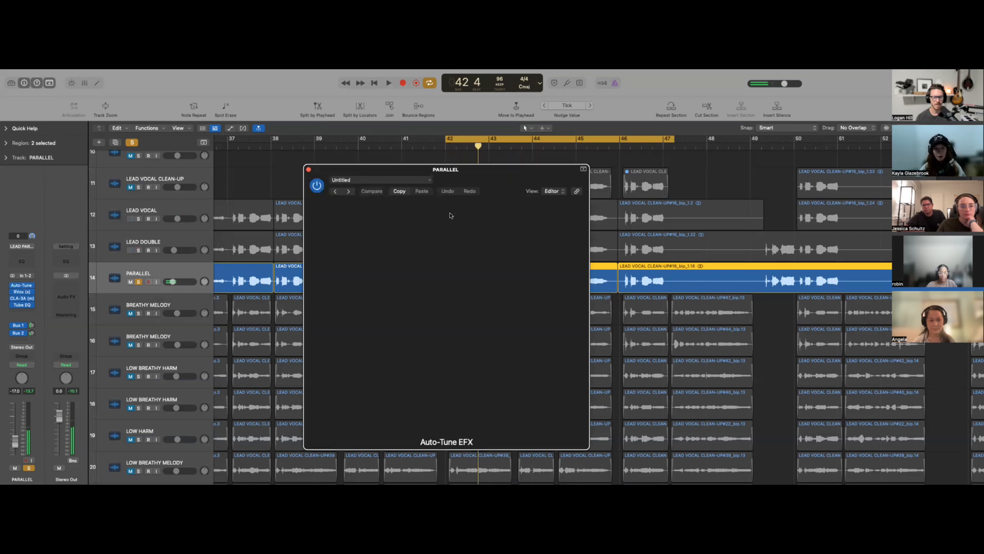
left_click_drag(390, 171, 362, 156)
left_click(353, 198)
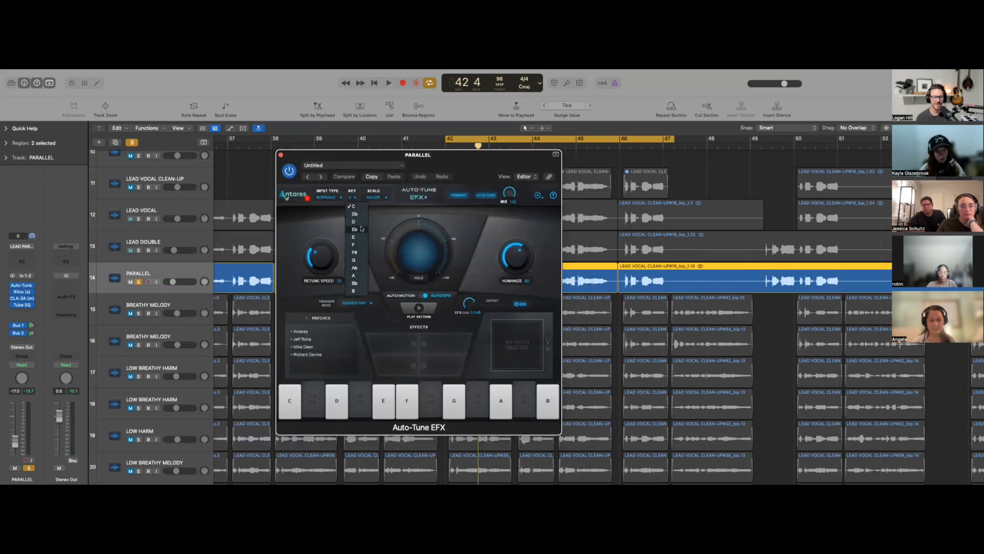
left_click(359, 261)
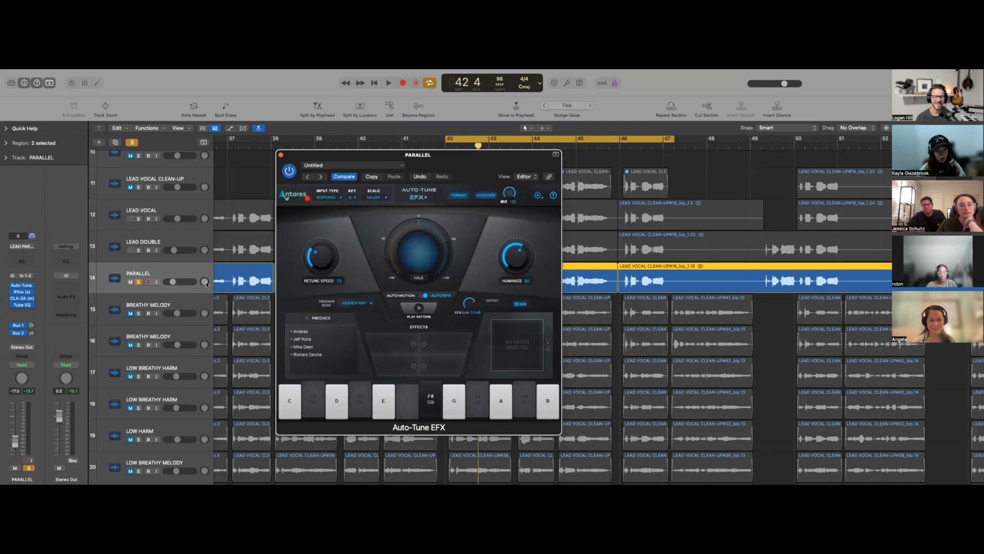
left_click(179, 207)
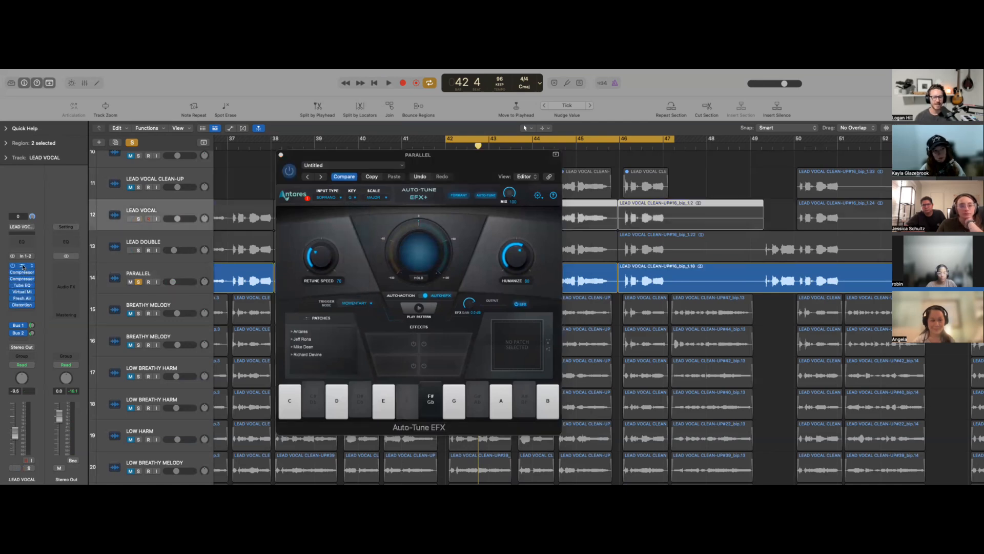
left_click(295, 146)
left_click(381, 199)
left_click(378, 214)
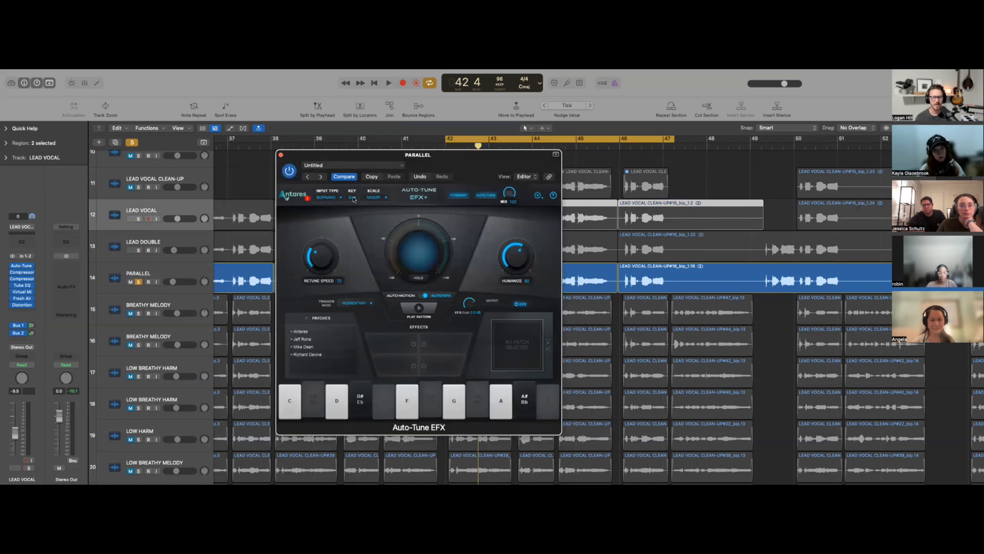
left_click(352, 197)
left_click(358, 268)
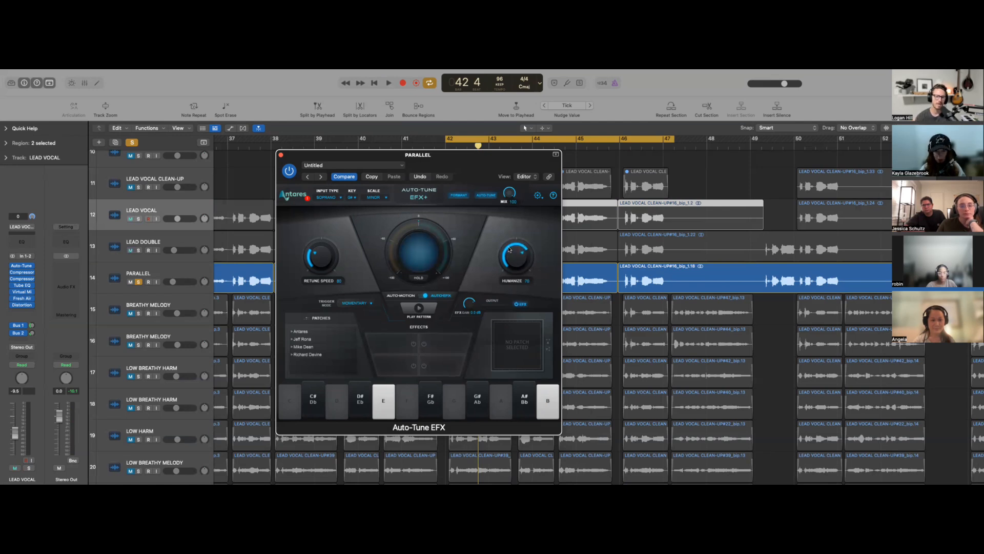
left_click_drag(510, 248, 511, 245)
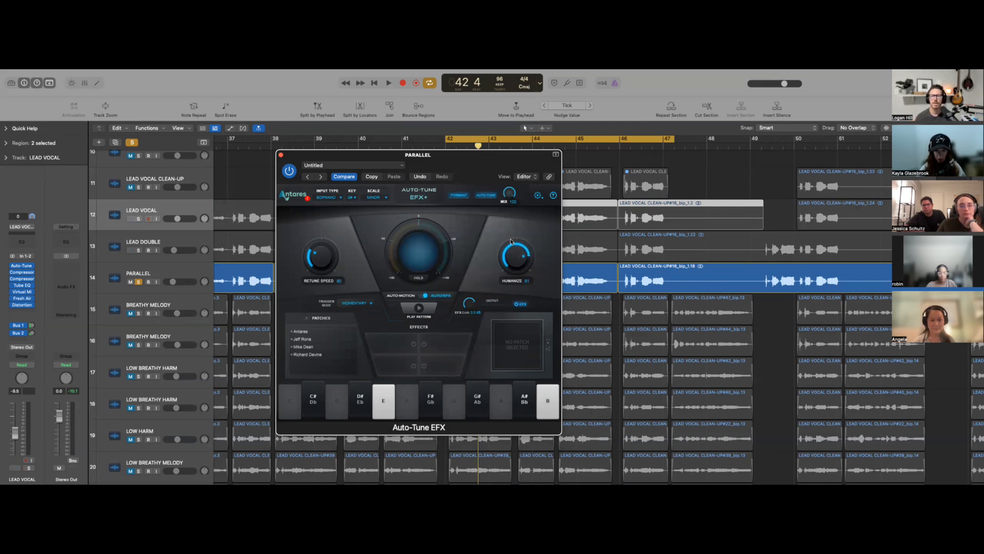
left_click(281, 155)
key("ctrl+m")
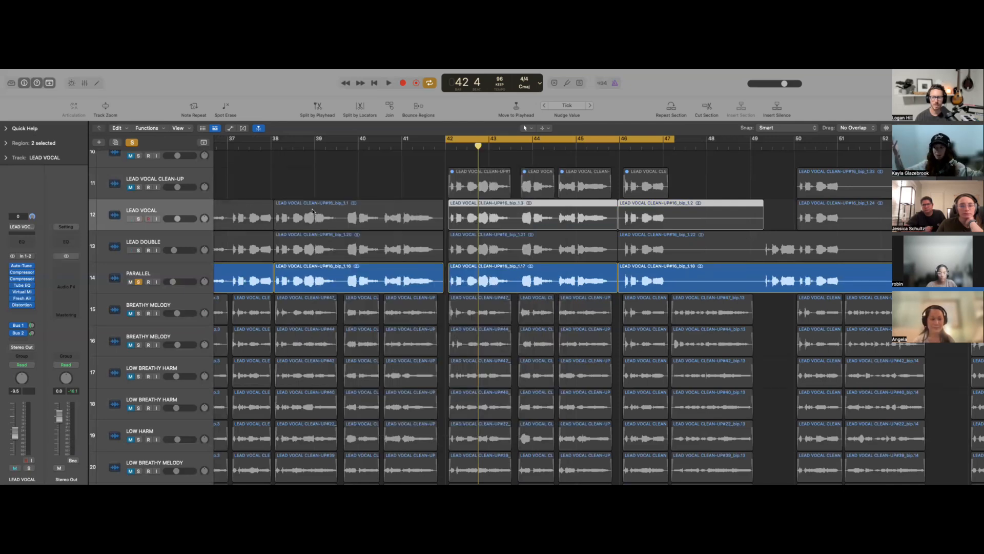
key("ctrl+m")
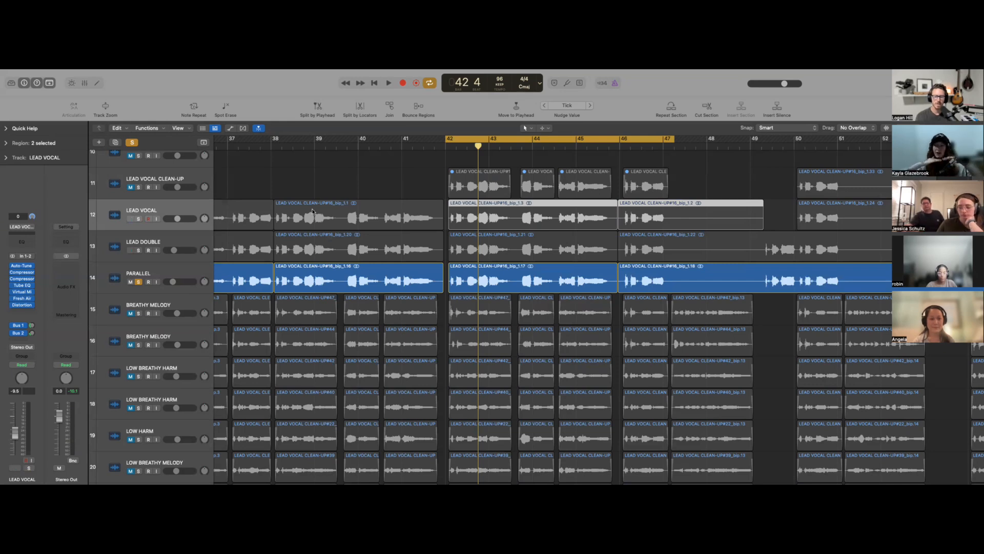
key("ctrl+m")
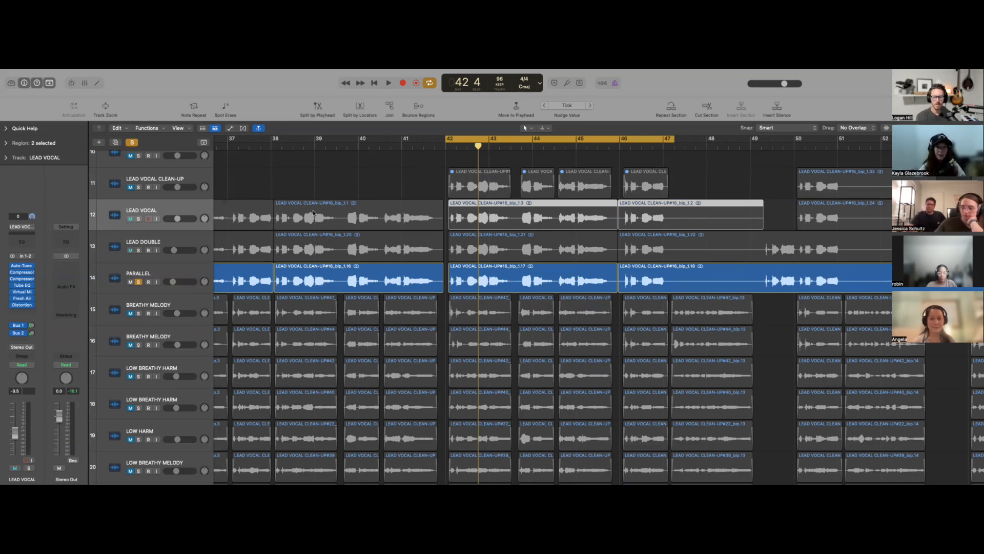
key("ctrl+m")
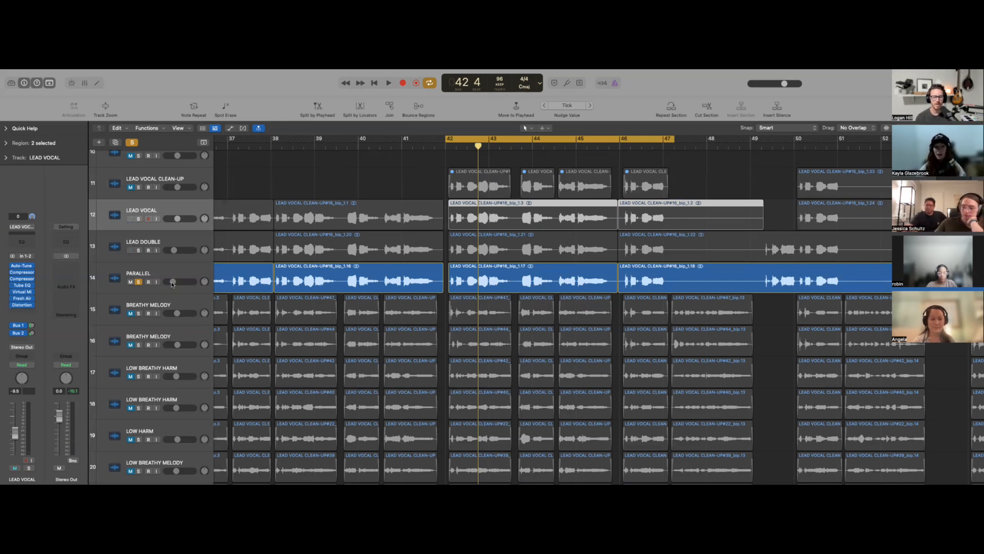
Audition the PARALLEL track alone with its volume raised to about -13.8 dB, and select the track
key("space")
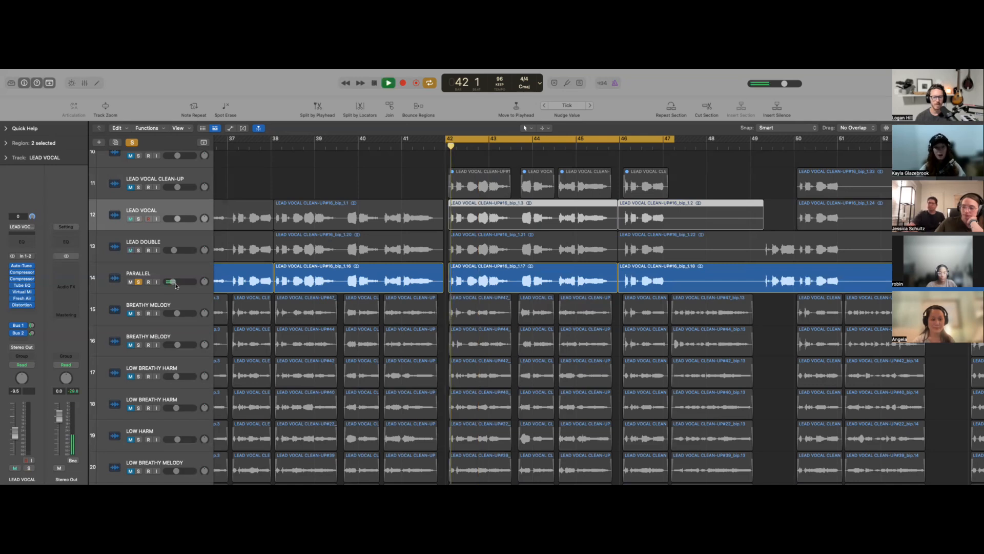
left_click(174, 282)
left_click_drag(175, 281, 176, 281)
key("space")
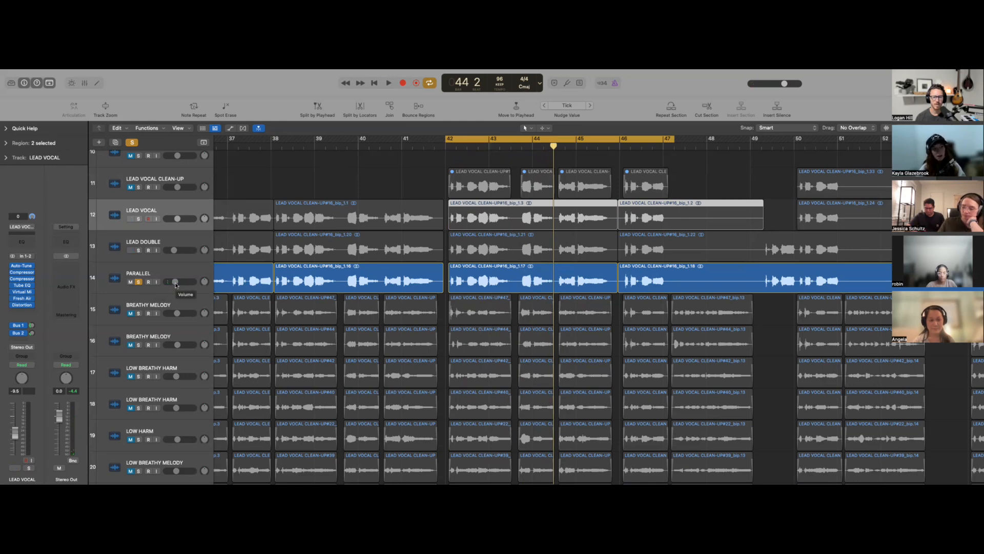
left_click(177, 281)
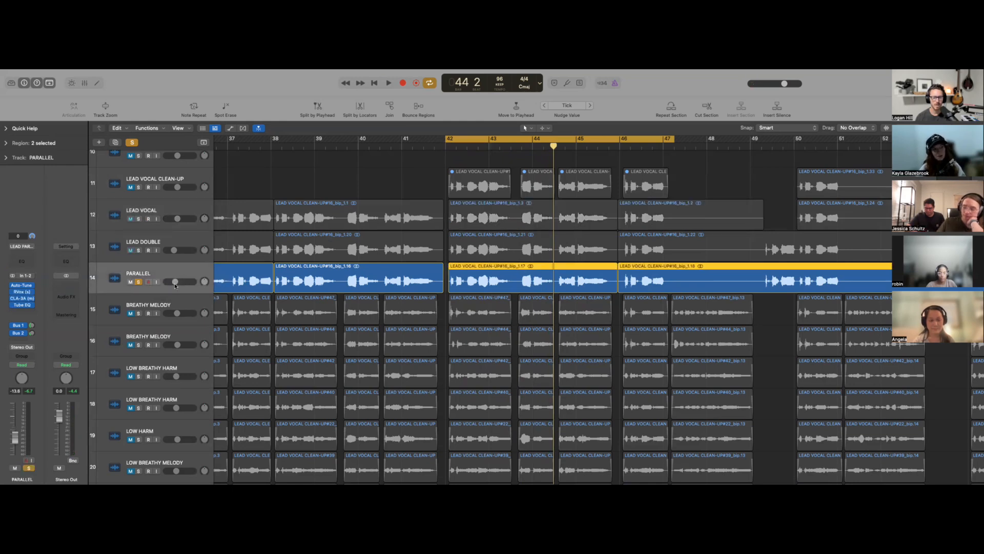
Solo LEAD DOUBLE and LEAD VOCAL with PARALLEL, and lower the PARALLEL volume to -38.0 dB while listening
left_click_drag(174, 283, 169, 281)
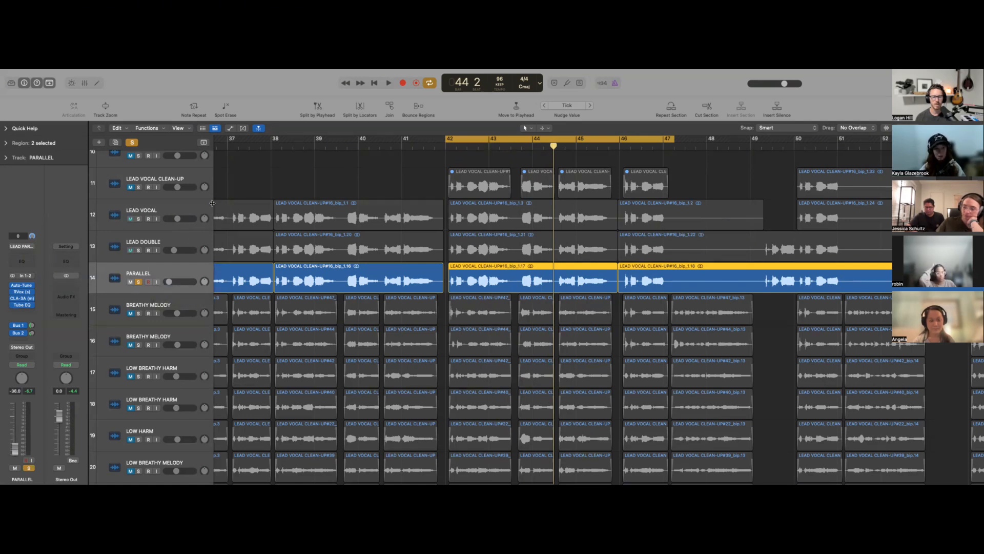
left_click(156, 249, "shift")
left_click(154, 214, "shift")
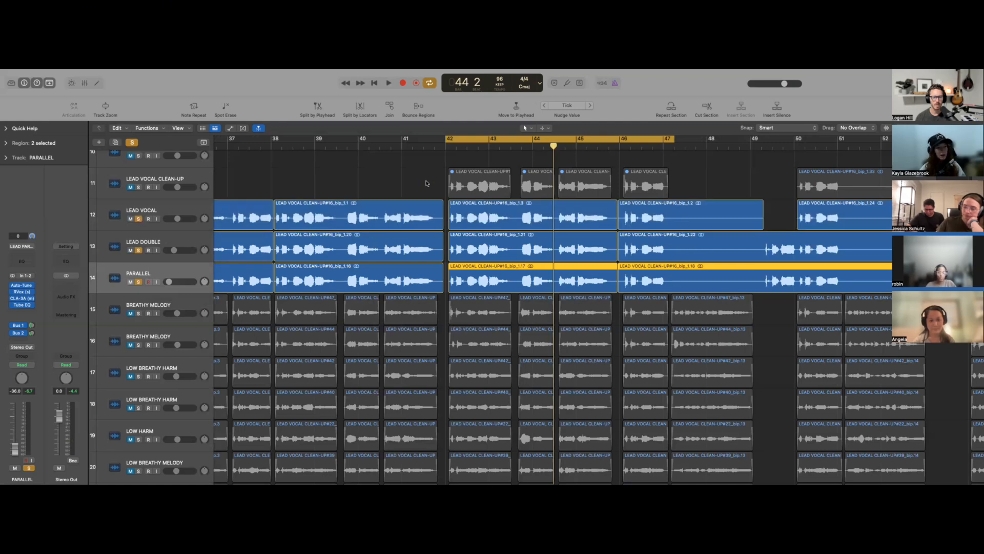
key("space")
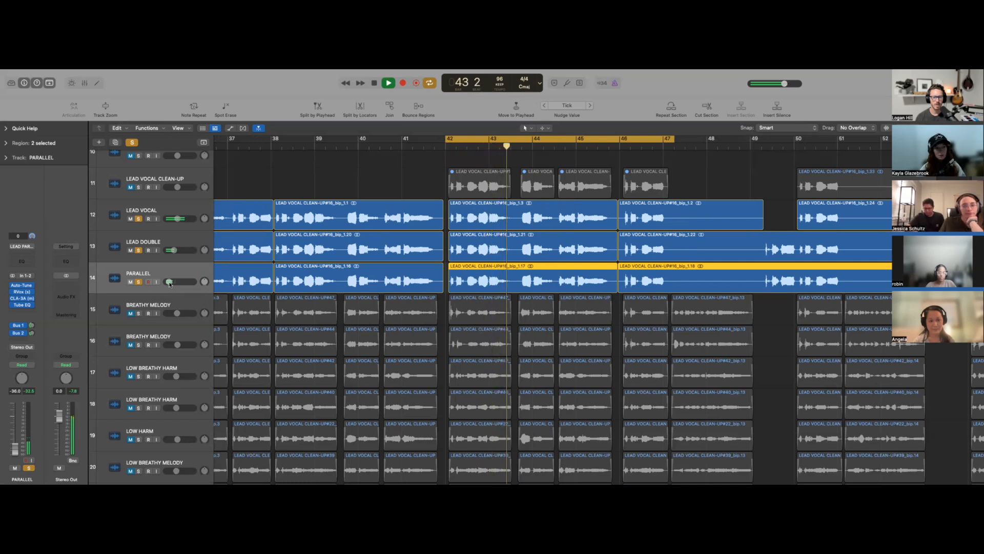
left_click_drag(170, 284, 168, 283)
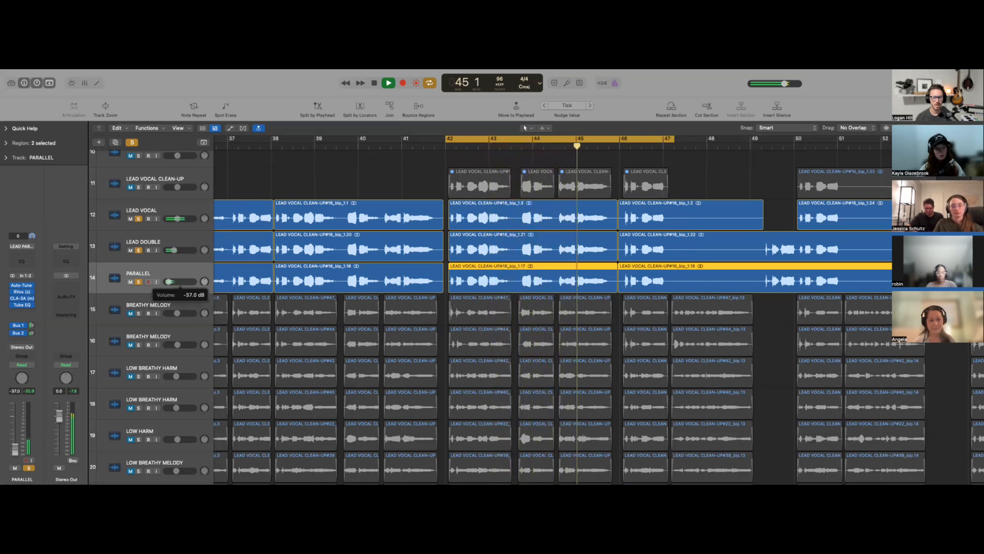
left_click_drag(168, 283, 167, 284)
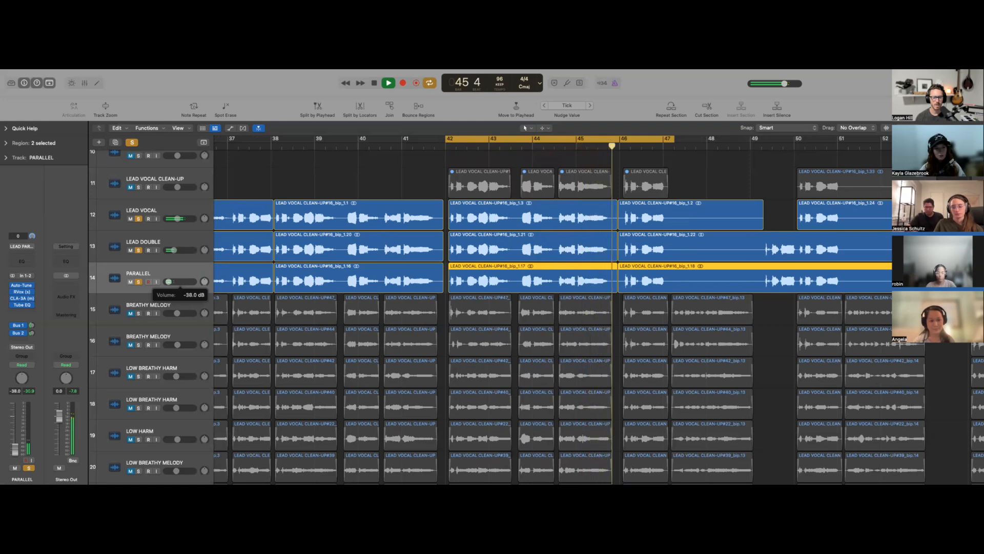
key("space")
Compare the lead vocal and double without and with the PARALLEL track by toggling its solo during playback
left_click(139, 281)
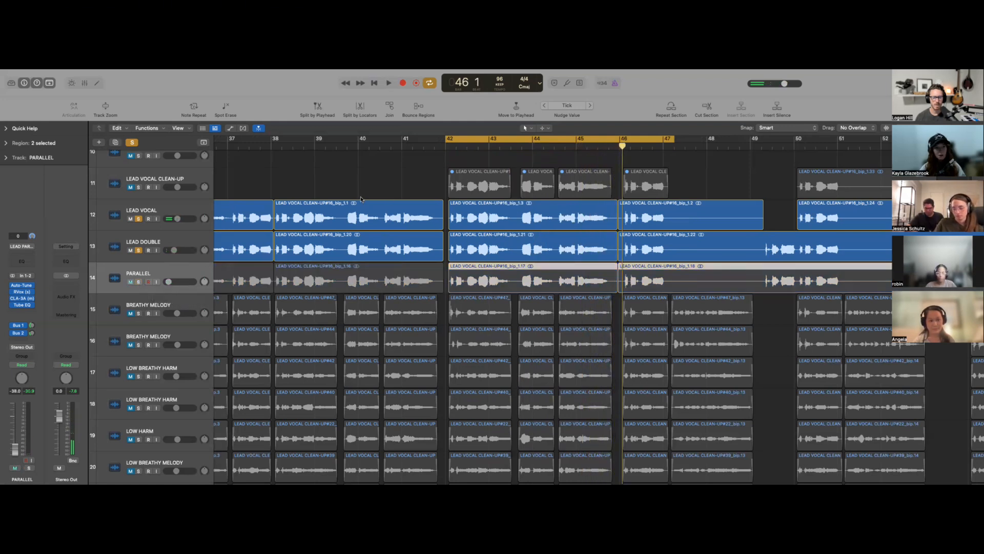
key("space")
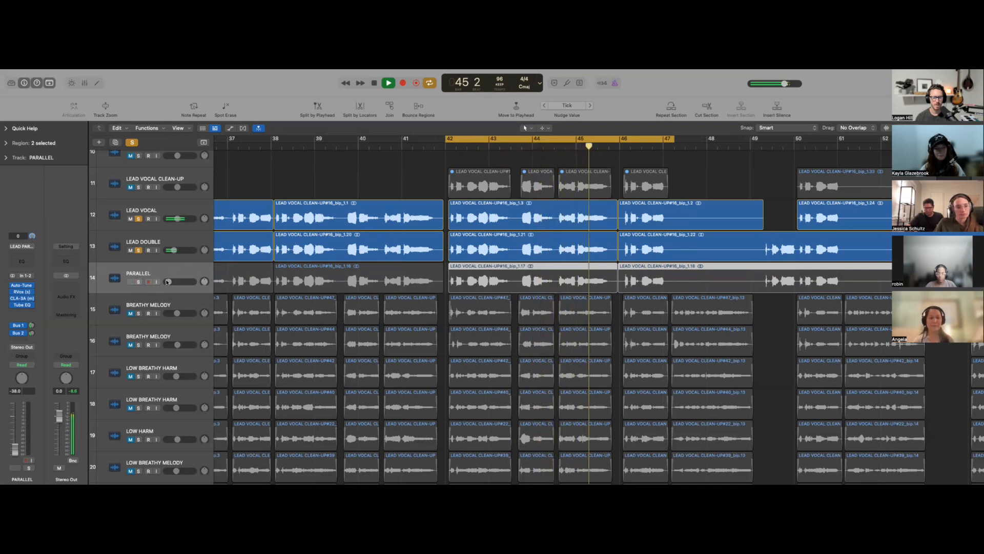
key("space")
left_click(139, 282)
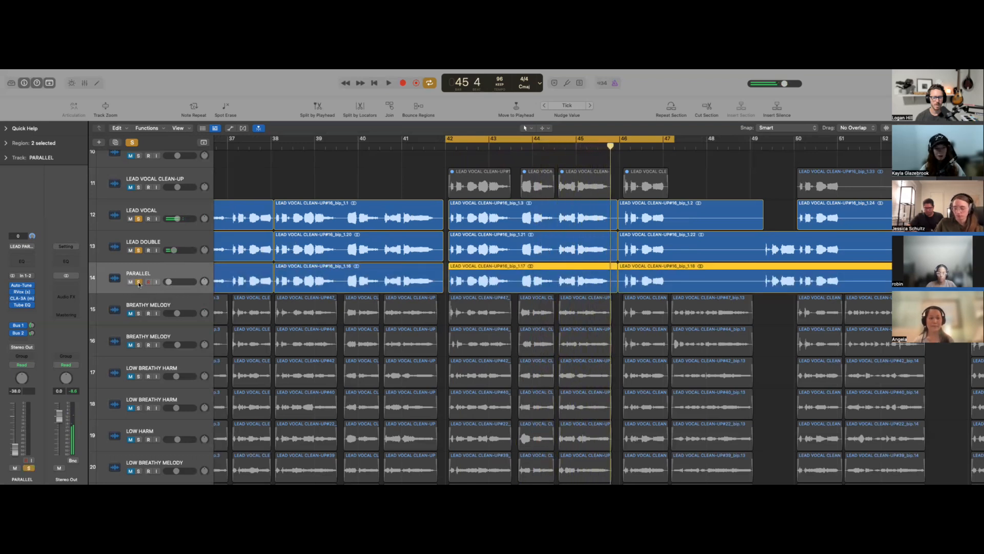
key("space")
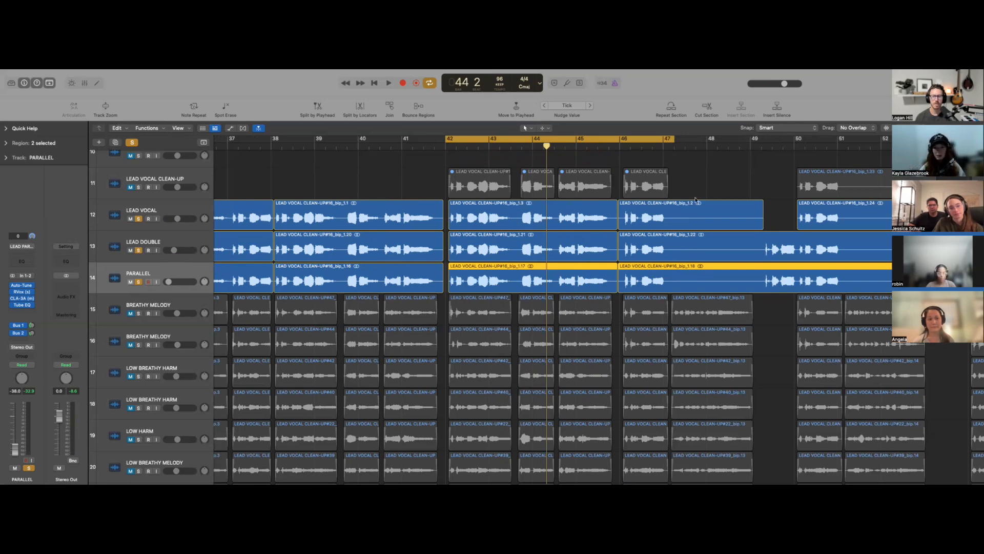
Solo the COUNTRY SONG B 96 INST track and play the vocal layers against the instrumental
scroll(523, 221, "up", 4)
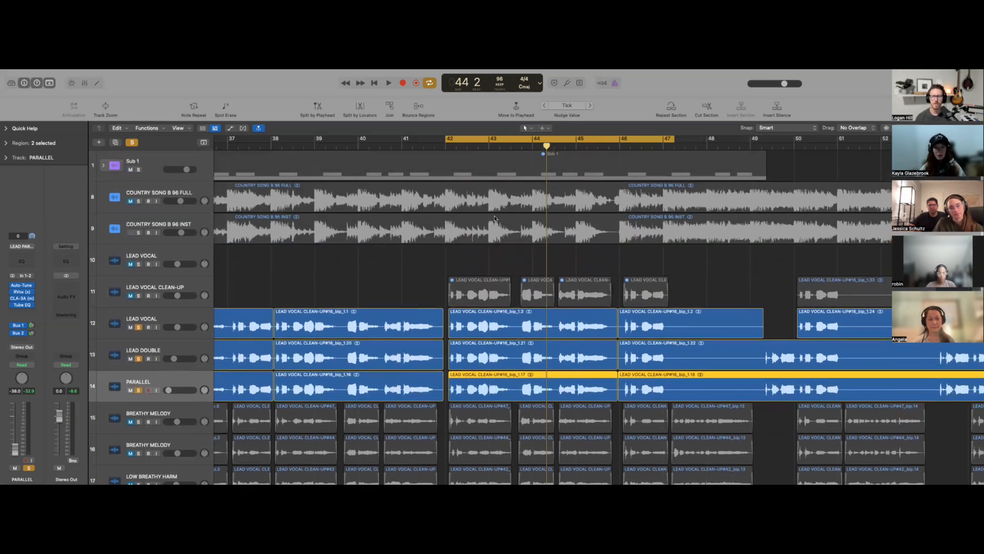
left_click(135, 233)
scroll(432, 277, "down", 4)
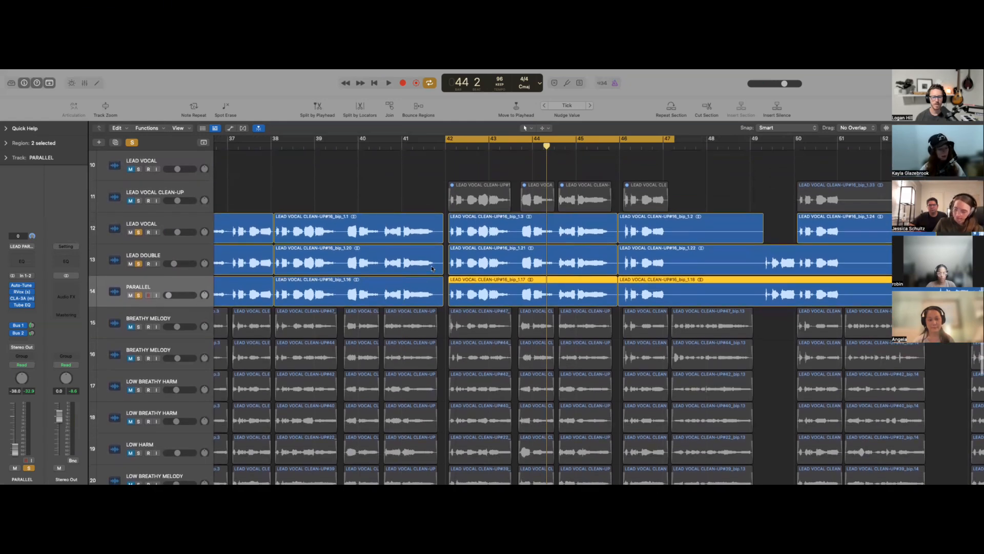
key("space")
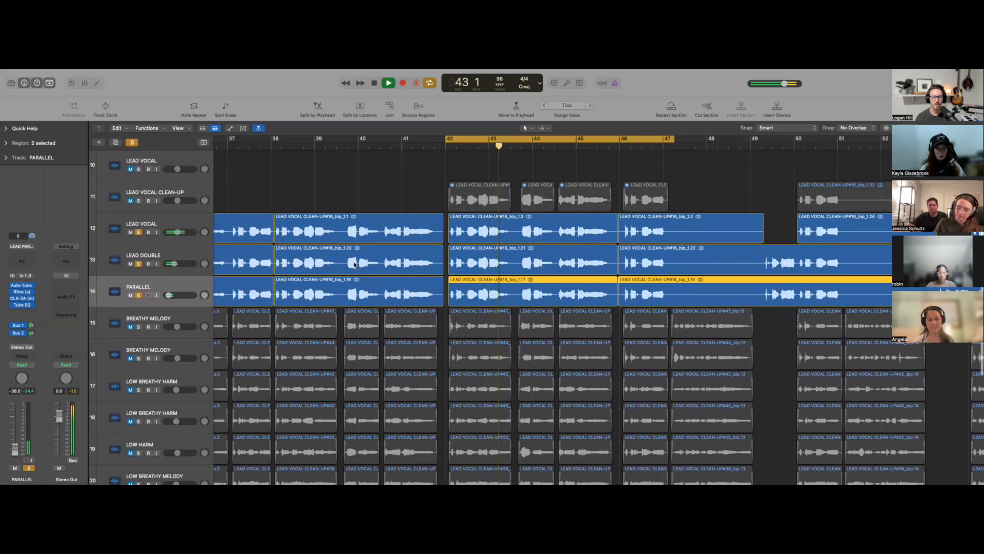
Compare the LEAD VOCAL over the instrumental without and with LEAD DOUBLE and PARALLEL by toggling their solos
left_click(139, 295)
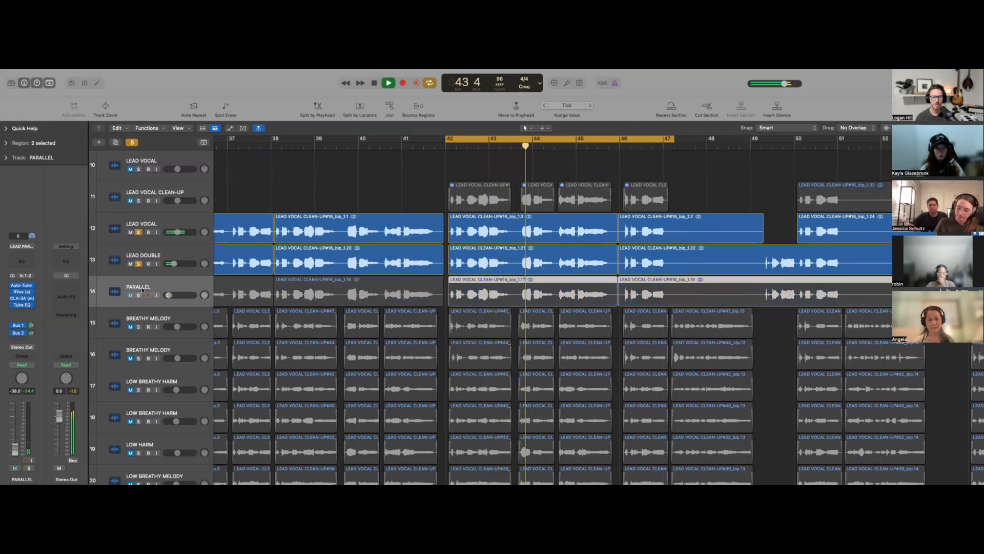
left_click(138, 264)
scroll(169, 289, "down", 1)
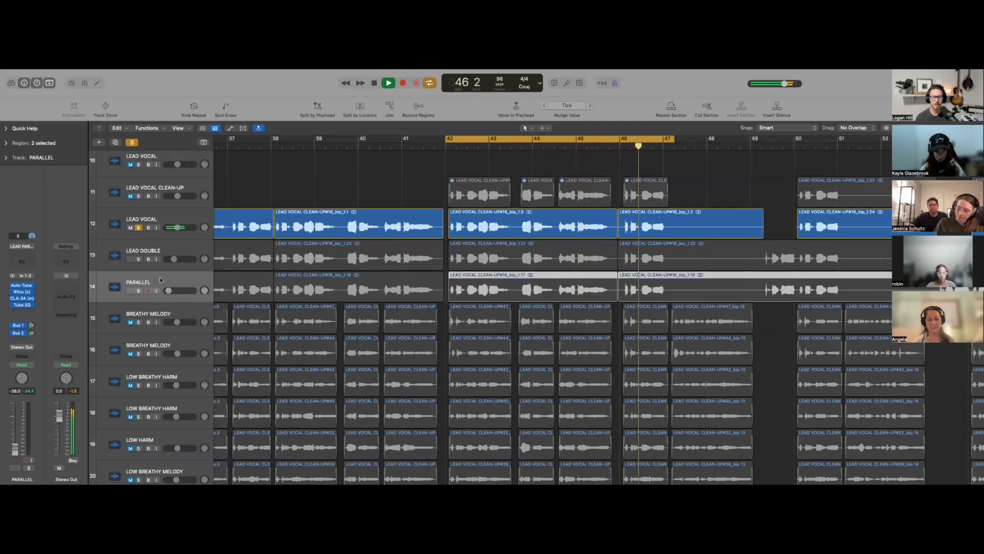
left_click(138, 258)
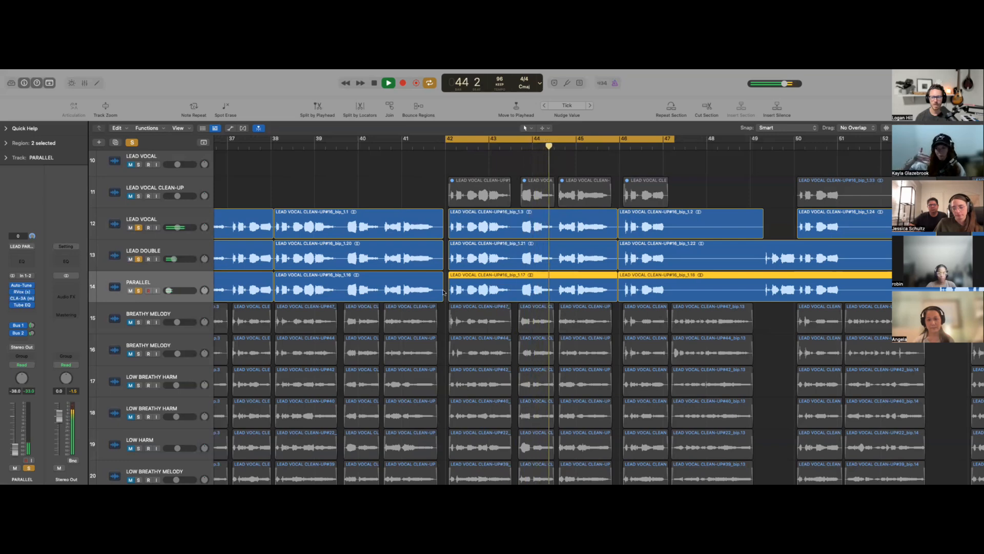
key("space")
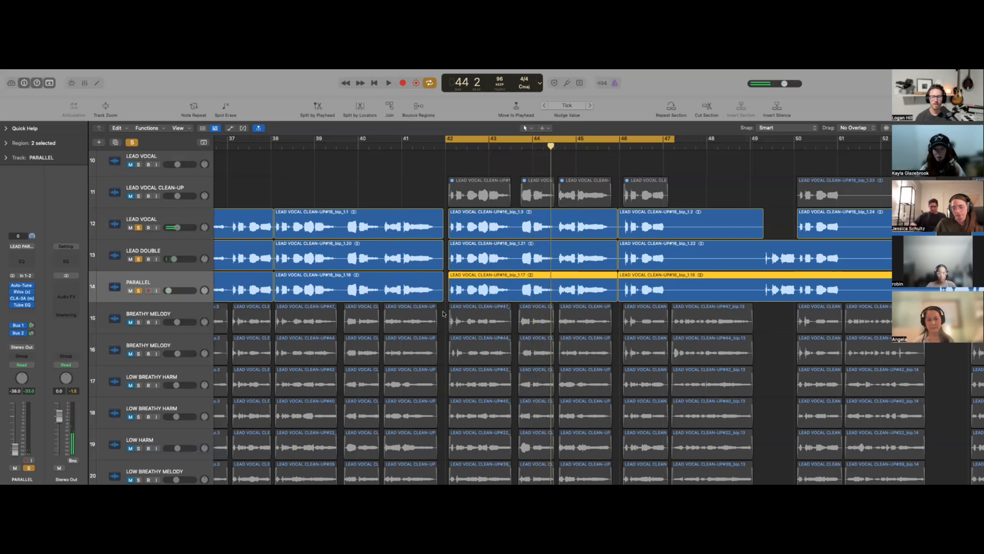
Clear the solo from all tracks
scroll(444, 314, "down", 2)
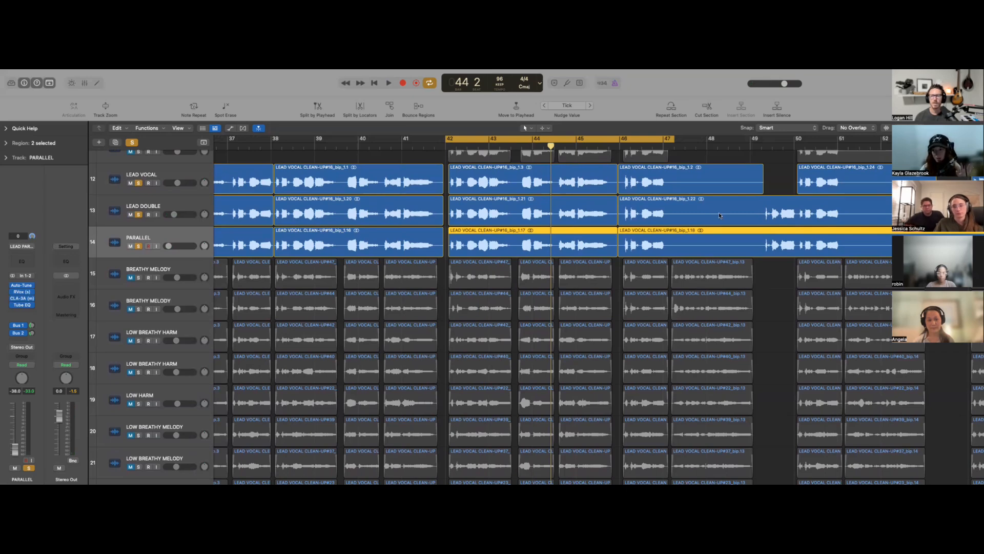
scroll(645, 250, "down", 2)
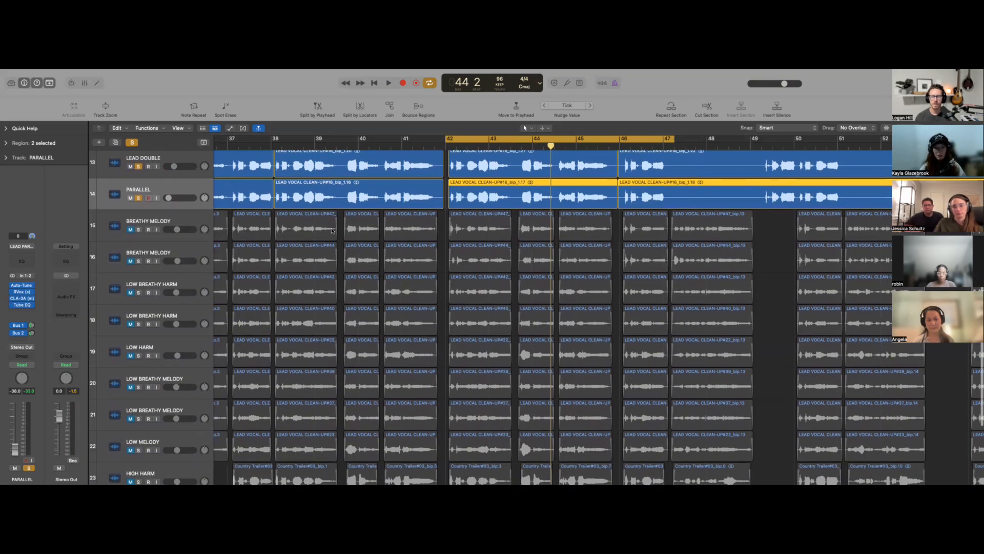
scroll(129, 155, "up", 3)
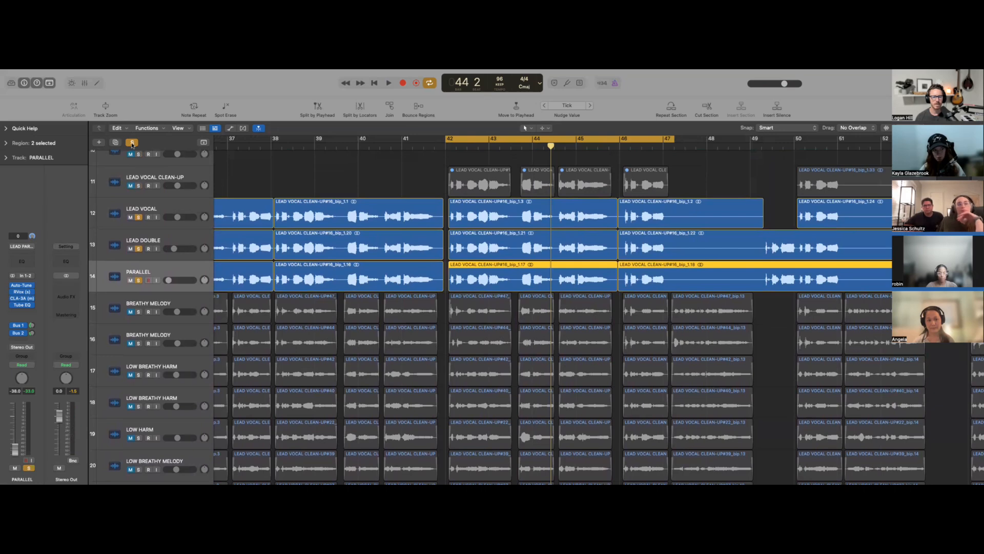
left_click(132, 142)
Select the first BREATHY MELODY track and bring the backing vocal tracks into view
scroll(329, 272, "down", 2)
scroll(308, 269, "down", 1)
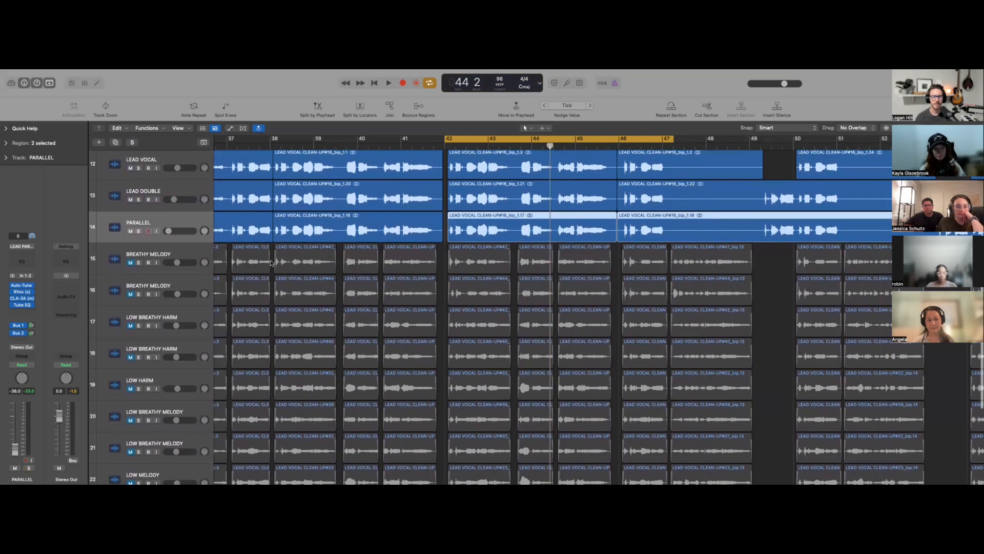
left_click(223, 263)
scroll(223, 328, "down", 5)
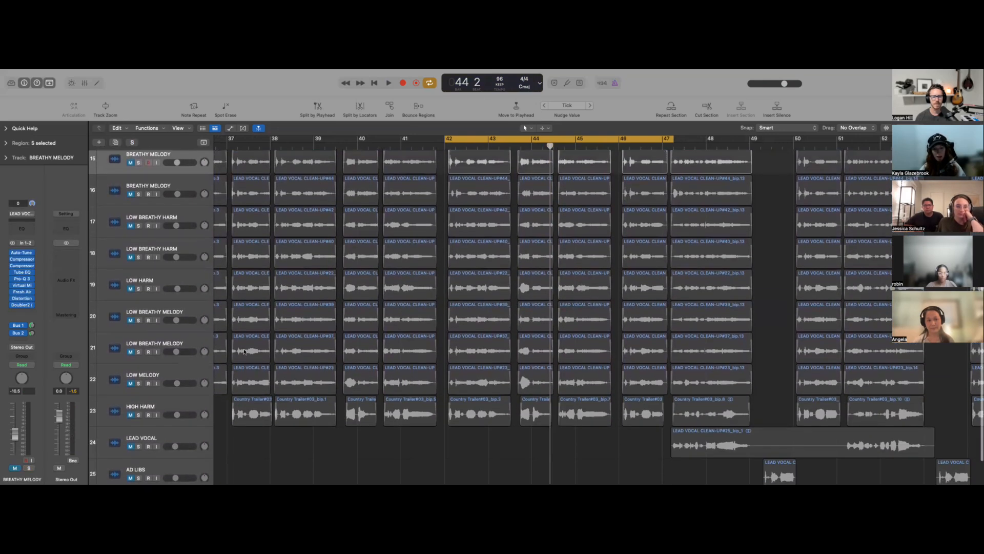
Unmute all the backing vocal tracks from the first BREATHY MELODY to AD LIBS, then select only the first BREATHY MELODY track
scroll(231, 395, "down", 1)
key("super+a")
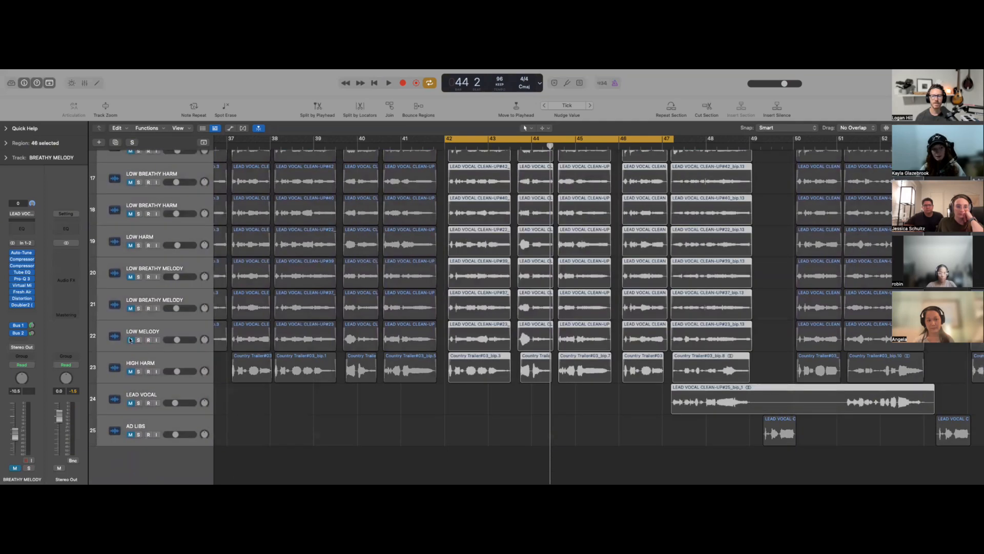
scroll(293, 394, "up", 5)
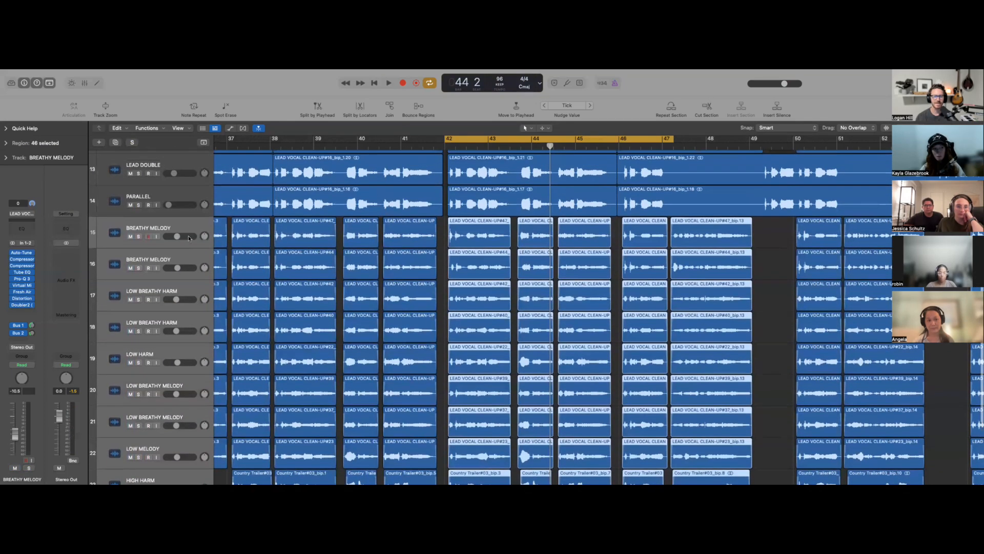
left_click(189, 228)
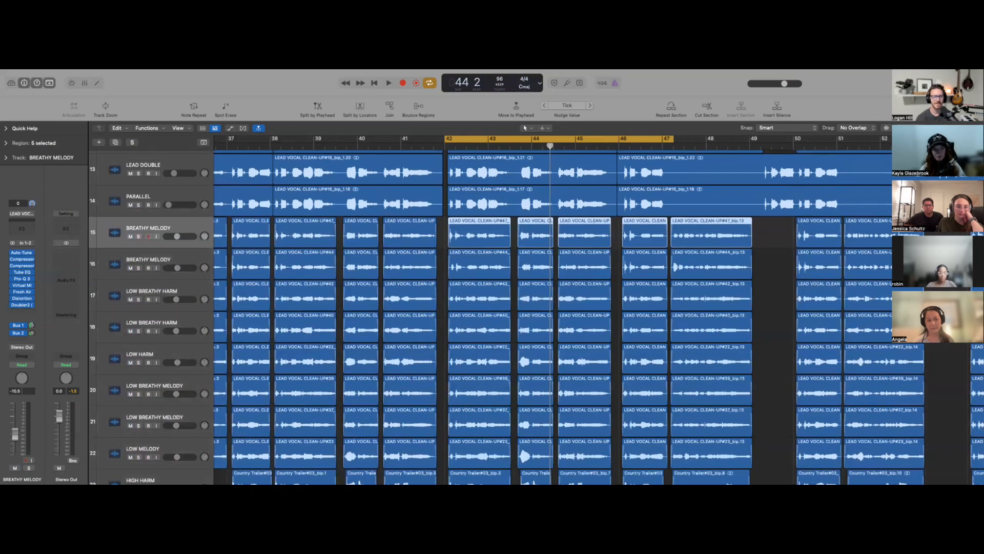
Review the backing vocal layers by selecting LOW BREATHY HARM, LOW HARM, LOW BREATHY MELODY, LOW MELODY and HIGH HARM in turn
scroll(496, 257, "up", 1)
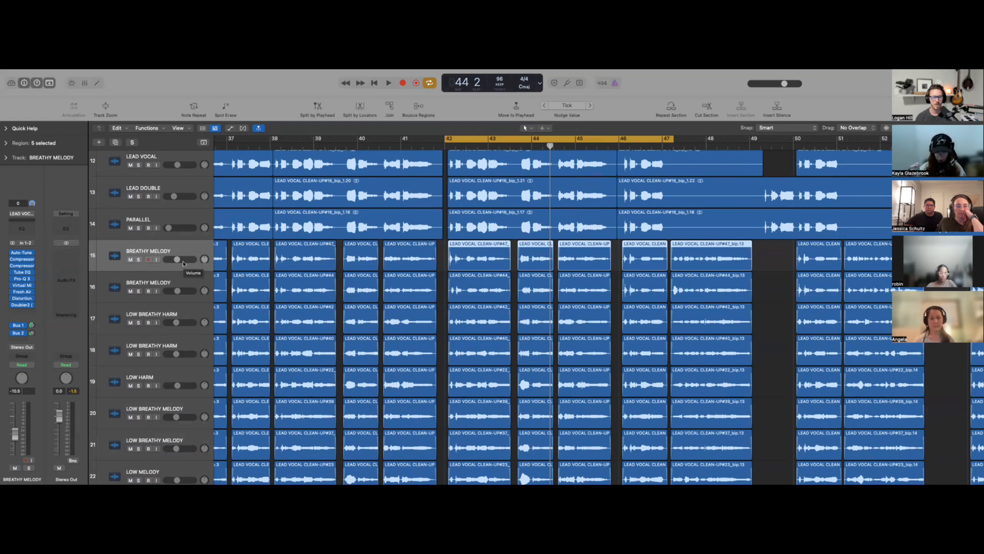
scroll(161, 332, "down", 2)
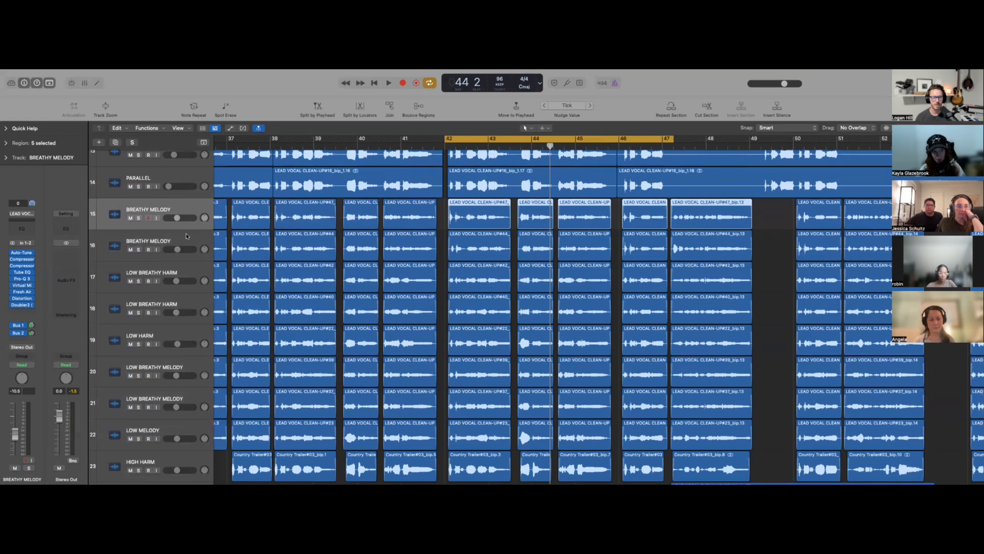
left_click(161, 272)
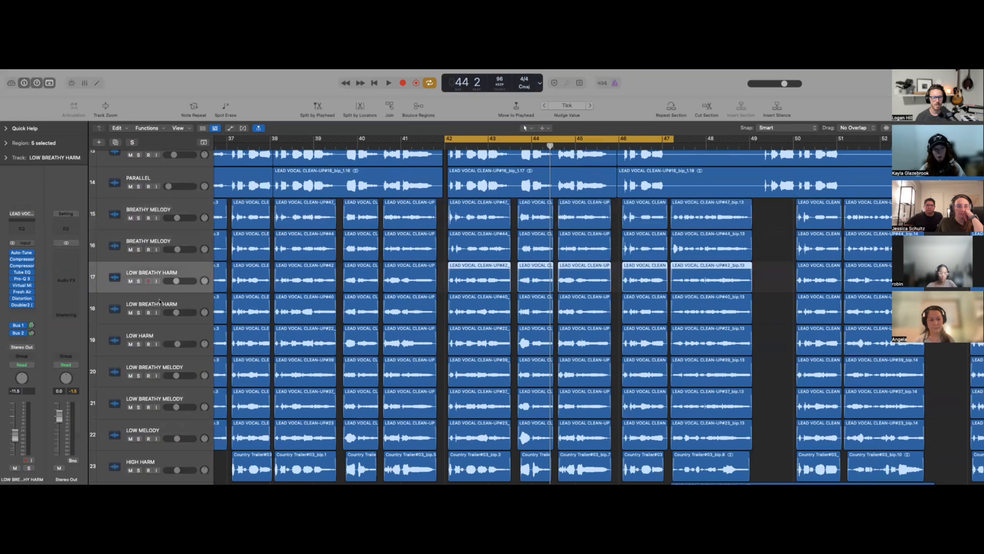
left_click(154, 339)
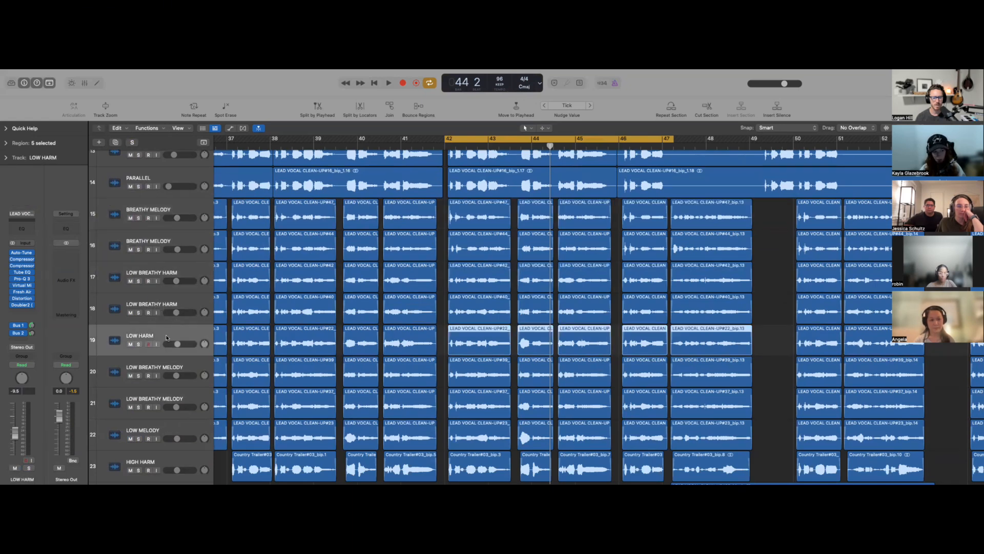
scroll(167, 338, "down", 3)
left_click(169, 328)
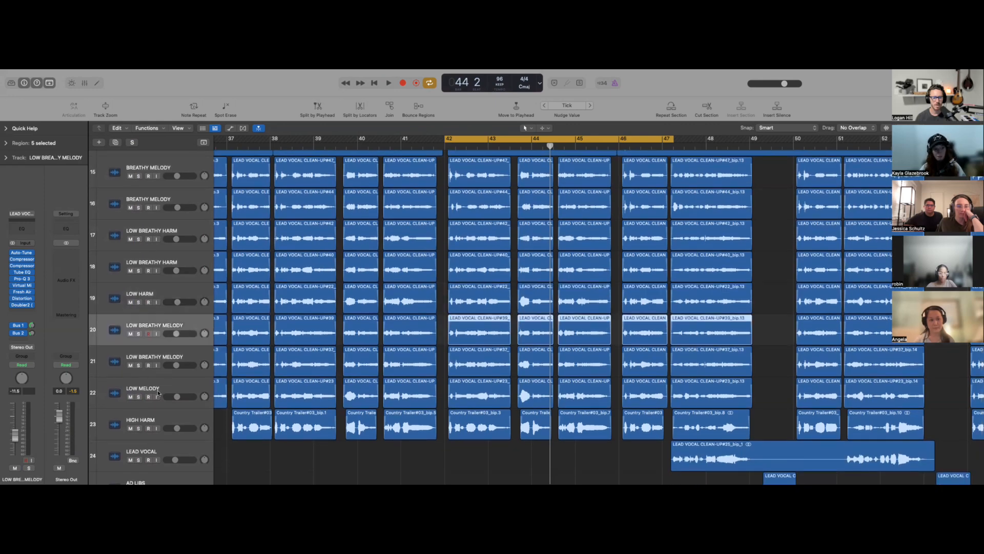
left_click(159, 394)
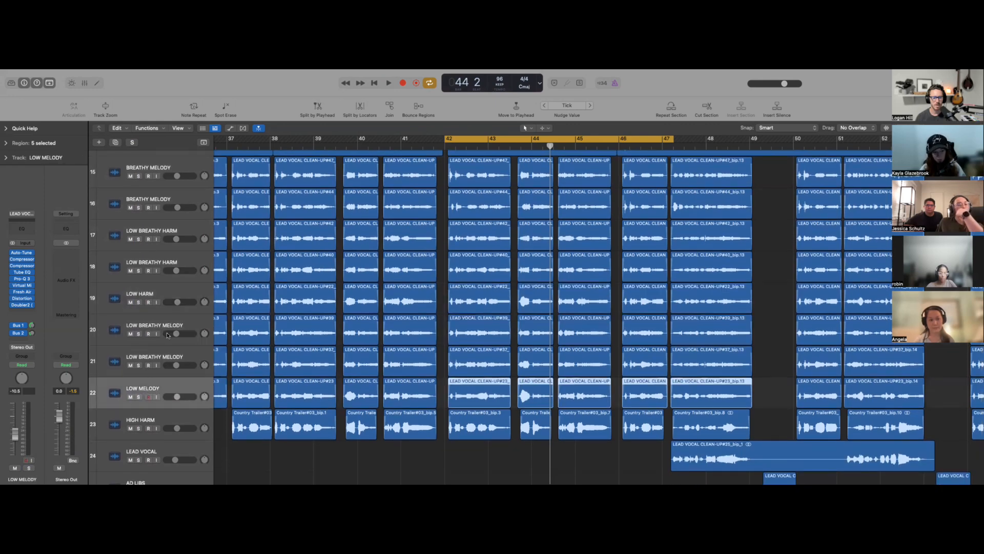
scroll(168, 337, "down", 3)
left_click(167, 396)
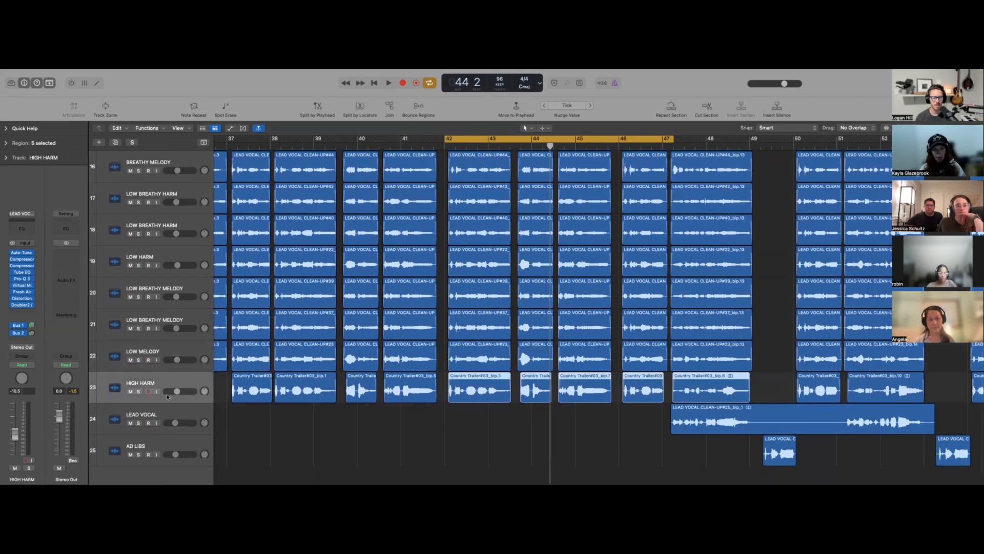
scroll(182, 226, "up", 5)
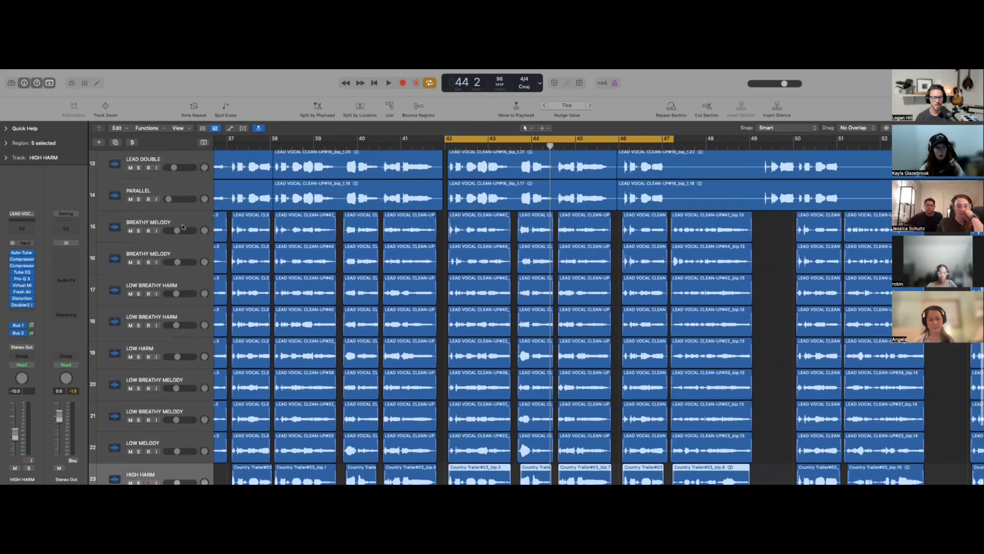
Select the first BREATHY MELODY track and play the cycled section with all the backing vocals in the mix
left_click(182, 222)
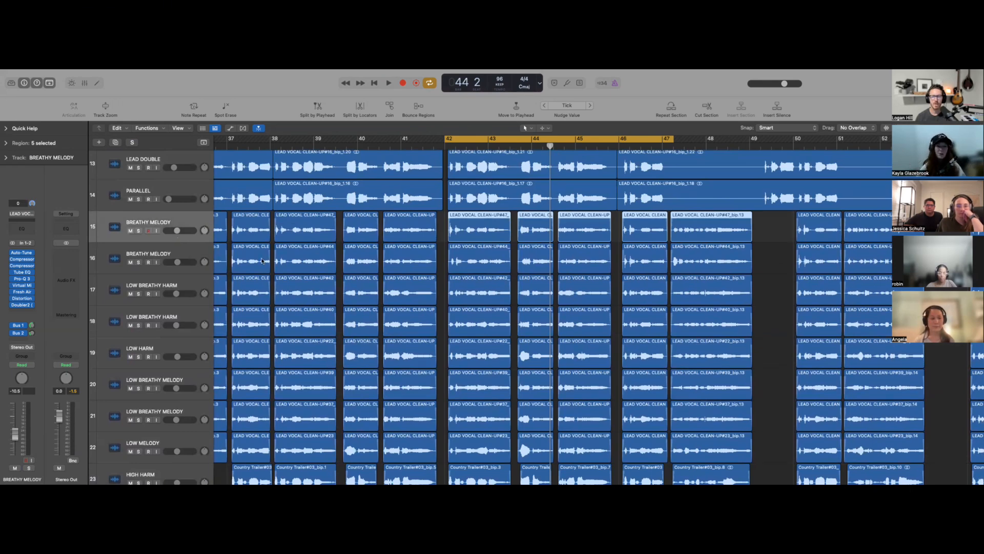
key("space")
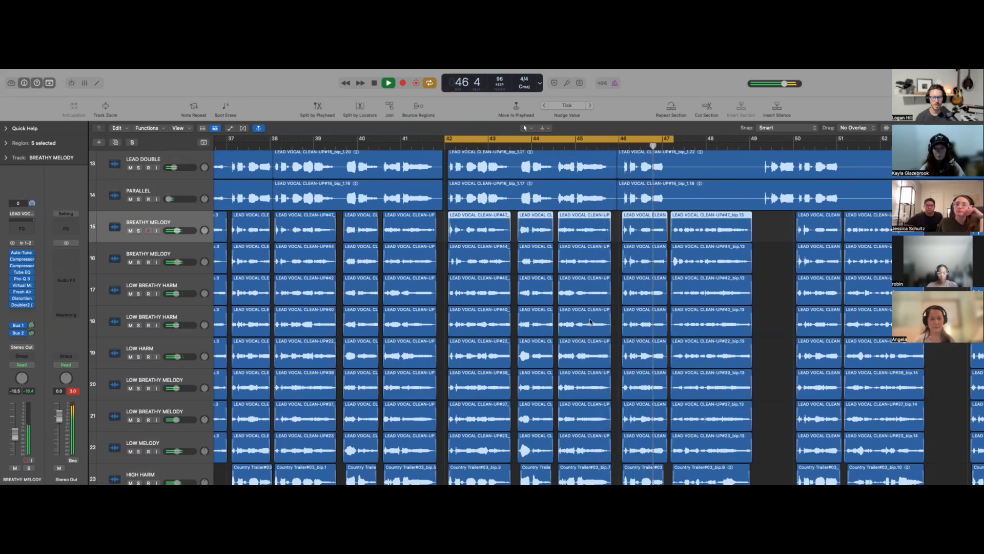
key("space")
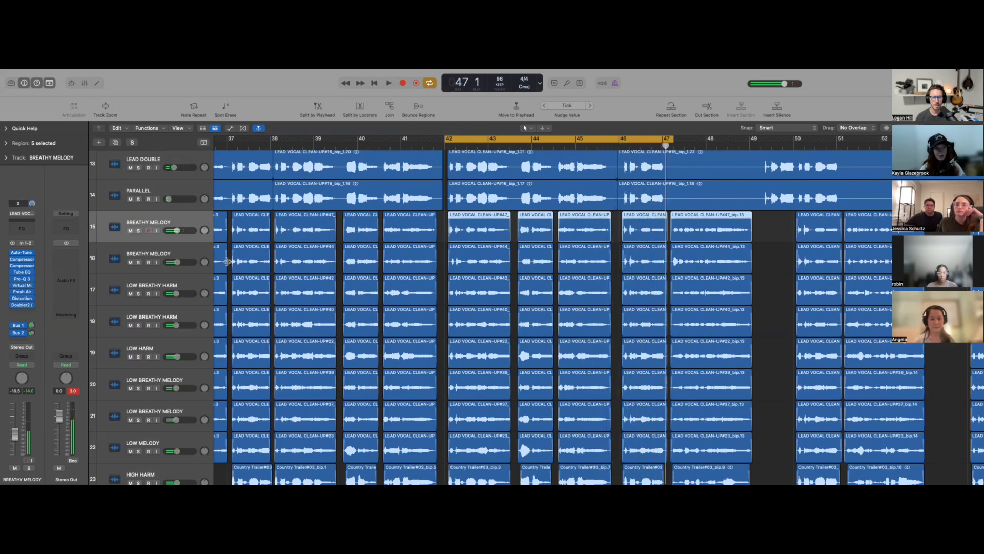
Inspect the Fresh Air and Virtual Mix Rack plug-ins on the first BREATHY MELODY track and the Main Reverb channel fed by its Bus 1 send
scroll(205, 282, "down", 1)
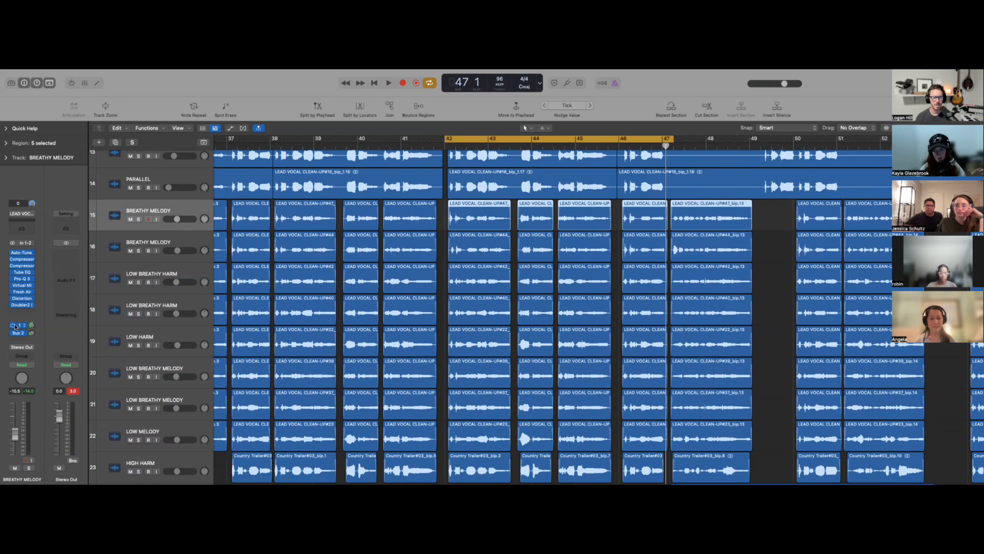
left_click(22, 292)
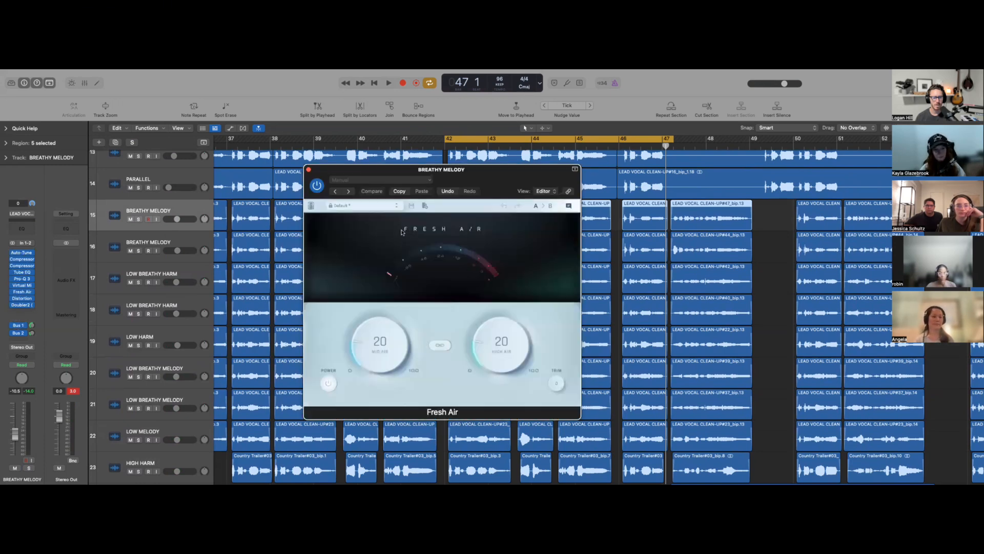
left_click(308, 169)
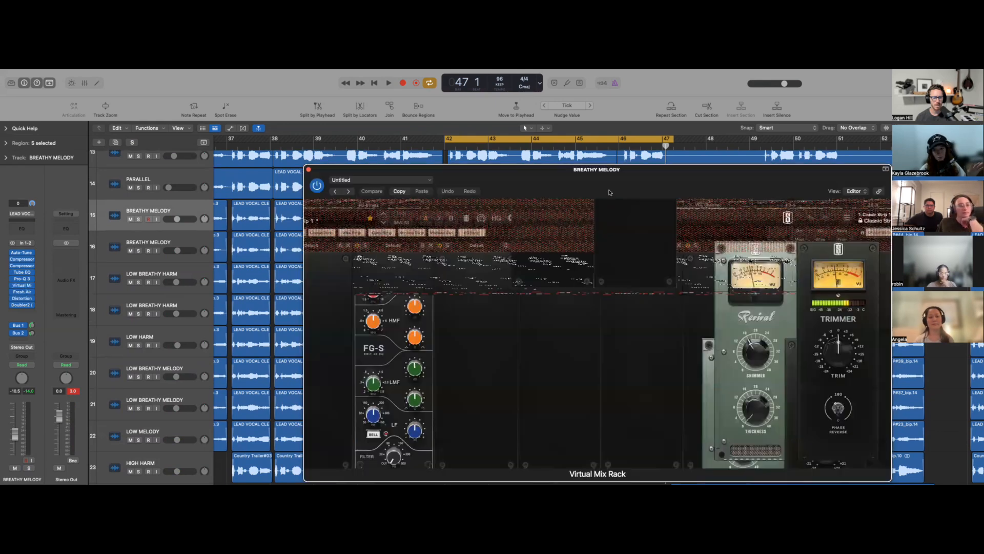
left_click(308, 170)
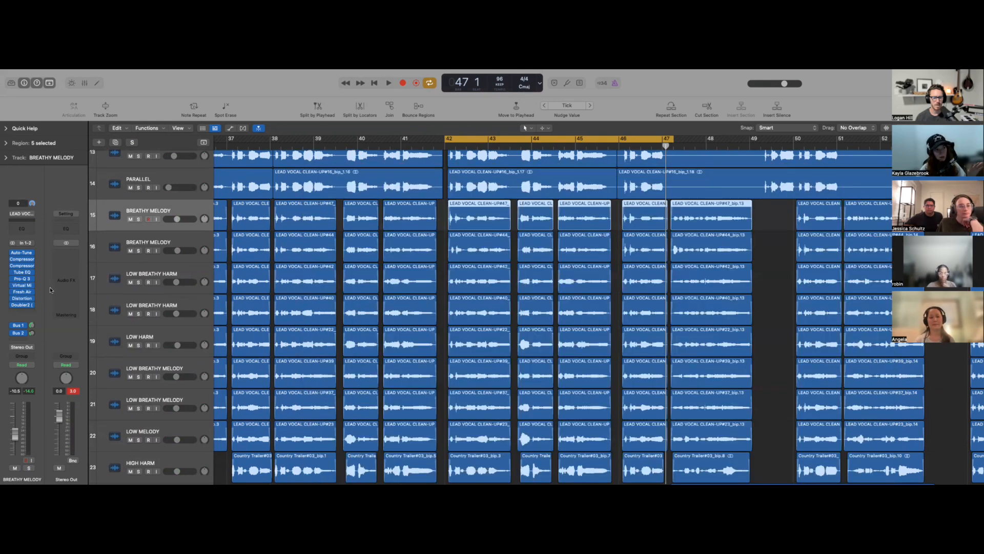
left_click(31, 326)
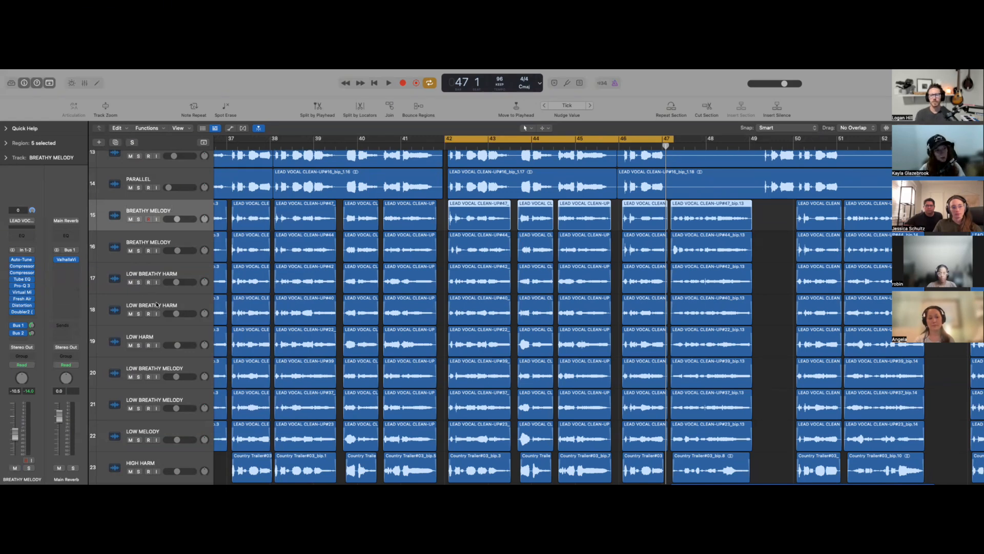
Play the first BREATHY MELODY track in solo, then clear the solo
scroll(157, 305, "down", 2)
scroll(155, 304, "up", 2)
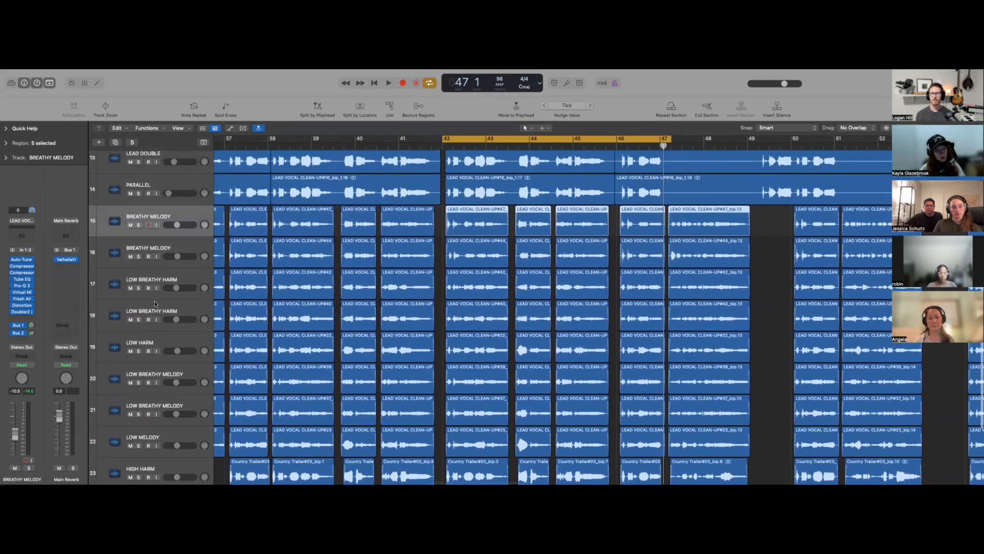
left_click(138, 225)
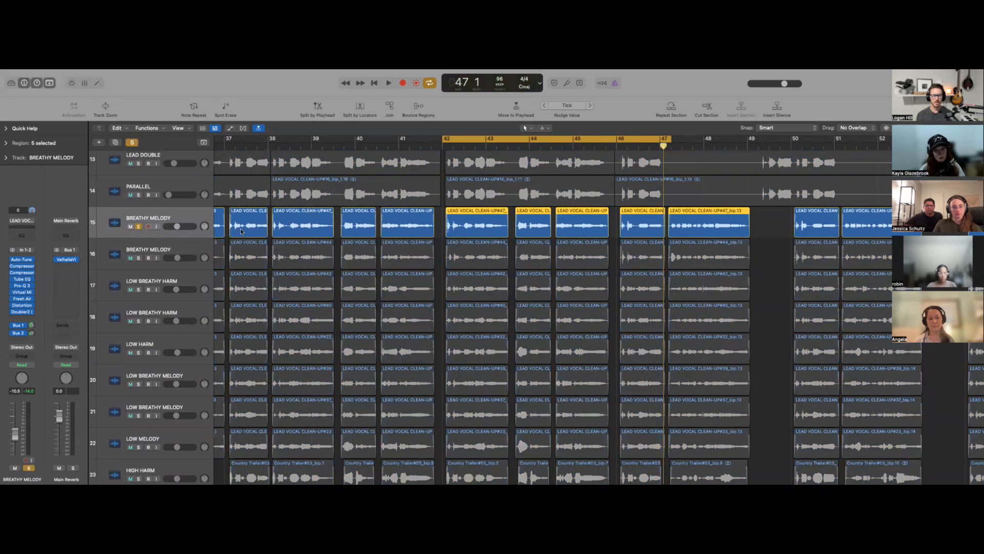
key("space")
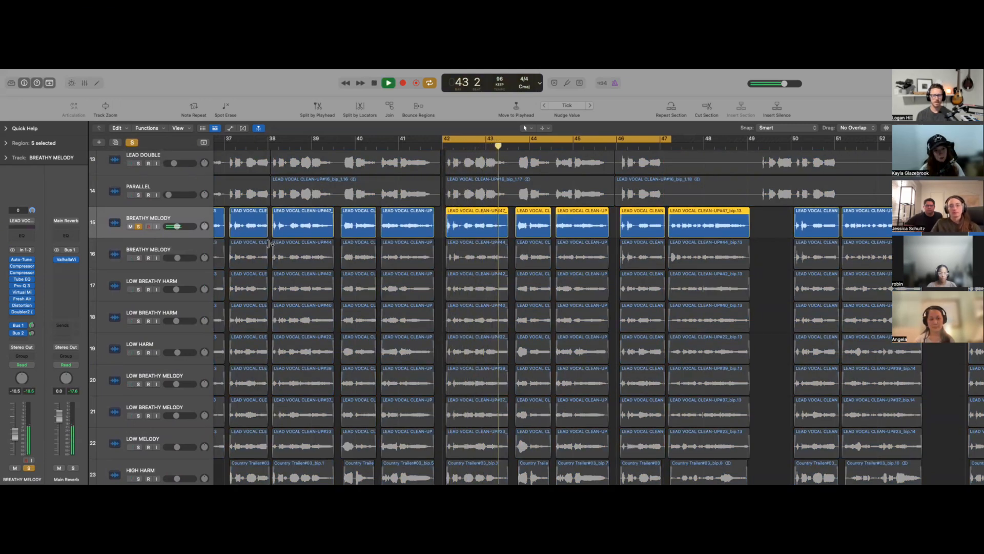
key("space")
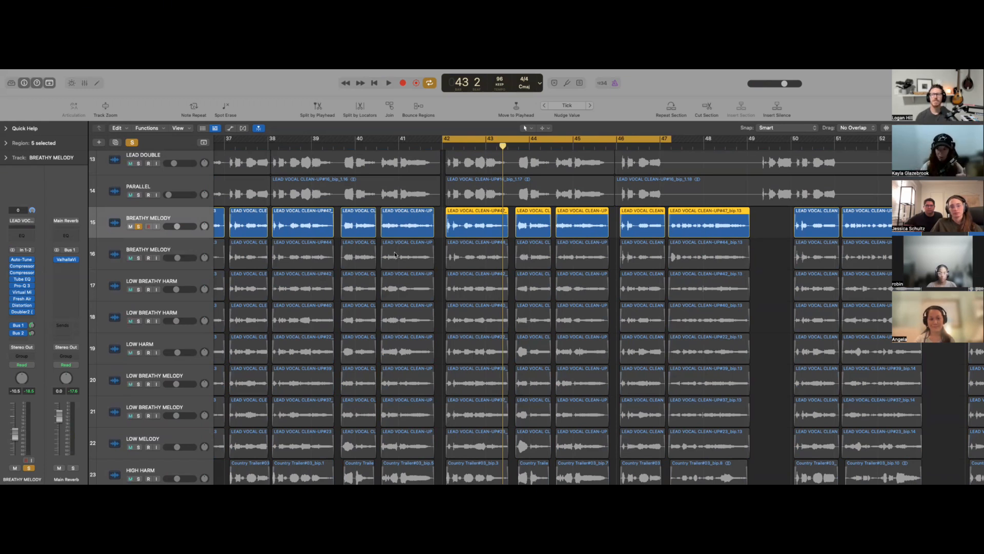
left_click(133, 142)
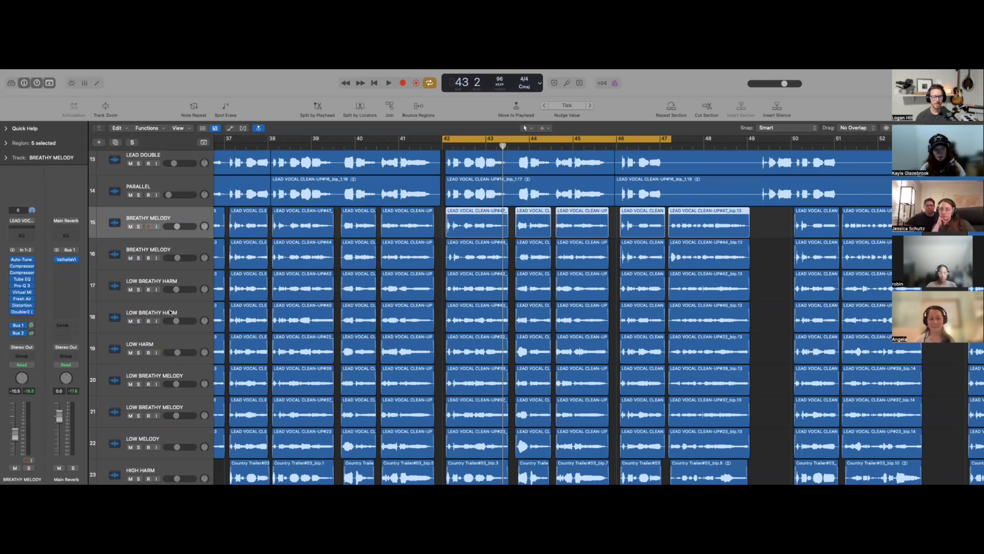
Play the LOW HARM track in solo with its Auto-Tune window closed, then clear the solo
left_click(140, 361)
key("s")
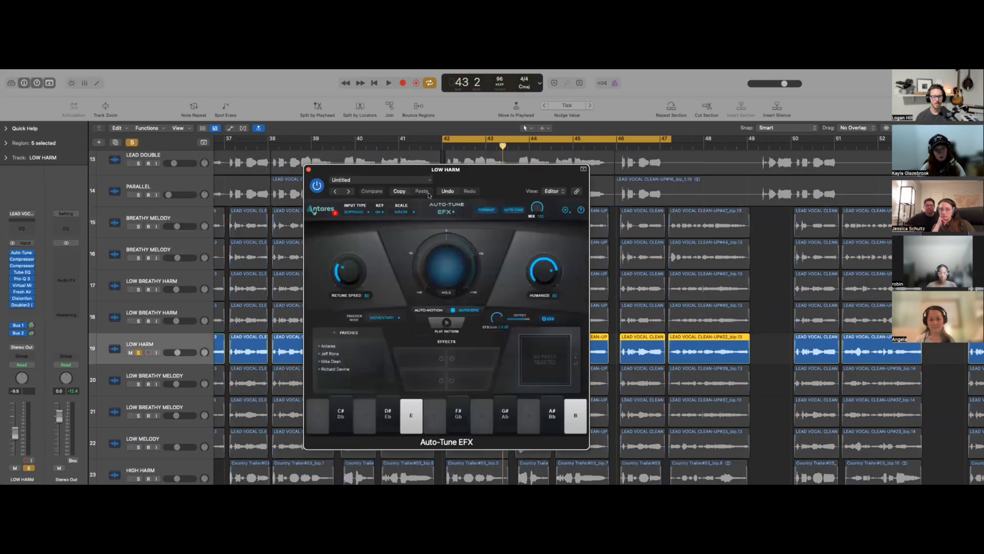
left_click(309, 171)
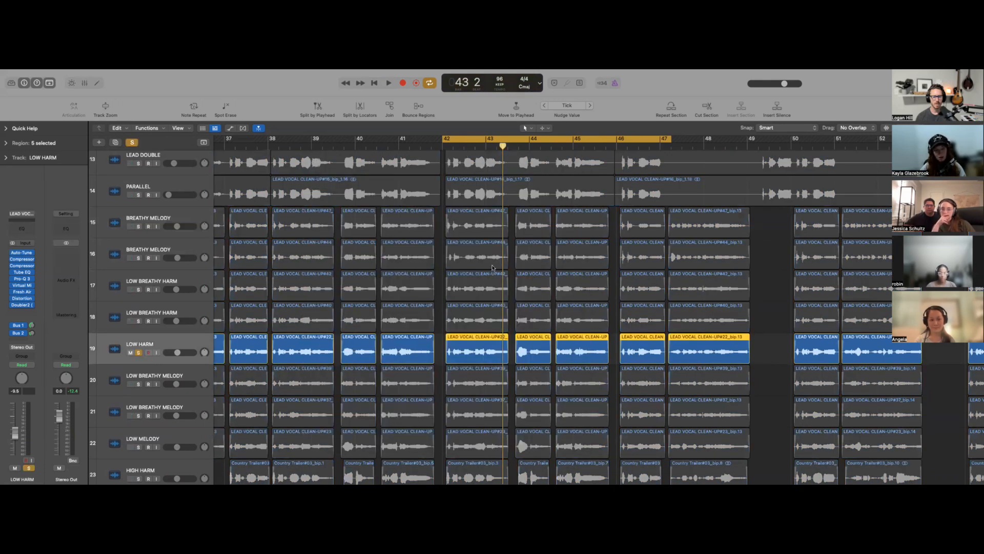
key("space")
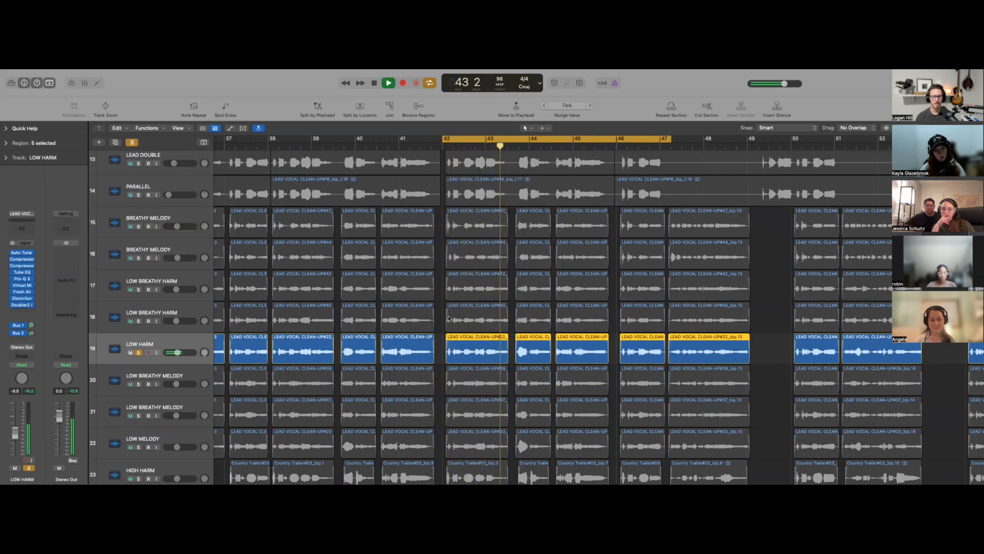
key("space")
left_click(139, 353)
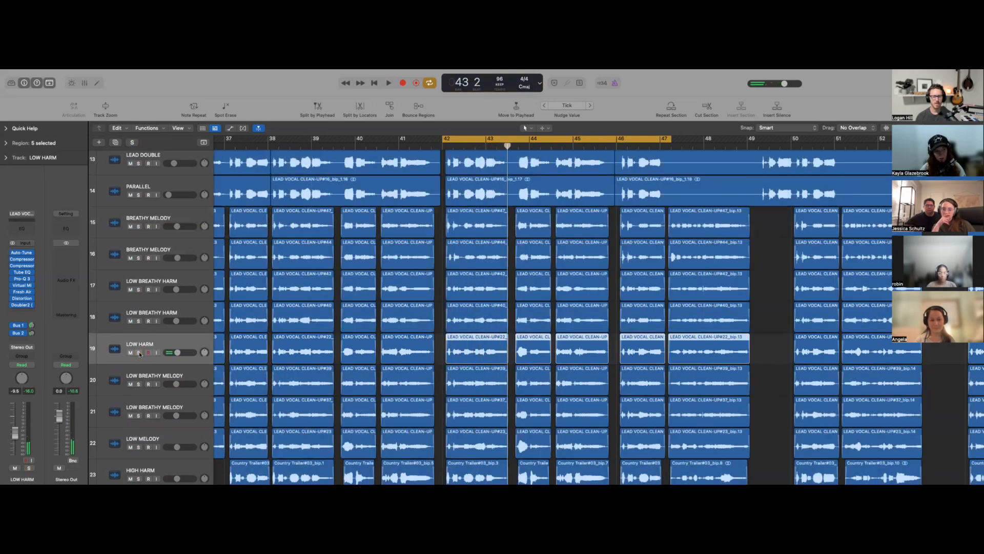
Play the second LOW BREATHY HARM track in solo, then clear the solo
scroll(177, 357, "down", 1)
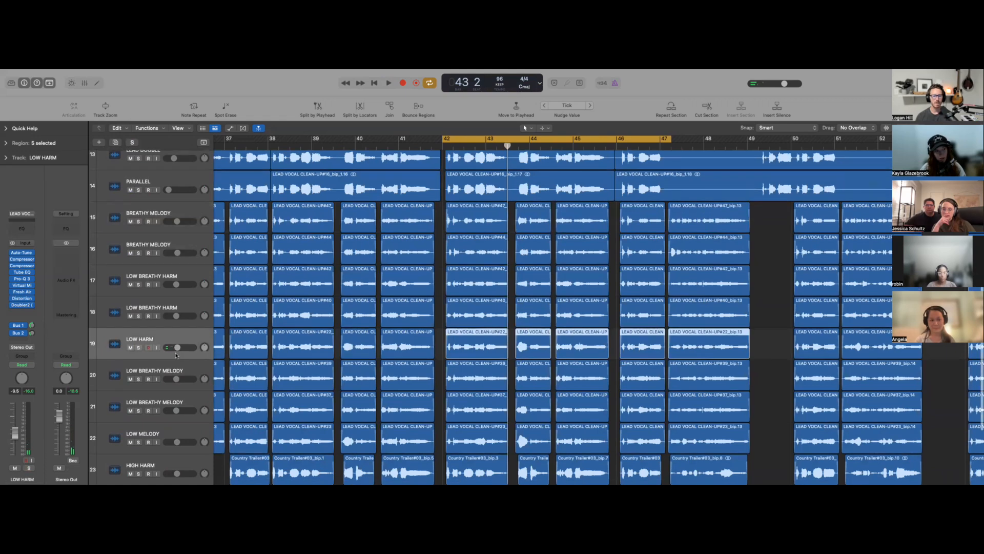
left_click(138, 316)
key("space")
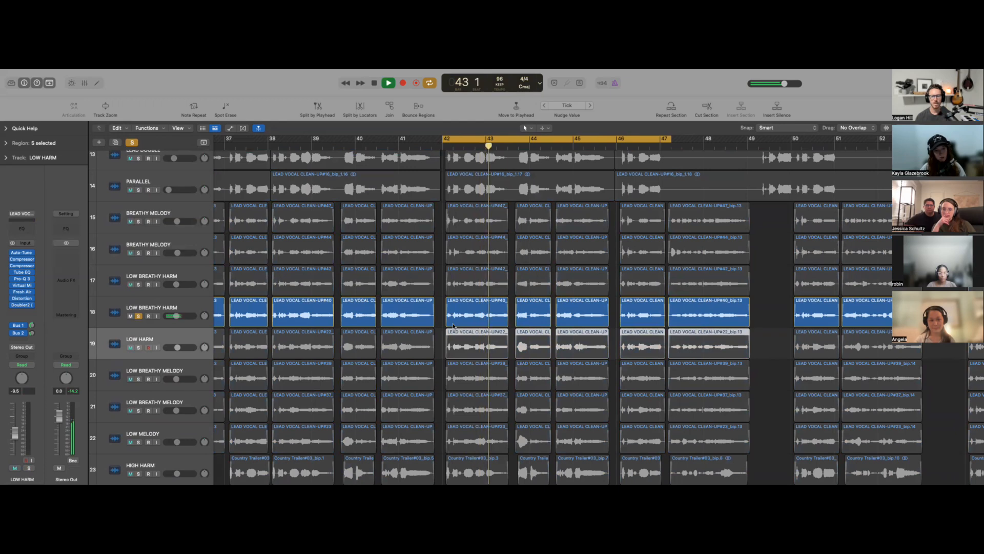
key("space")
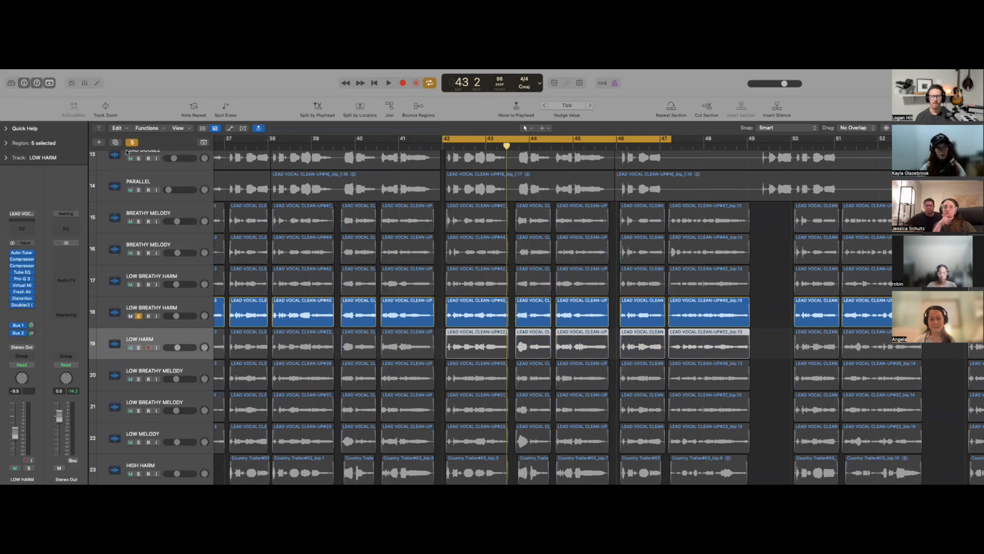
key("ctrl+s")
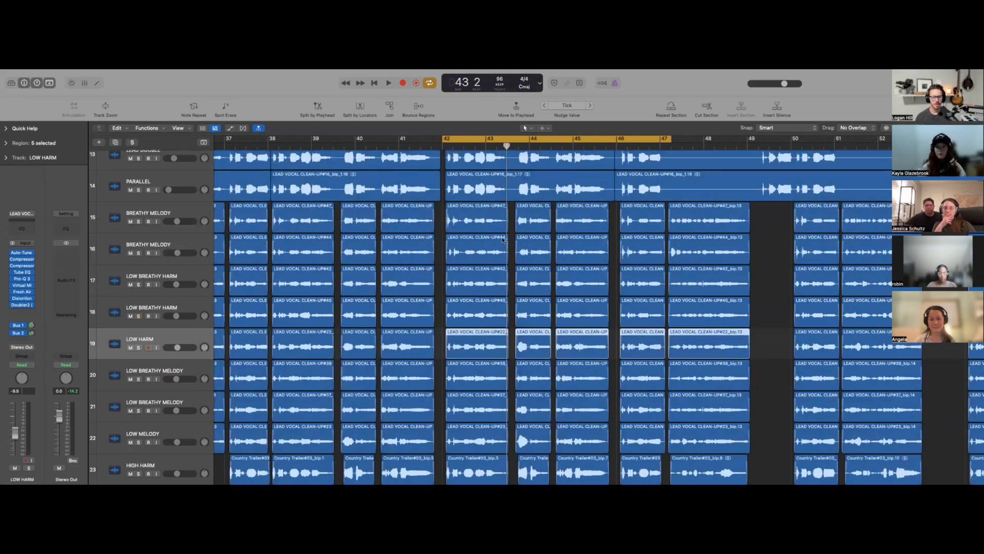
Play the looped section from bar 42 to 47 with all vocal layers in the full mix, then stop playback
key("space")
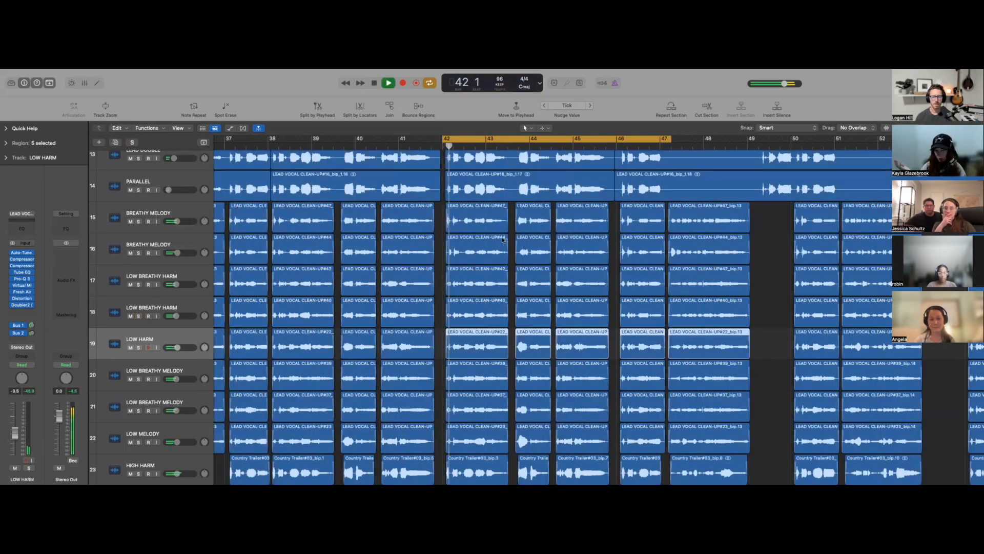
scroll(458, 313, "down", 1)
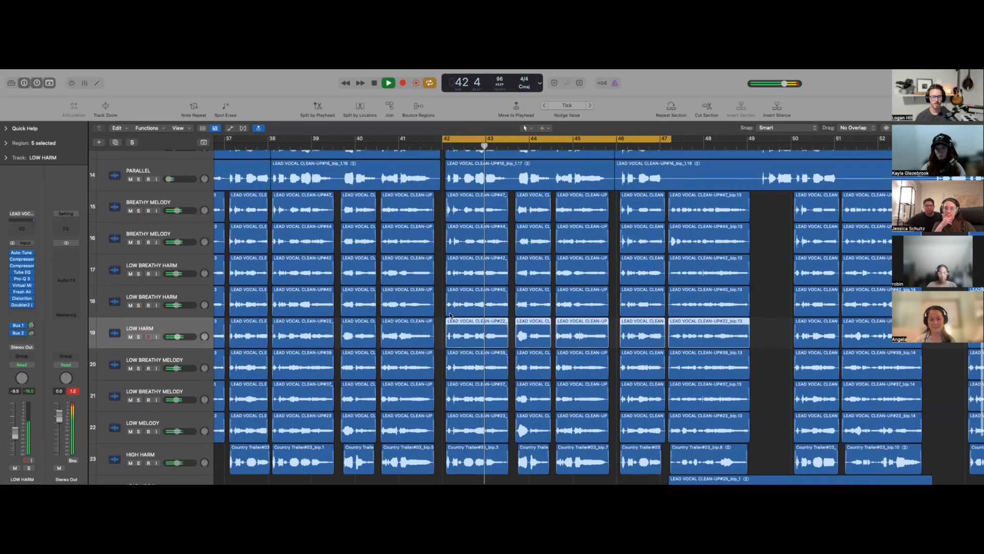
scroll(446, 334, "down", 2)
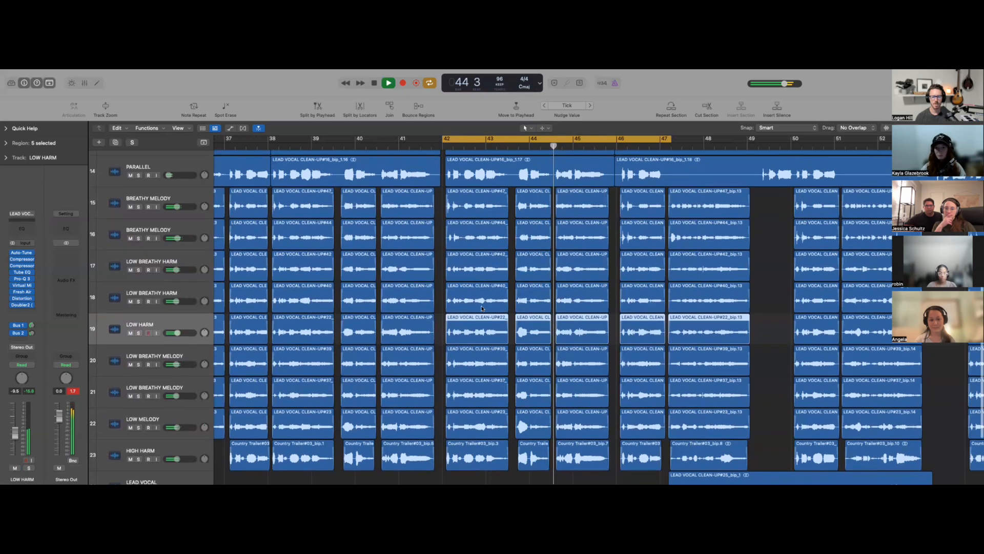
scroll(485, 307, "down", 3)
scroll(487, 319, "down", 1)
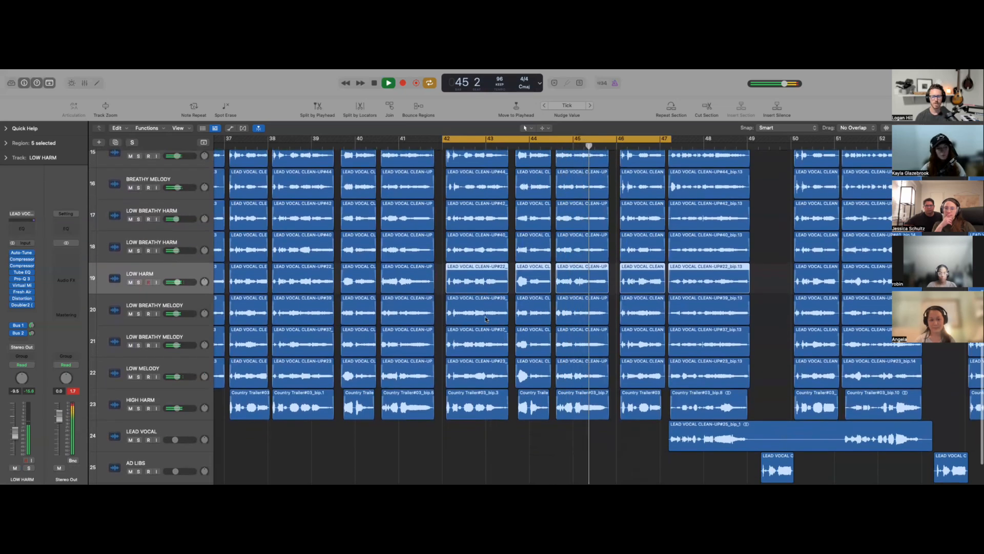
scroll(485, 319, "up", 1)
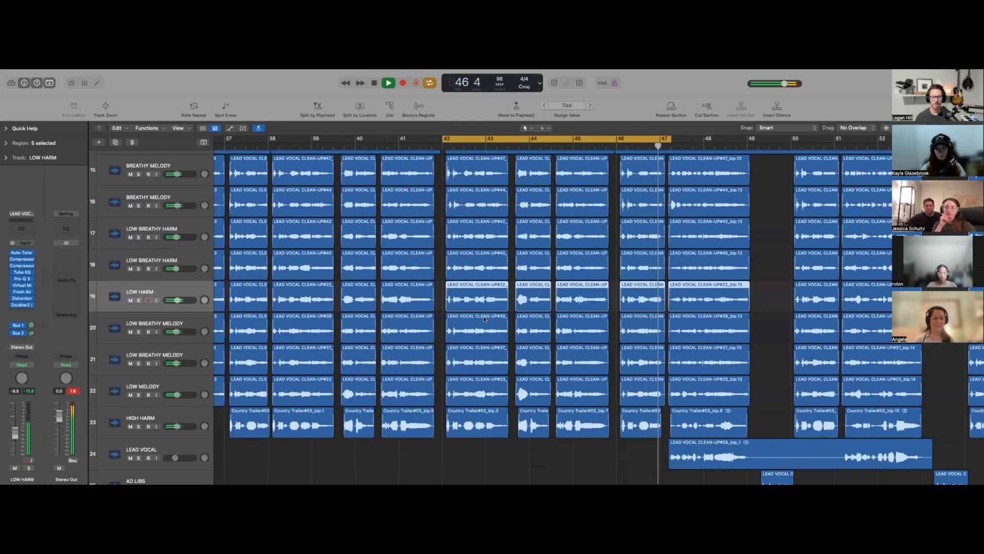
scroll(484, 318, "up", 5)
key("space")
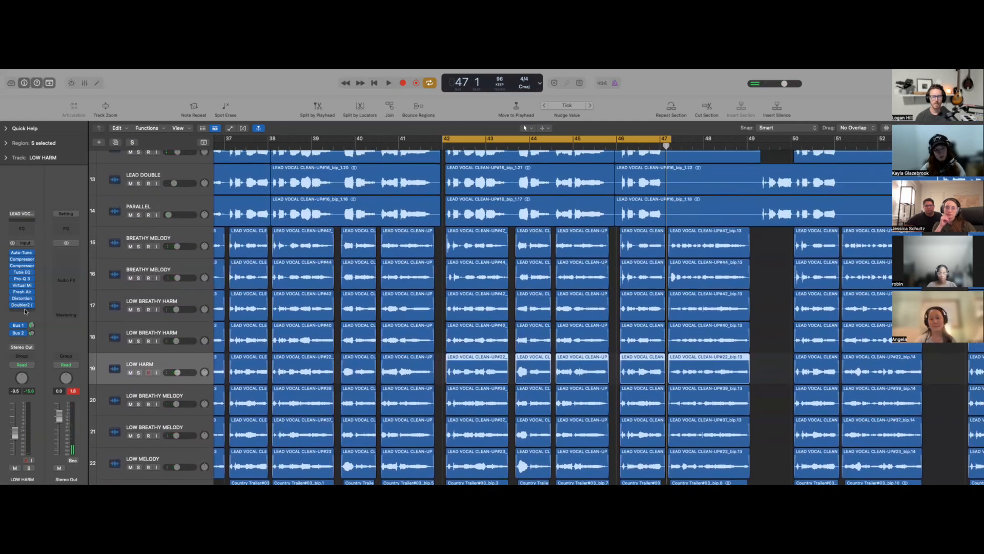
Solo all backing vocals from the first BREATHY MELODY to HIGH HARM together with PARALLEL, LEAD DOUBLE and the track 12 LEAD VOCAL
left_click(196, 237)
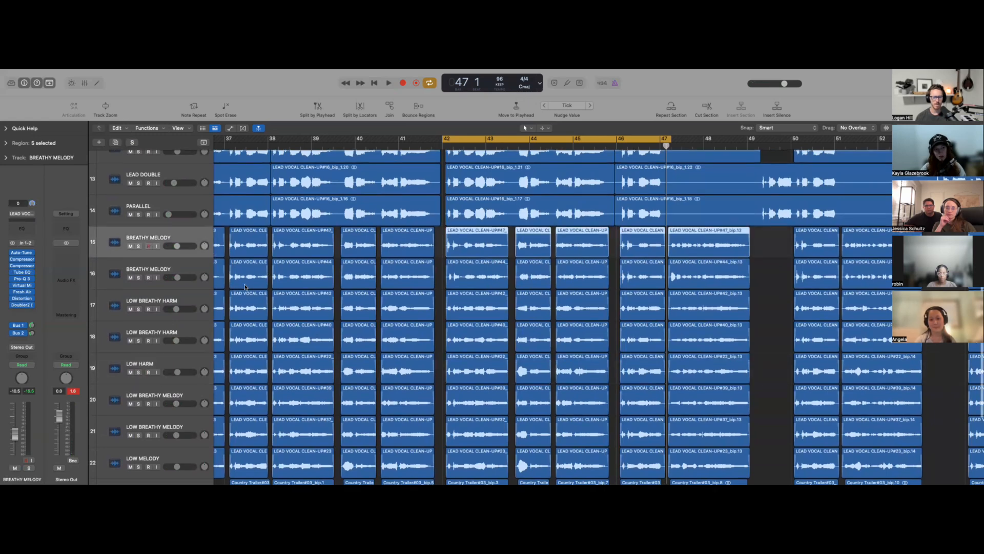
scroll(193, 369, "down", 7)
left_click(191, 375, "shift")
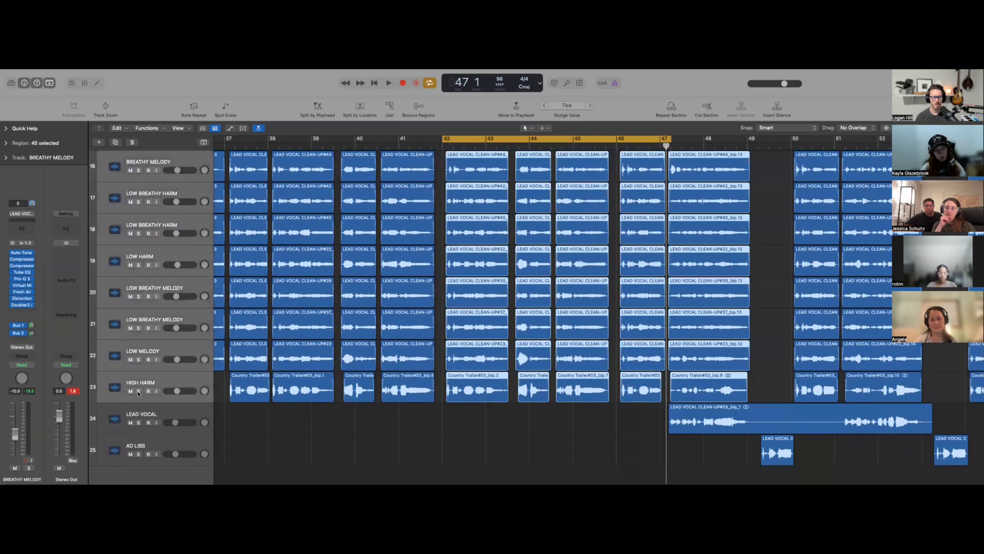
key("ctrl+s")
scroll(154, 318, "up", 9)
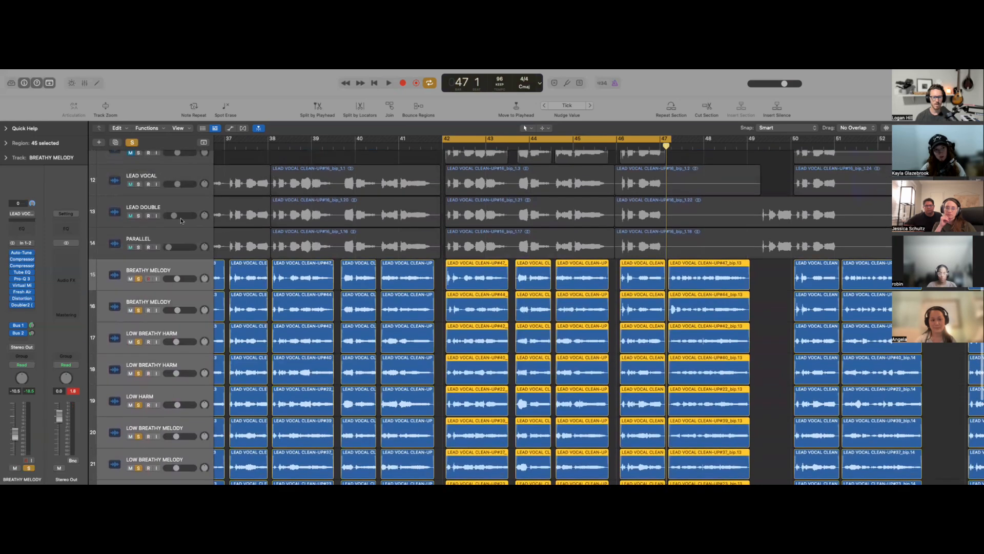
left_click(134, 251, "shift")
left_click(139, 217, "shift")
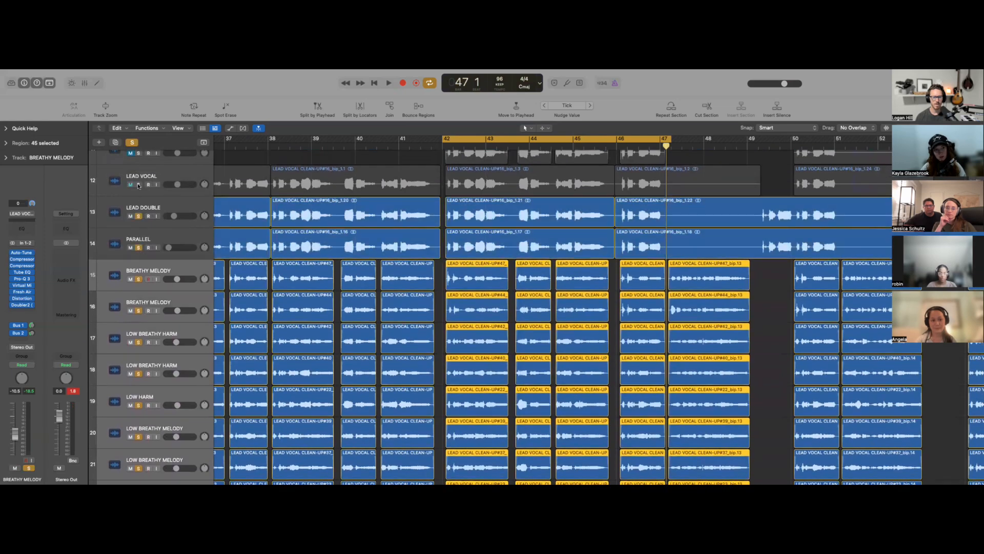
left_click(141, 193, "shift")
scroll(388, 268, "up", 3)
scroll(391, 272, "down", 4)
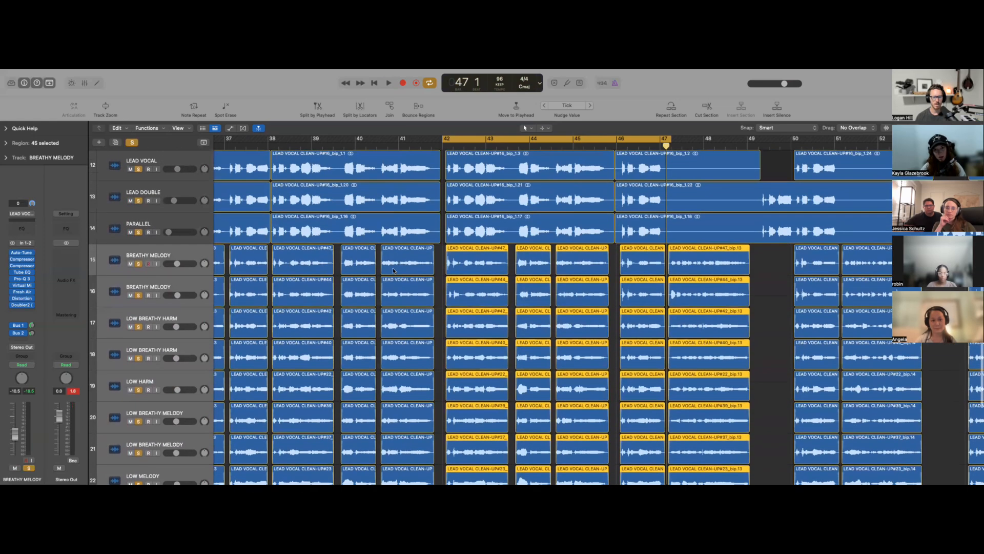
Play the soloed lead and backing vocals together, clear all solos and select the first BREATHY MELODY track
key("space")
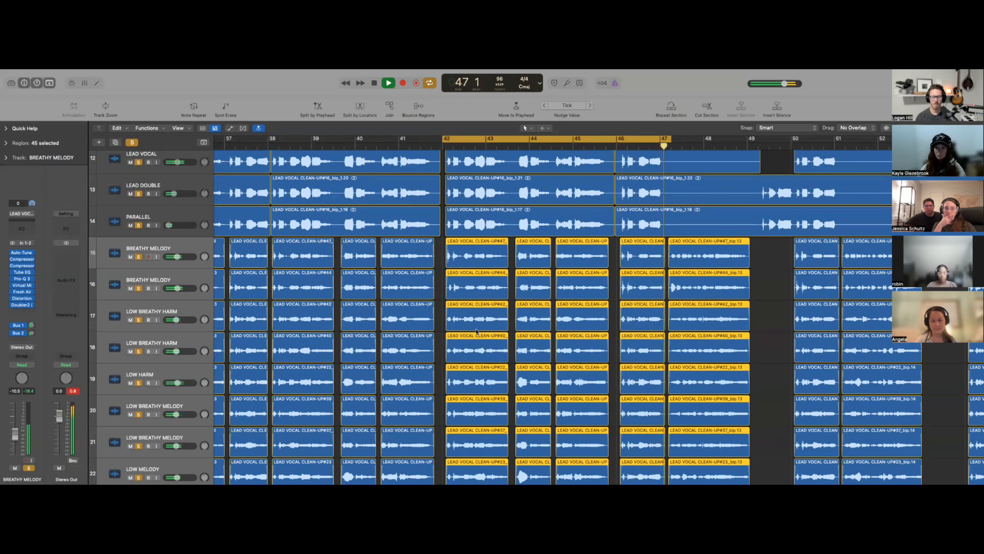
key("space")
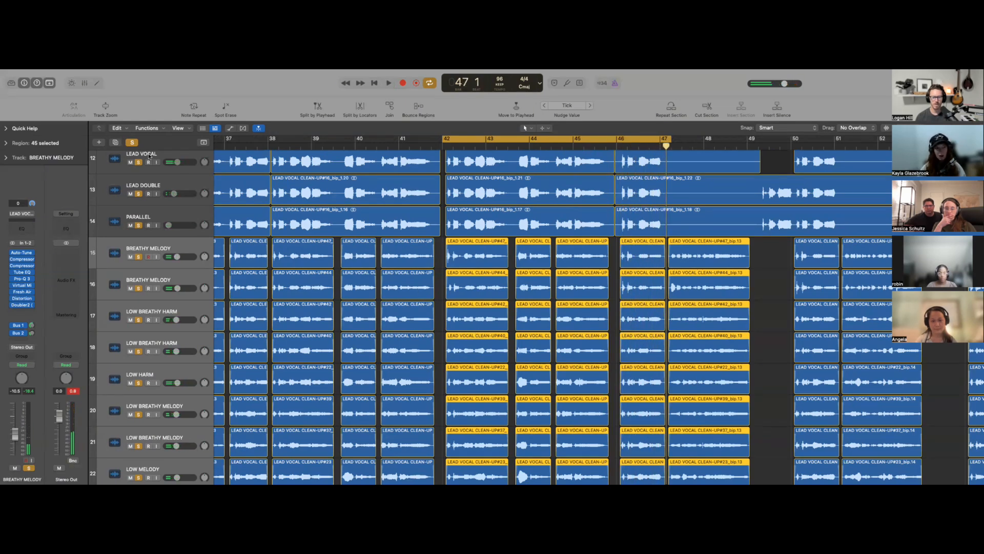
key("ctrl+s")
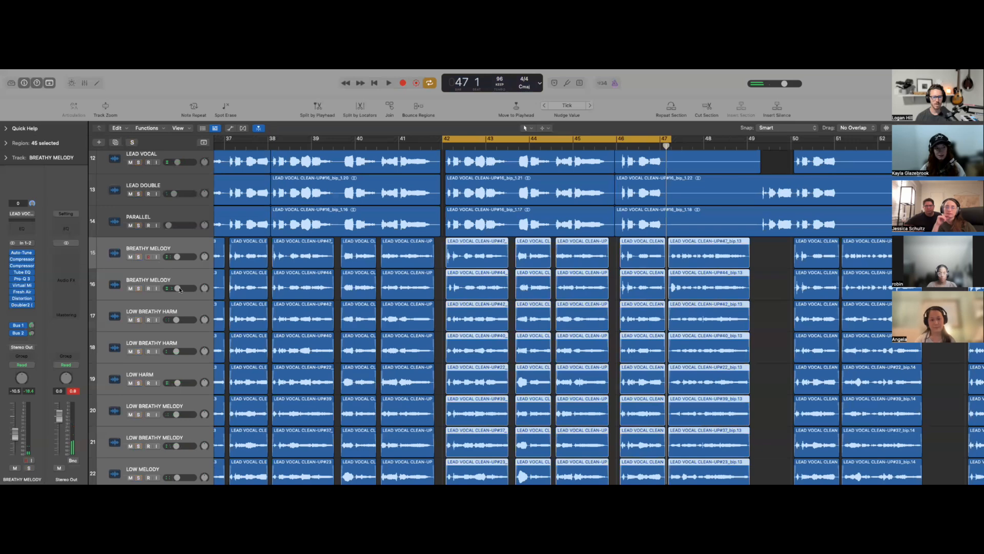
left_click(186, 248)
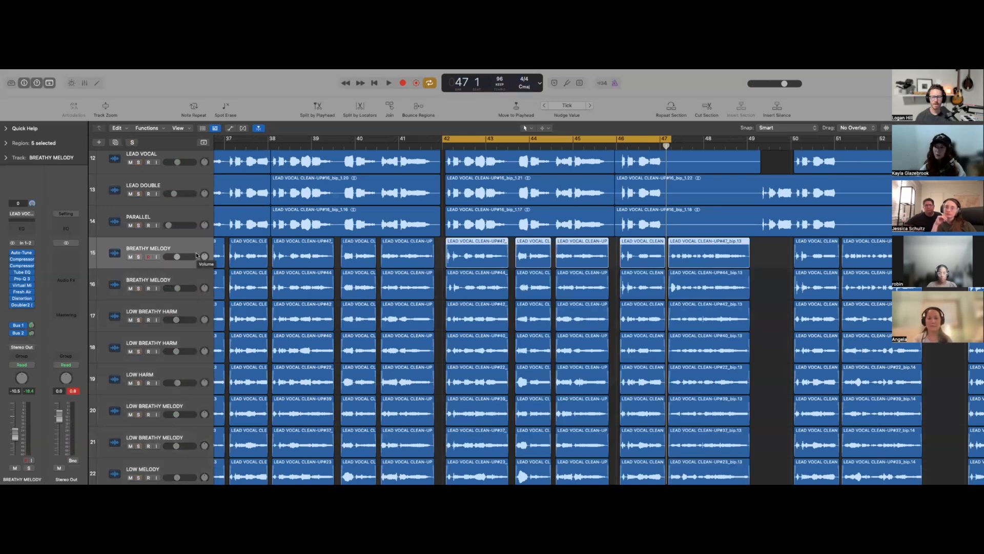
scroll(673, 240, "down", 2)
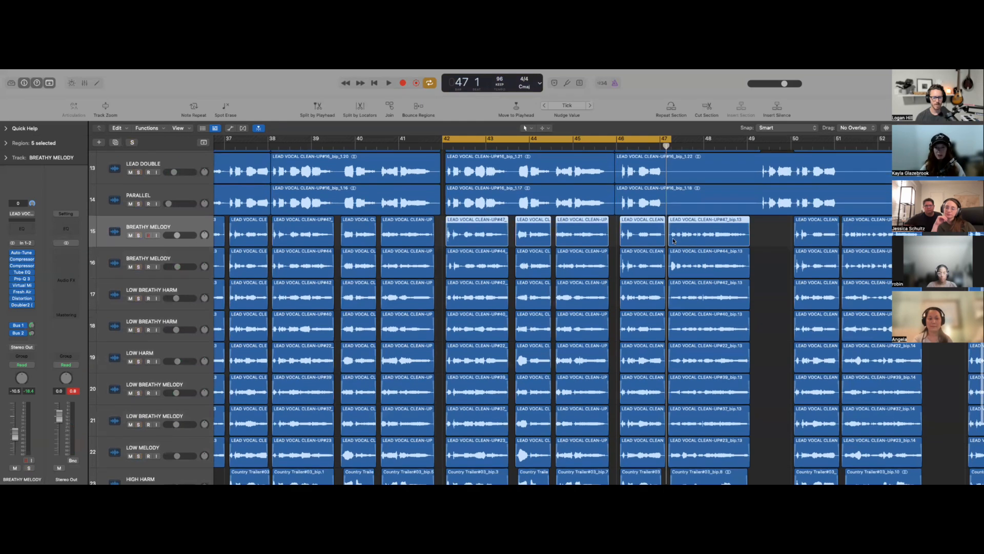
scroll(646, 289, "down", 3)
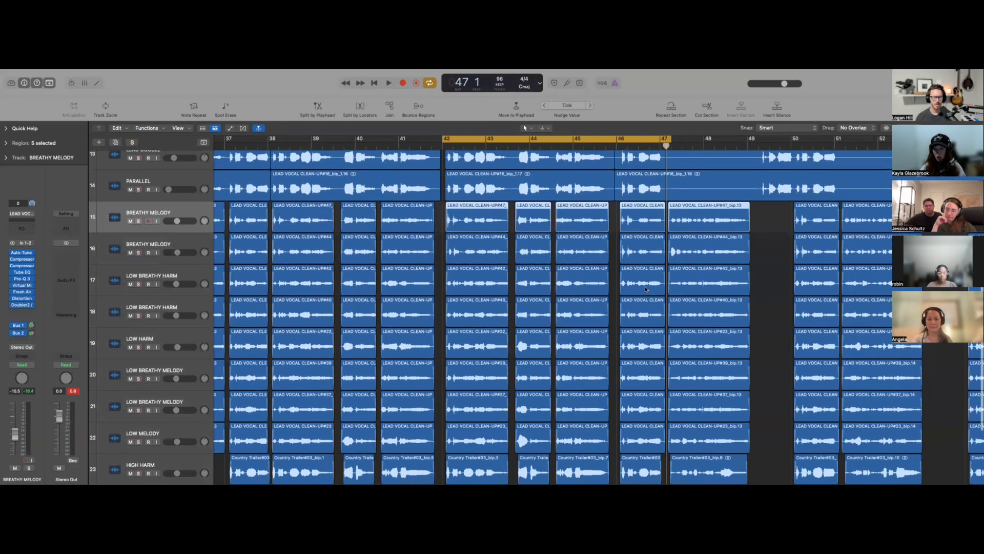
scroll(646, 289, "up", 2)
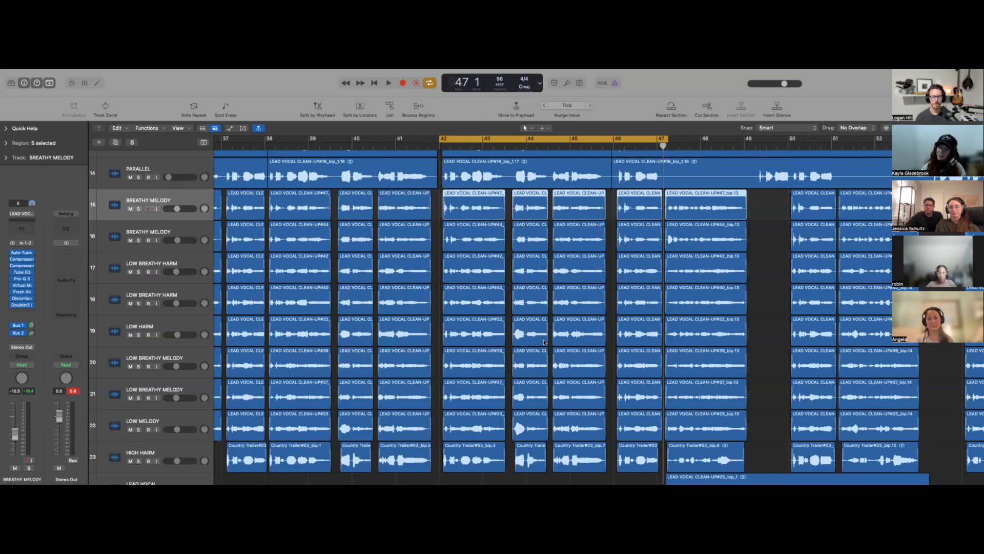
scroll(544, 342, "down", 2)
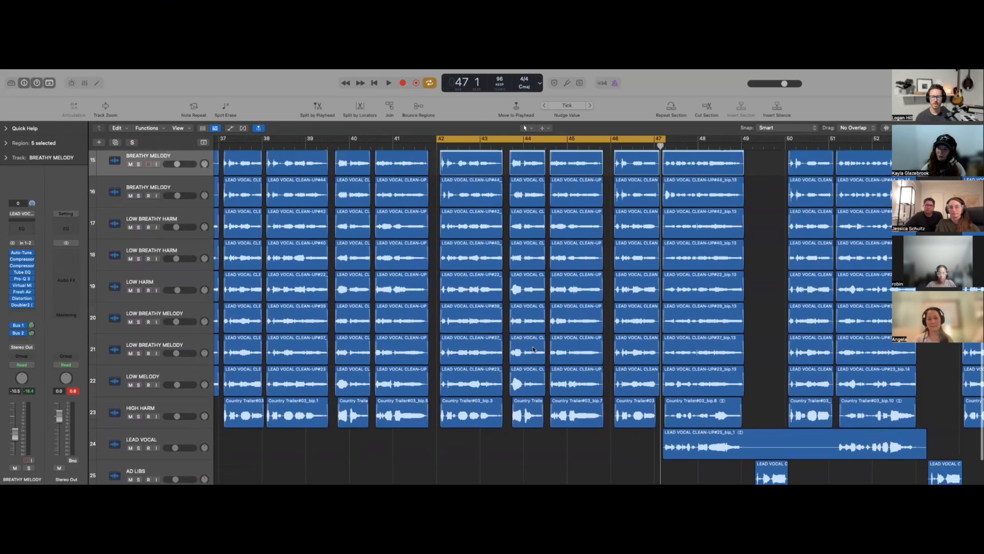
scroll(533, 349, "up", 2)
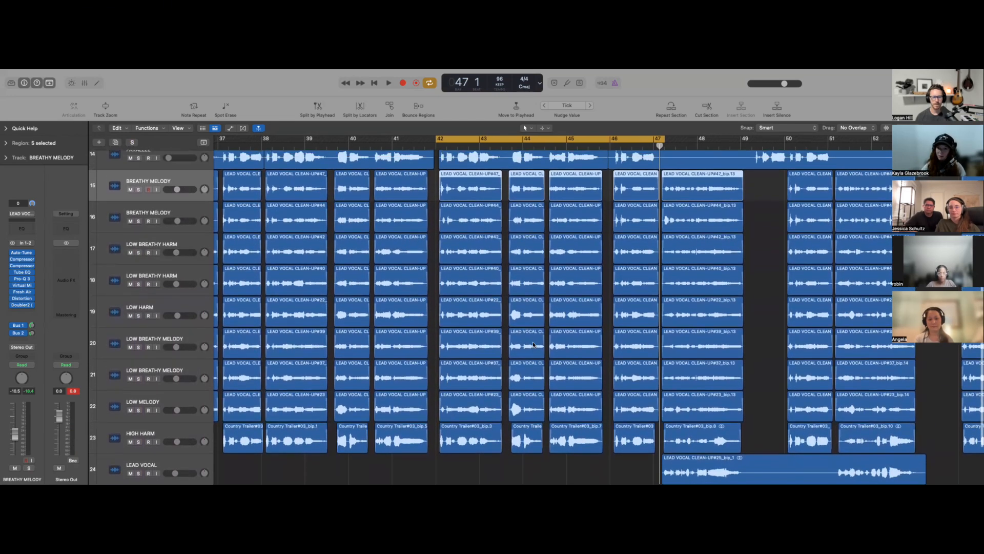
scroll(533, 344, "down", 1)
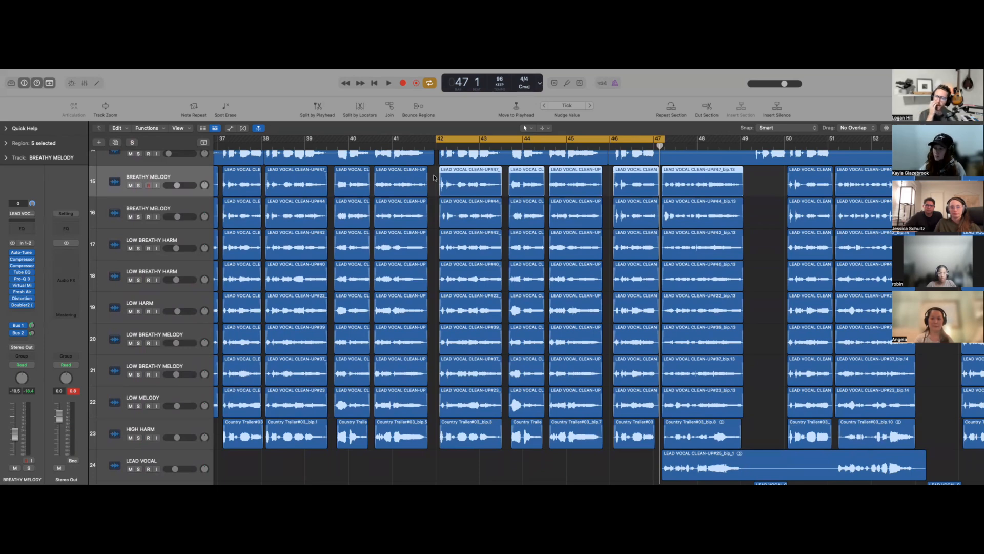
Turn off cycle playback and move the playhead to bar 7, ahead of the first lead vocal regions
left_click(579, 140)
left_click_drag(346, 146, 395, 231)
scroll(405, 237, "up", 5)
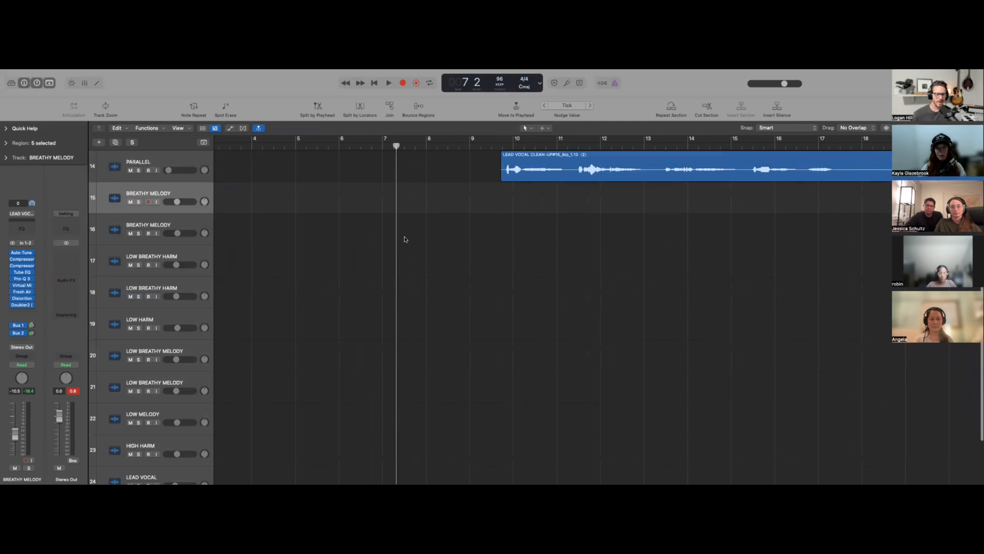
scroll(415, 241, "up", 2)
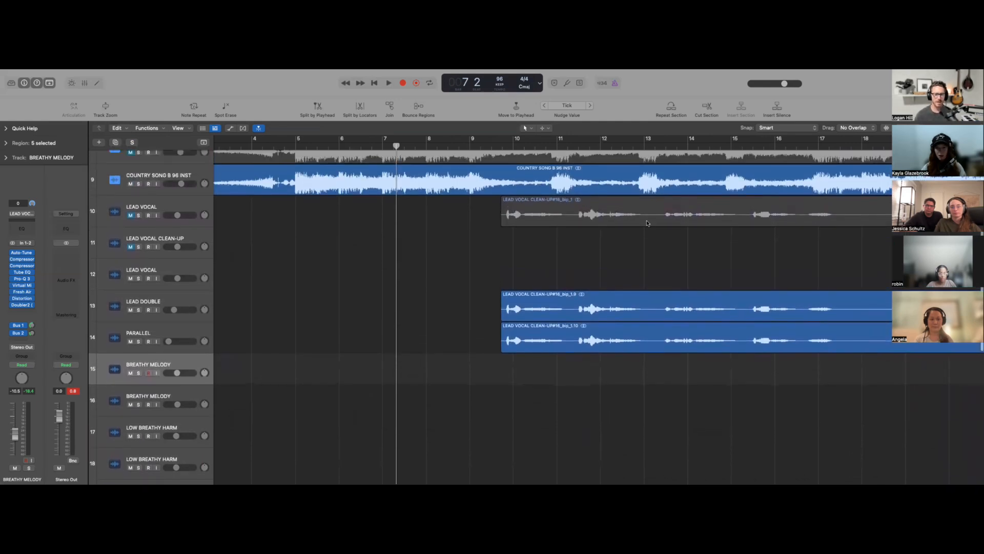
Unmute the LEAD VOCAL on track 10 and play it with the instrumental from bar 7 to bar 17
left_click(617, 244)
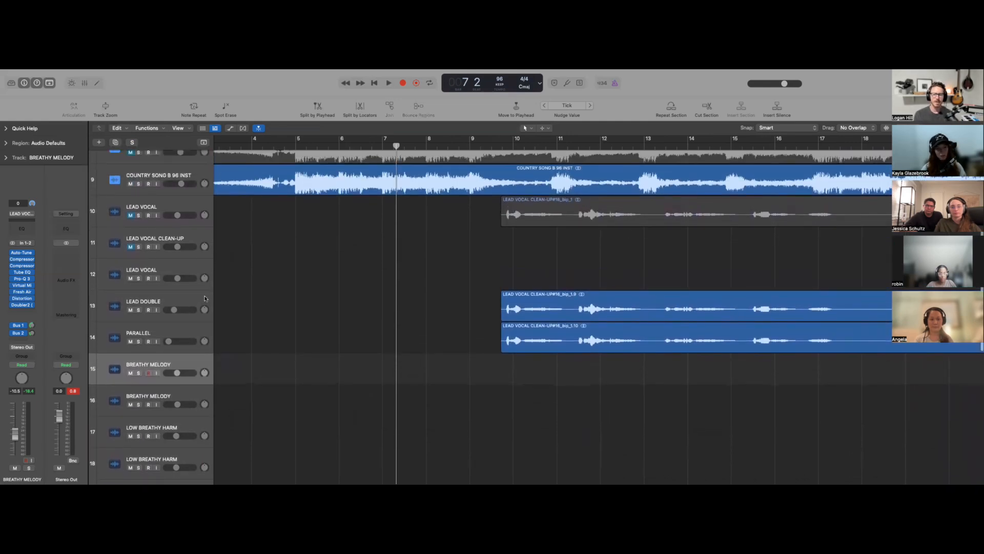
left_click(131, 216)
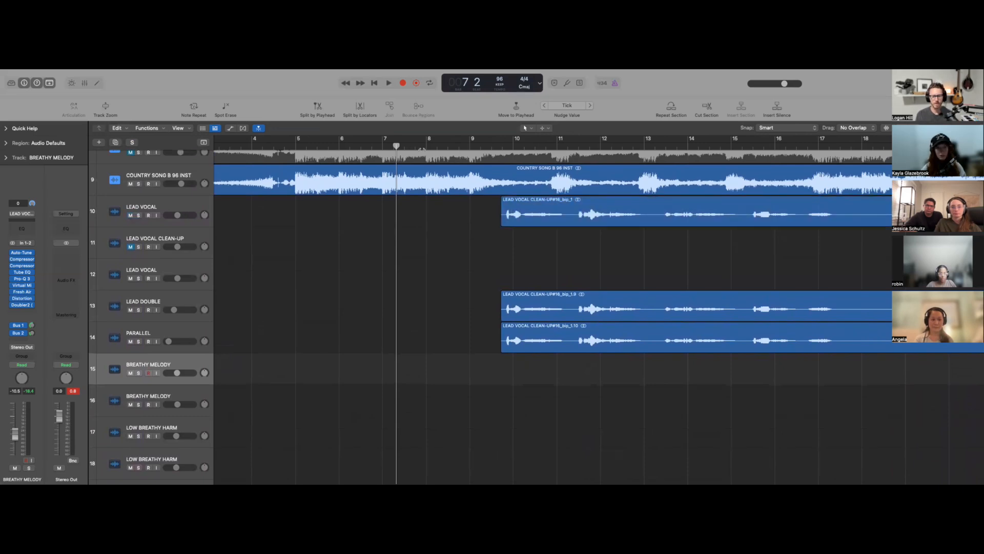
key("space")
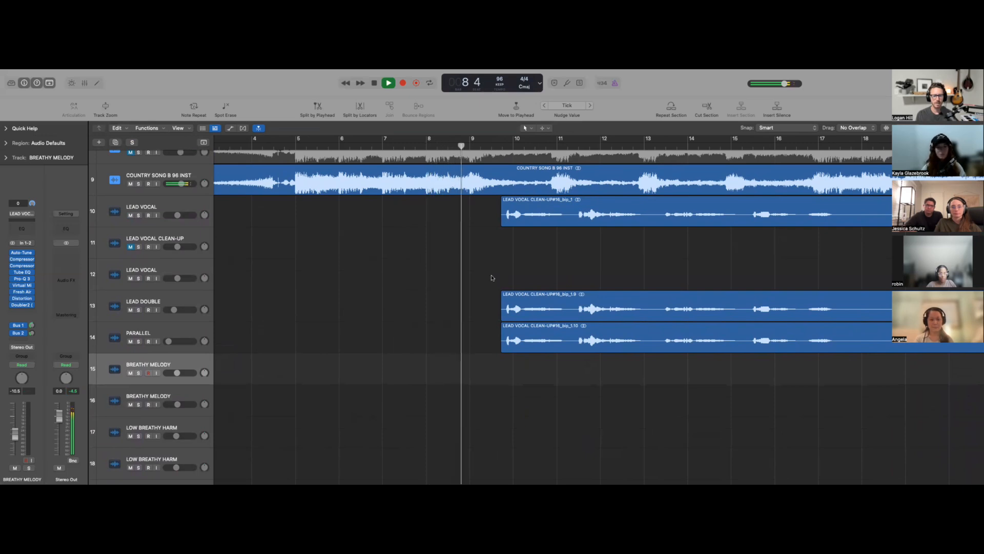
left_click(191, 206)
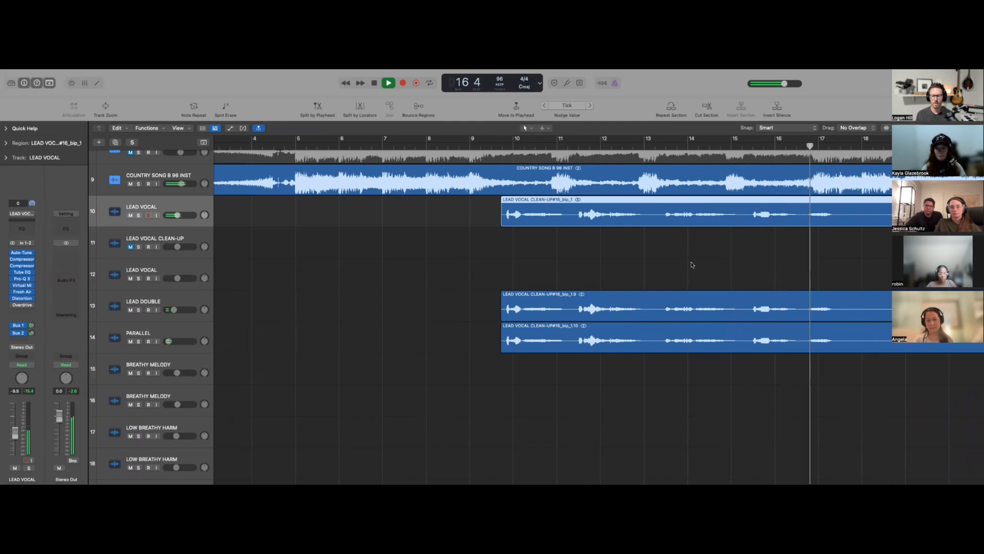
key("space")
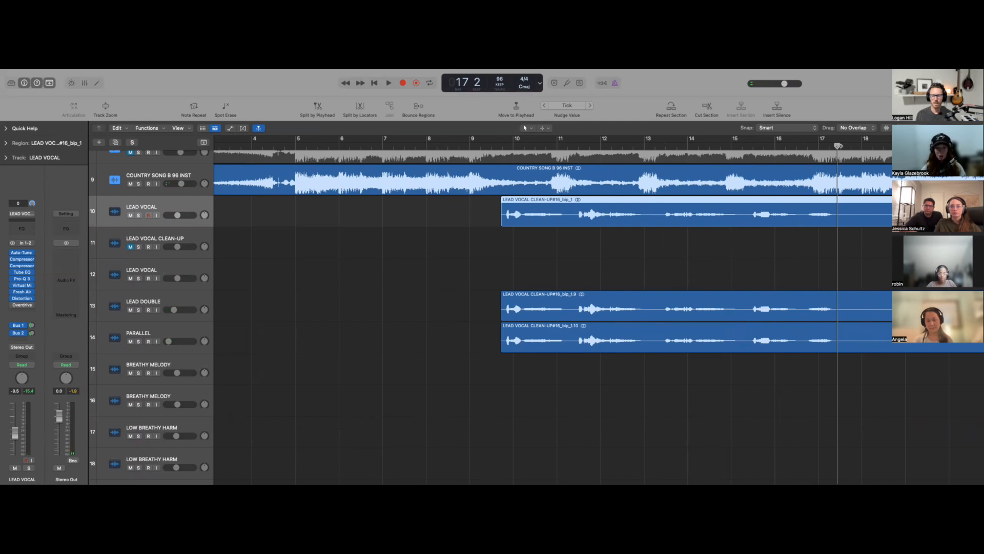
key("space")
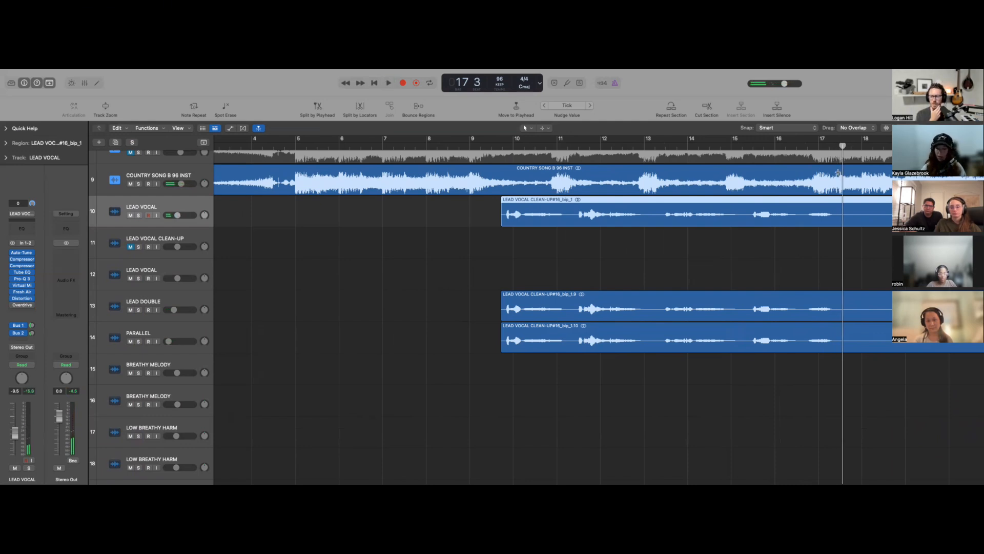
Place the playhead where the first vocal regions start near bar 9 and check the LEAD DOUBLE and PARALLEL channel strips
key("super+Left")
key("super+Left")
key("super+Left")
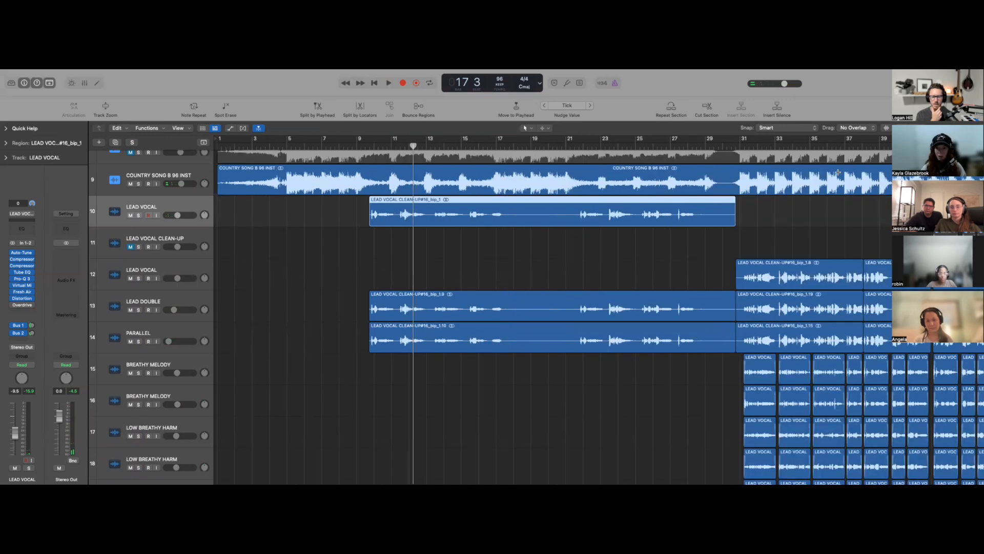
key("super+Left")
left_click(386, 233)
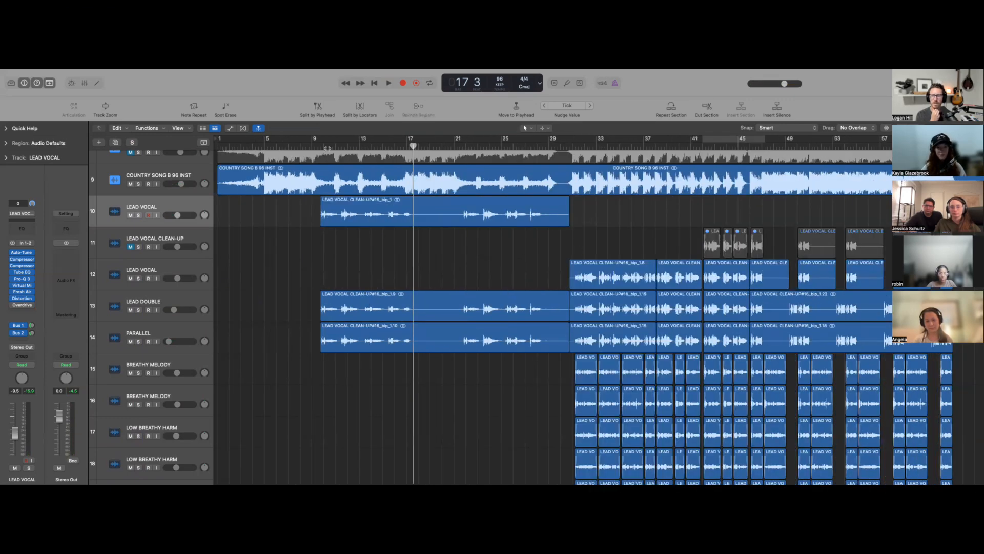
left_click(322, 147)
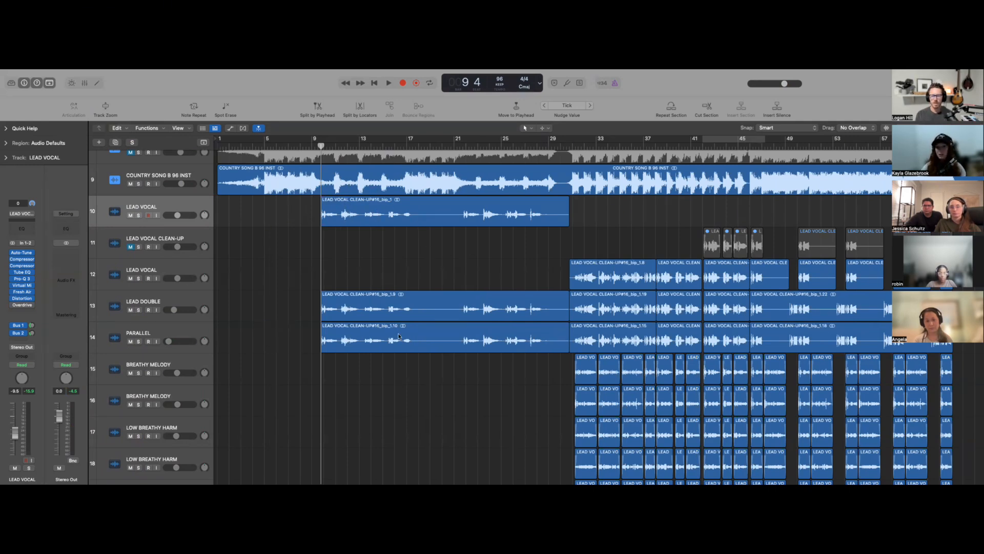
left_click(167, 302)
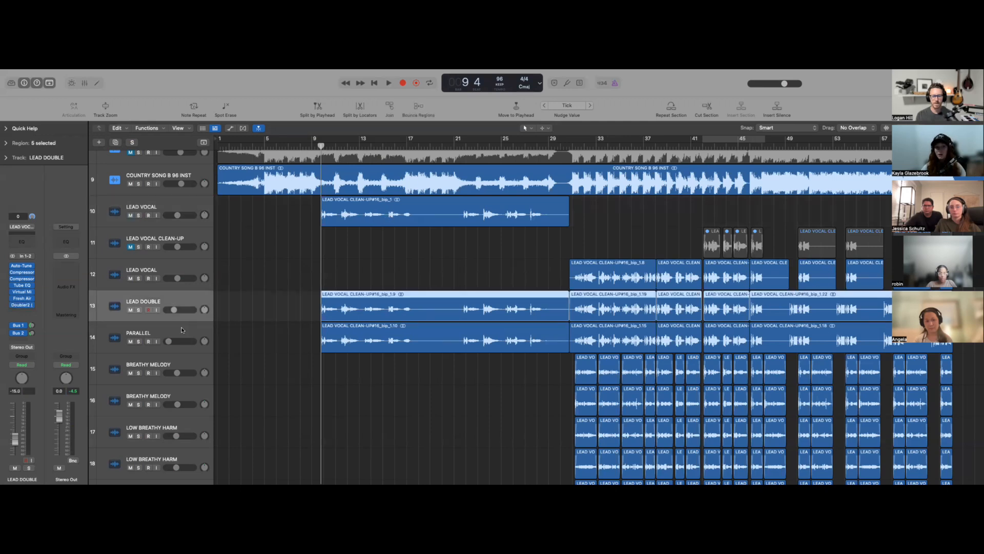
left_click(185, 328)
left_click(190, 298)
Select the LEAD VOCAL on track 10 and play the mix from bar 21
left_click(199, 216)
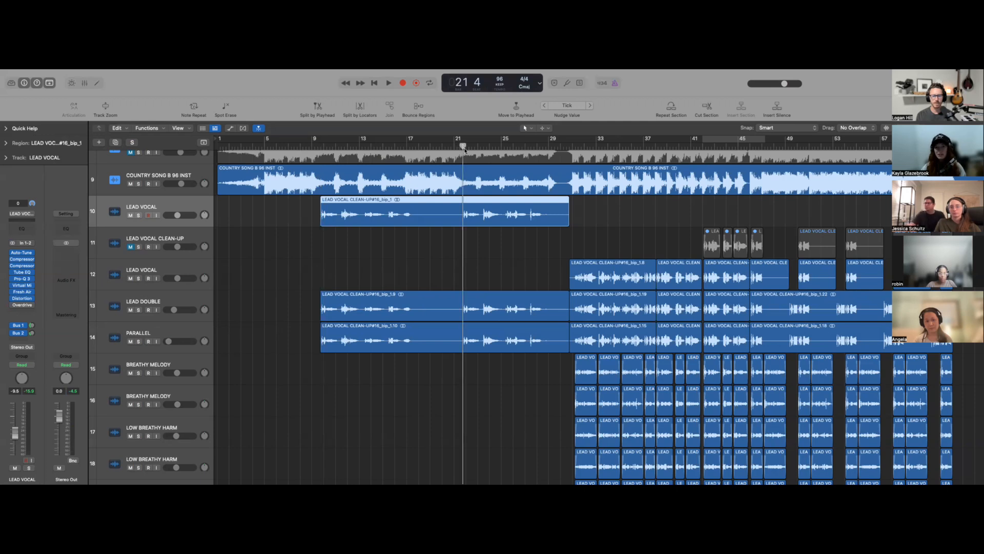
left_click(463, 280)
key("space")
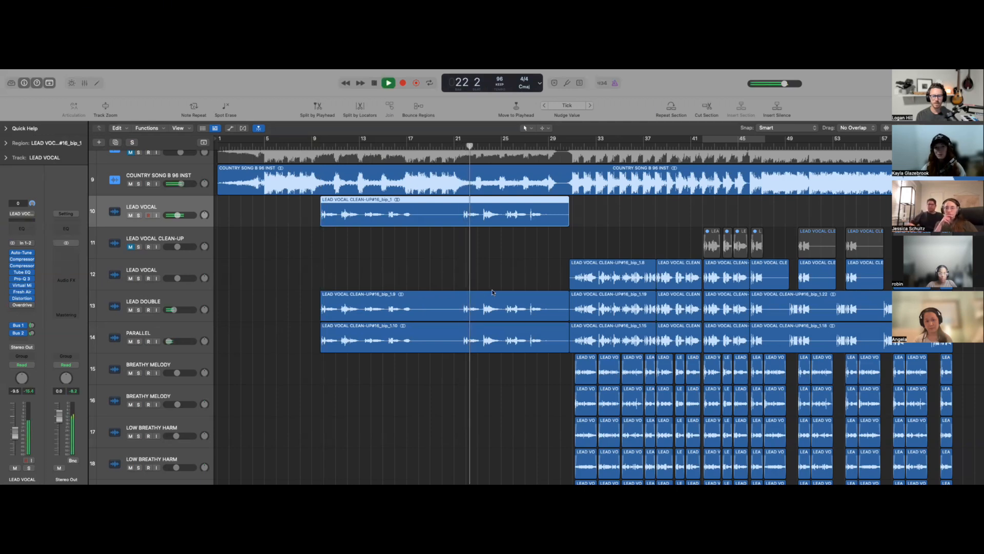
Stop playback and play the mix from just before bar 31 to bar 39, checking which vocal tracks are sounding
key("space")
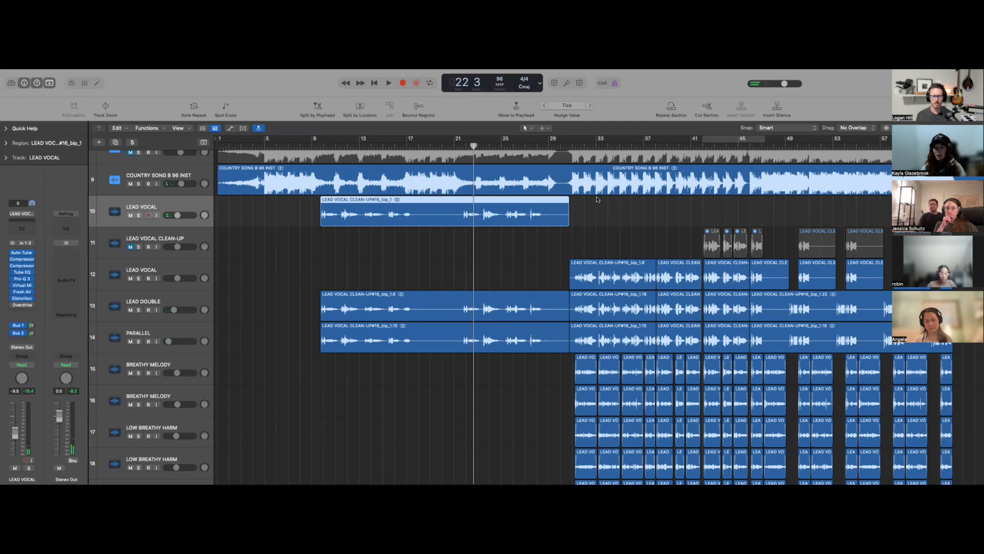
scroll(586, 223, "down", 2)
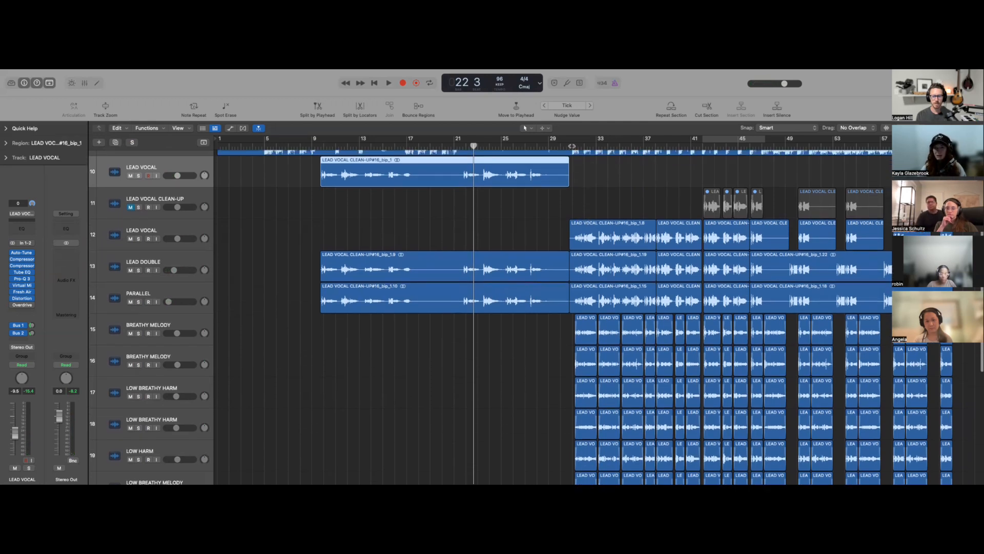
left_click(572, 146)
key("space")
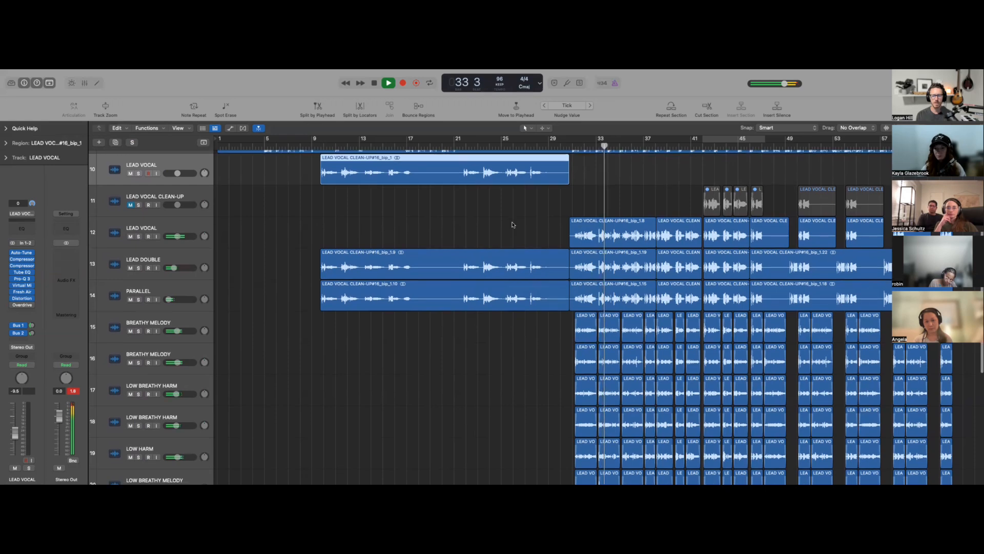
scroll(512, 224, "down", 2)
scroll(513, 225, "down", 5)
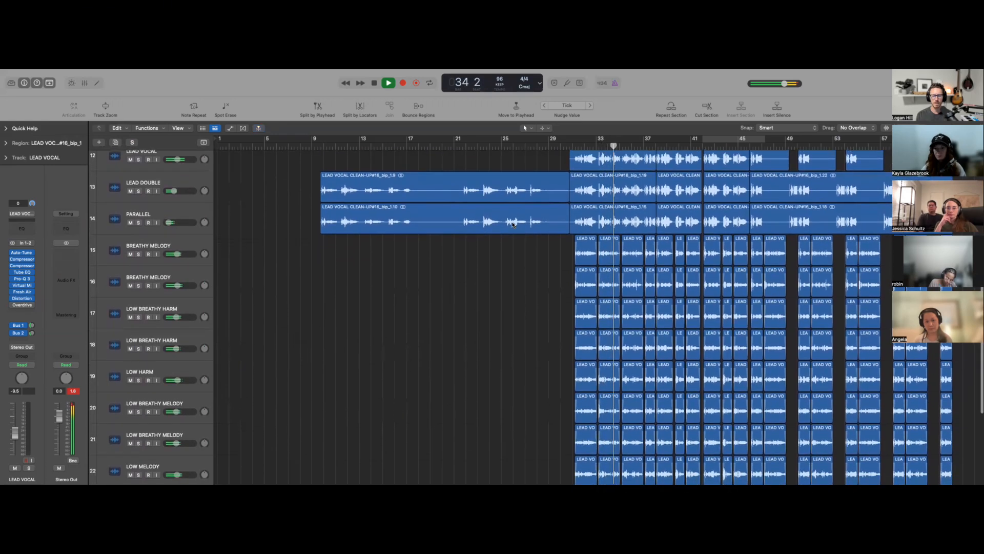
scroll(514, 226, "up", 3)
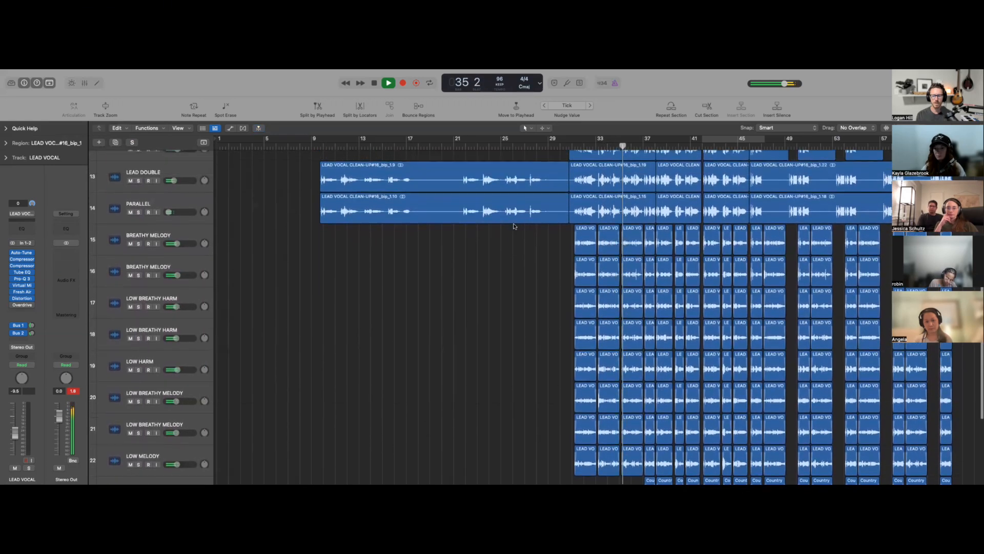
scroll(514, 226, "up", 3)
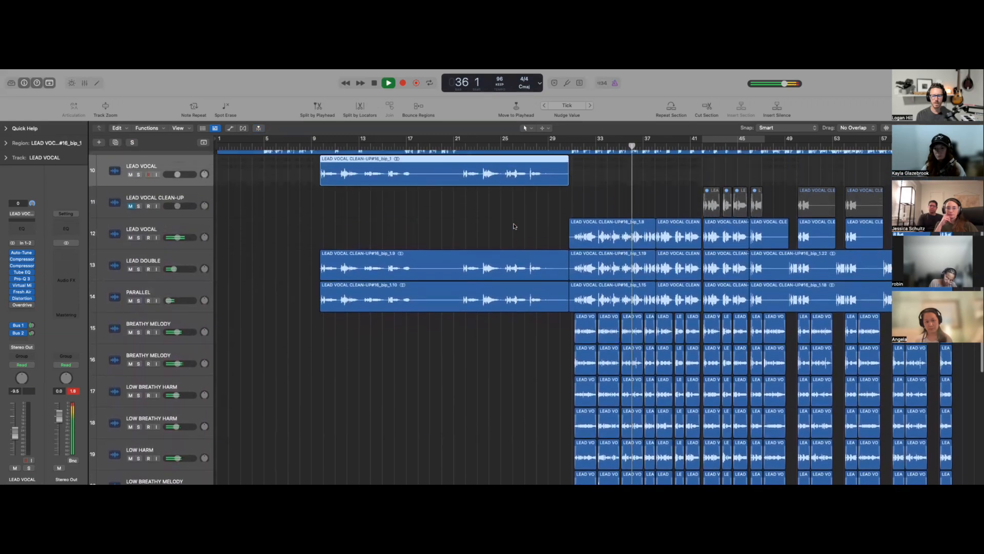
scroll(526, 238, "down", 1)
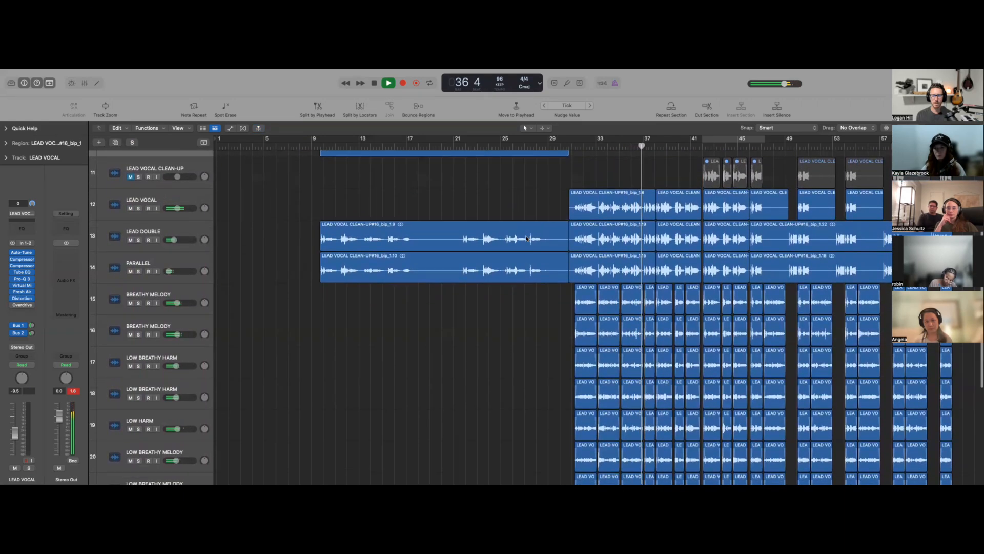
scroll(526, 239, "up", 2)
scroll(526, 238, "up", 2)
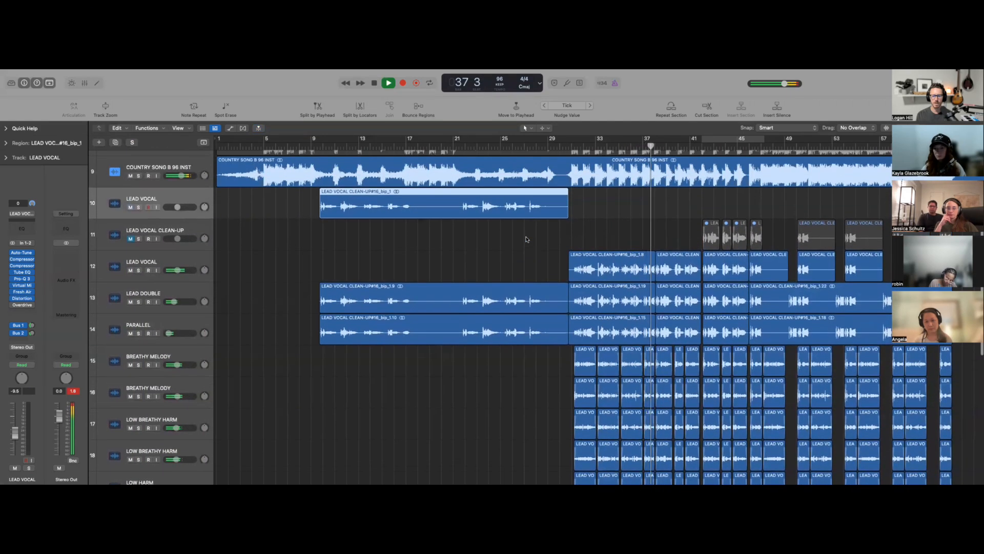
scroll(547, 252, "up", 2)
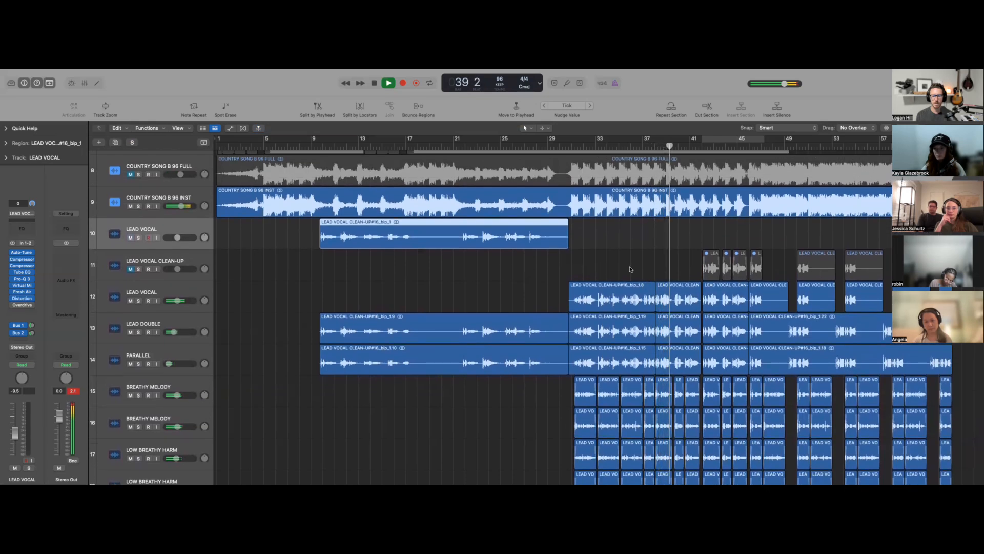
key("space")
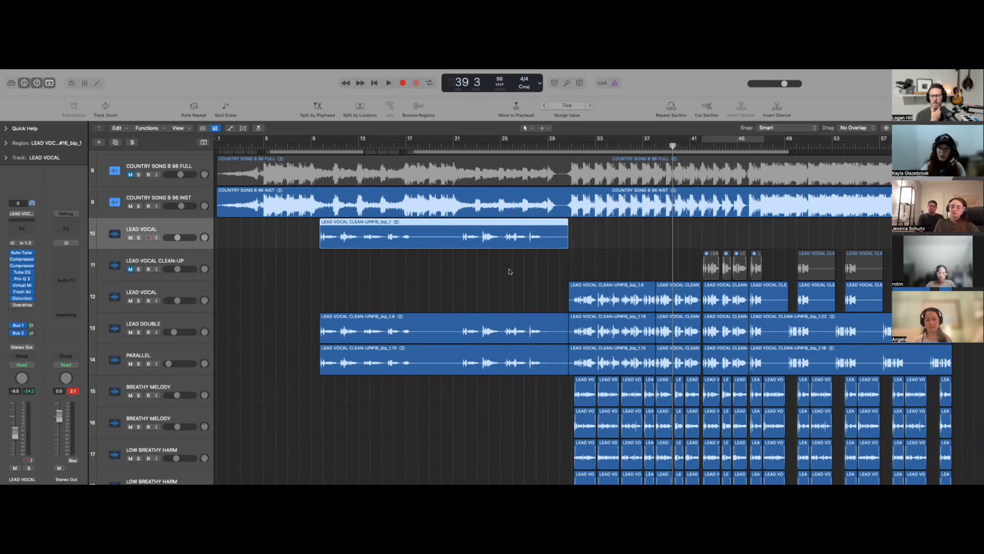
Compare the channel strips of BREATHY MELODY on track 15 and LEAD DOUBLE on track 13, leaving no regions selected
left_click(403, 296)
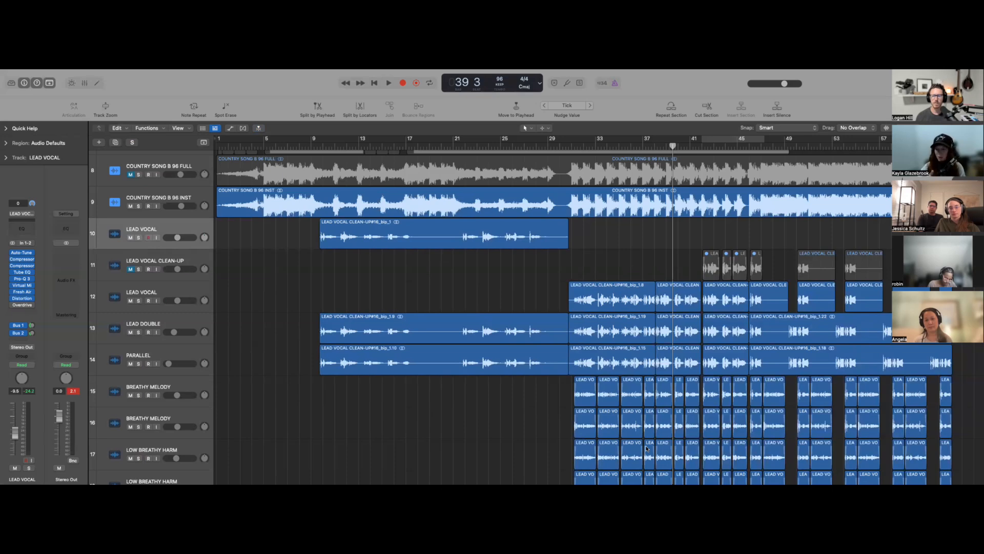
scroll(714, 364, "down", 5)
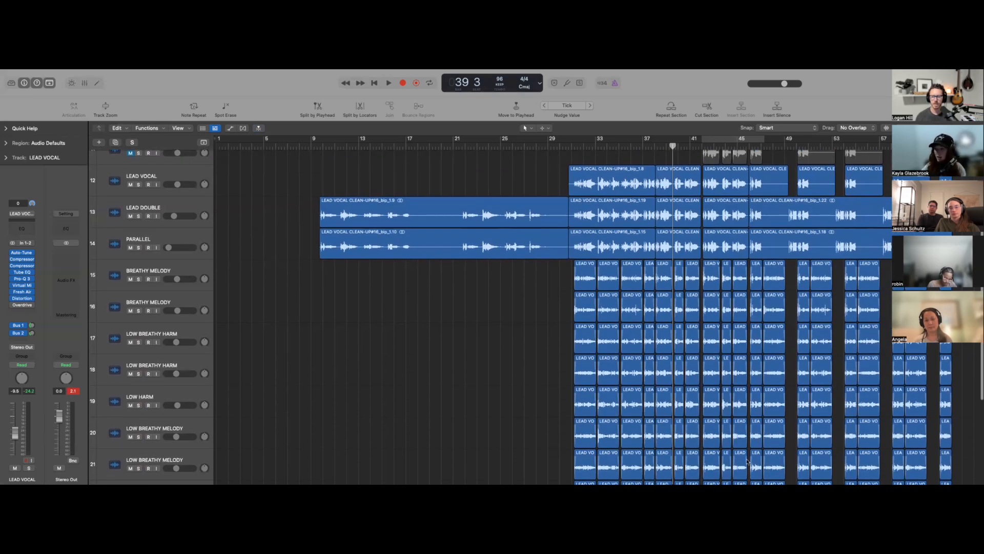
scroll(738, 441, "up", 2)
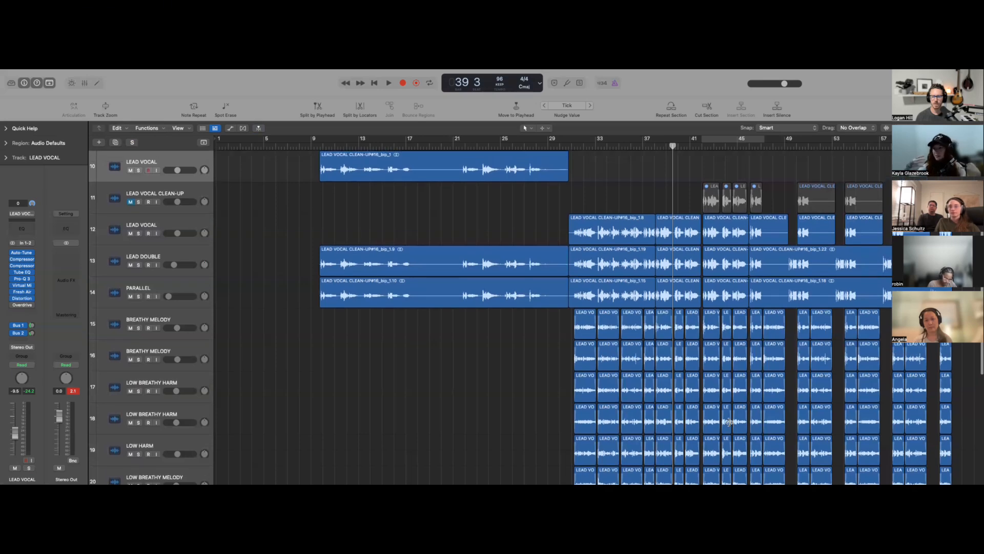
scroll(762, 357, "up", 1)
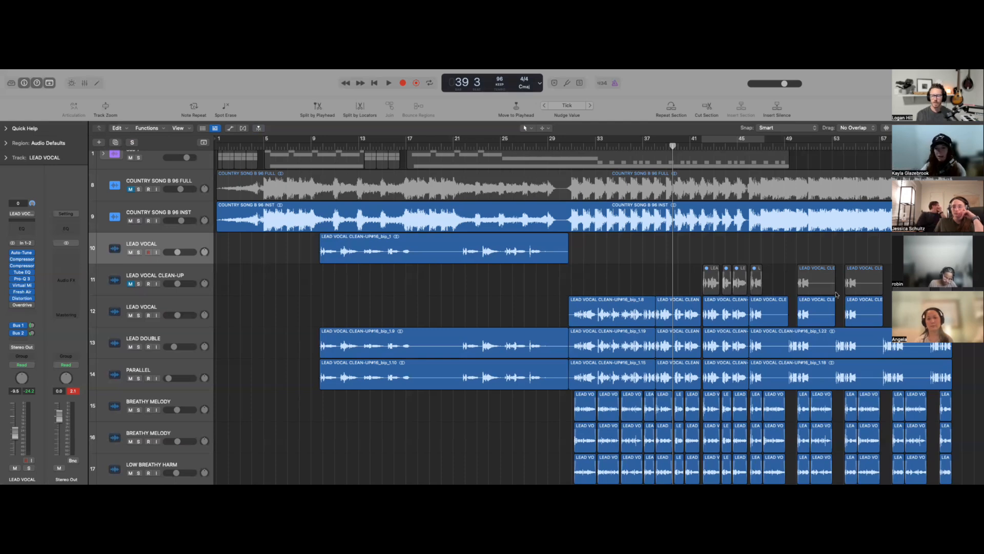
scroll(789, 287, "down", 2)
scroll(183, 326, "down", 1)
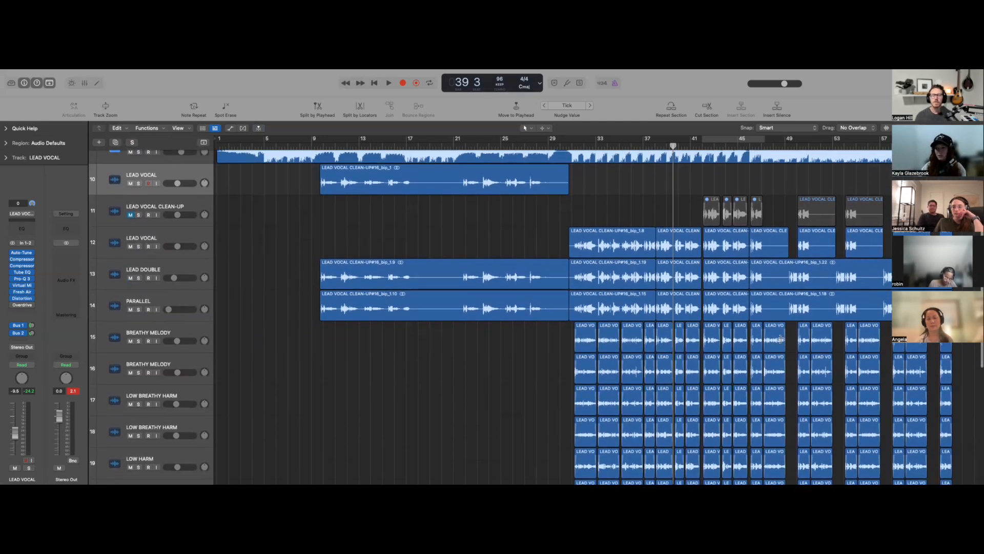
left_click(186, 329)
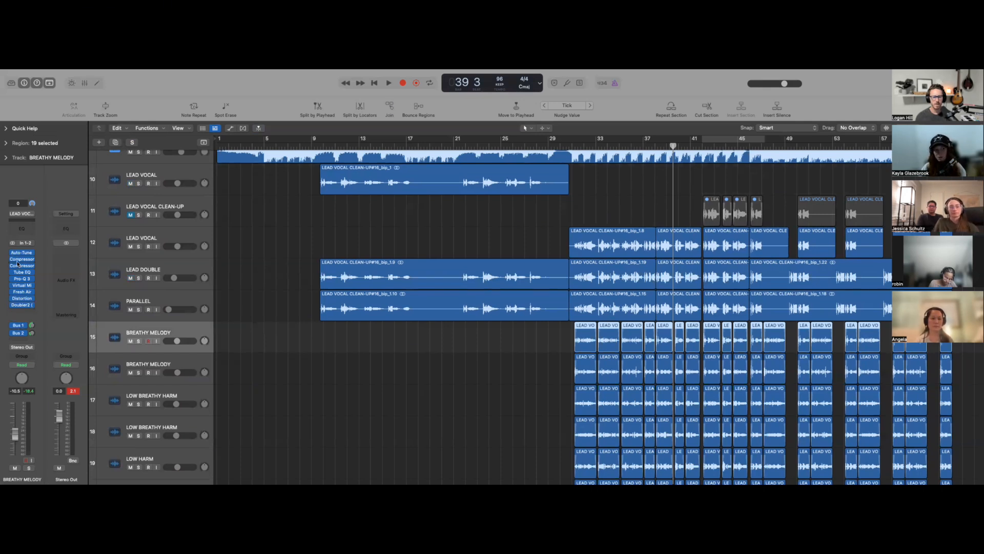
left_click(193, 272)
scroll(359, 374, "up", 3)
left_click(359, 373)
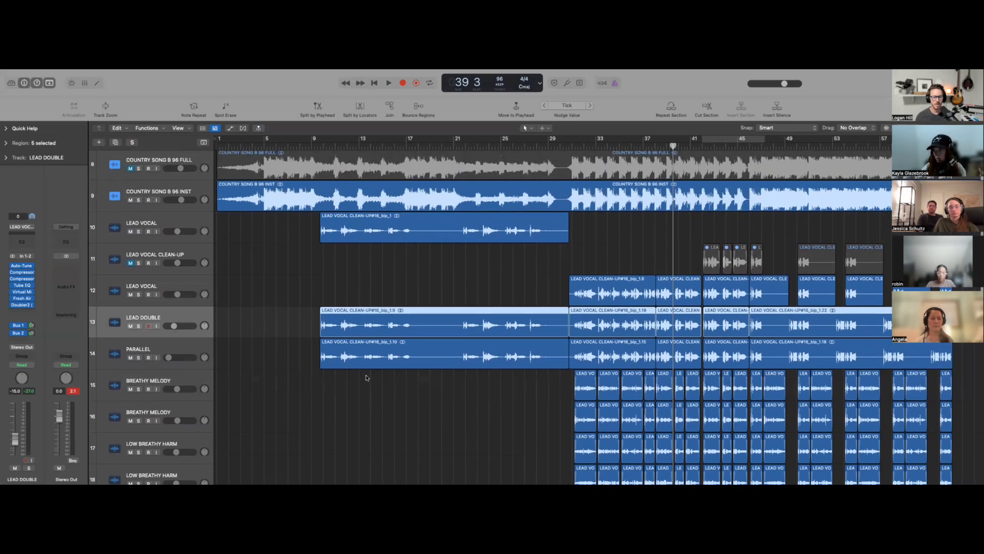
Review the stacked vocal tracks from the LEAD VOCAL on track 10 down to HIGH HARM on track 23
scroll(360, 374, "up", 2)
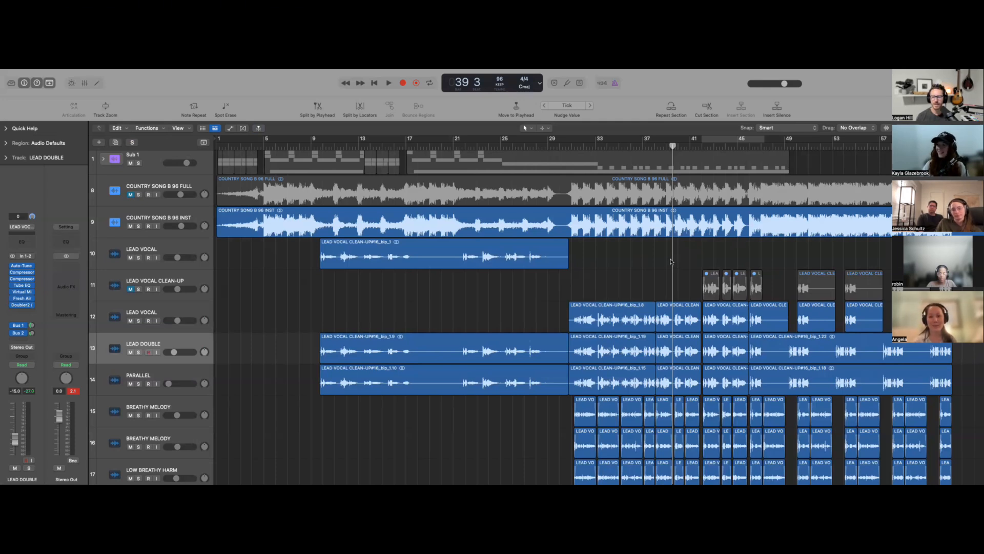
scroll(671, 262, "down", 3)
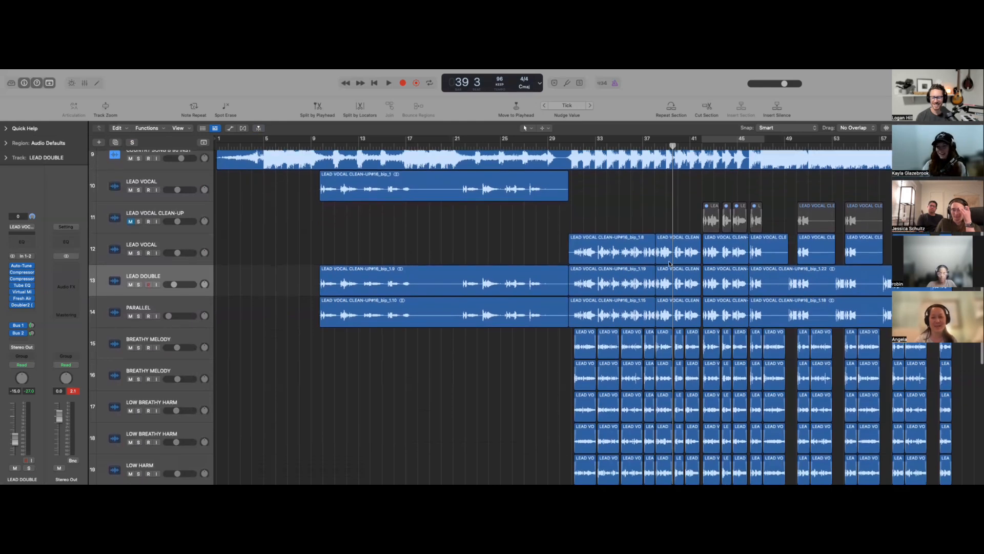
scroll(669, 264, "down", 1)
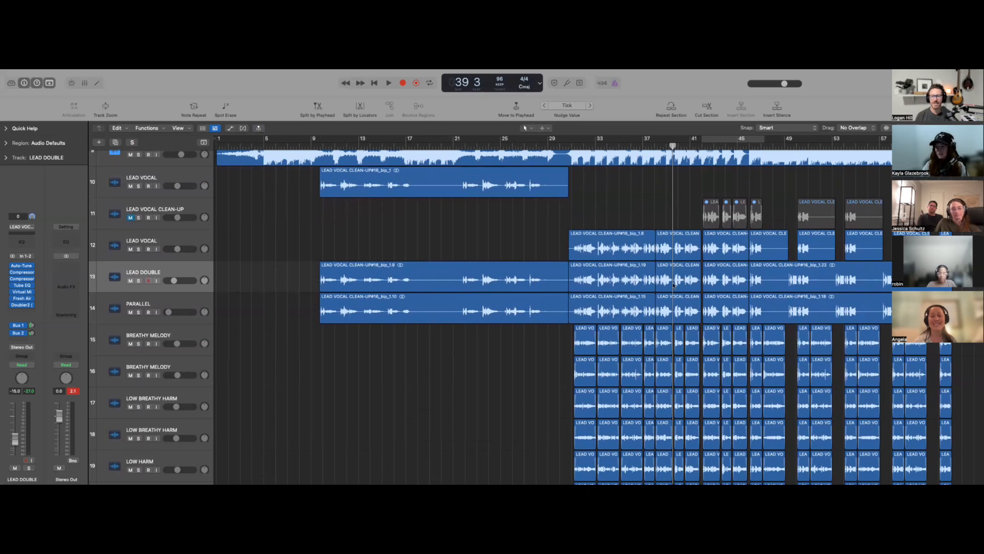
scroll(674, 279, "up", 3)
scroll(669, 282, "down", 2)
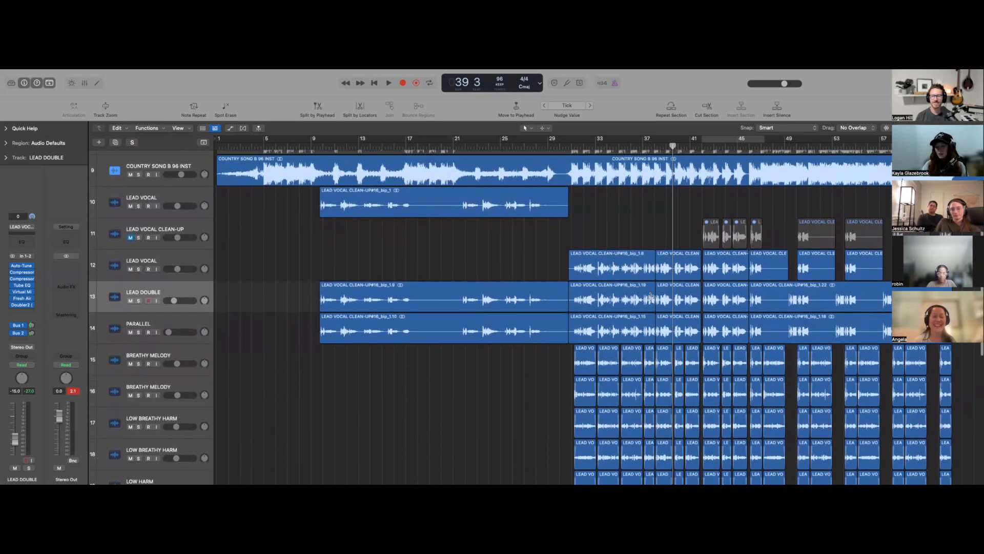
scroll(603, 333, "down", 1)
scroll(596, 339, "up", 1)
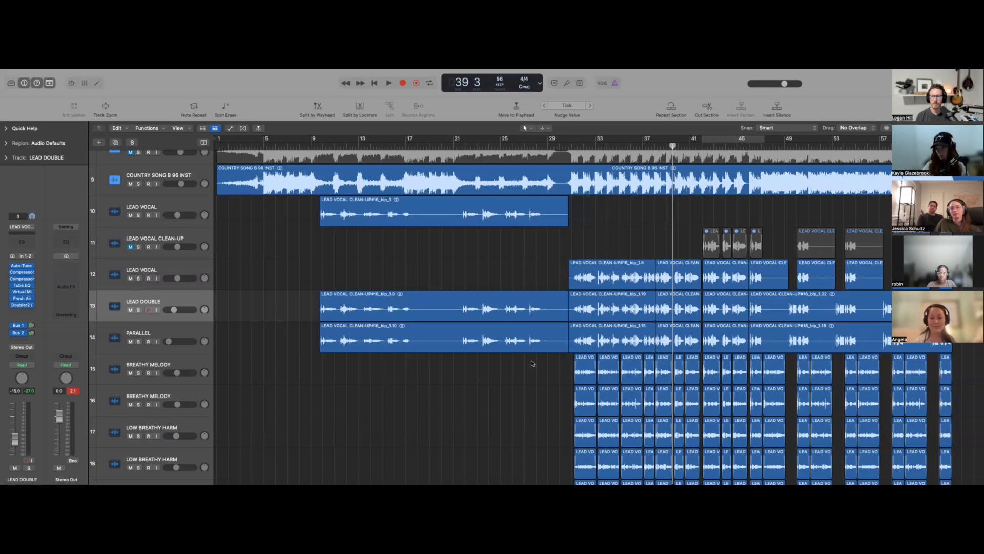
scroll(550, 368, "down", 5)
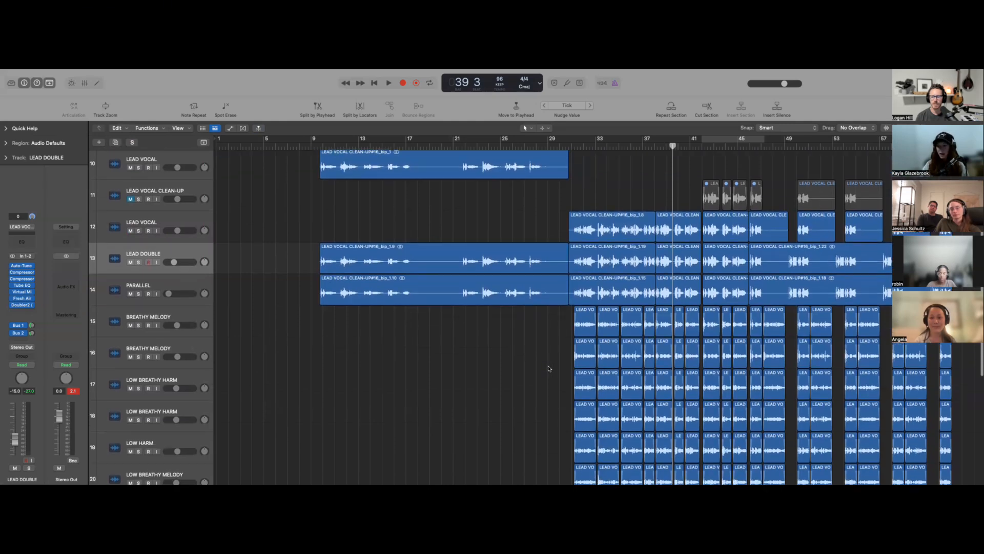
scroll(549, 369, "down", 2)
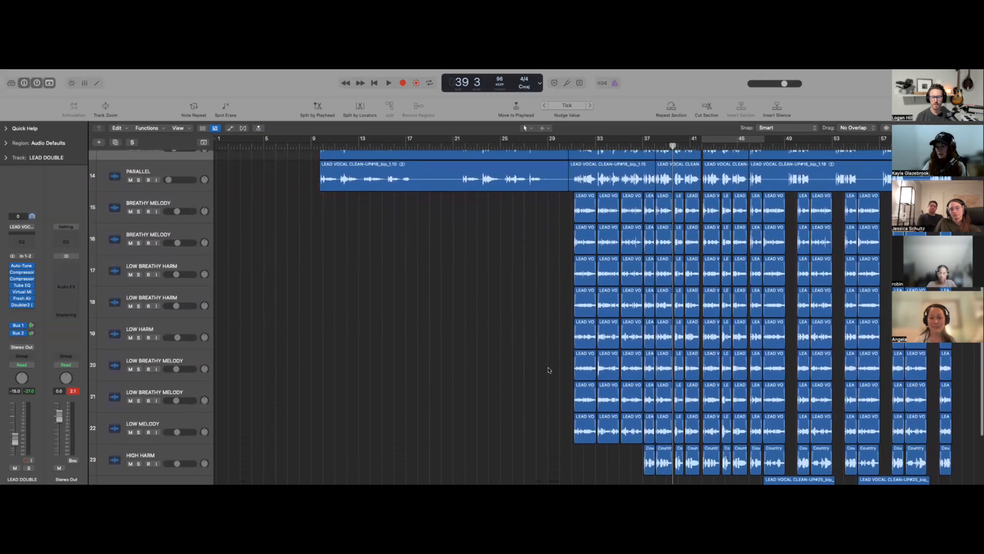
scroll(548, 370, "up", 3)
scroll(547, 370, "up", 3)
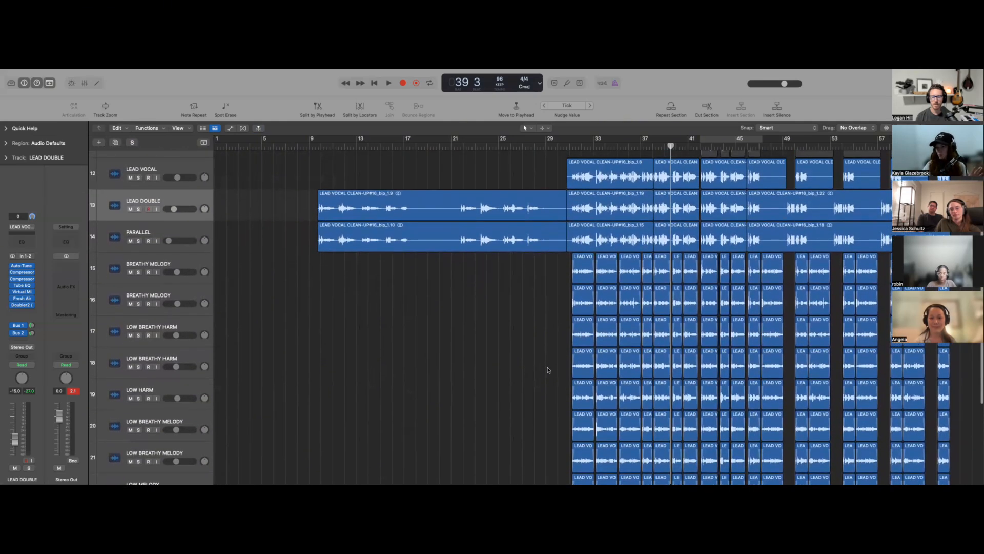
scroll(548, 370, "down", 2)
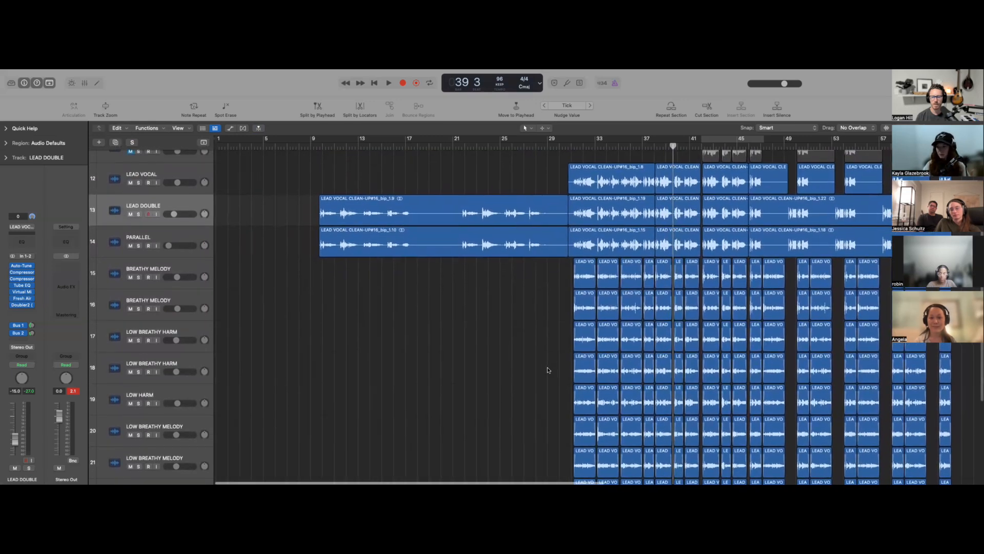
scroll(547, 370, "down", 2)
scroll(547, 370, "down", 1)
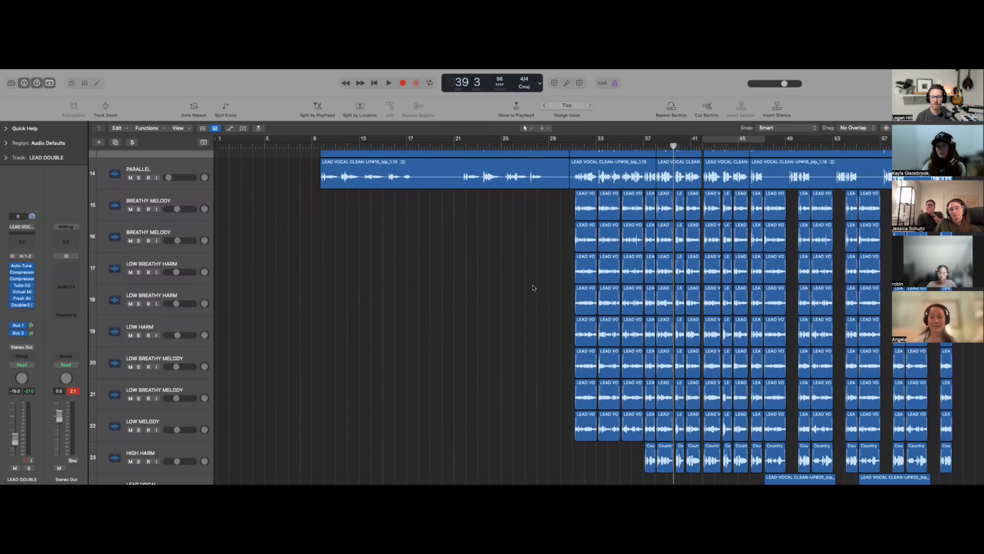
scroll(533, 287, "up", 5)
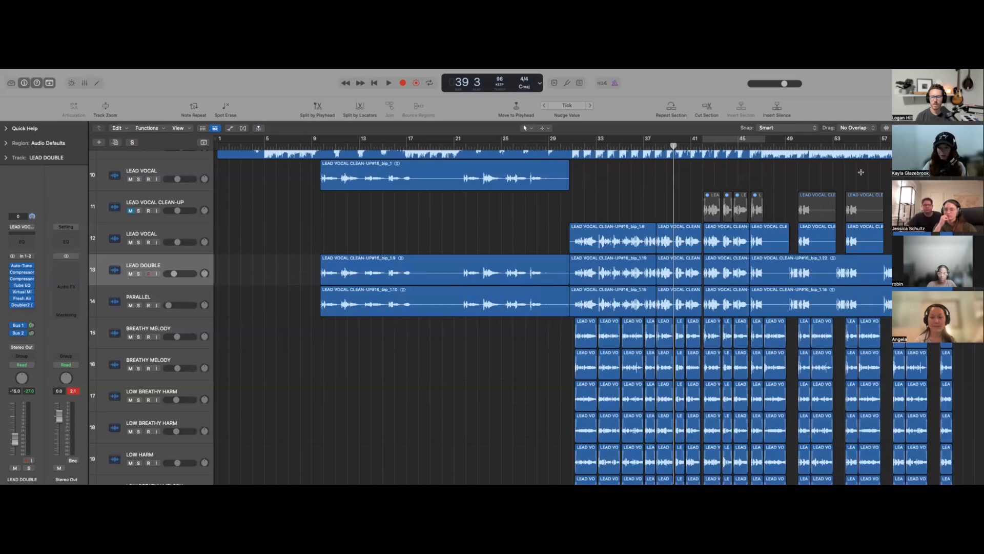
Place the playhead at bar 31 beat 2, where the first backing vocal regions start
key("super+Right")
key("super+Right")
key("super+Right")
key("super+Right")
key("super+Right")
key("super+Right")
key("super+Right")
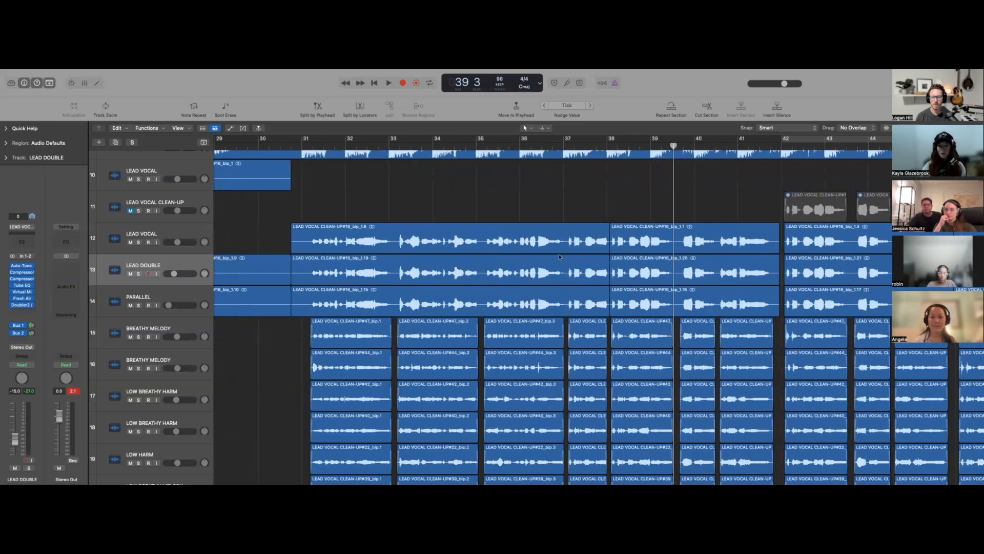
key("super+Up")
key("super+Up")
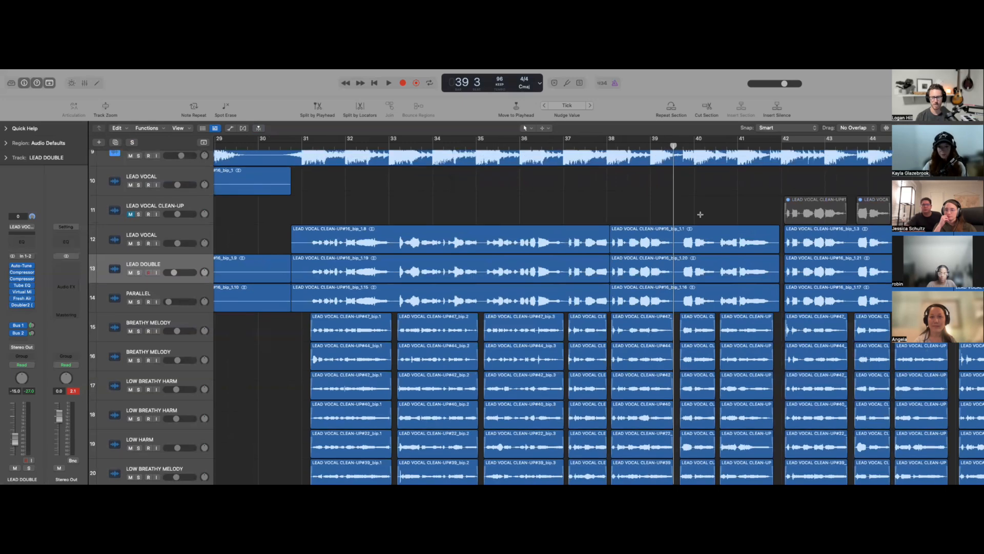
key("super+Up")
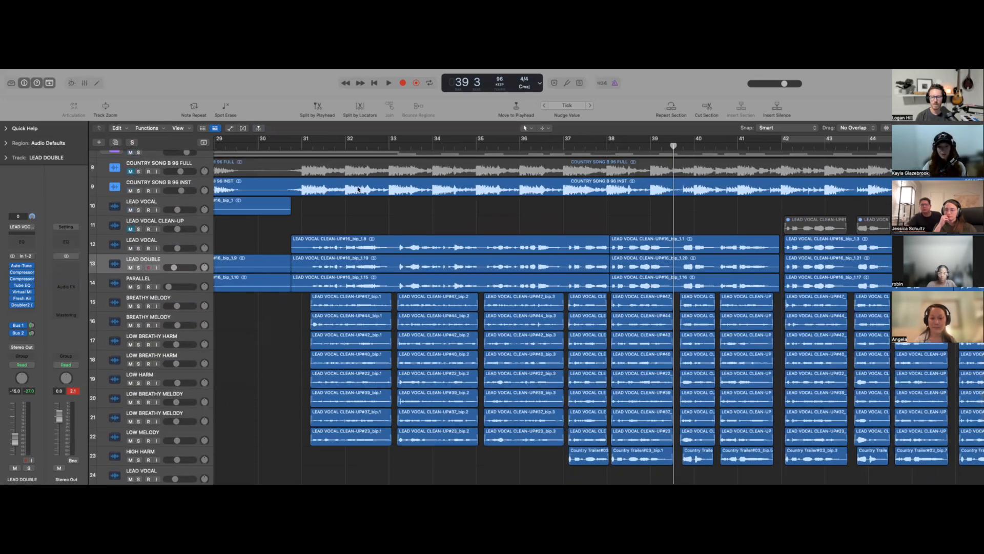
left_click(315, 146)
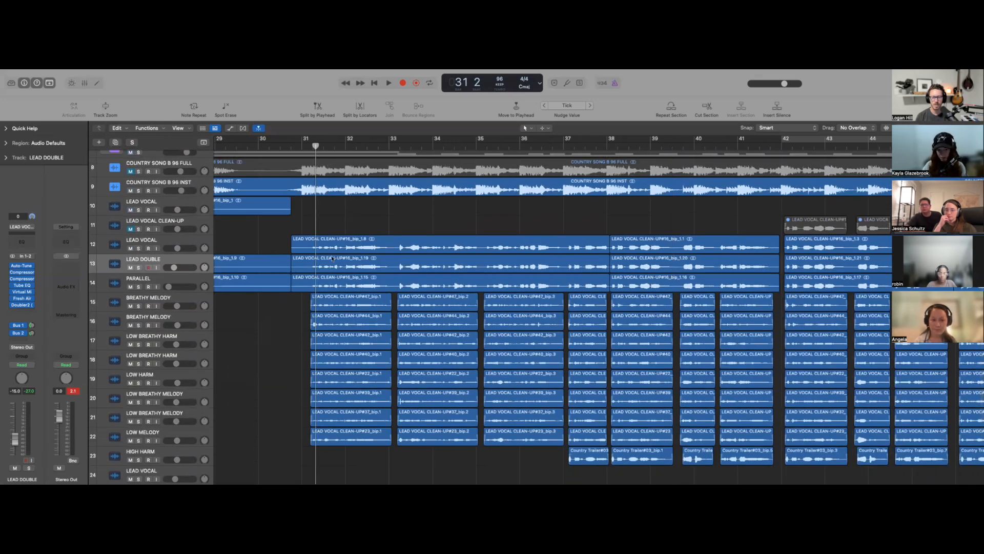
Select the BREATHY MELODY on track 15 and look over the backing layers down to AD LIBS
left_click(197, 299)
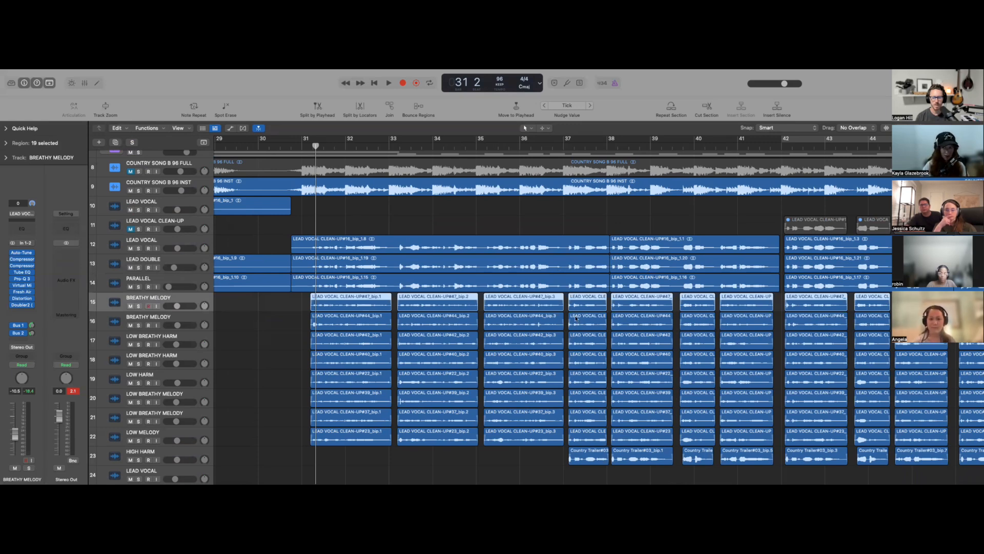
scroll(511, 337, "down", 3)
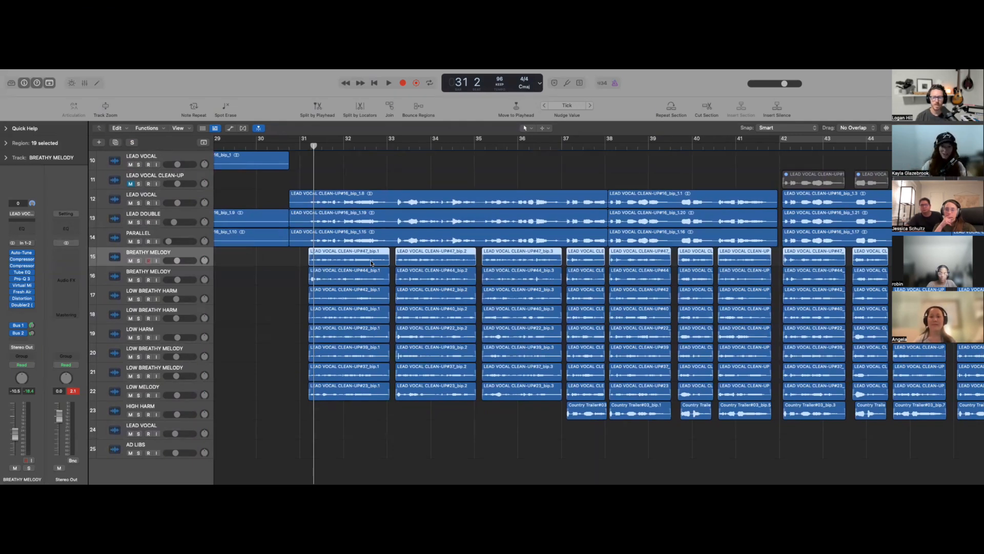
scroll(296, 285, "down", 2)
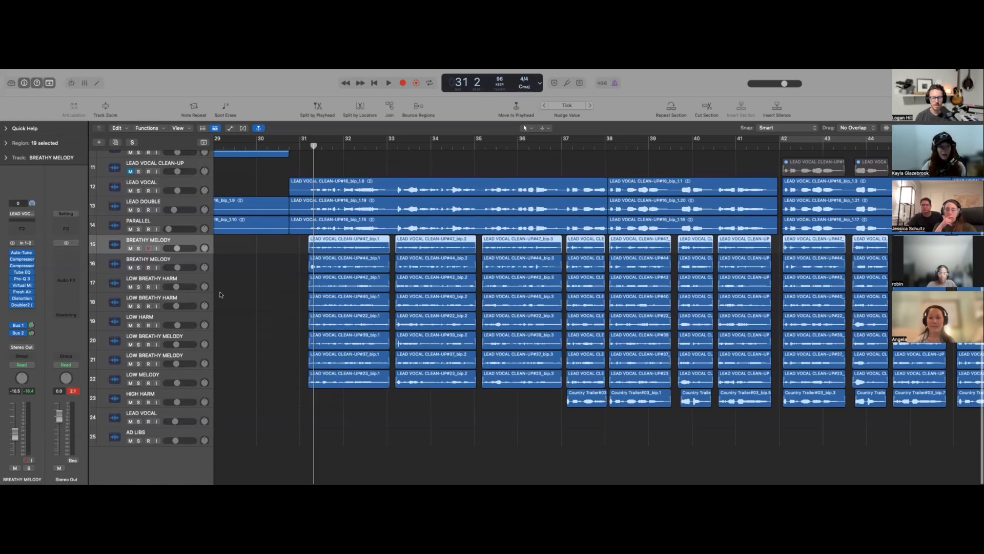
Solo the backing vocal layers from BREATHY MELODY on track 15 through LOW MELODY on track 22
left_click(196, 377, "shift")
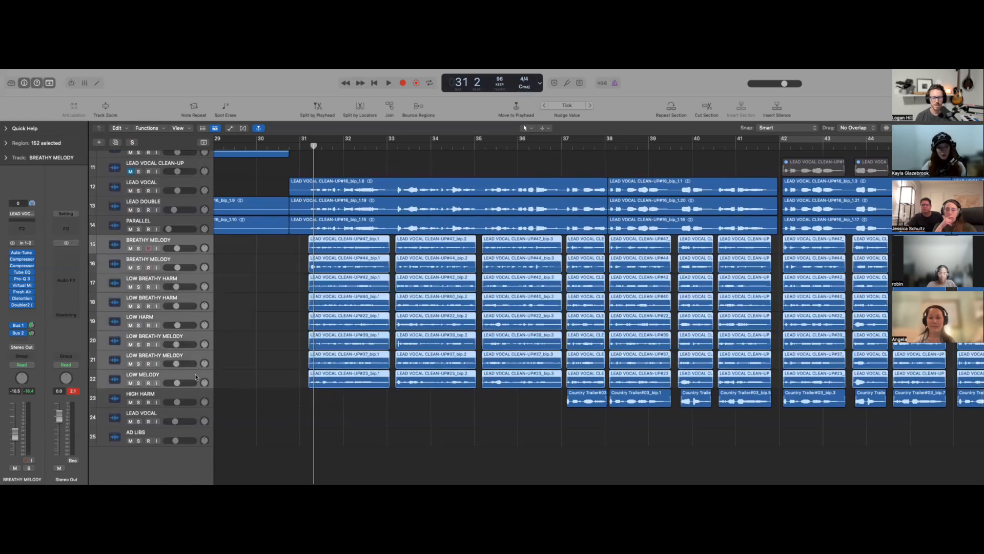
left_click(139, 249)
scroll(140, 203, "up", 3)
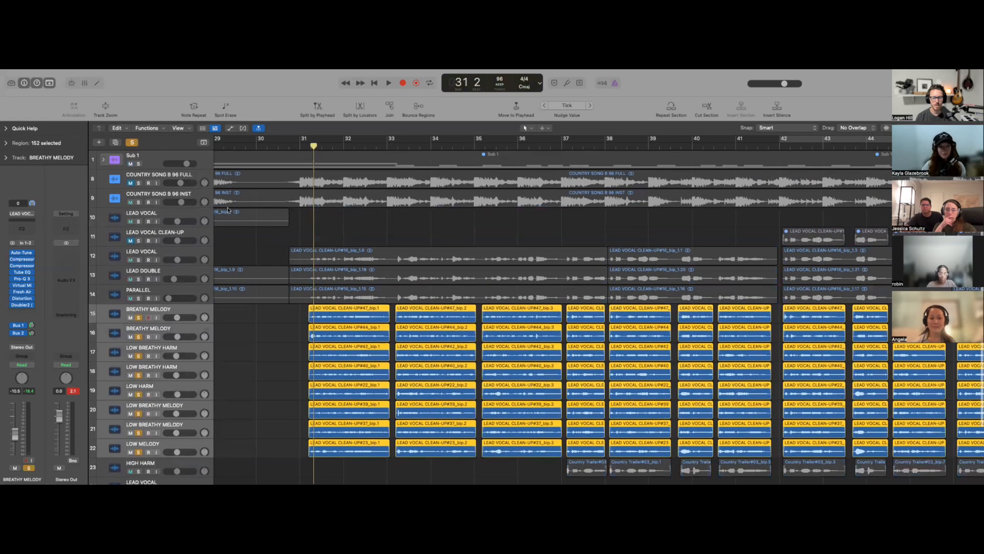
left_click(138, 201)
scroll(146, 199, "down", 1)
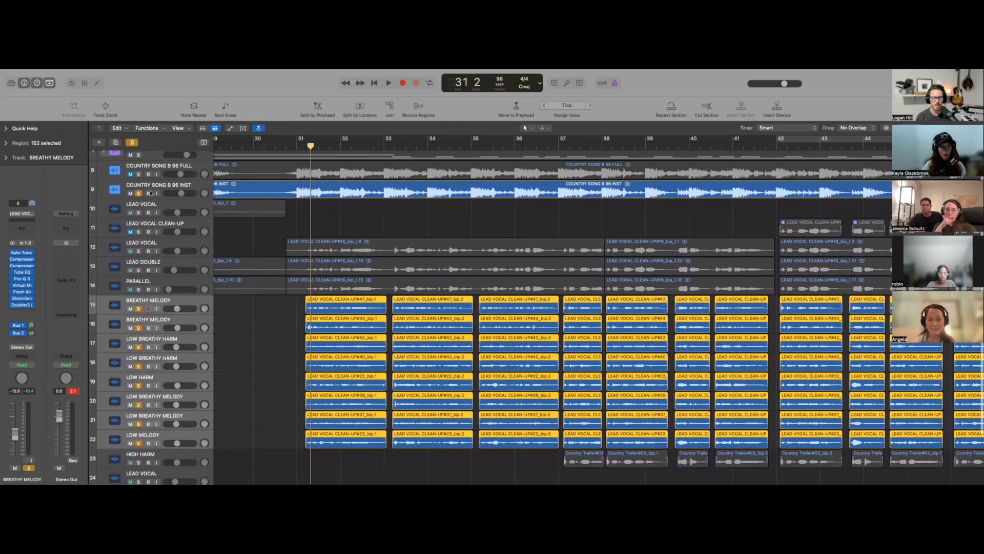
left_click(139, 194)
Play the soloed backing vocal stack from bar 31 beat 2 to bar 33
scroll(349, 323, "down", 2)
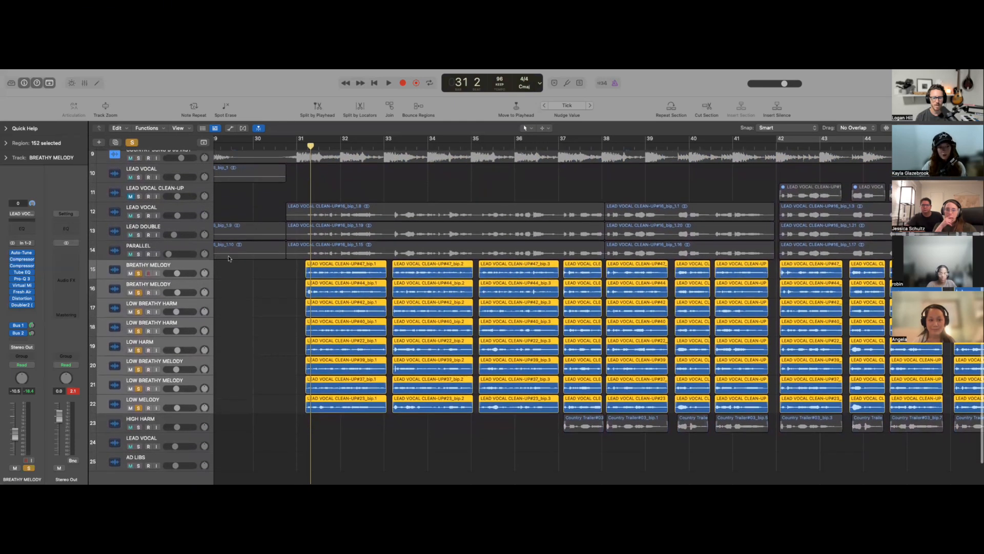
key("space")
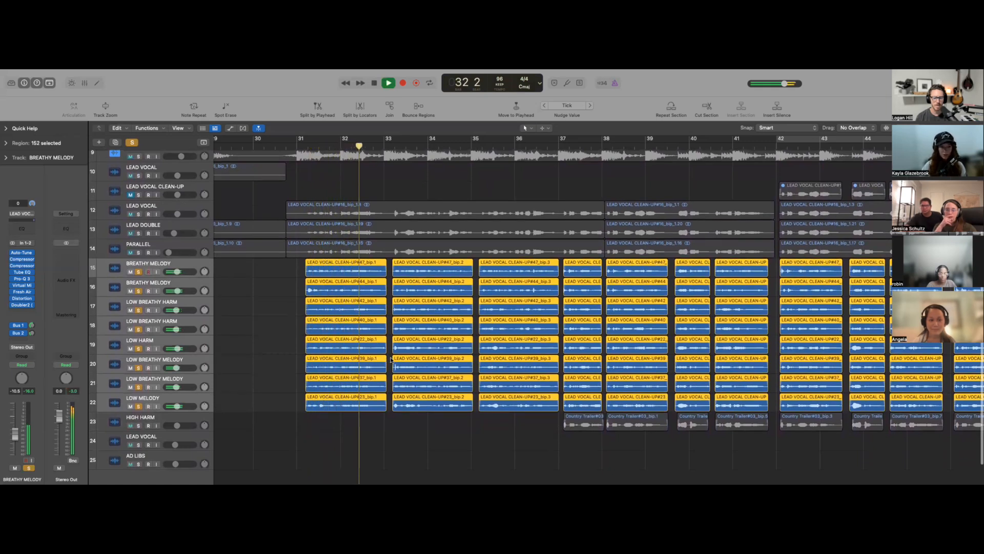
key("space")
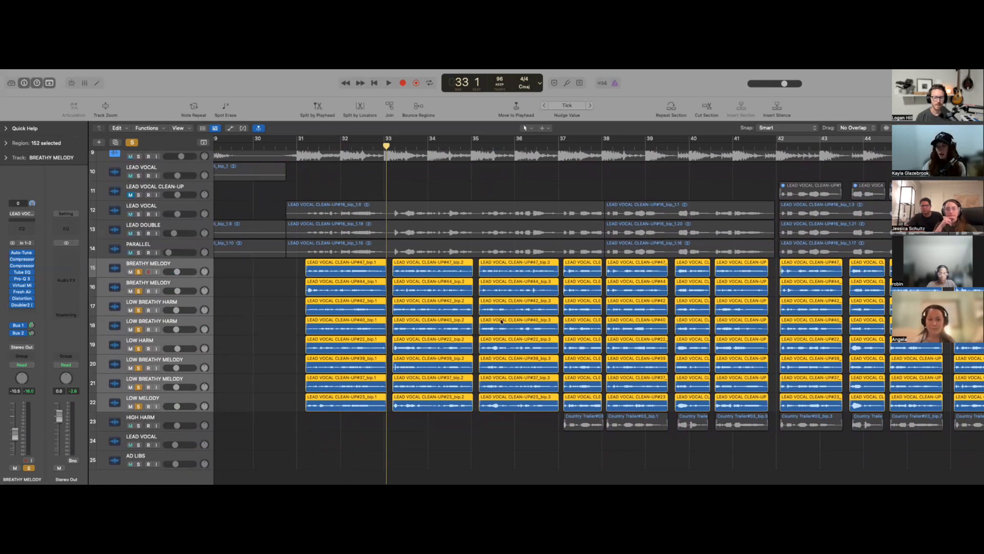
Inspect the Flex Pitch notes of the first BREATHY MELODY region on track 15, leaving the flex mode as it is, and close the editor
left_click(192, 266)
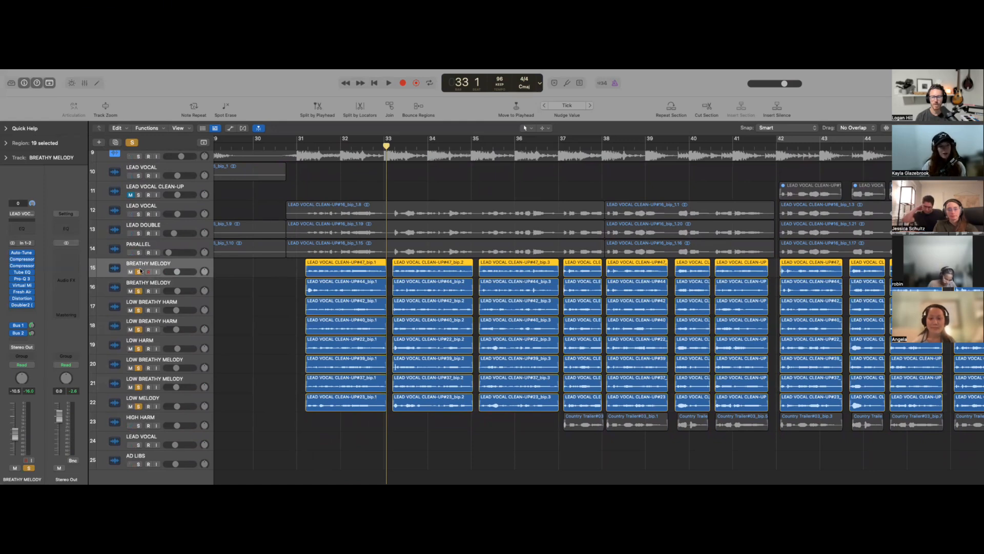
double_click(314, 265)
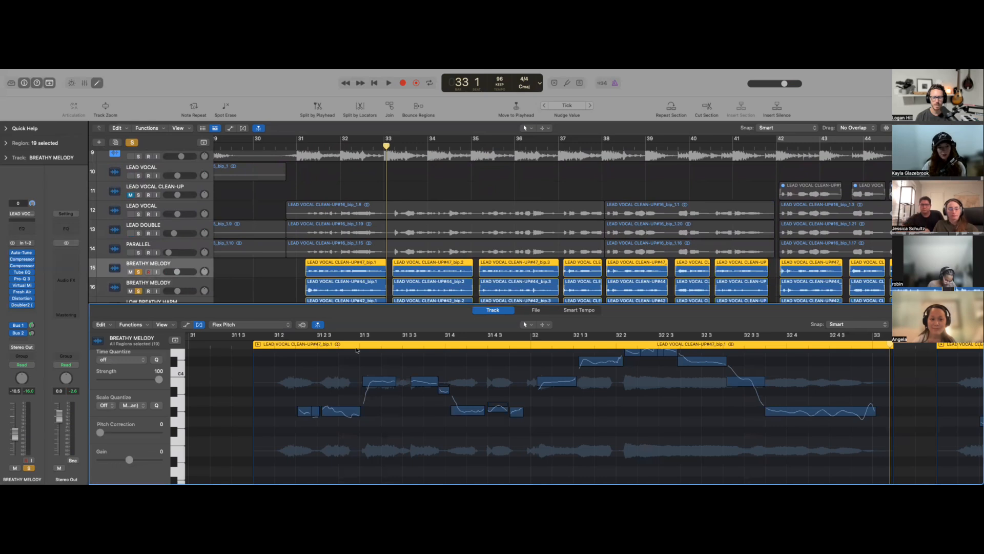
left_click(263, 325)
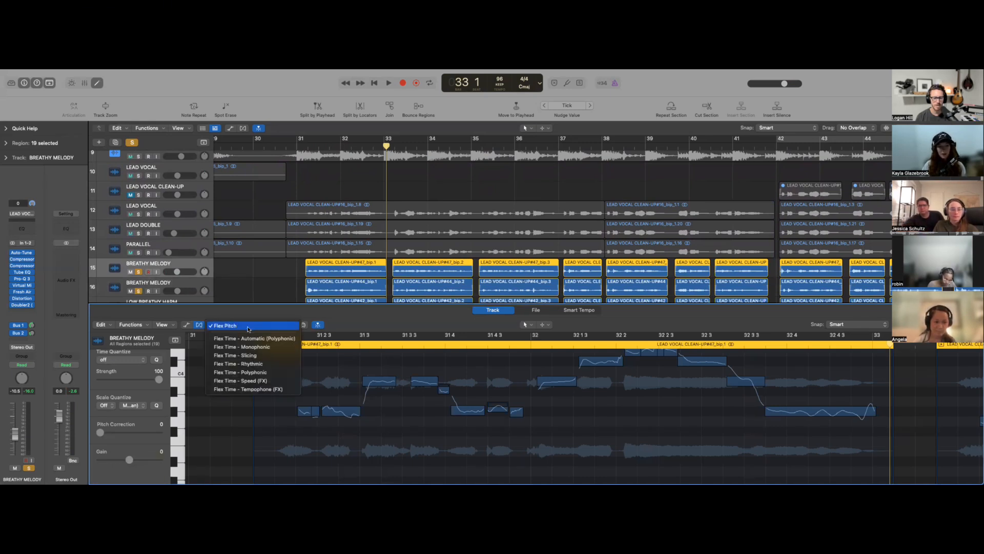
left_click(264, 322)
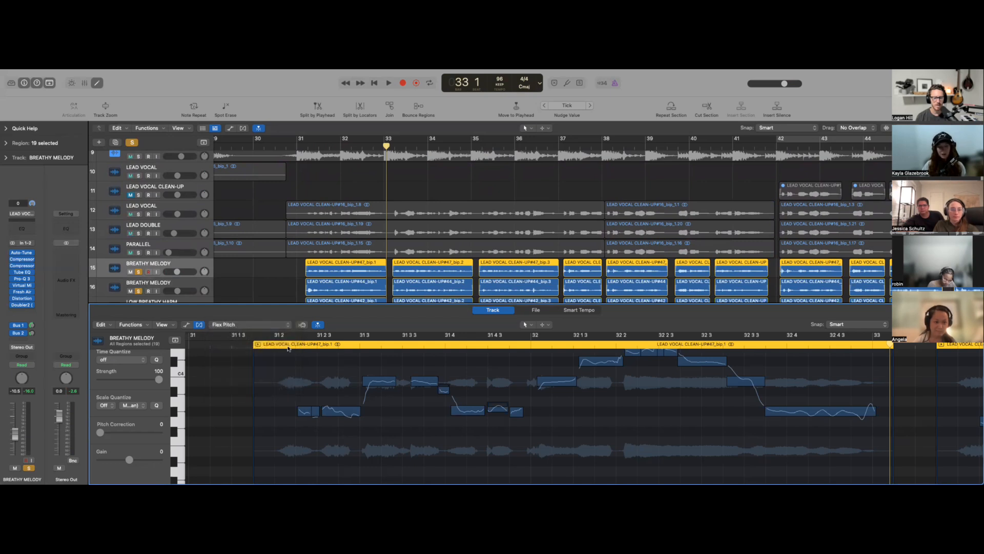
scroll(339, 391, "up", 2)
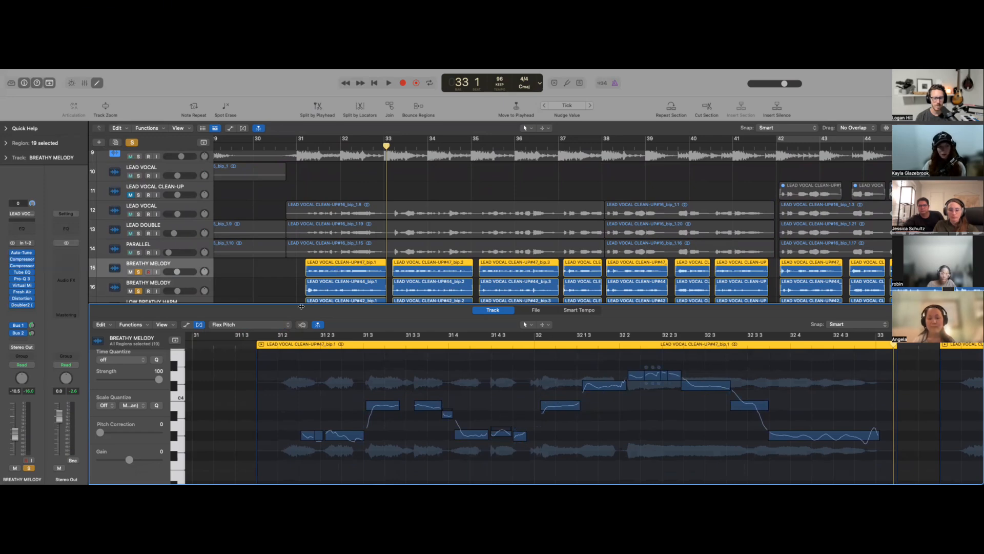
left_click(97, 82)
Compare the channel strips of the two BREATHY MELODY tracks, 16 and 15
scroll(337, 331, "down", 1)
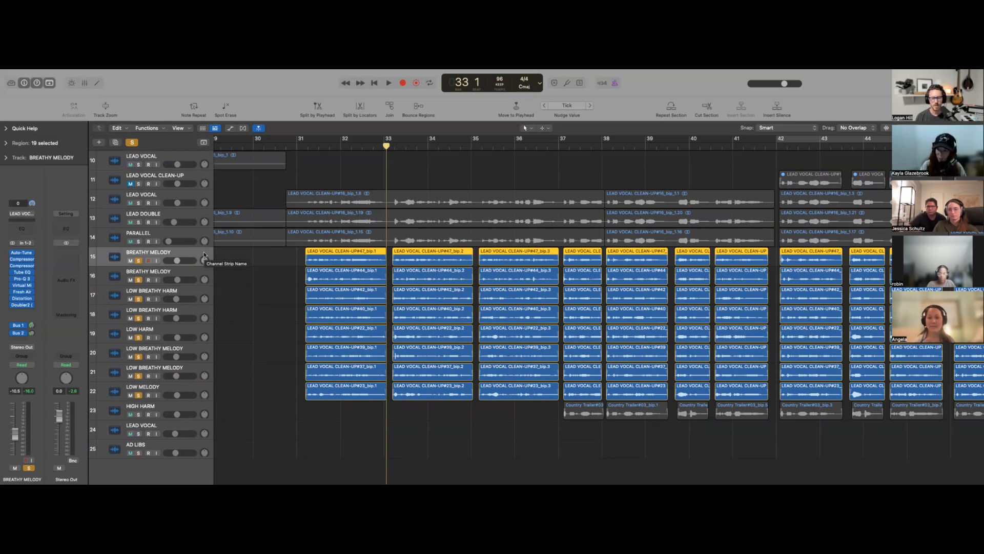
left_click(182, 277)
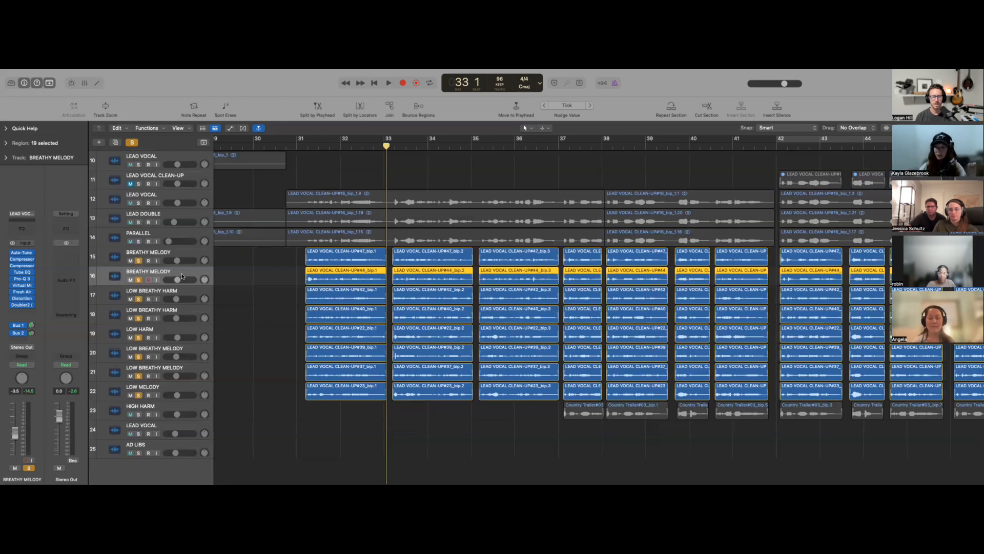
left_click(173, 258)
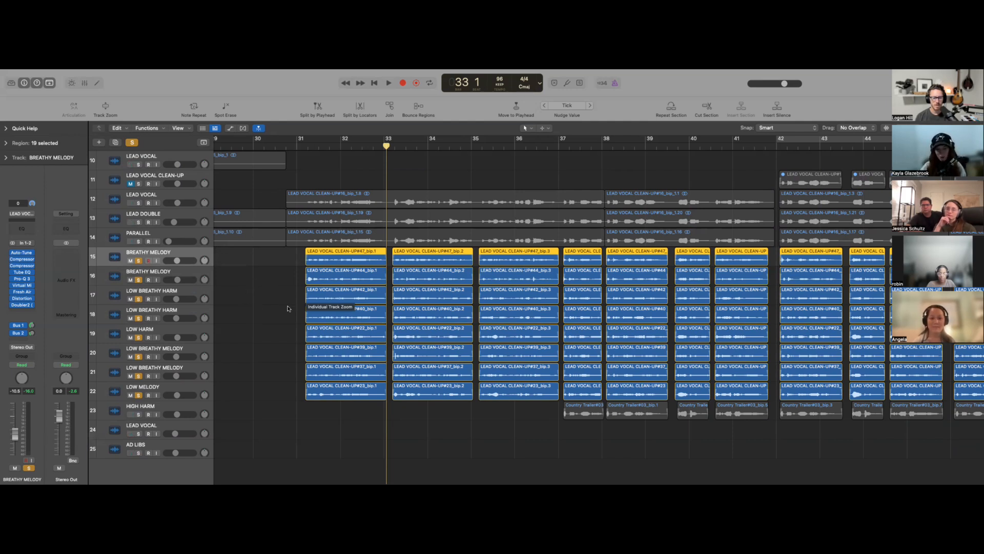
Clear all track solos, deselect every region, and briefly play the full arrangement from bar 33
left_click(131, 143)
left_click(254, 286)
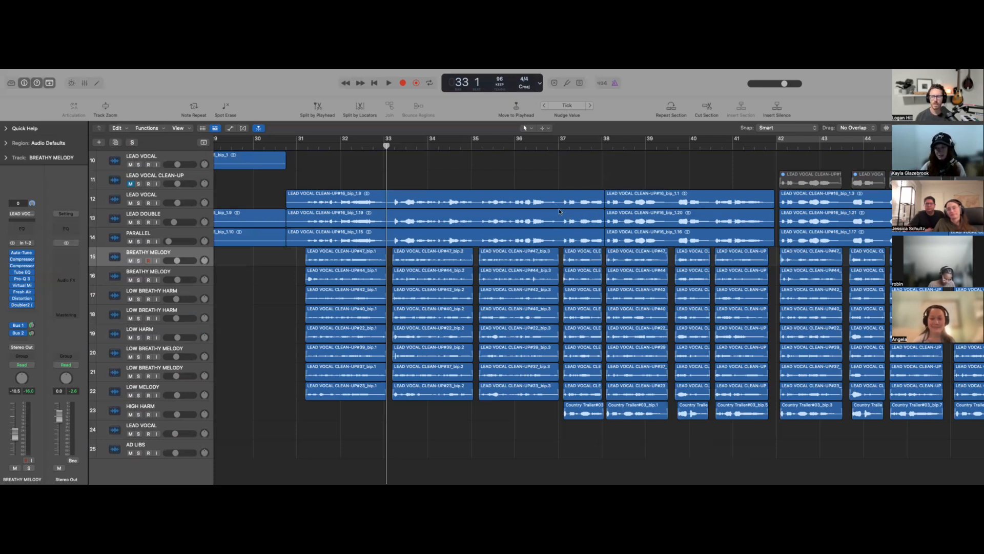
key("space")
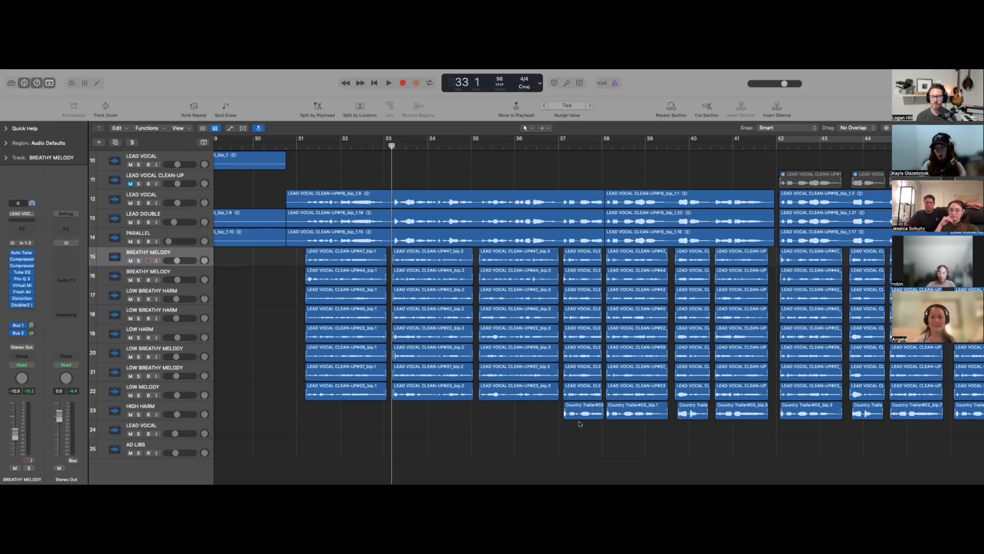
Add a new audio track below AD LIBS
key("alt+super+a")
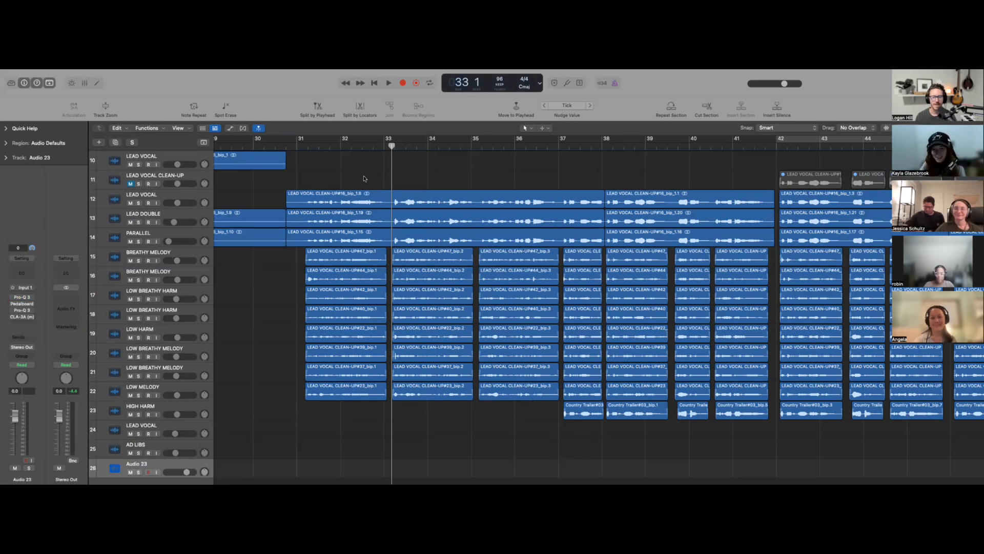